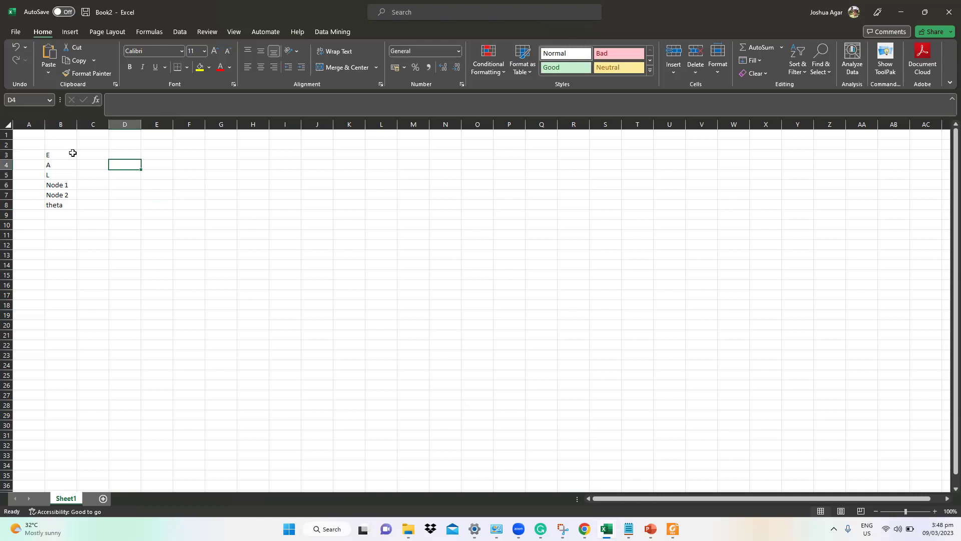
Switch to the PowerPoint slide show and go back to the Example 5.2 slide showing the stiffness matrix for member ac.
key(Right)
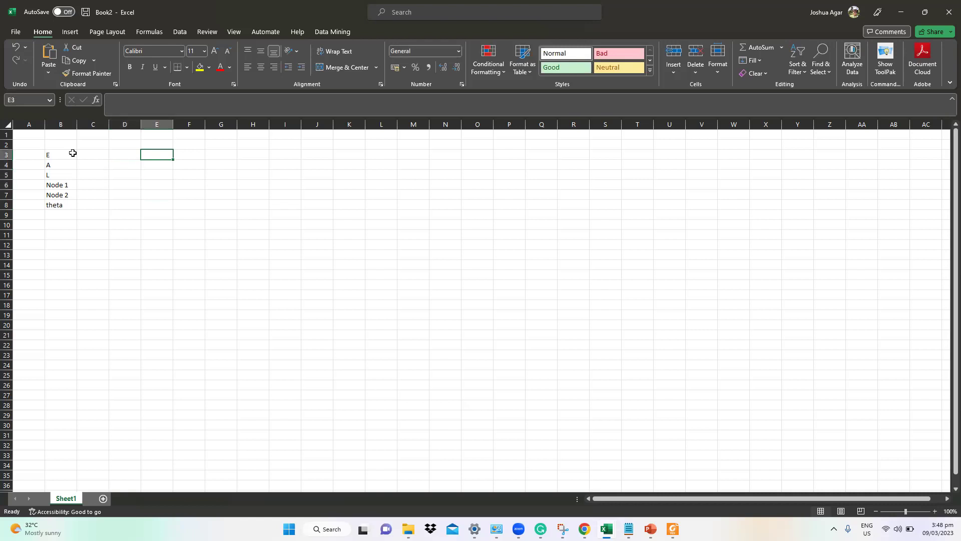
key(alt+Tab)
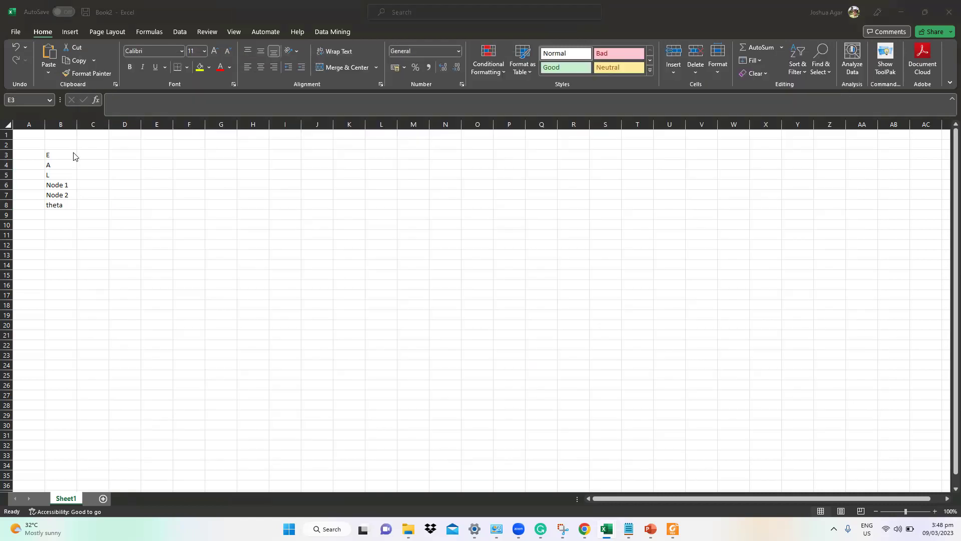
key(alt+Tab)
key(alt+Tab)
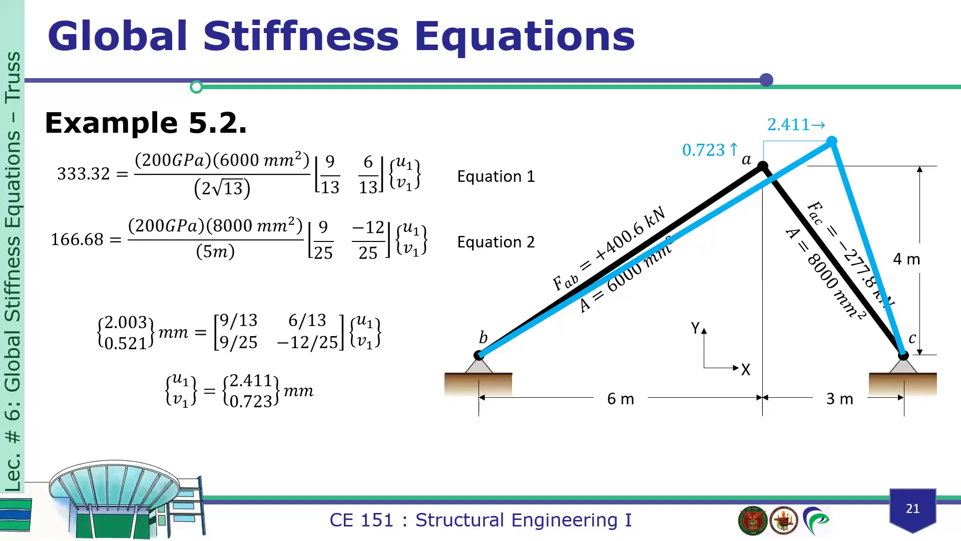
key(Left)
key(Left)
key(Left)
key(Left)
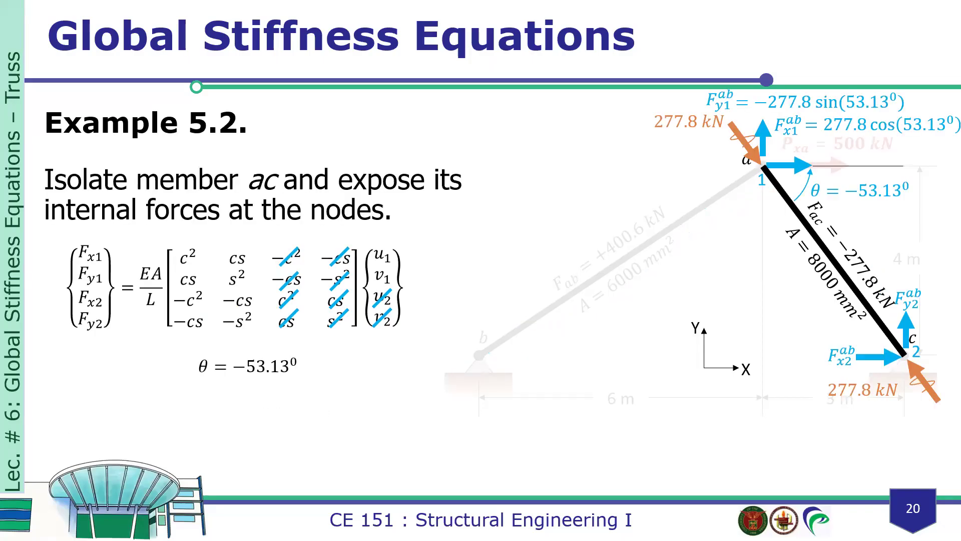
key(Right)
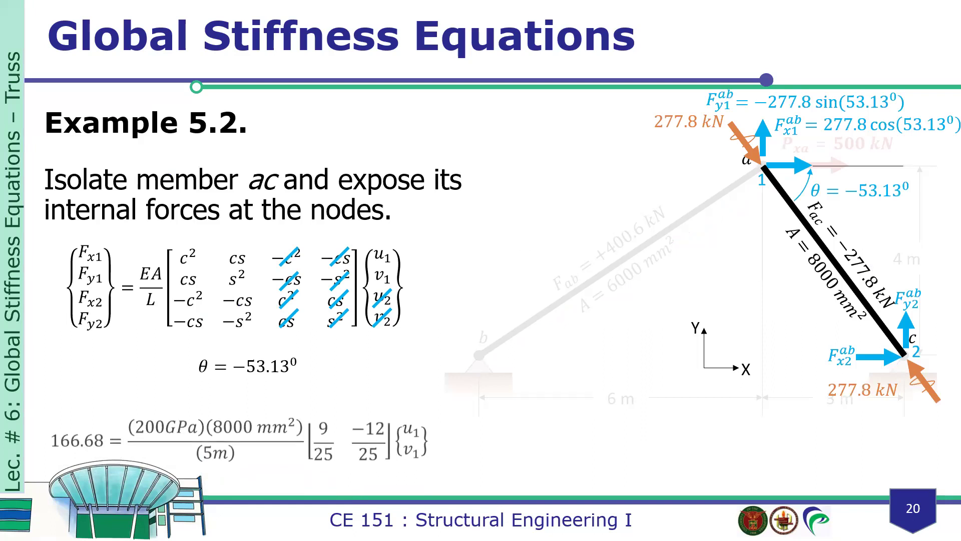
Return to the Book2 workbook in Excel and enter 200 for E, 300 for A and 30 for L in column C.
key(alt+Tab)
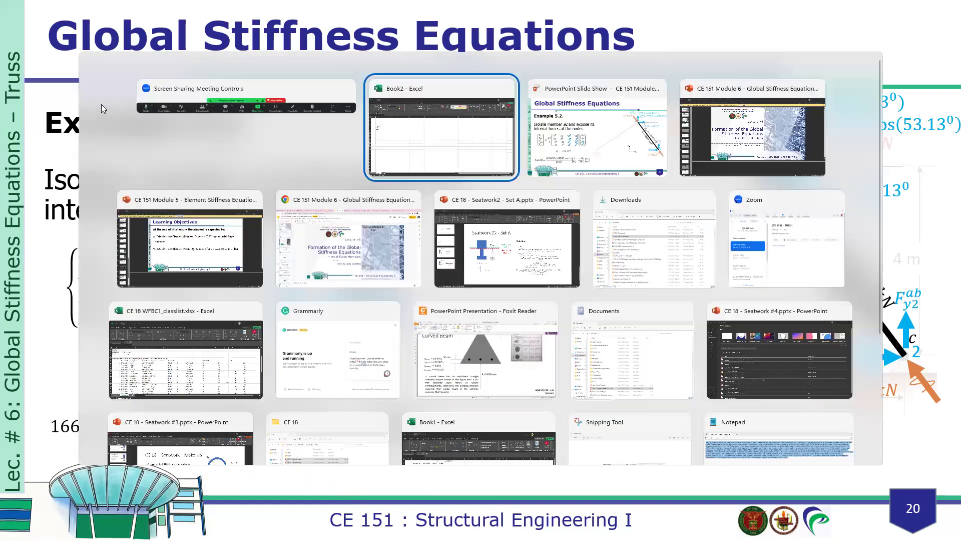
click(95, 156)
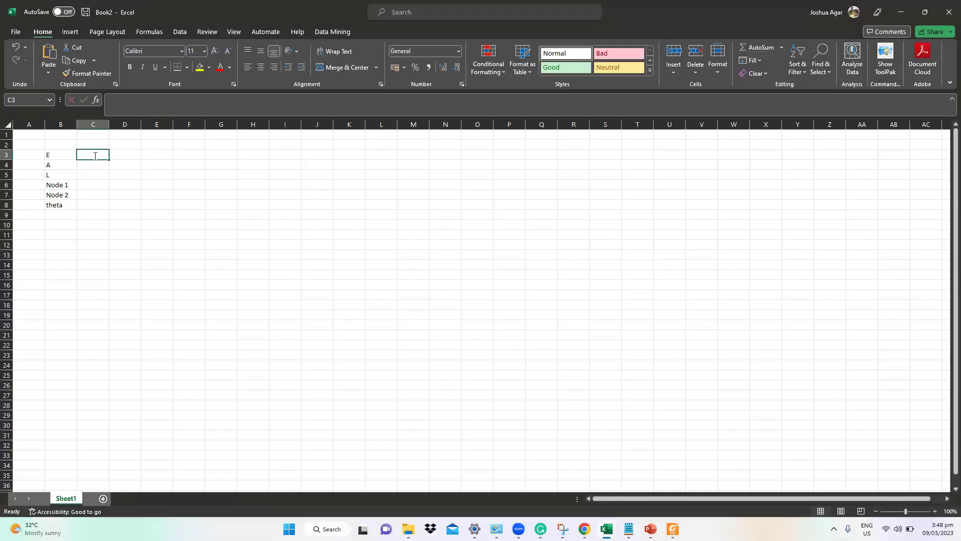
text(200)
key(Return)
text(300)
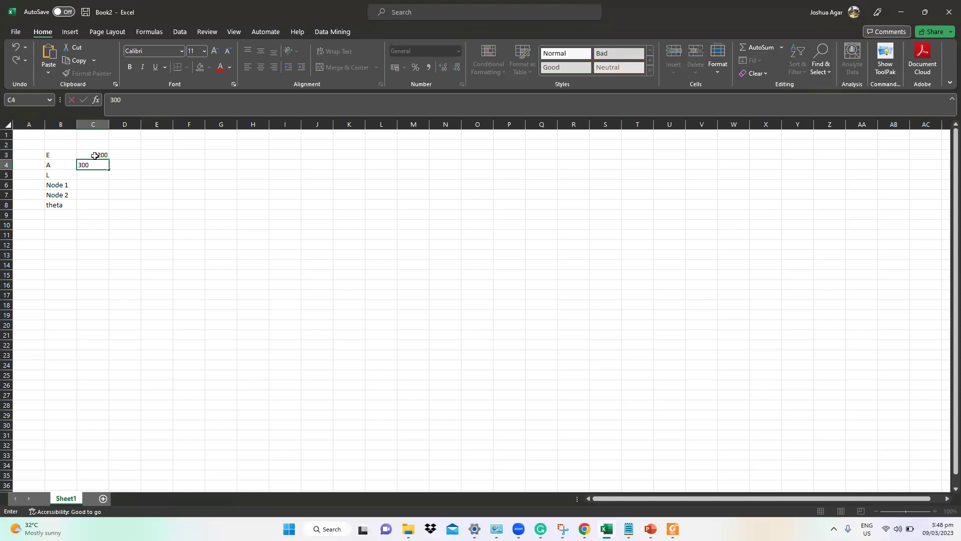
key(Return)
text(30)
key(Tab)
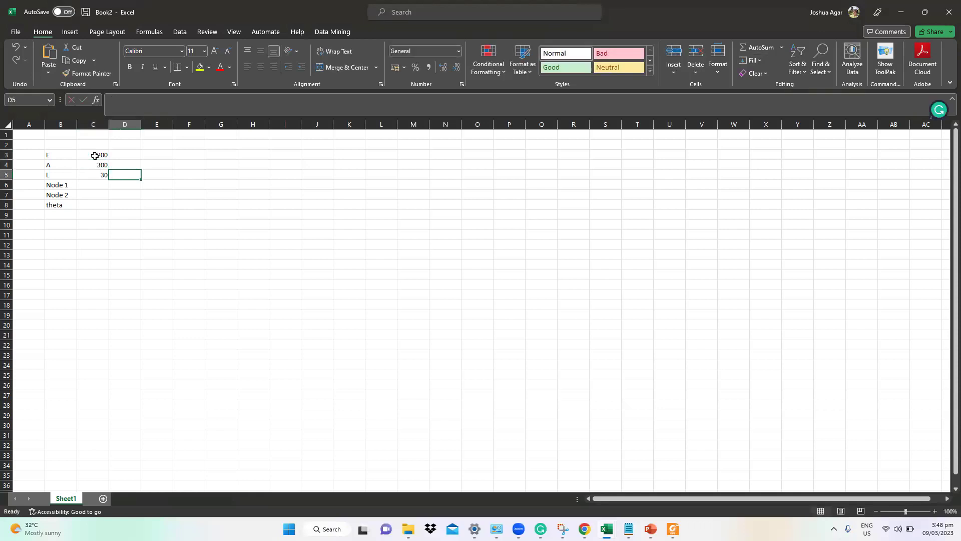
Calculate EA/L in cell D4 with the formula =C3*C4/C5.
key(Up)
key(Right)
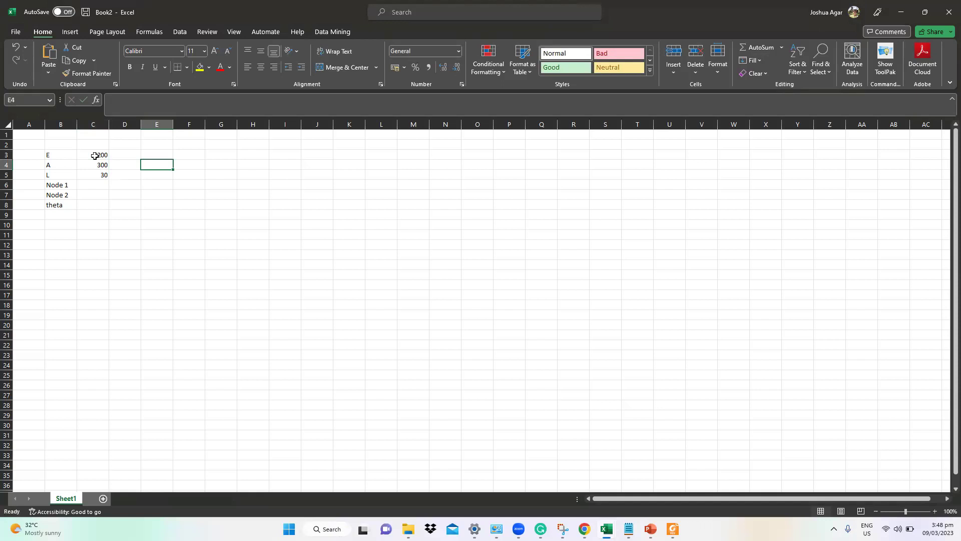
key(Left)
text(=)
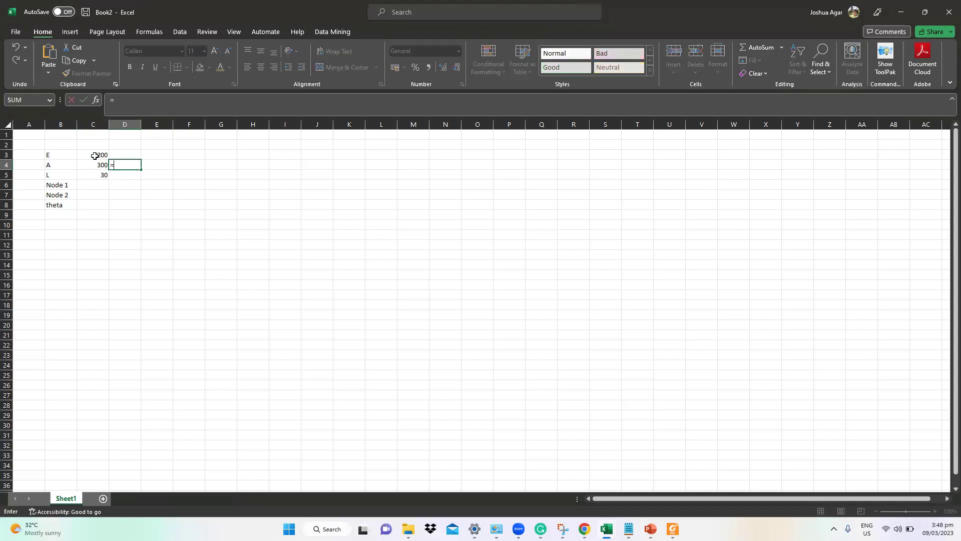
click(95, 156)
text(*)
click(92, 165)
text(/)
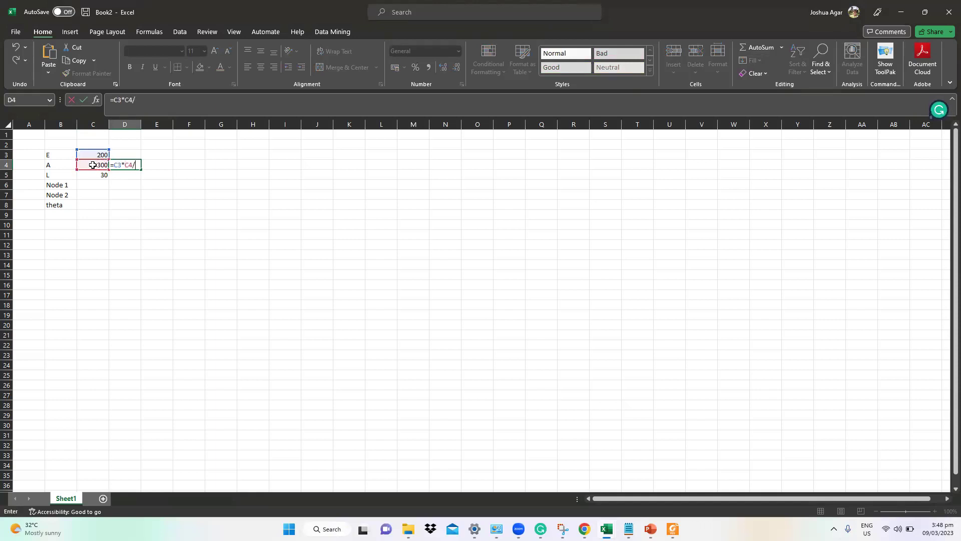
click(94, 176)
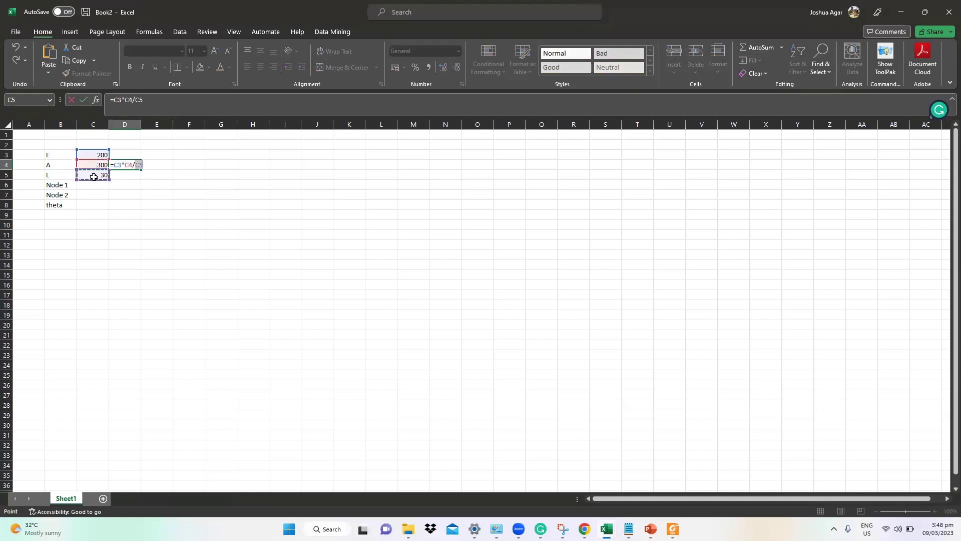
key(Return)
Enter 30 as the theta value in cell C8.
key(Right)
key(Up)
key(Up)
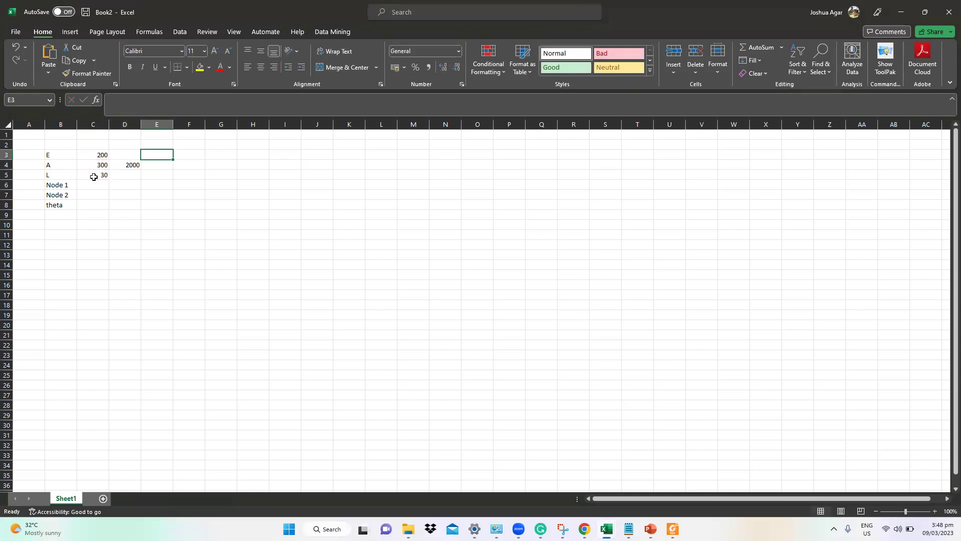
key(Down)
key(Down)
key(Down)
key(Down)
key(Left)
key(Left)
key(Down)
text(30)
key(Right)
key(Right)
key(Right)
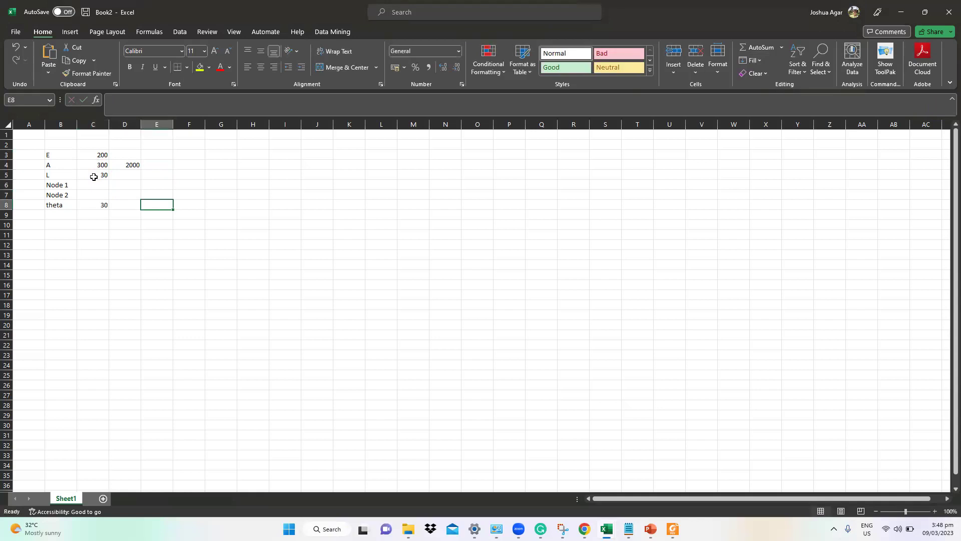
Enter the cosine-squared term in cell E3 as =COS(RADIANS(C8))*COS(RADIANS(C8)).
key(Up)
key(Up)
key(Up)
key(Up)
key(Up)
key(Left)
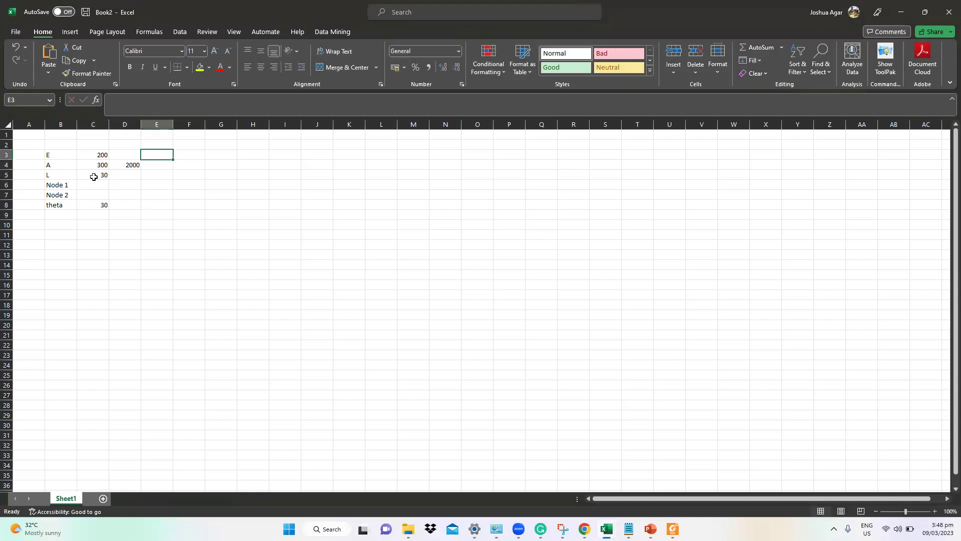
text(=cos)
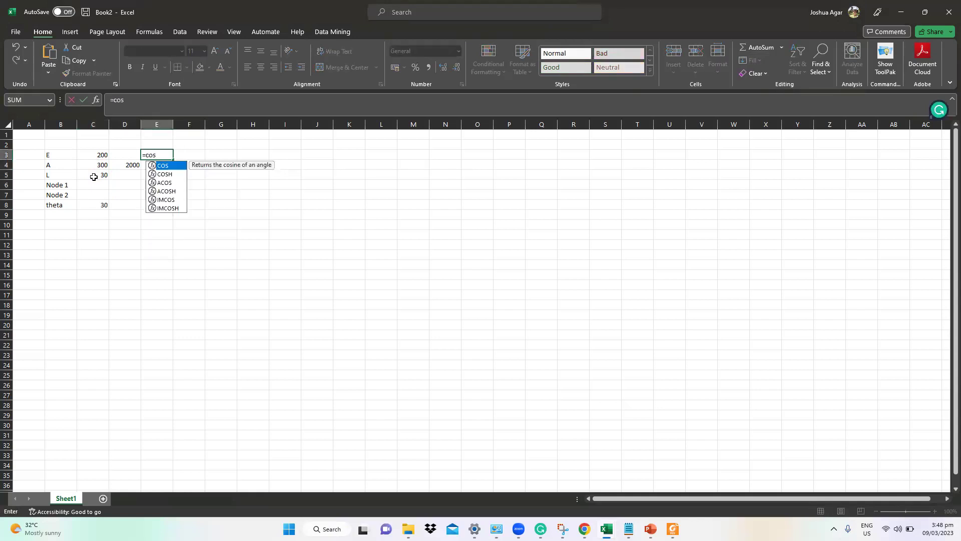
text((radian()
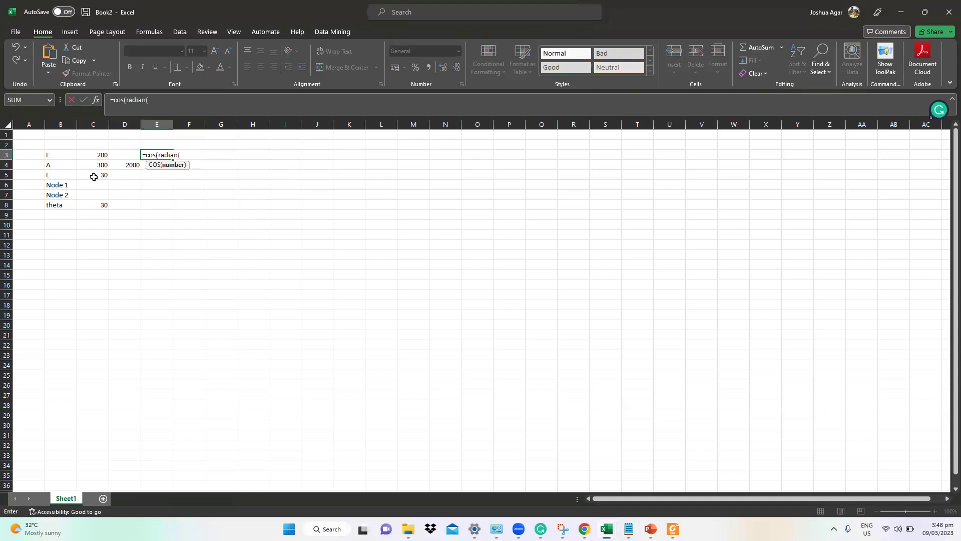
click(82, 204)
text())
key(BackSpace)
key(BackSpace)
key(BackSpace)
key(BackSpace)
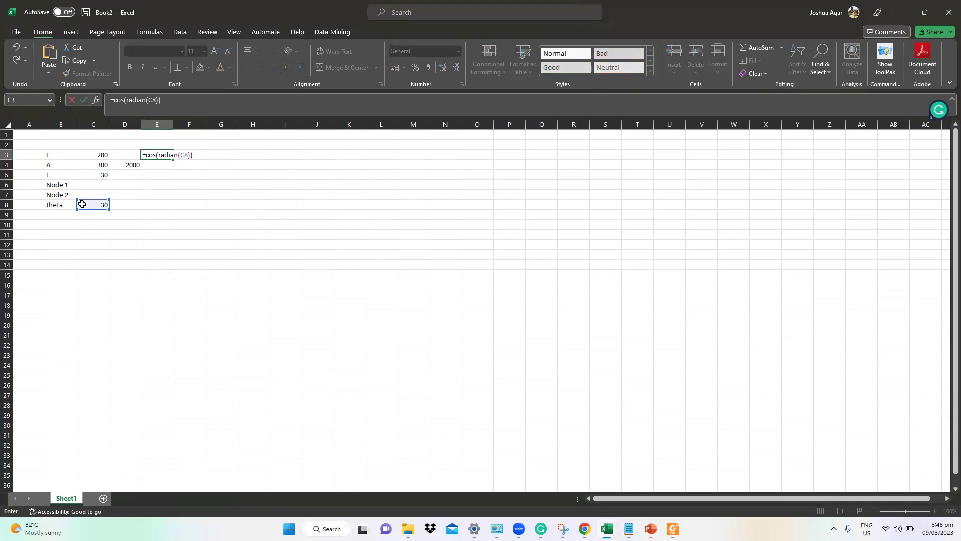
text(s()
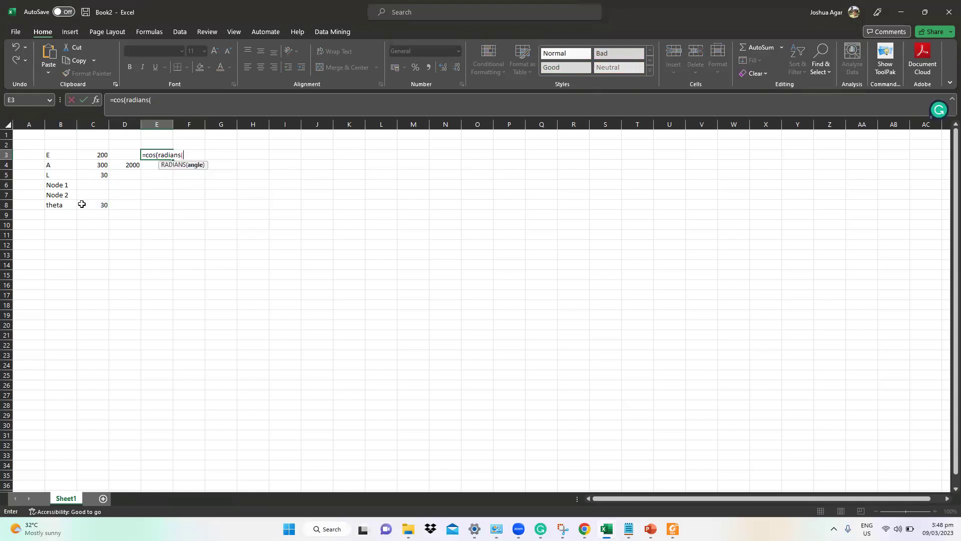
click(82, 204)
text())
text())
text(*cos()
text(radian)
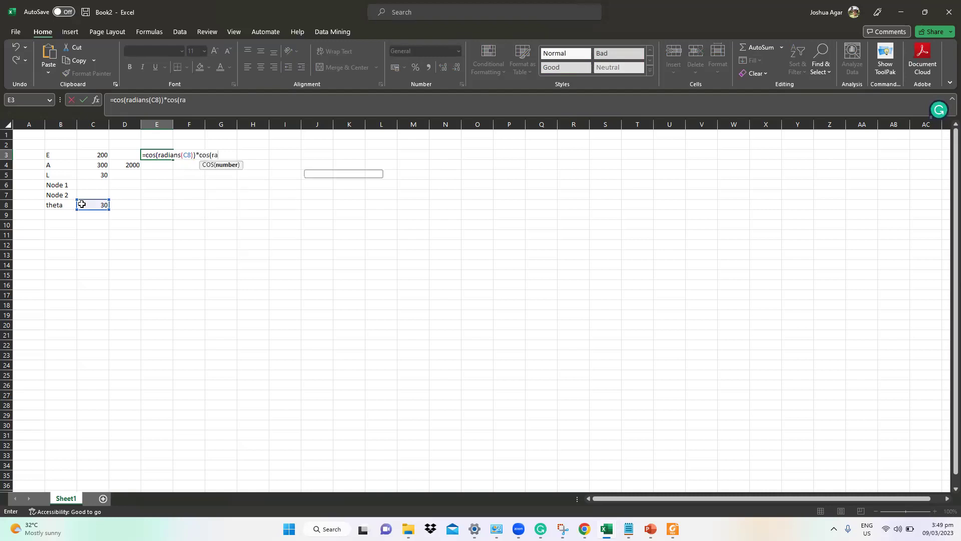
text(s()
click(82, 205)
text()))
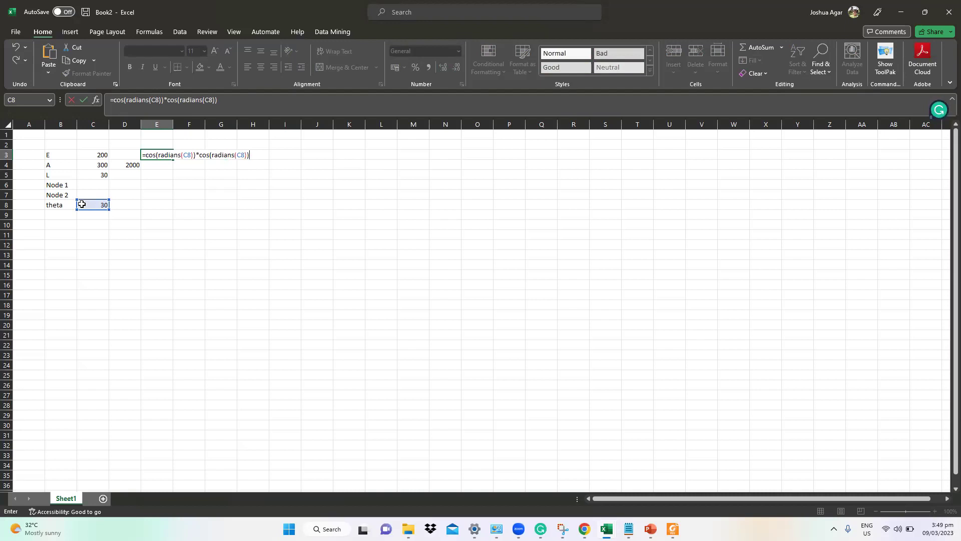
key(Return)
Reuse the E3 formula text in cell F3, changing the second factor to give =COS(RADIANS(C8))*SIN(RADIANS(C8)).
click(147, 153)
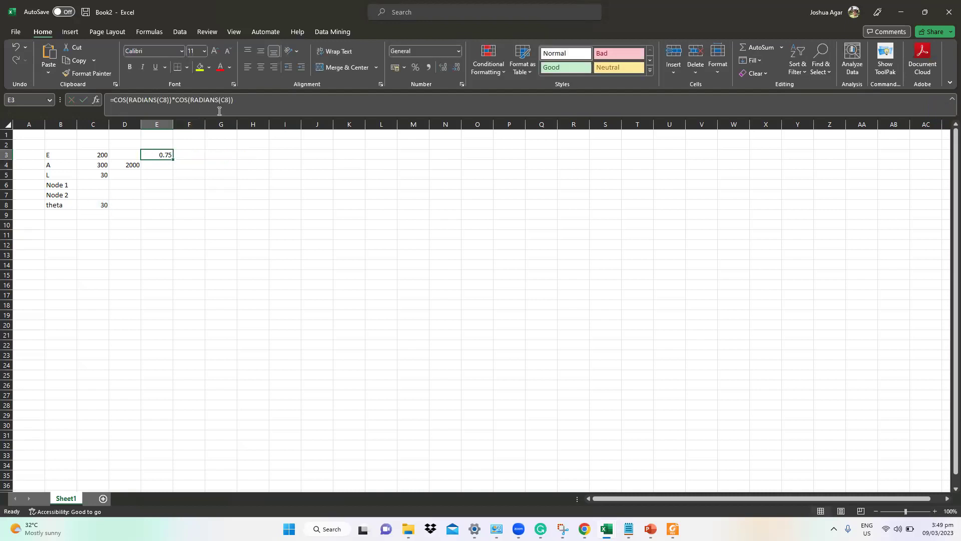
drag(239, 105, 110, 103)
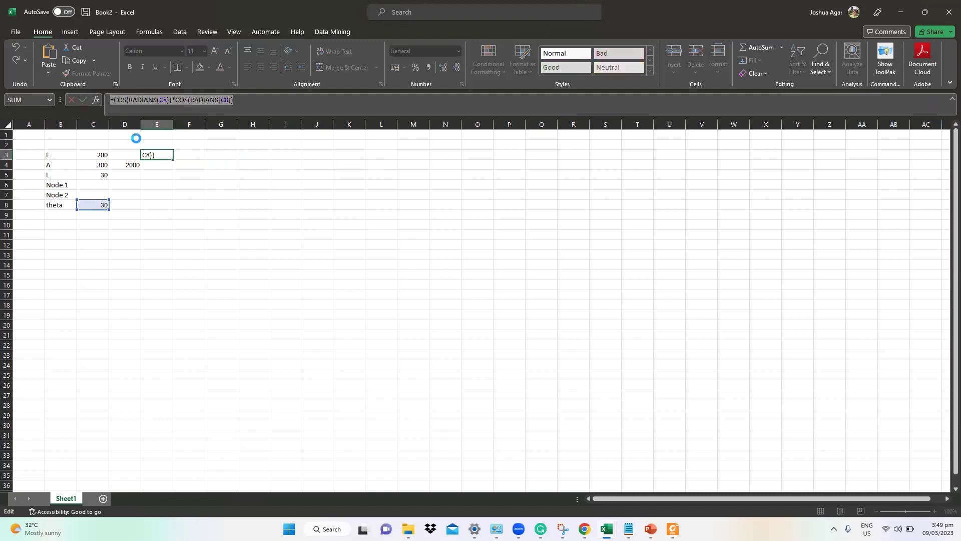
key(Escape)
click(181, 157)
click(185, 103)
key(ctrl+v)
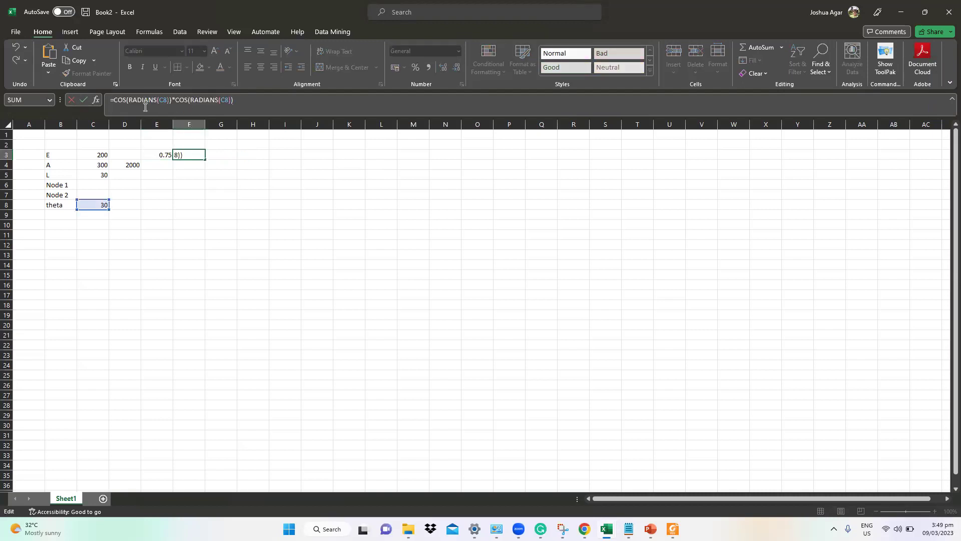
drag(186, 103, 178, 102)
text(SIN)
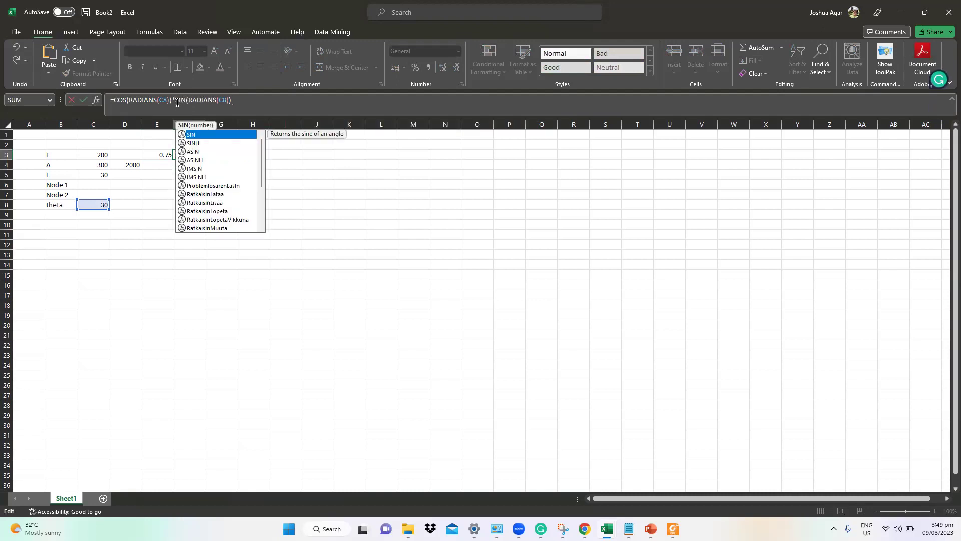
key(Return)
Paste the copied formula text into cell E4 and change its first factor to give =SIN(RADIANS(C8))*COS(RADIANS(C8)).
click(157, 165)
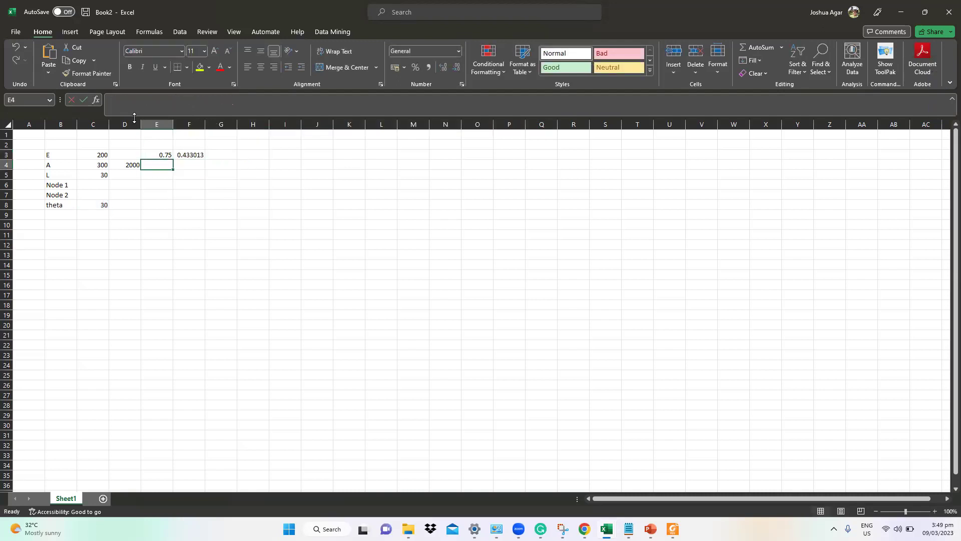
click(135, 101)
key(ctrl+v)
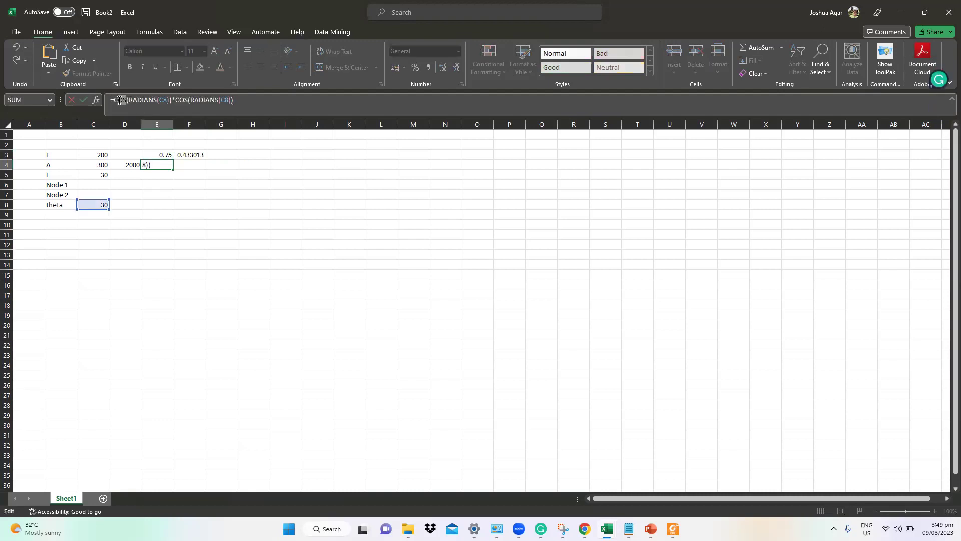
text(SIN)
key(Return)
Paste the copied formula text into cell F4 and change both factors to give =SIN(RADIANS(C8))*SIN(RADIANS(C8)).
click(193, 161)
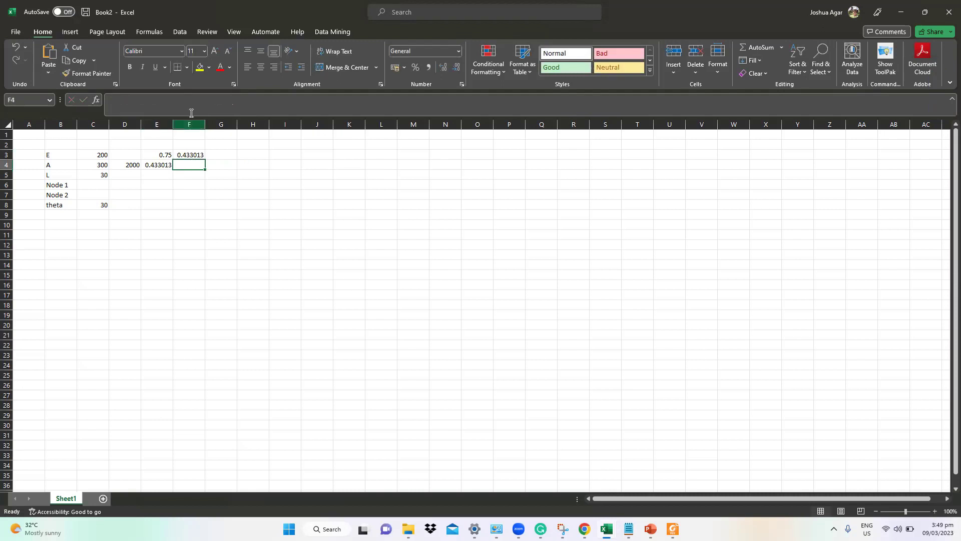
click(191, 111)
key(ctrl+v)
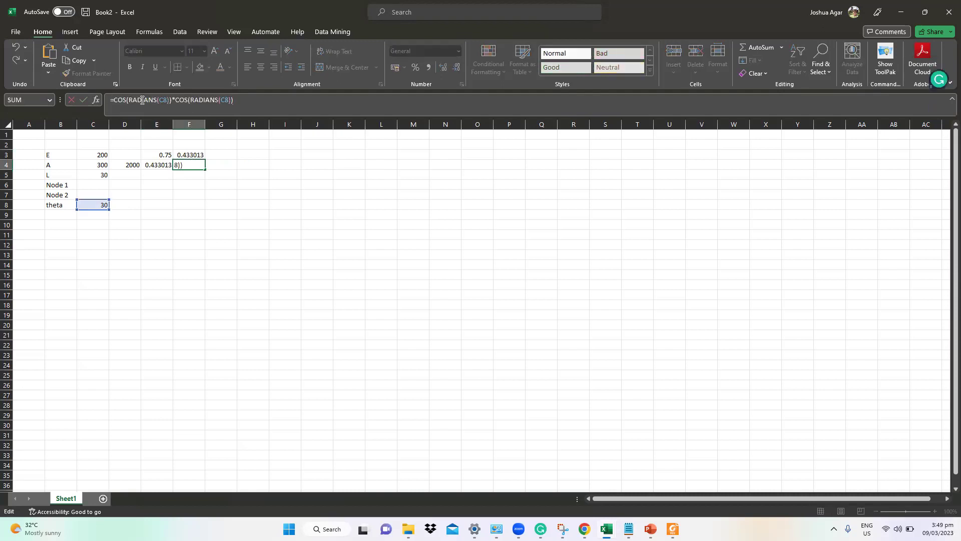
drag(128, 99, 114, 98)
text(SIN)
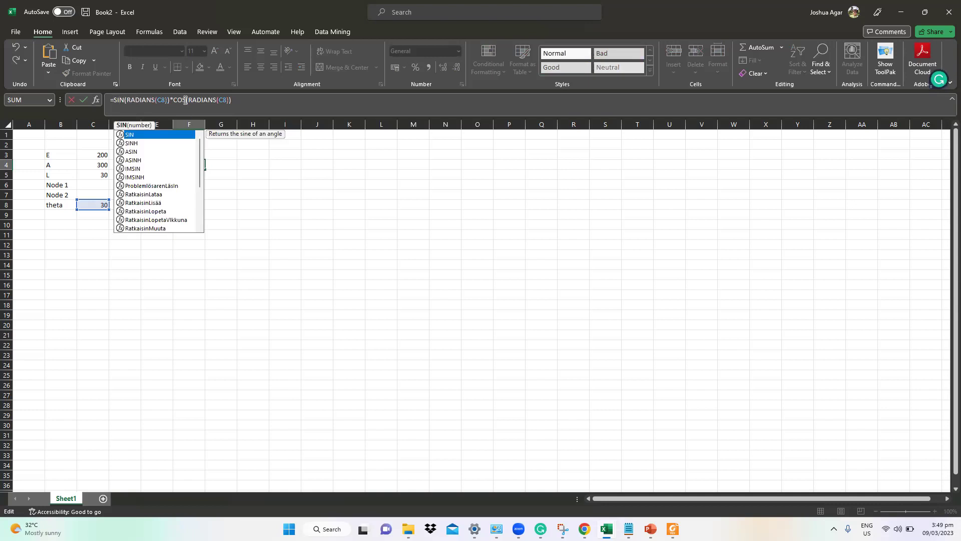
drag(186, 100, 173, 99)
text(SIN)
key(Return)
click(211, 227)
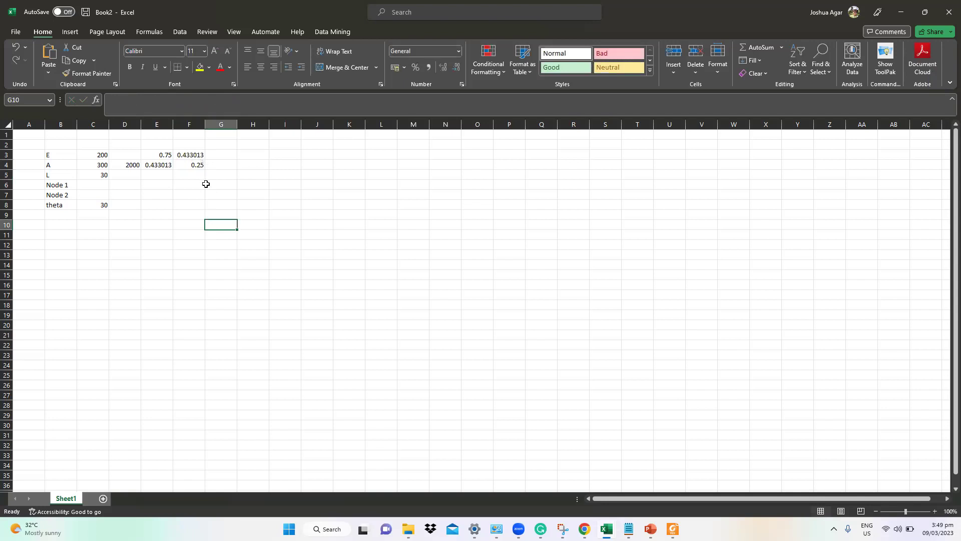
Move the two-by-two block of trigonometric formulas from E3:F4 to G3:H4 and select it again.
drag(161, 157, 185, 167)
key(ctrl+c)
click(224, 156)
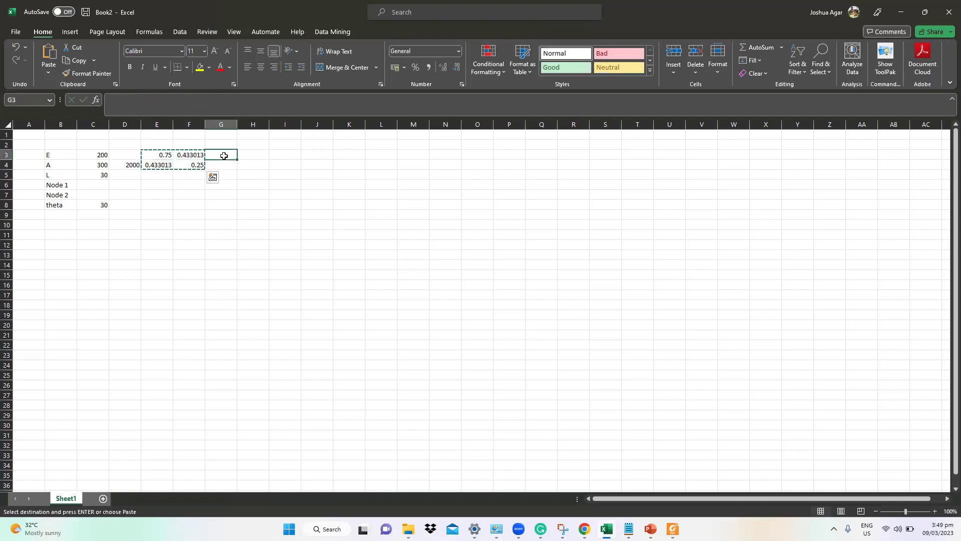
key(ctrl+v)
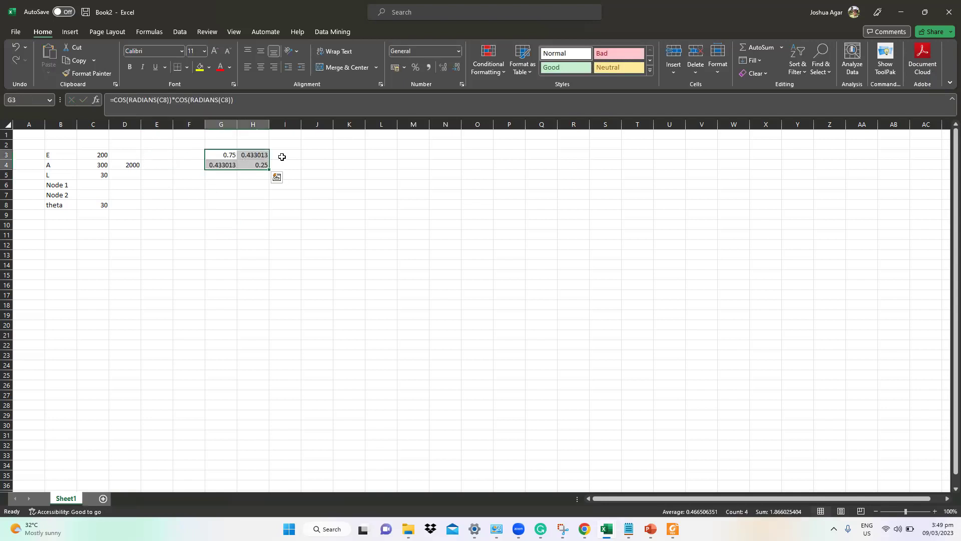
click(282, 157)
drag(226, 154, 245, 167)
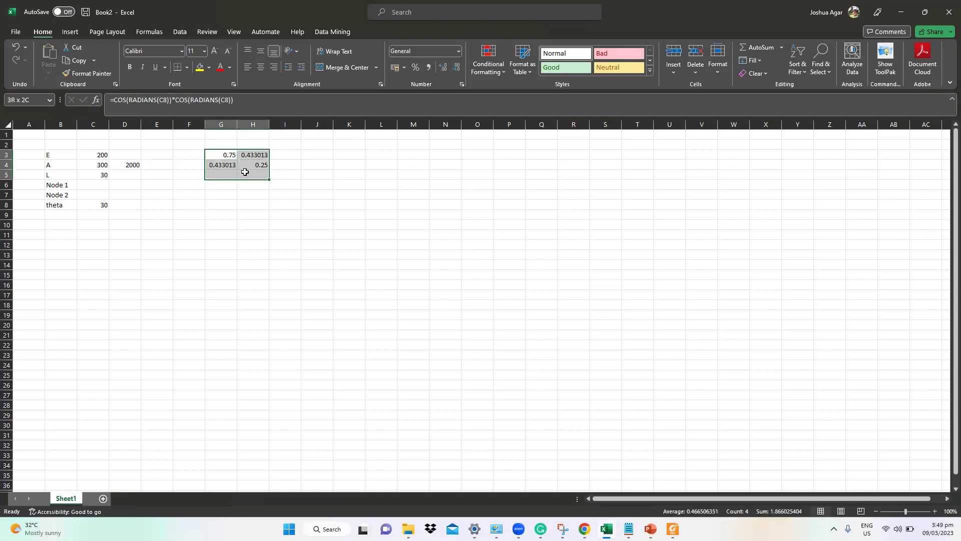
Move the two-by-two block of trigonometric formulas from G3:H4 to F3:G4.
key(ctrl+x)
click(196, 154)
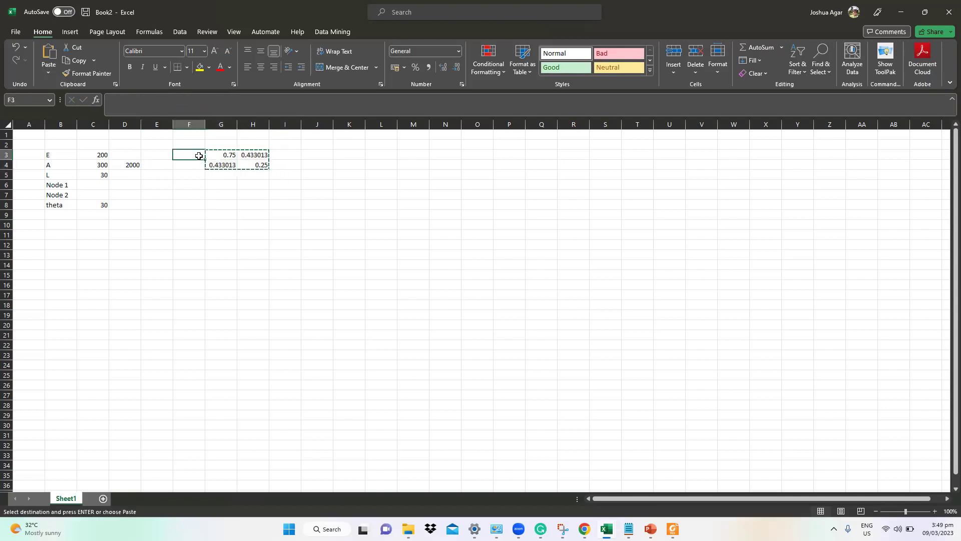
key(ctrl+v)
Fill H5:I6 with an array formula =F3:G4 repeating the trigonometric block.
click(249, 151)
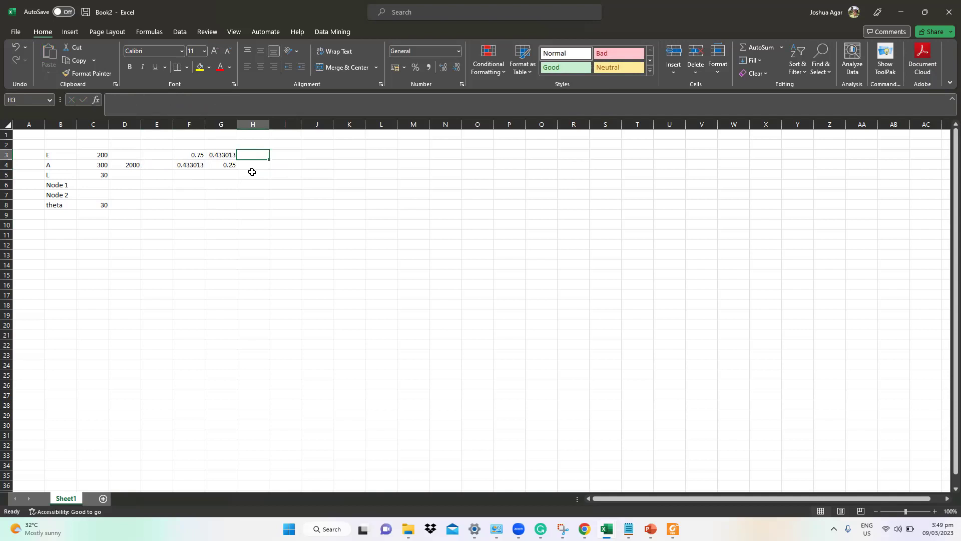
drag(253, 173, 281, 186)
text(=)
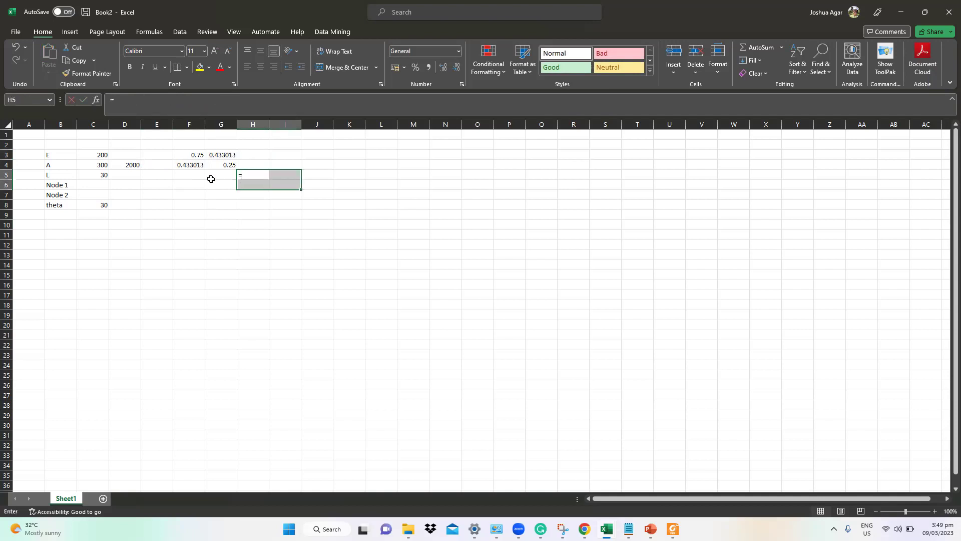
drag(203, 155, 217, 162)
key(ctrl+shift+Return)
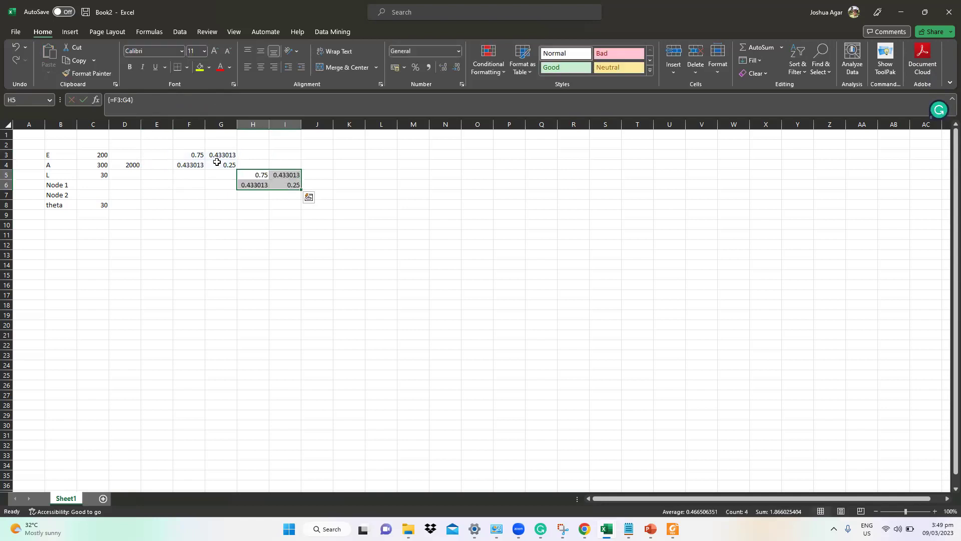
Check the matrix signs on the PowerPoint slide, then fill F5:G6 in the Excel sheet with the array formula =-F3:G4.
key(alt+Tab)
key(alt+Tab)
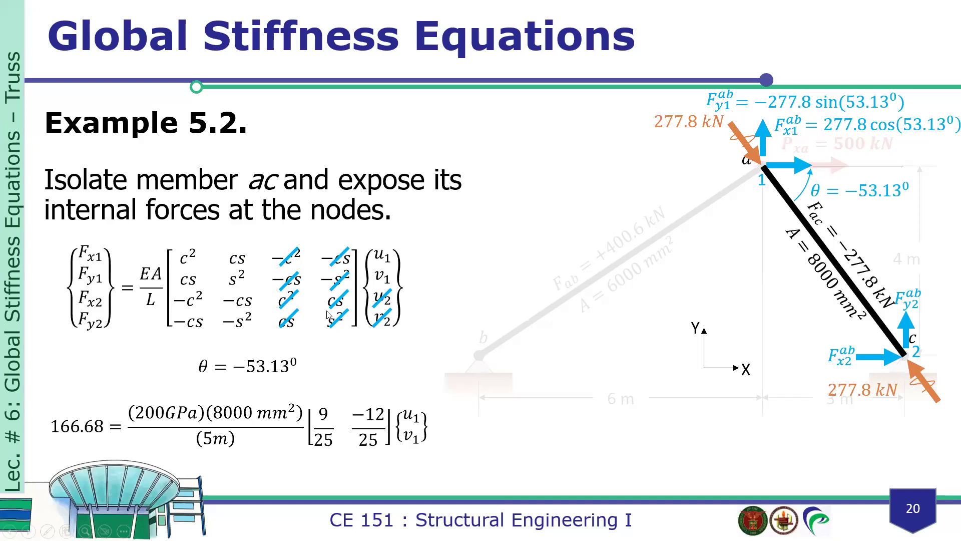
key(alt+Tab)
drag(178, 174, 220, 166)
text(=)
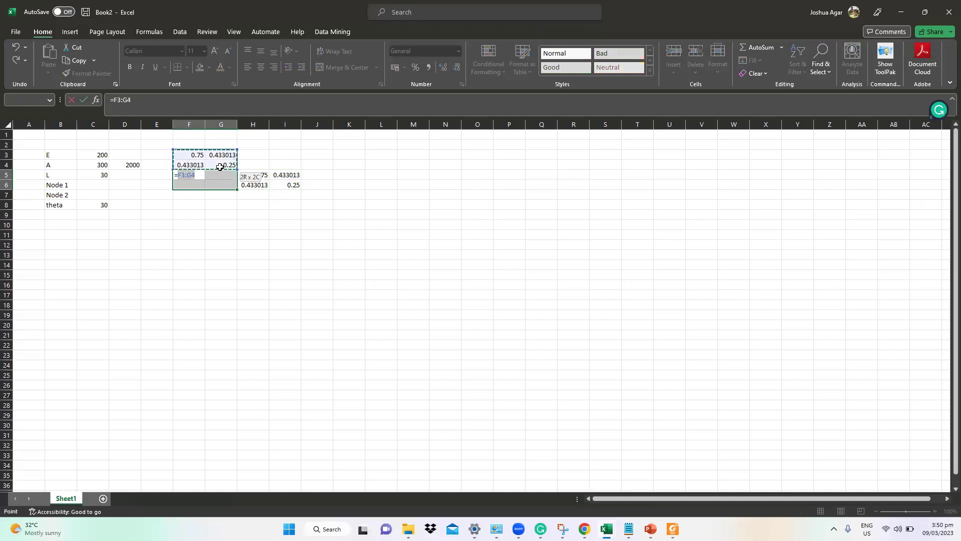
click(114, 100)
text(-)
key(ctrl+shift+Return)
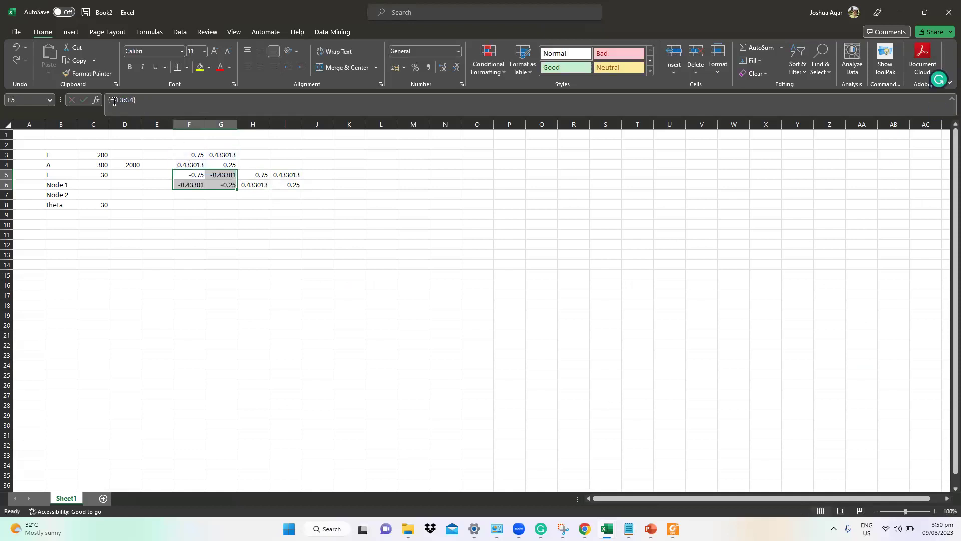
Fill H3:I4 with the array formula =F5:G6 to complete the four-by-four matrix.
drag(246, 153, 277, 162)
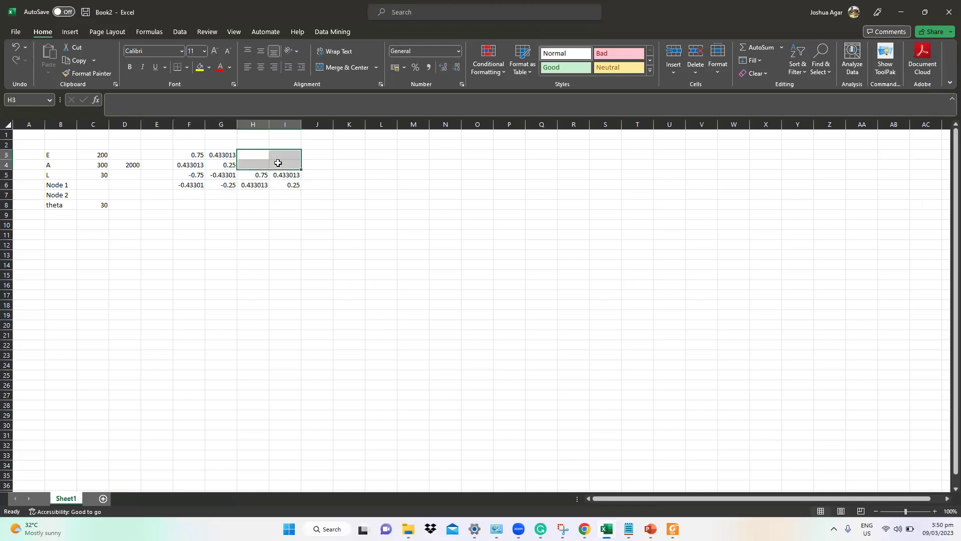
text(=)
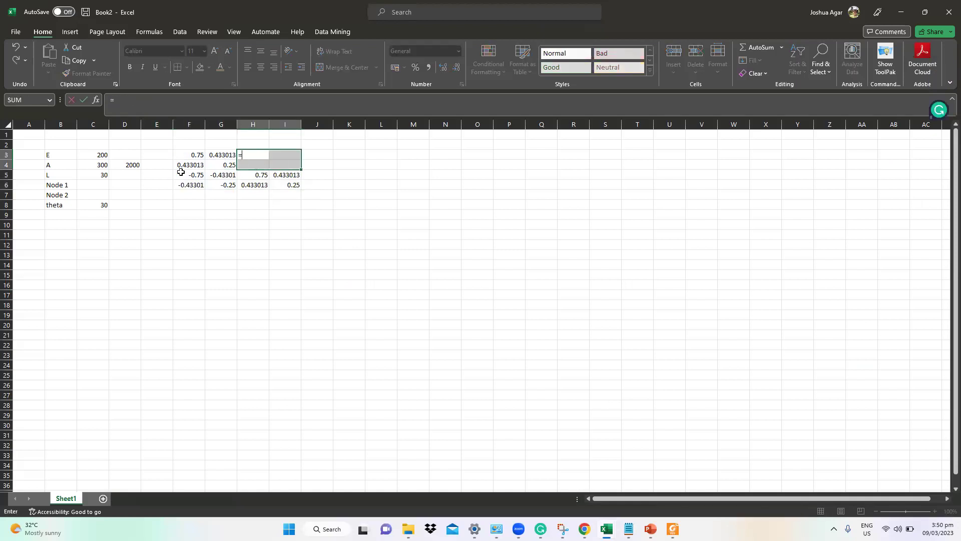
drag(192, 176, 216, 187)
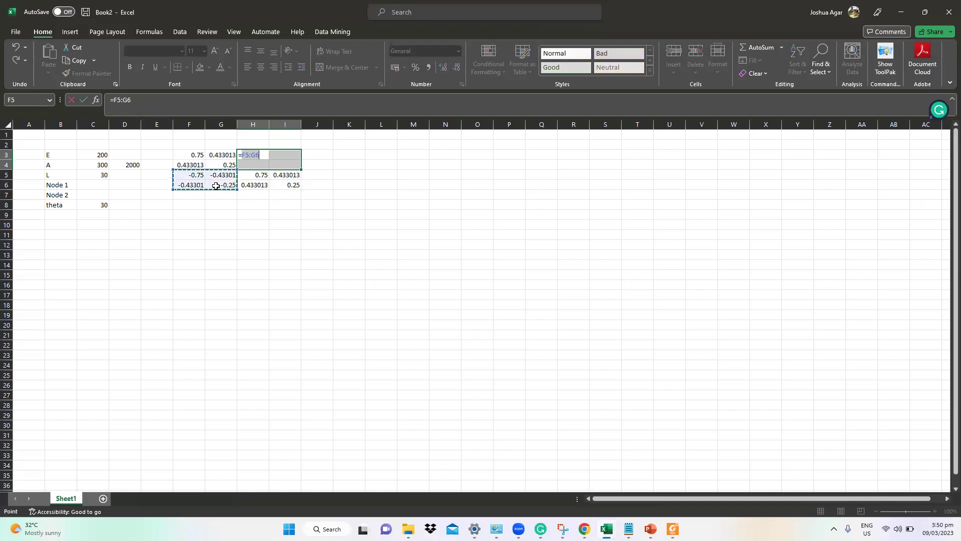
key(ctrl+shift+Return)
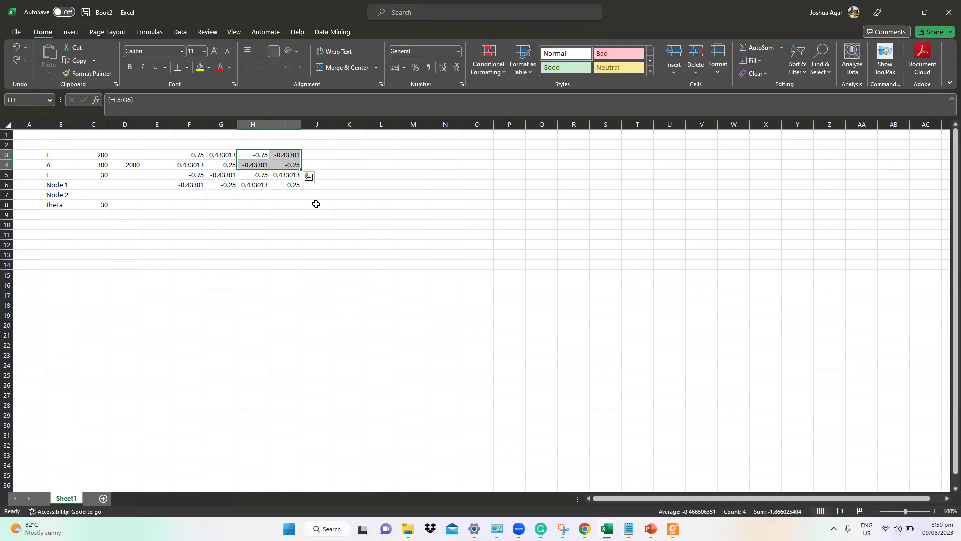
Enter a as the Node 1 value in C6 and b as the Node 2 value in C7.
click(101, 179)
click(102, 186)
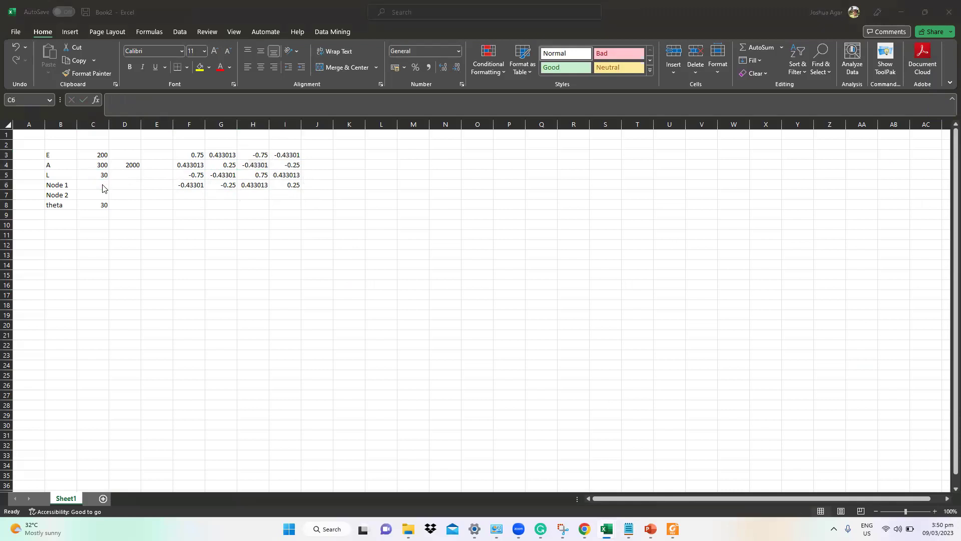
key(alt+Tab)
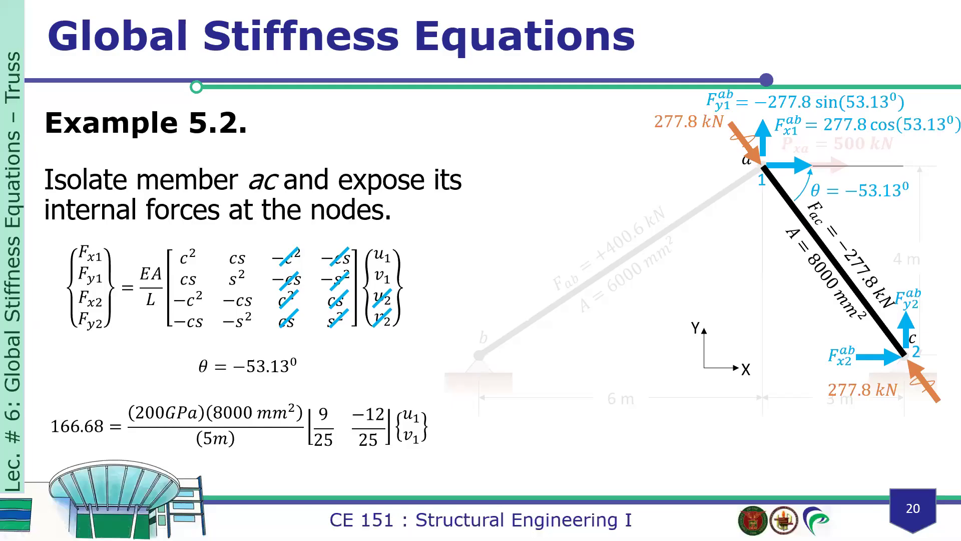
key(alt+Tab)
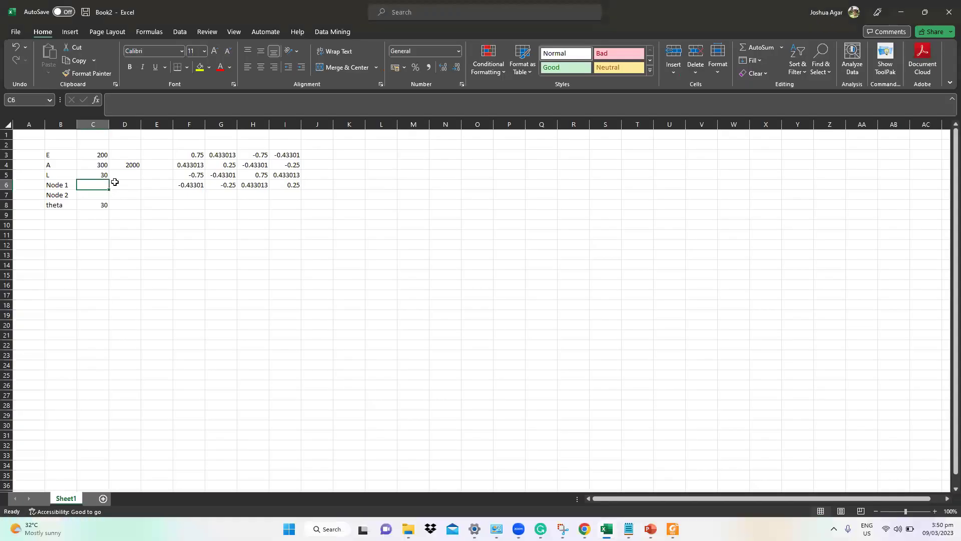
text(a)
key(Return)
text(b)
key(Return)
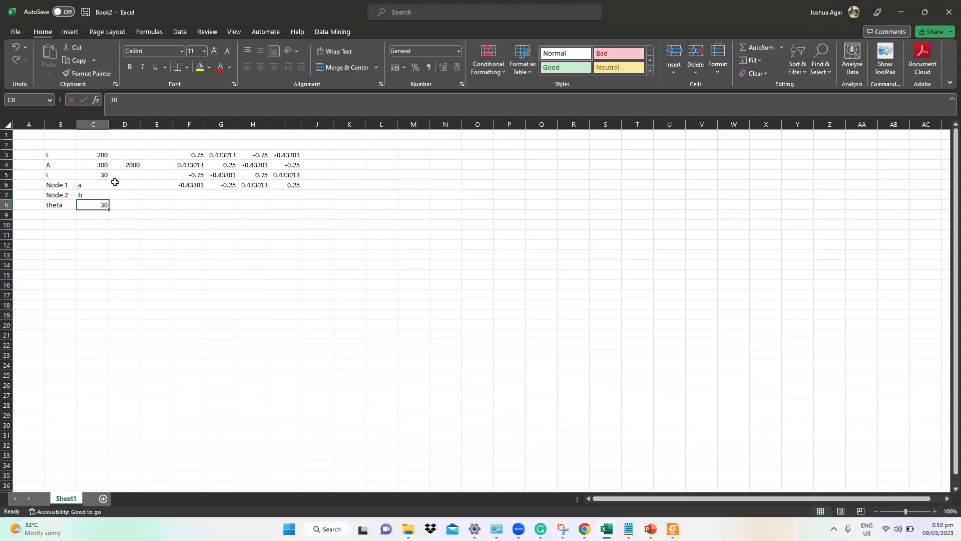
Merge and center the label cells around the matrix in pairs: E3:E4, E5:E6, F2:G2 and H2:I2.
drag(155, 156, 161, 168)
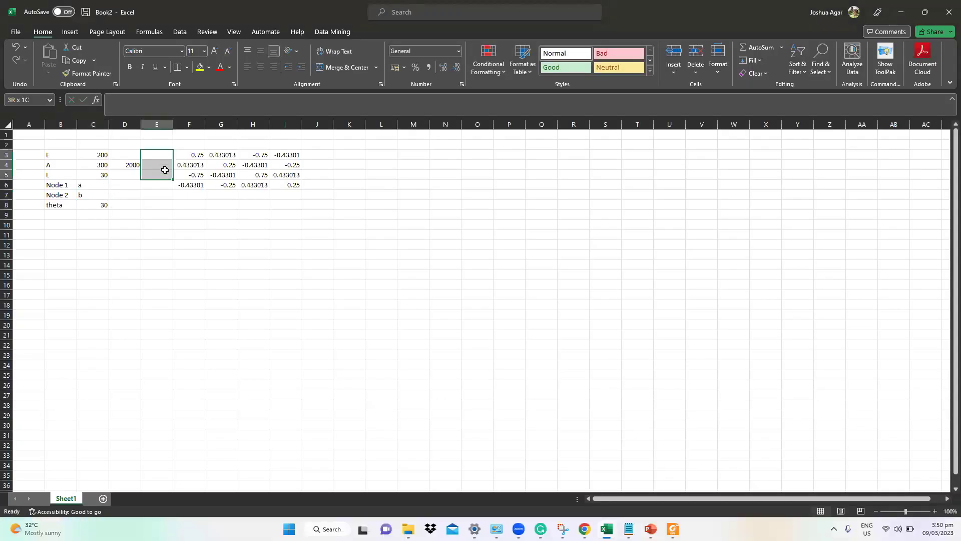
click(357, 68)
drag(166, 176, 165, 187)
click(357, 68)
drag(197, 144, 286, 146)
click(357, 68)
click(340, 68)
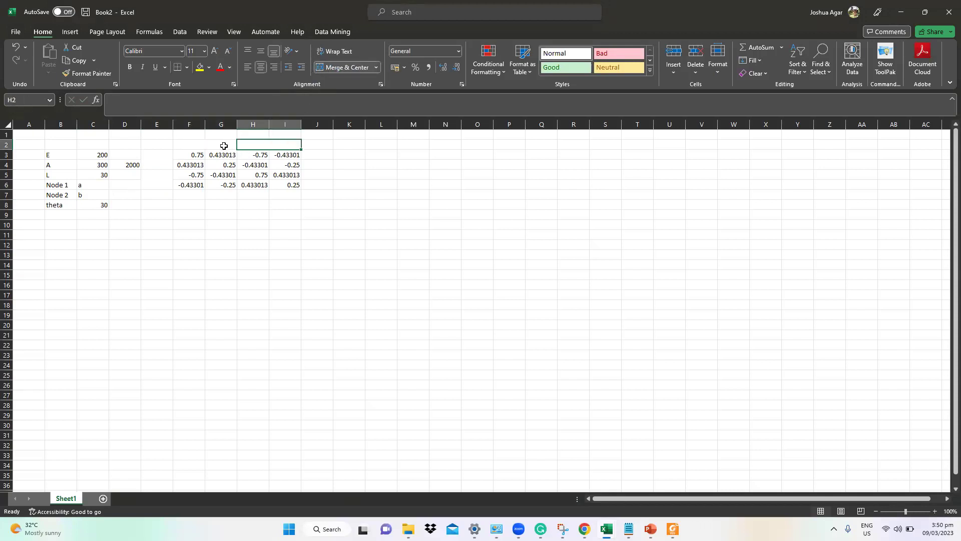
Link the merged column headers above the matrix to the node names, F2 to C6 and H2 to C7.
click(223, 146)
text(=)
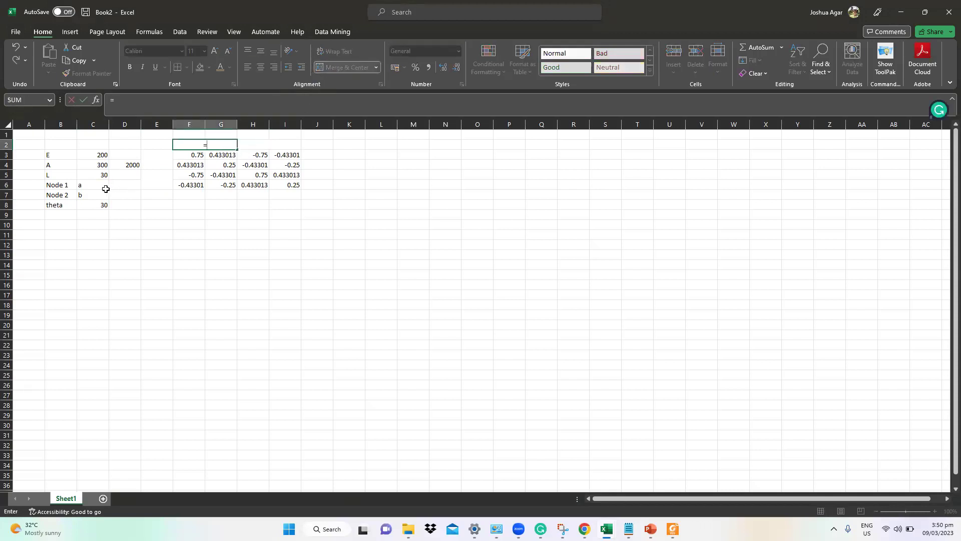
click(106, 185)
key(Return)
click(252, 142)
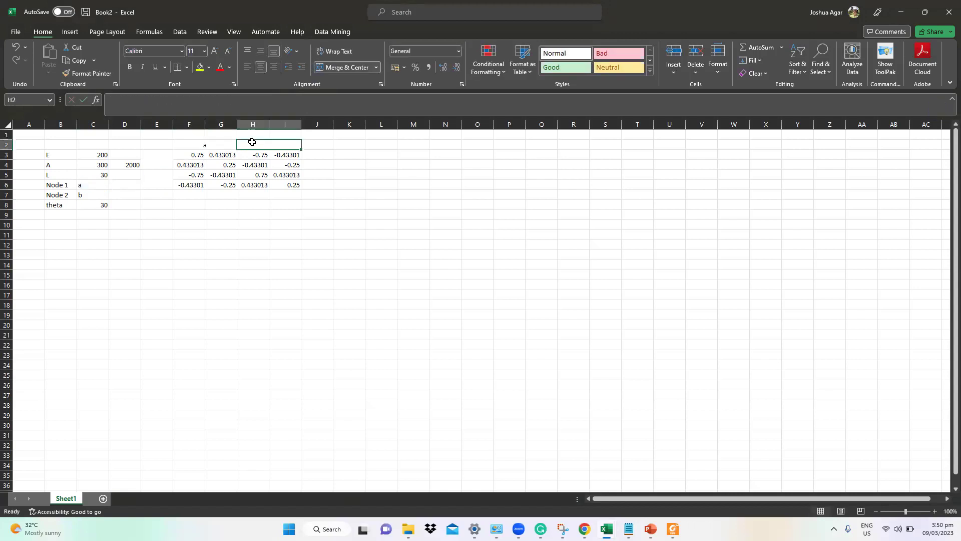
text(=)
drag(99, 203, 101, 198)
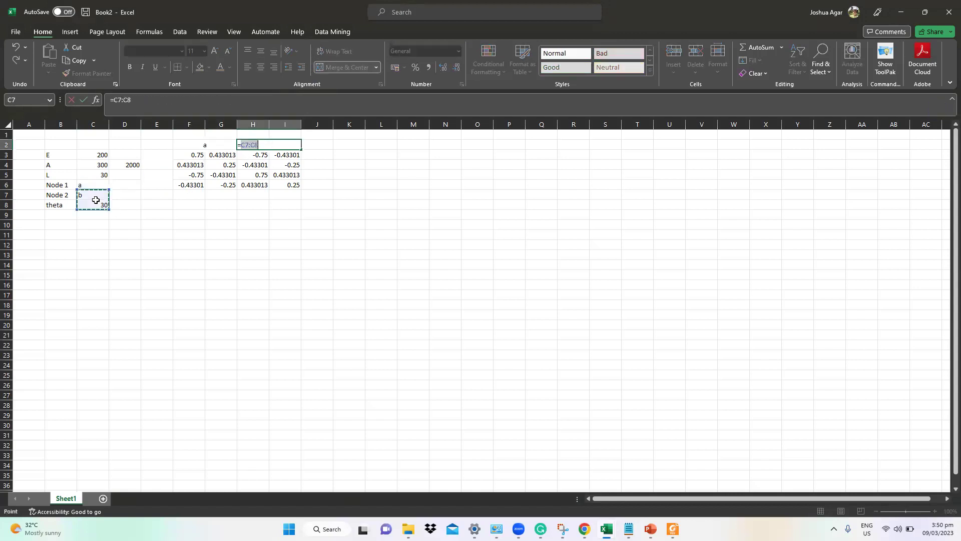
click(101, 194)
key(Return)
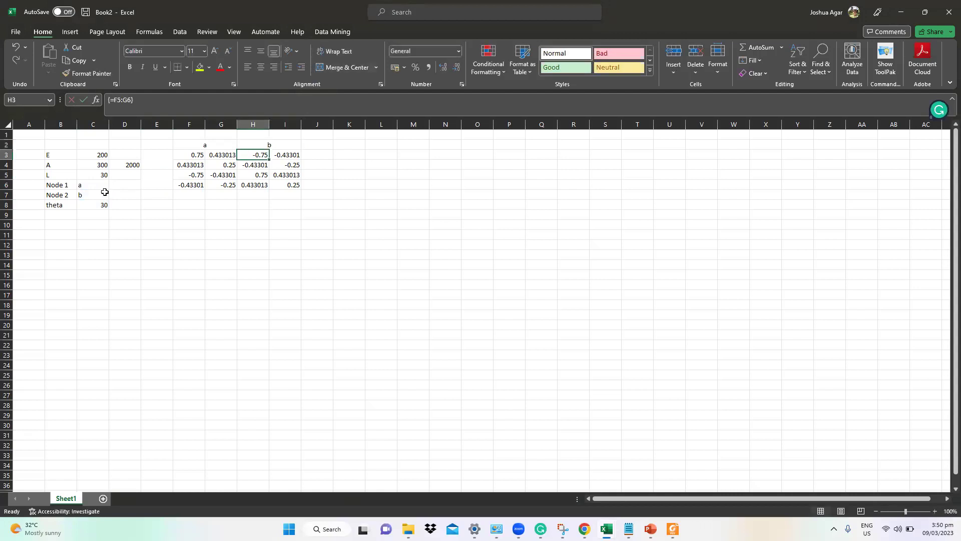
Link the merged row labels beside the matrix to the node names, E3 to C6 and E5 to C7.
click(170, 154)
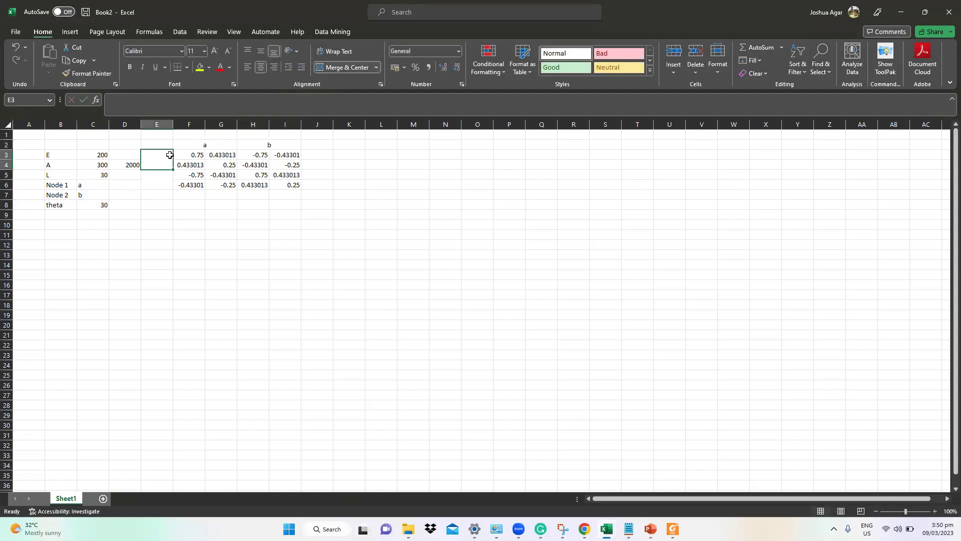
text(=)
click(98, 187)
key(Return)
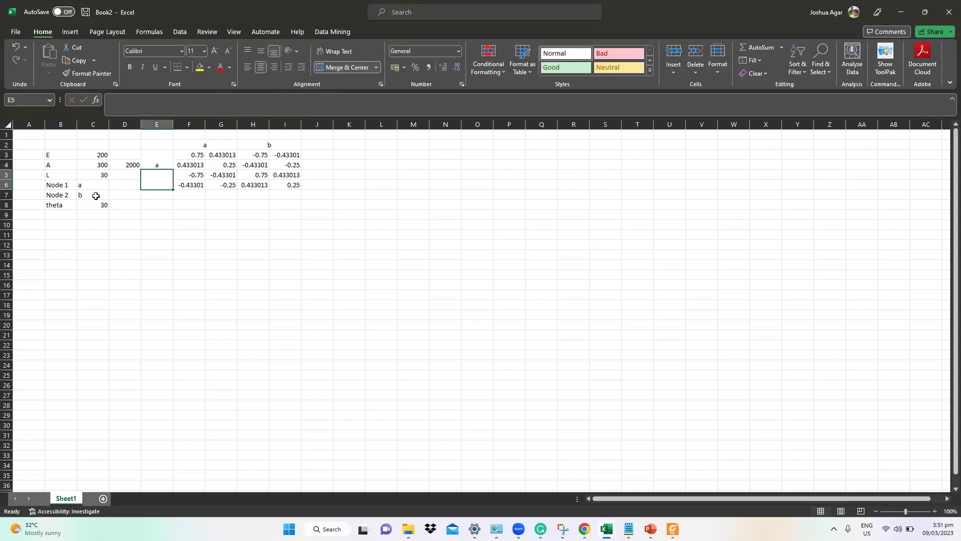
text(=)
click(96, 196)
click(215, 215)
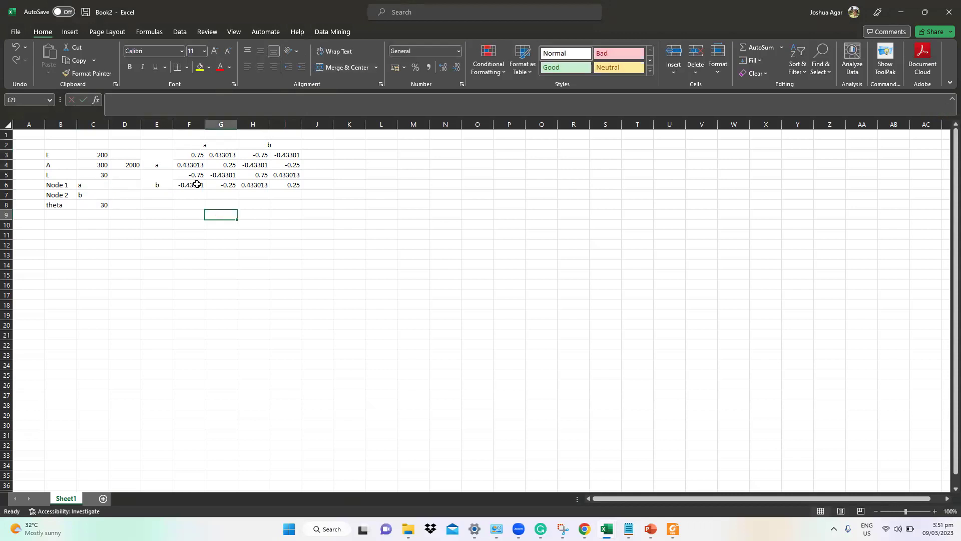
drag(170, 165, 178, 155)
drag(240, 183, 253, 186)
click(257, 221)
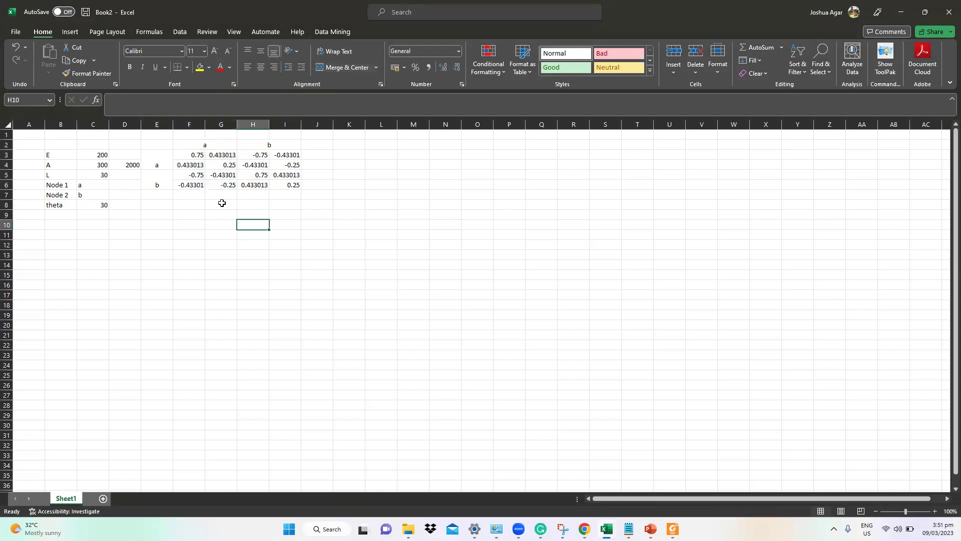
drag(167, 146, 268, 184)
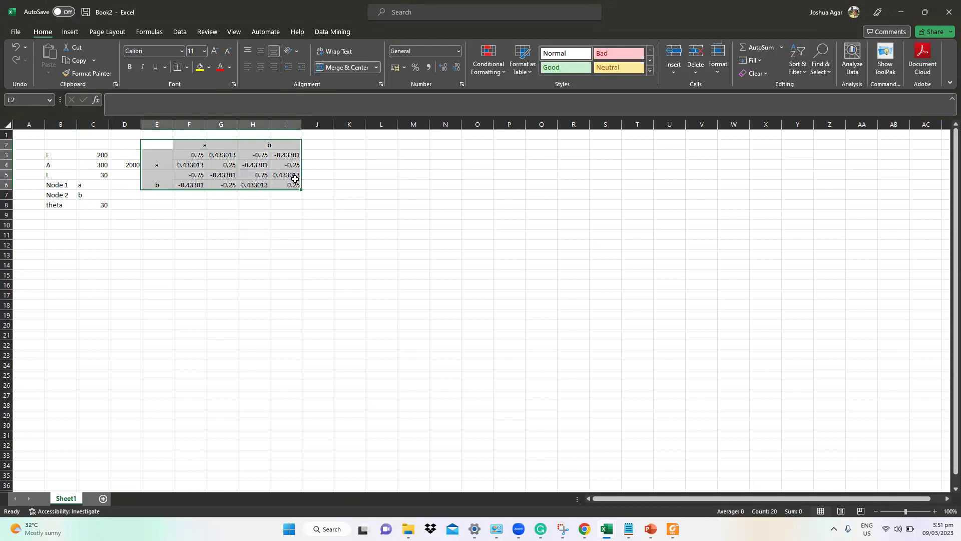
click(123, 165)
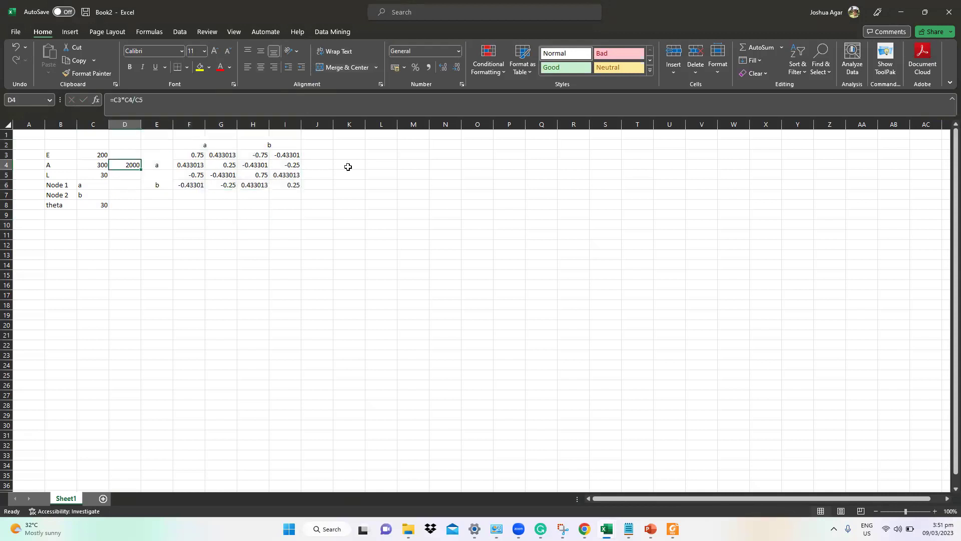
click(196, 152)
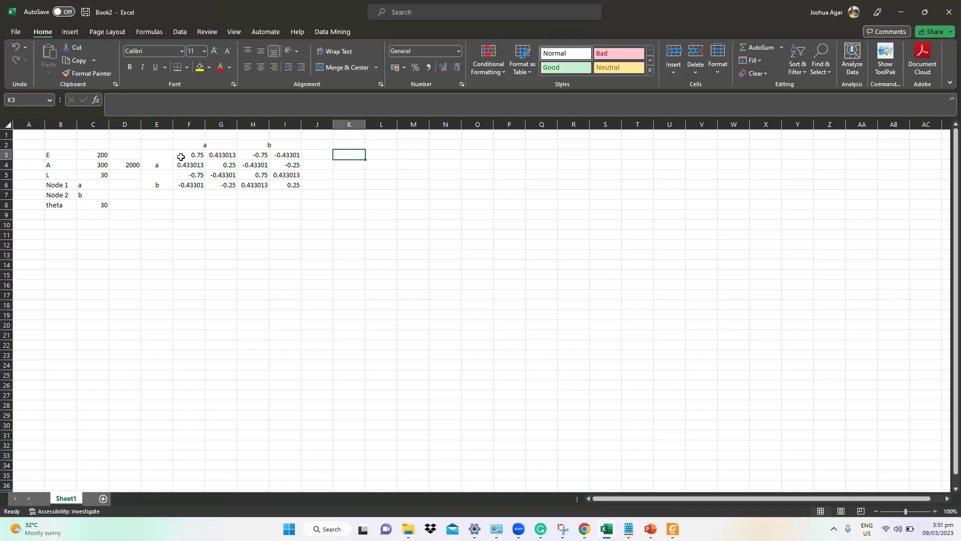
Copy the labelled matrix E2:I6 and paste it starting at cell K2.
drag(157, 145, 279, 185)
key(ctrl+c)
click(349, 145)
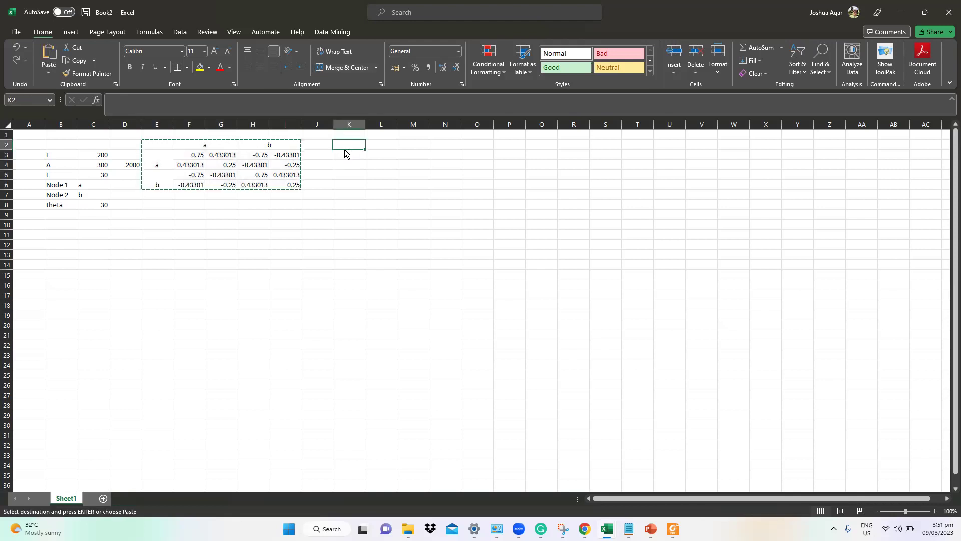
key(ctrl+v)
Relink the row labels of the pasted matrix to the node names, K3 to C6 and K5 to C7.
click(352, 160)
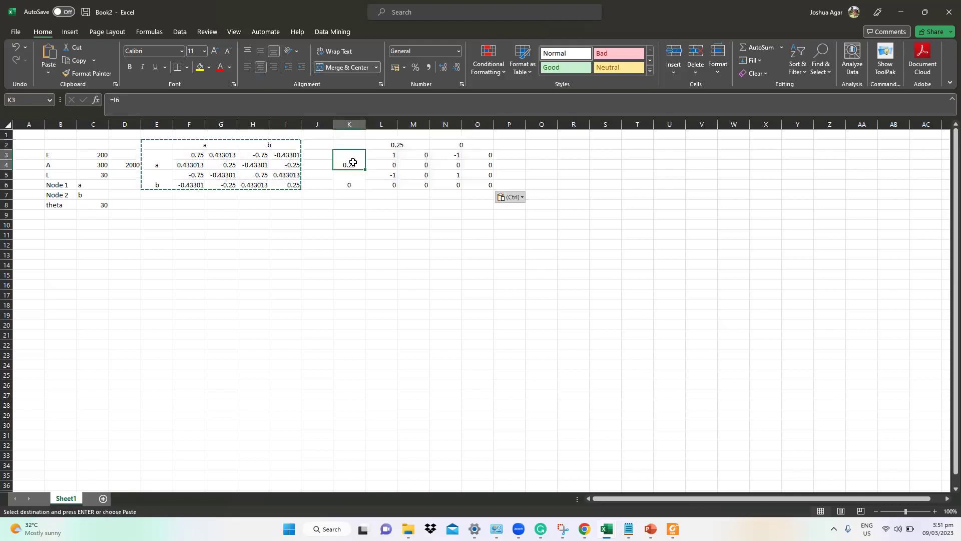
text(=I6)
key(BackSpace)
key(BackSpace)
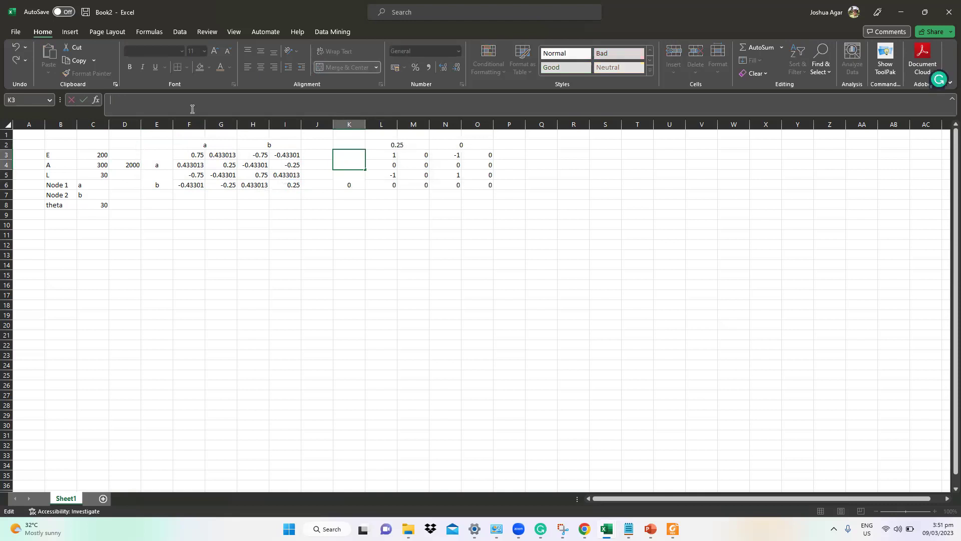
click(94, 186)
key(Return)
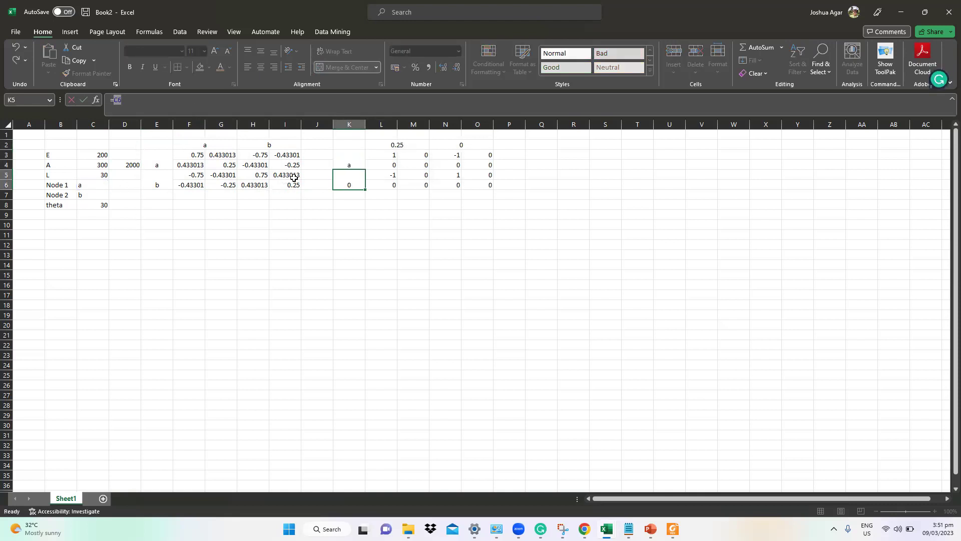
click(356, 164)
click(349, 178)
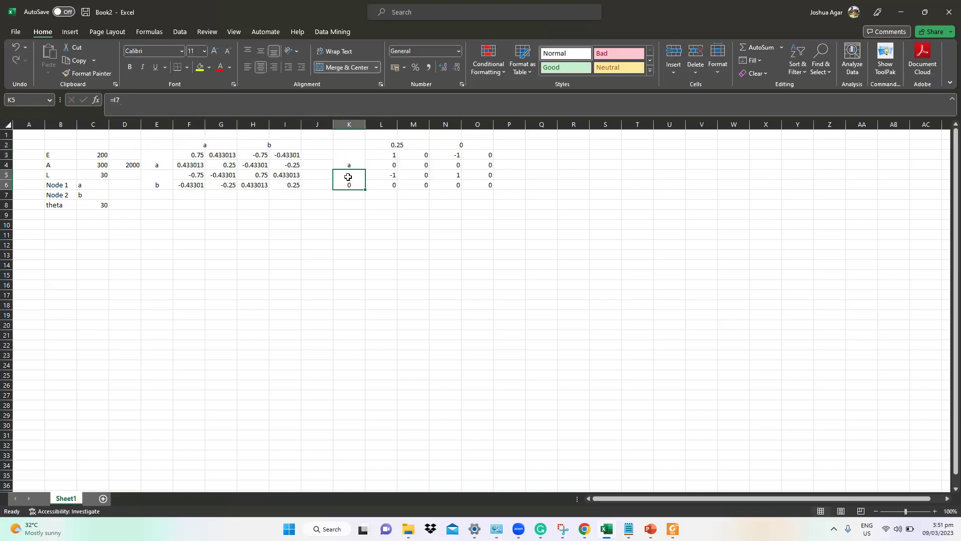
text(=)
click(92, 195)
key(Return)
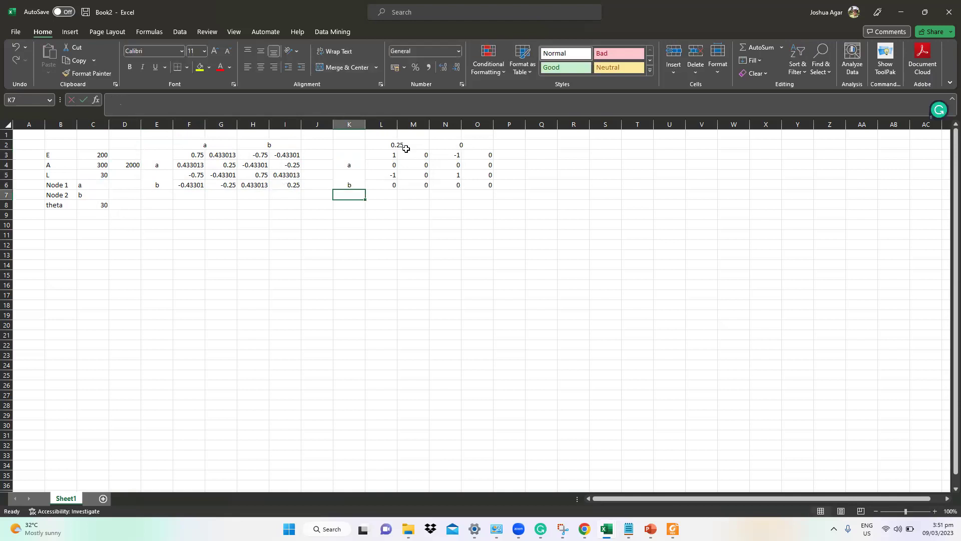
Link the merged column headers of the second matrix to its row labels, L2 to K3 and N2 to K5.
click(403, 145)
text(=)
click(354, 161)
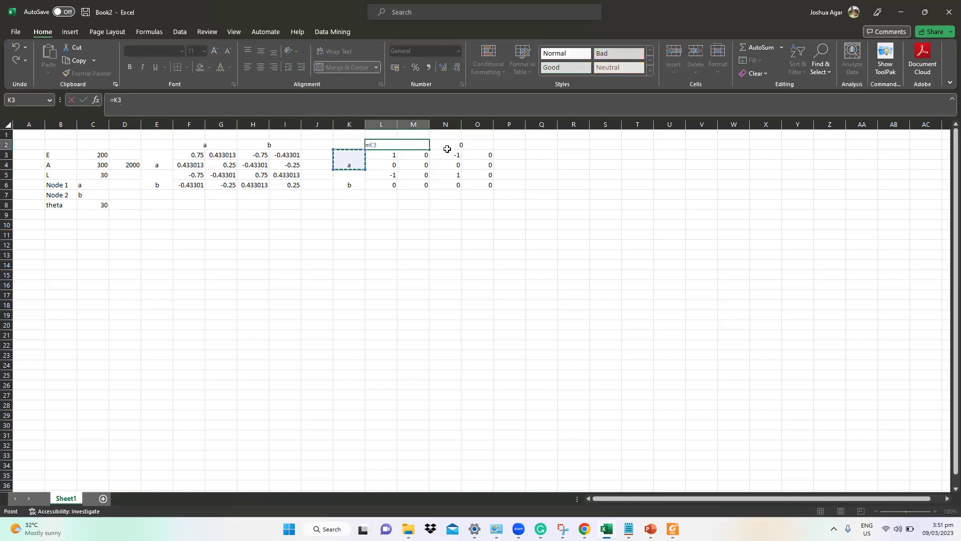
key(Return)
key(Up)
key(Right)
text(=I7)
click(353, 189)
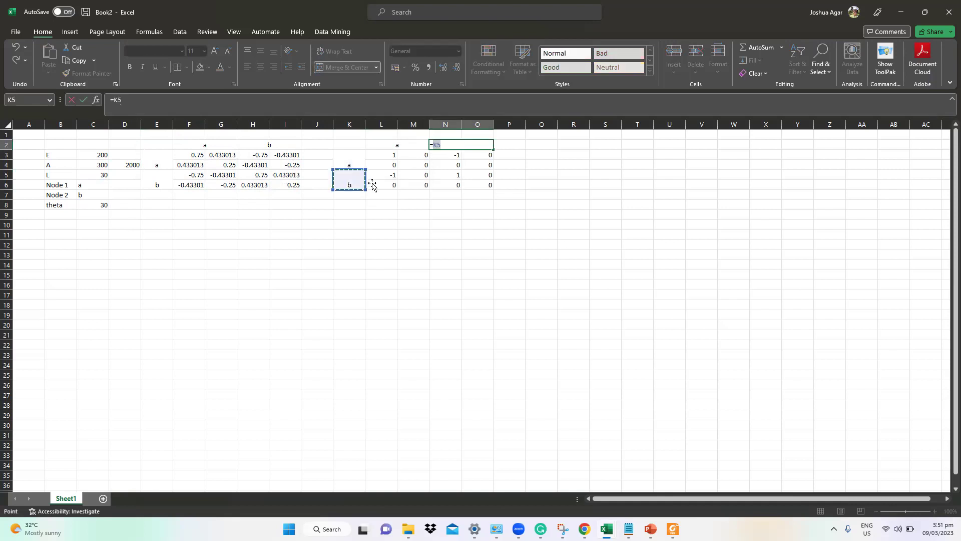
key(Return)
Fill L3:O6 with the array formula =F3:I6*D4 to scale the sine/cosine matrix by EA/L.
drag(389, 159, 470, 186)
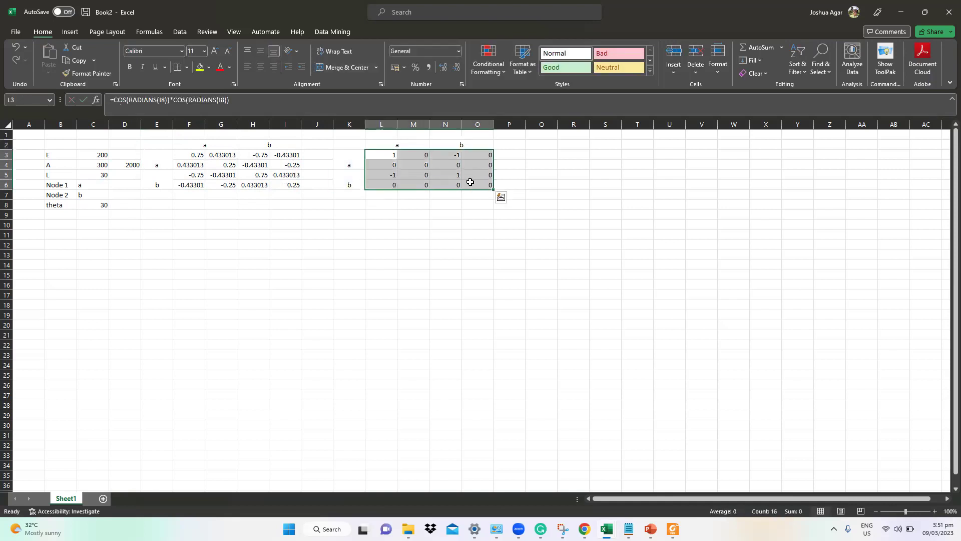
text(=)
click(199, 156)
drag(251, 174, 295, 186)
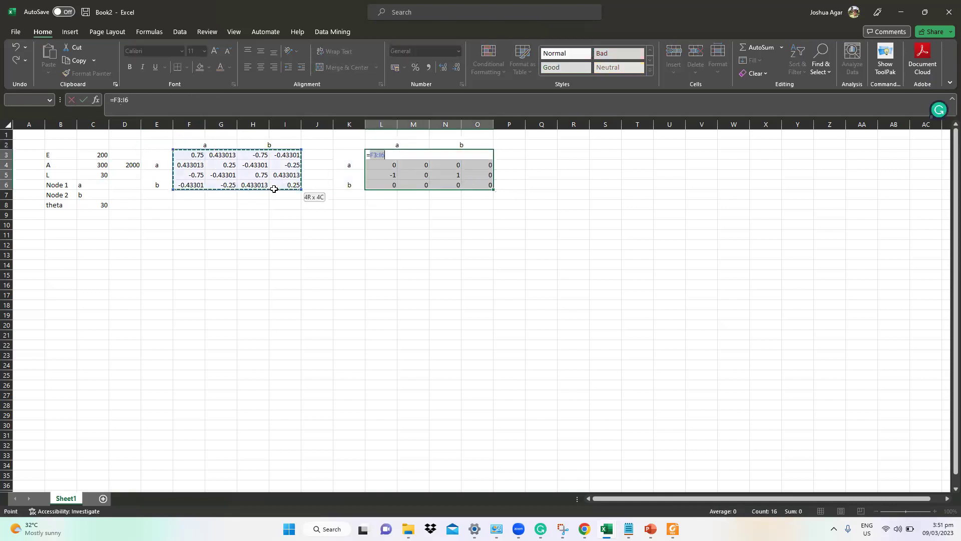
text(*)
click(136, 165)
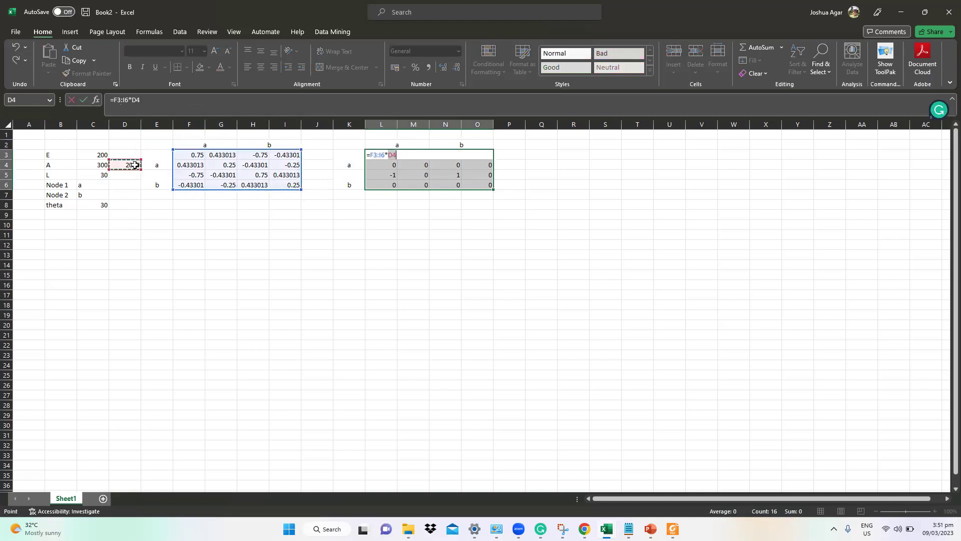
key(ctrl+shift+Return)
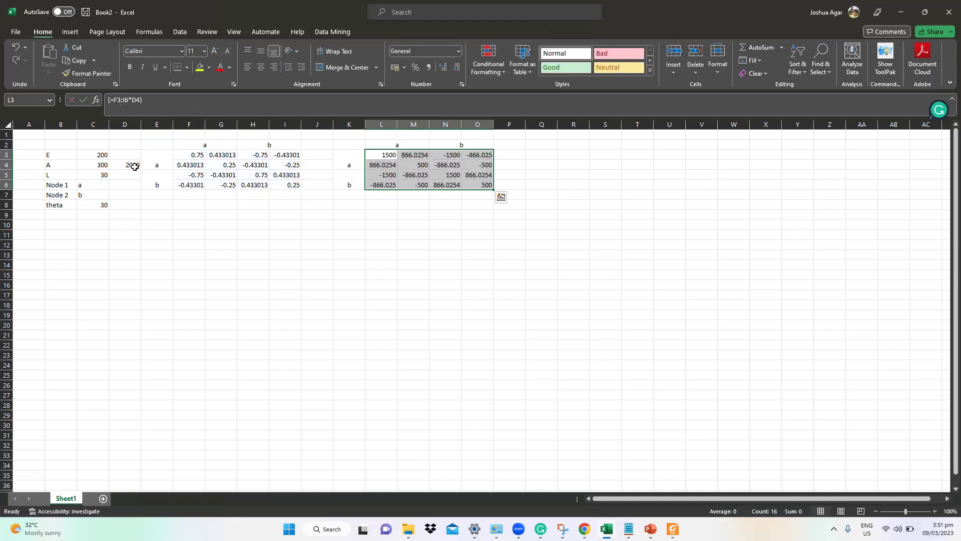
click(281, 253)
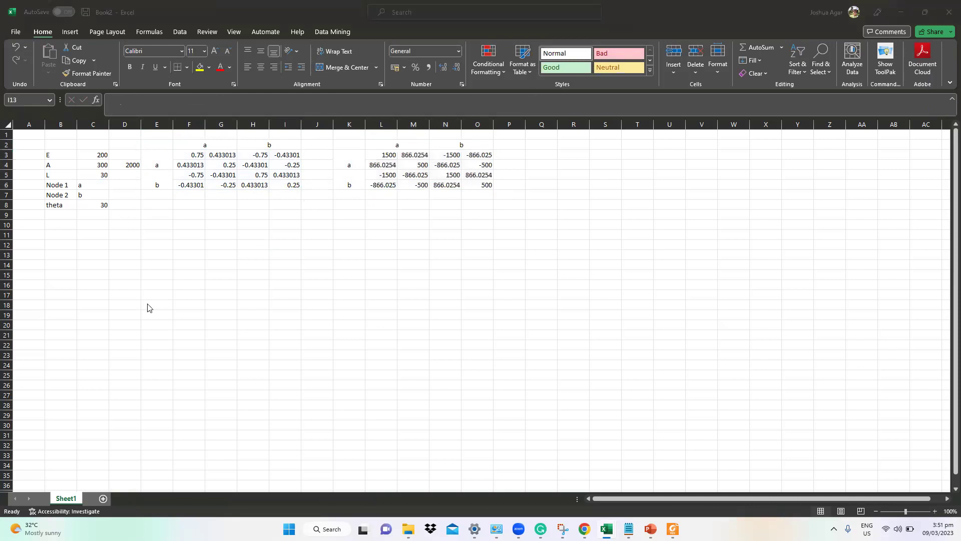
Switch to the PowerPoint slide show, go back to the Example 5.2 problem statement on slide 18 and examine the truss, and return to Excel.
key(alt+Tab)
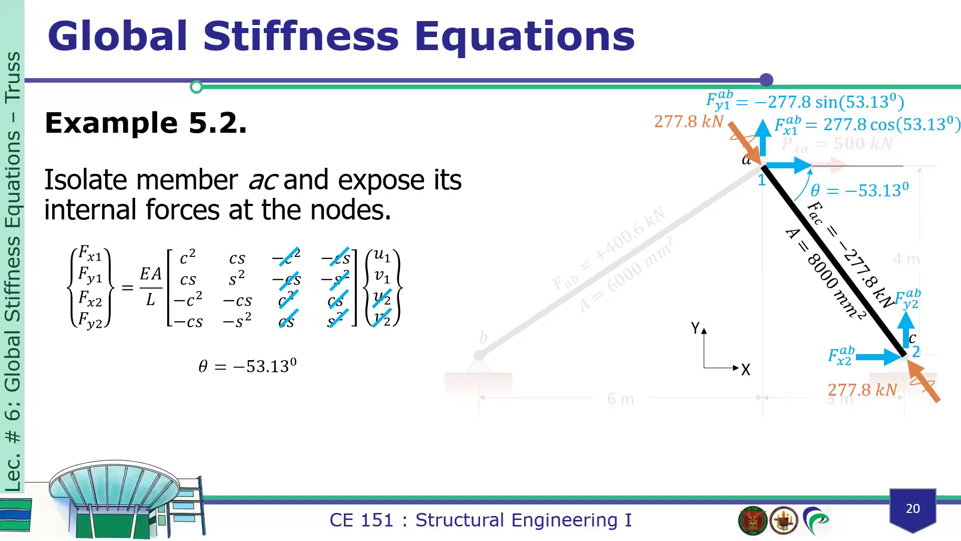
key(Right)
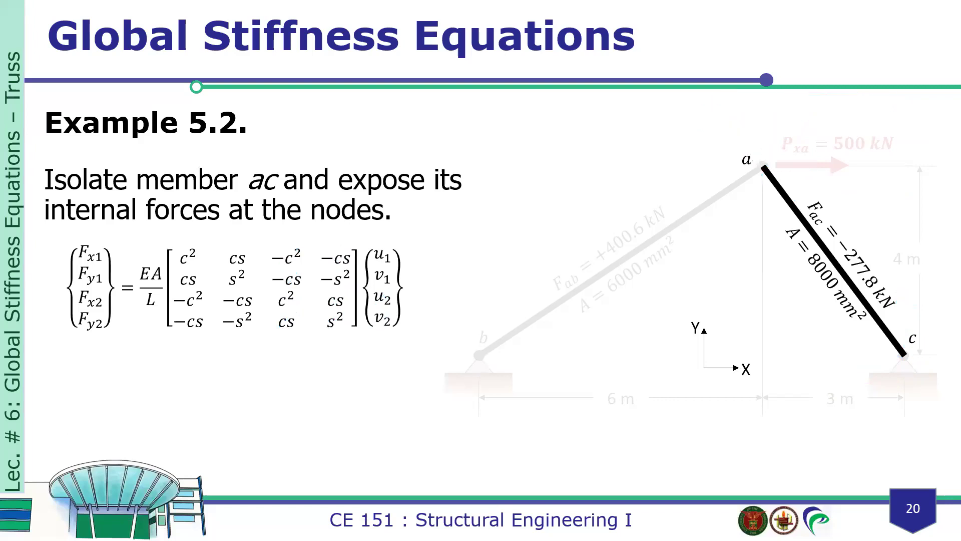
key(Left)
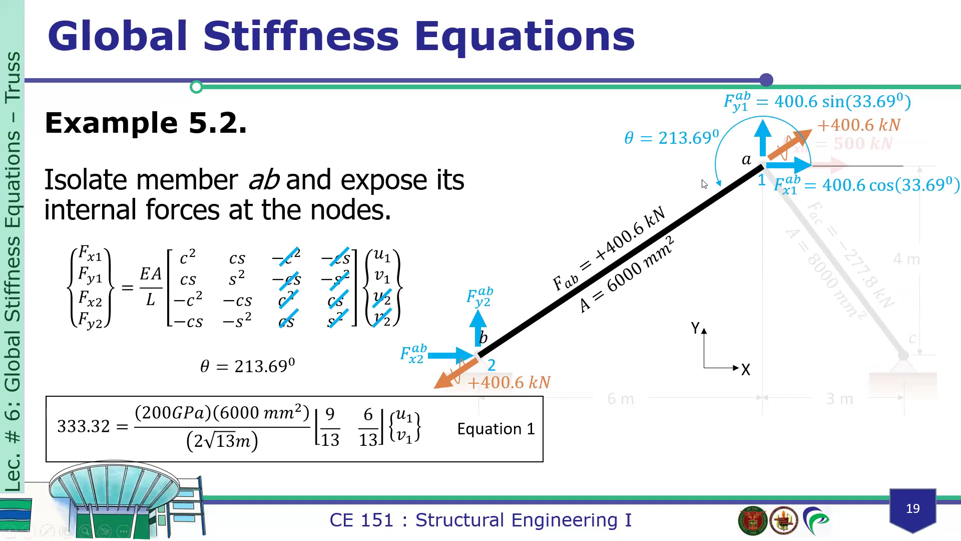
click(699, 224)
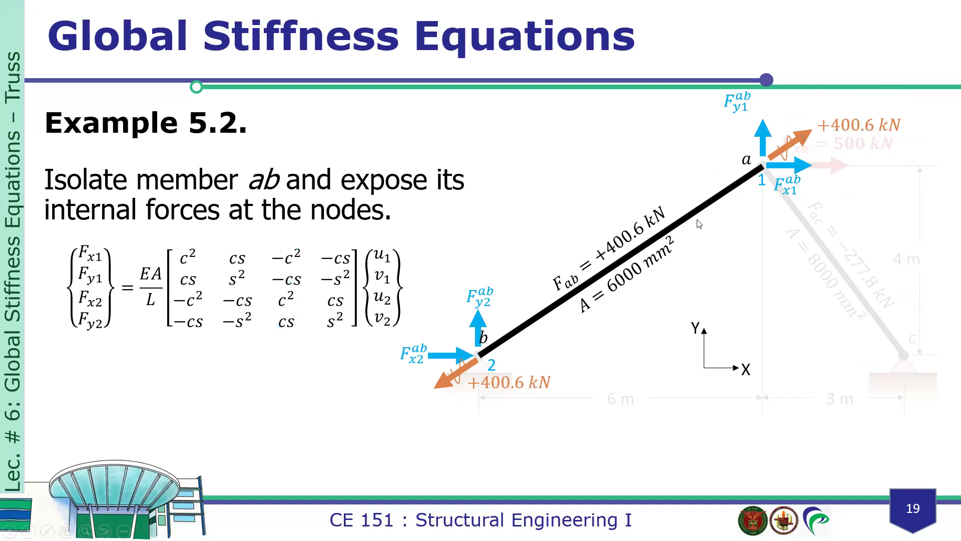
key(Left)
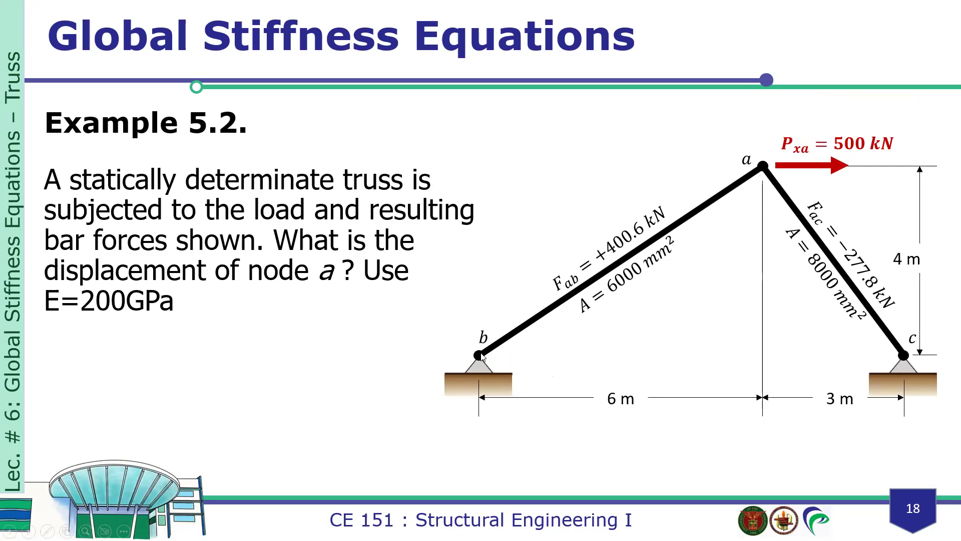
key(alt+Tab)
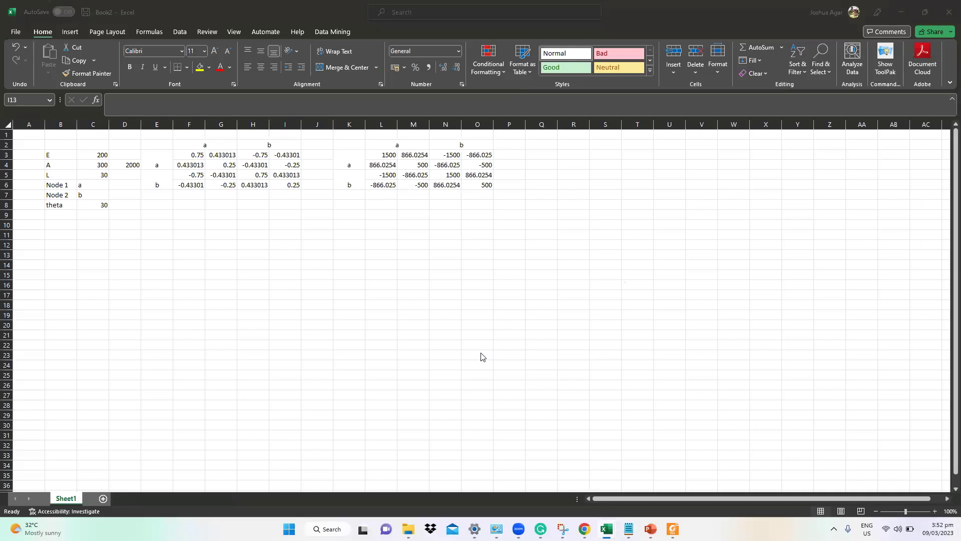
key(alt+Tab)
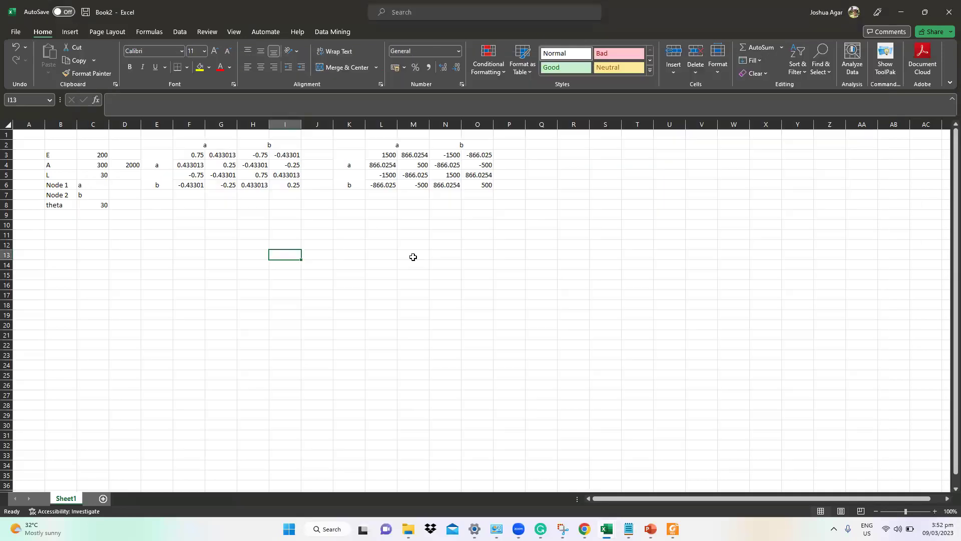
Set theta in C8 to the formula =DEGREES(ATAN(6/4)).
click(99, 205)
drag(165, 109, 98, 103)
text(=atan)
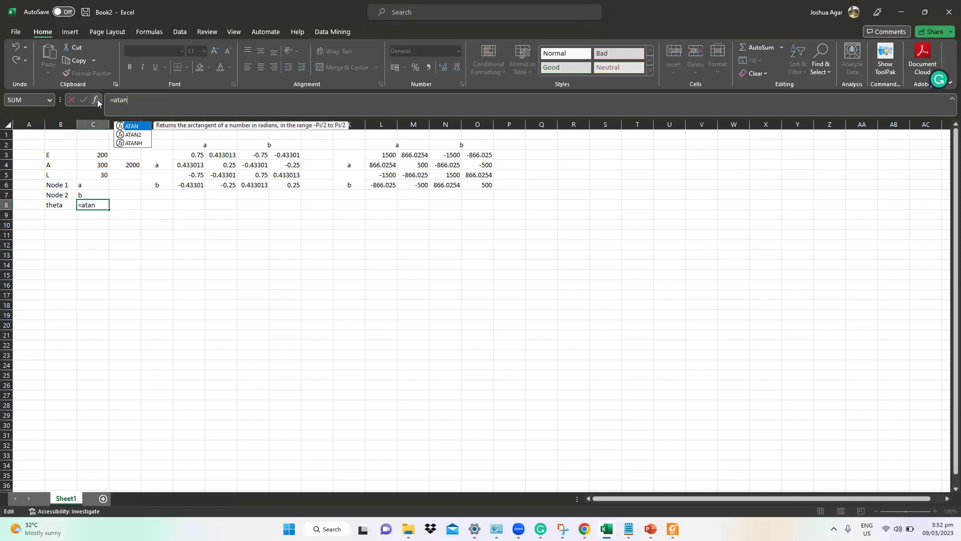
key(BackSpace)
key(BackSpace)
key(BackSpace)
key(BackSpace)
text(radians)
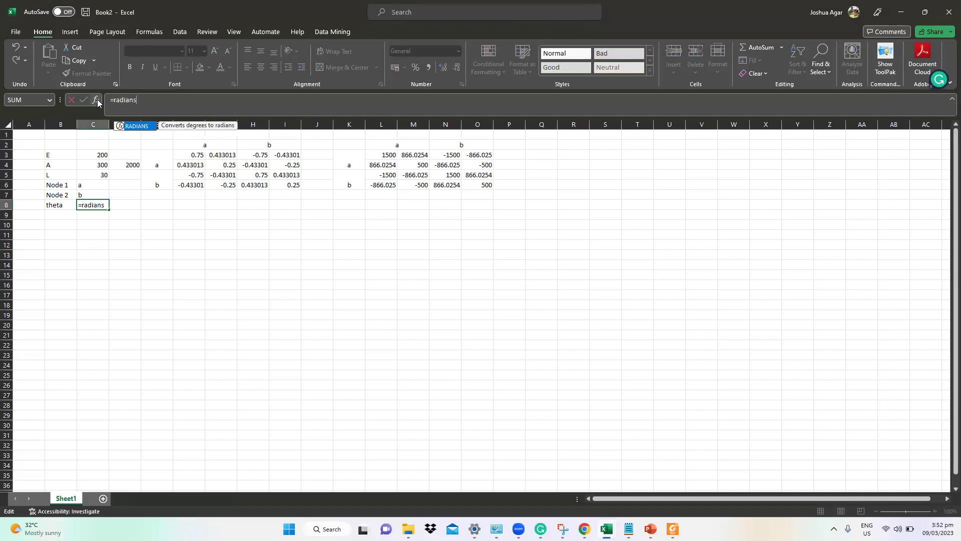
key(BackSpace)
key(BackSpace)
key(BackSpace)
key(BackSpace)
key(BackSpace)
key(BackSpace)
text(de)
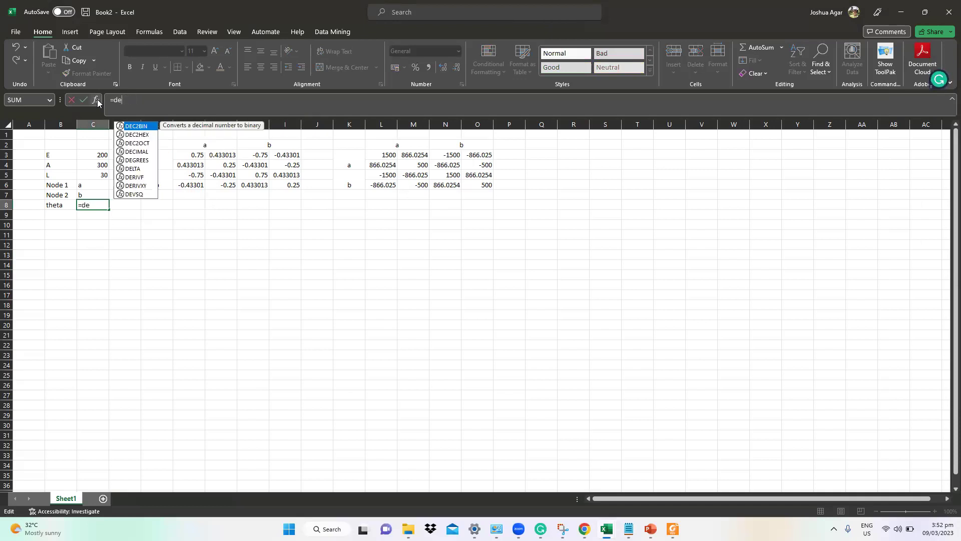
text(grees(ata)
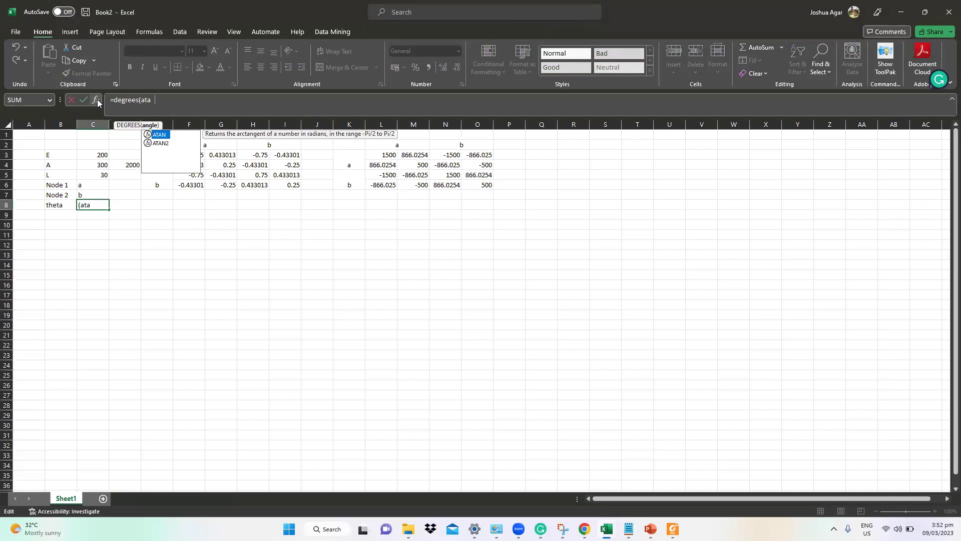
text(n()
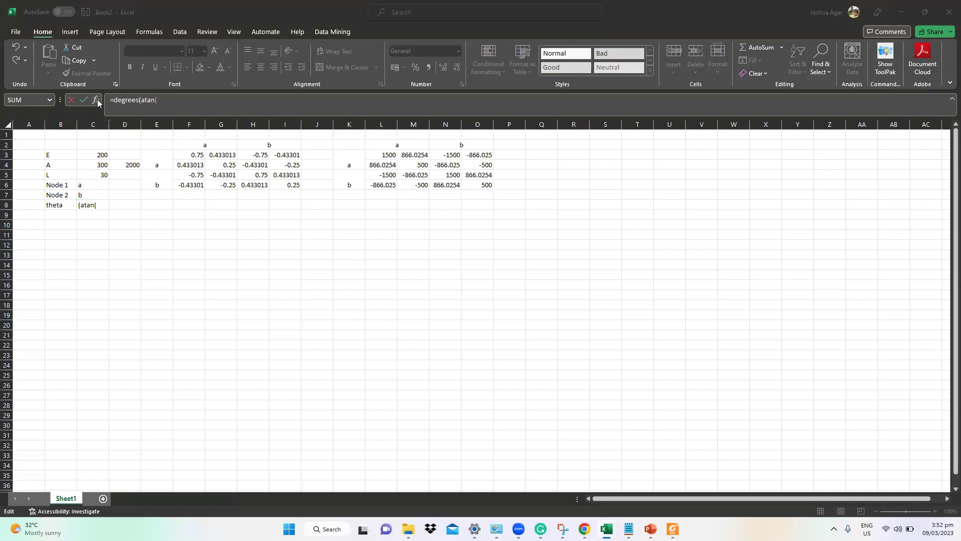
click(191, 104)
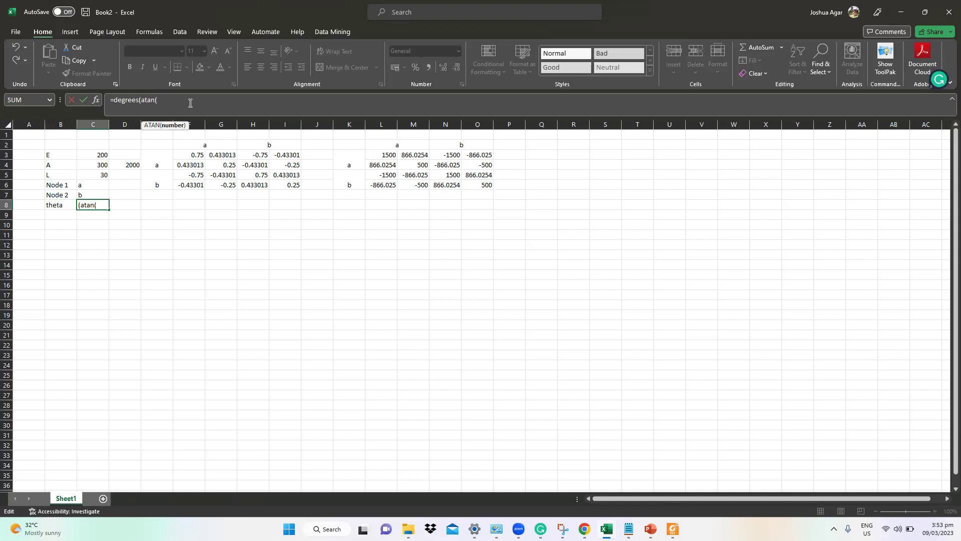
text(/4)))
key(Return)
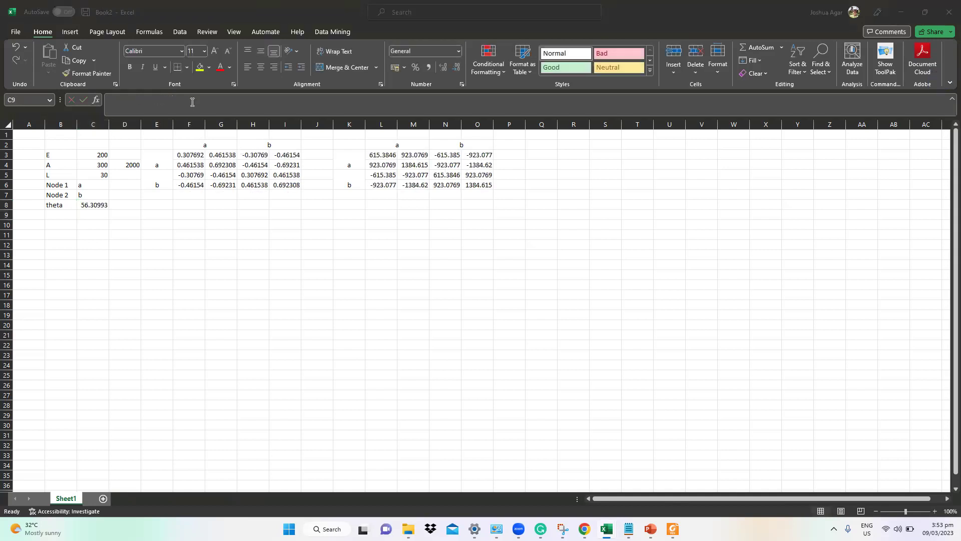
Check the truss geometry on the Example 5.2 slide in PowerPoint and return to the Book2 workbook in Excel.
key(alt+Tab)
key(alt+Tab)
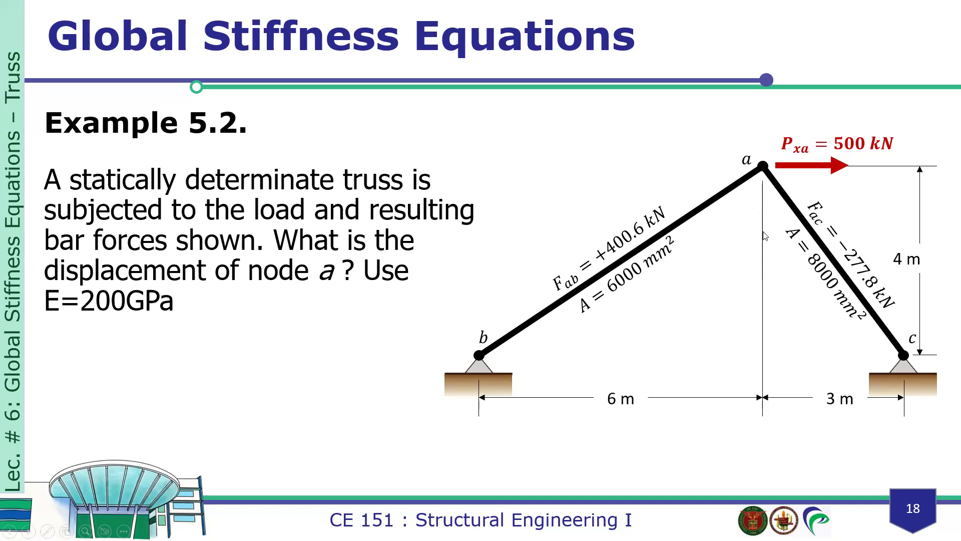
key(alt+Tab)
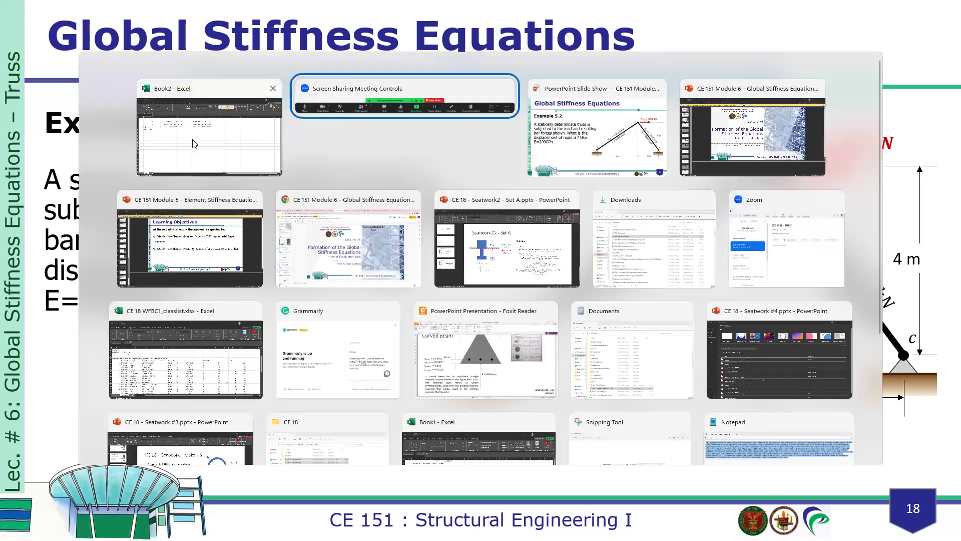
click(193, 140)
Enlarge the worksheet view to 140% and select theta cell C8 to inspect its formula.
click(934, 511)
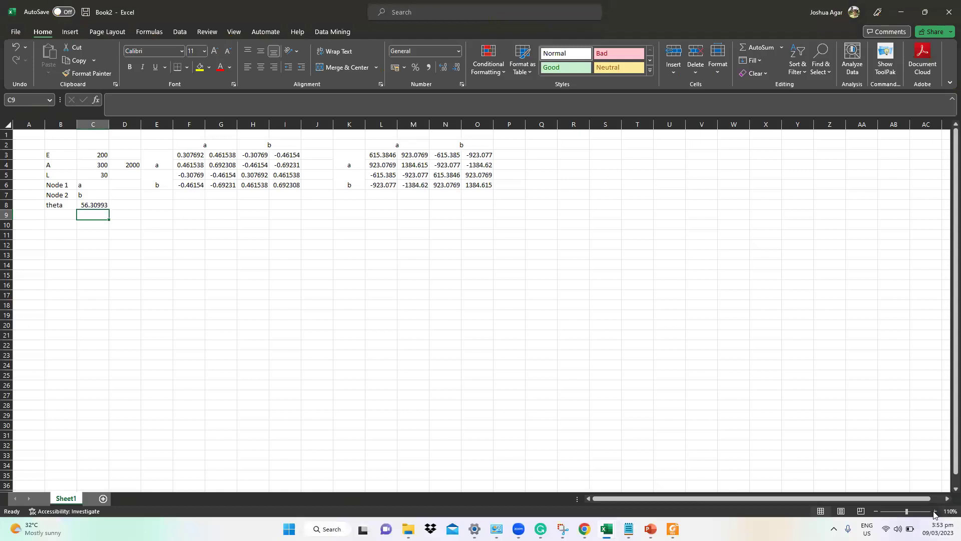
click(935, 512)
click(934, 511)
click(934, 511)
click(150, 237)
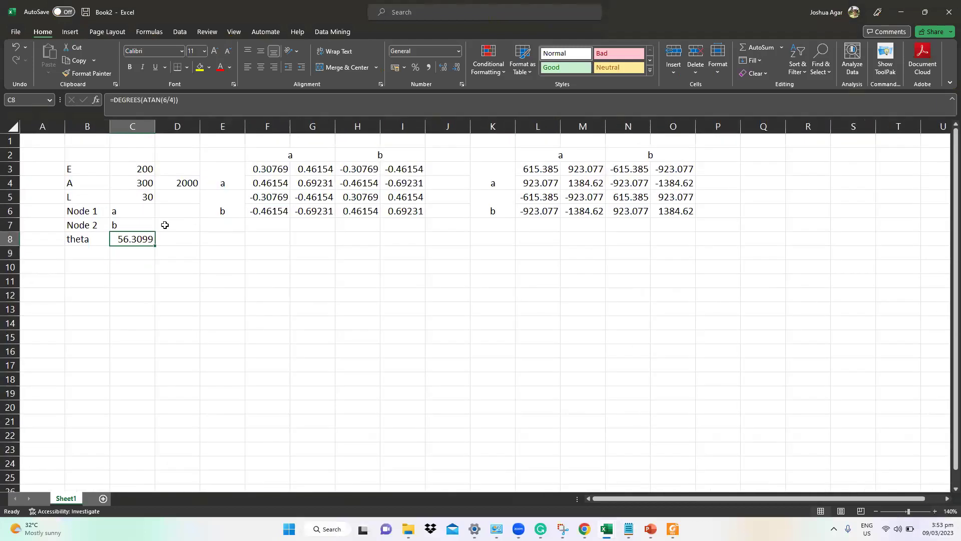
Switch to the PowerPoint slide show to examine the orientation of the truss members at node a, and return to Excel.
key(alt+Tab)
key(alt+Tab)
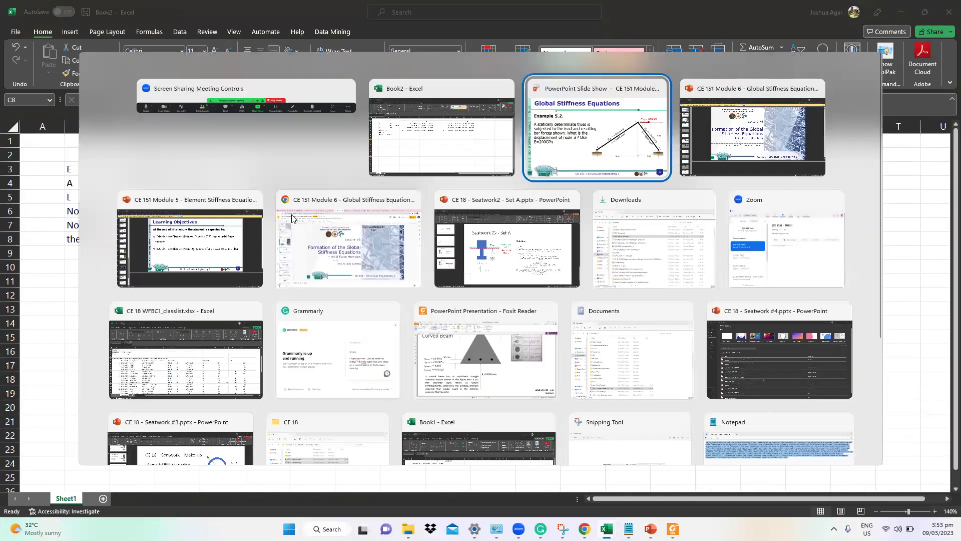
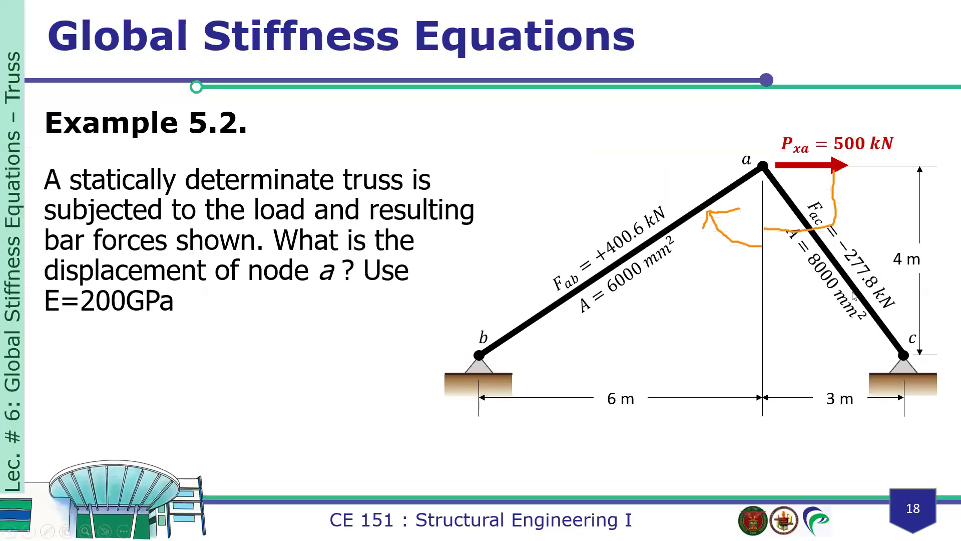
key(alt+Tab)
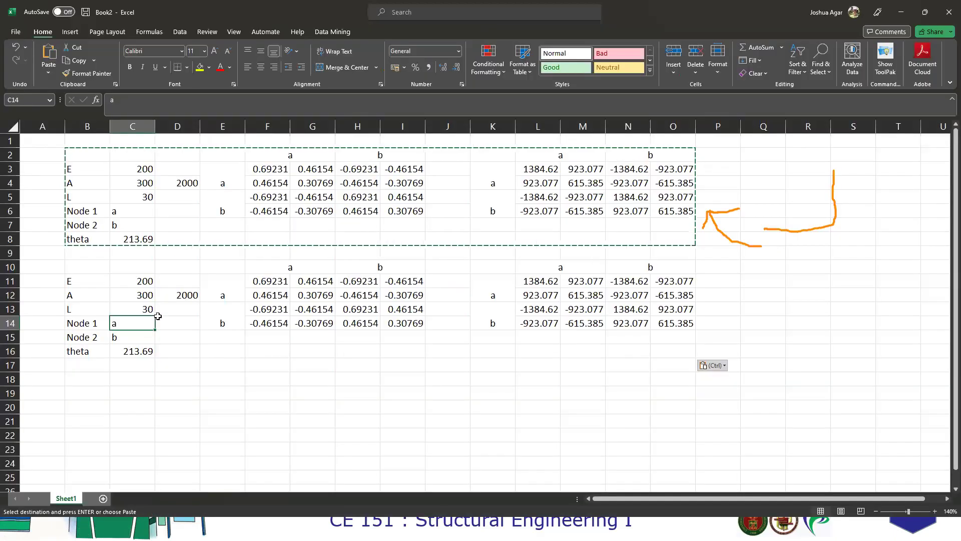
Cancel the pending copy selection and set Node 2 of the second element block, cell C15, to c.
click(128, 334)
key(Escape)
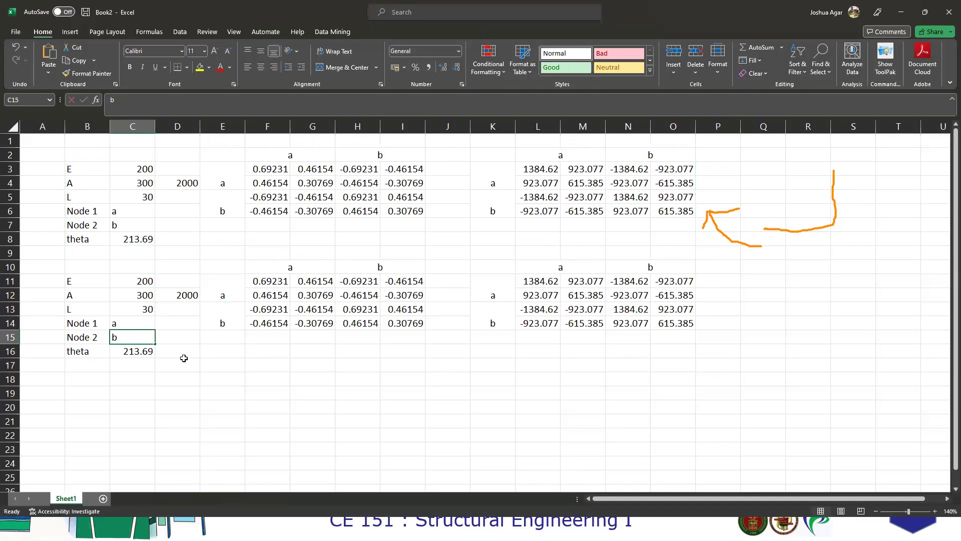
text(c)
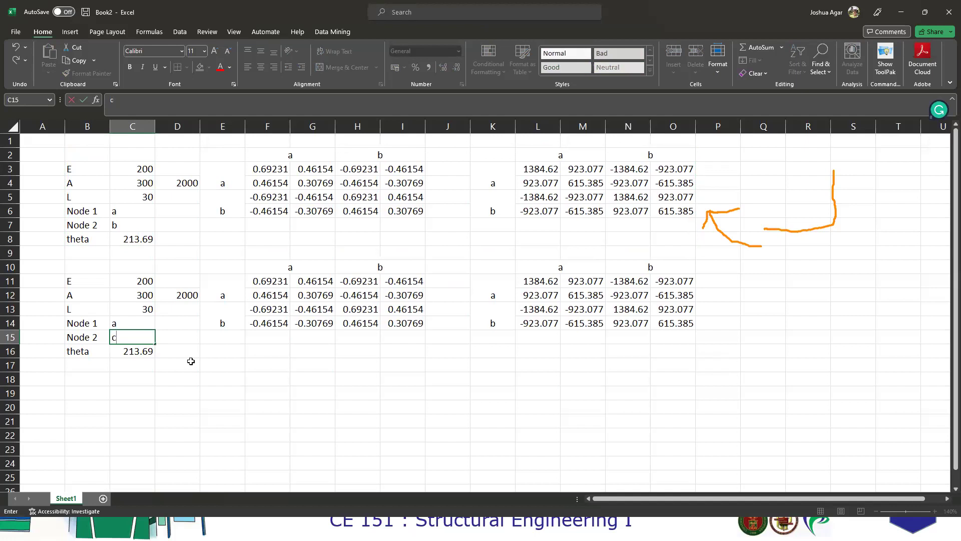
click(176, 353)
Set E of the first element in C3 to a formula multiplying 200 by 10^9.
click(130, 192)
click(138, 170)
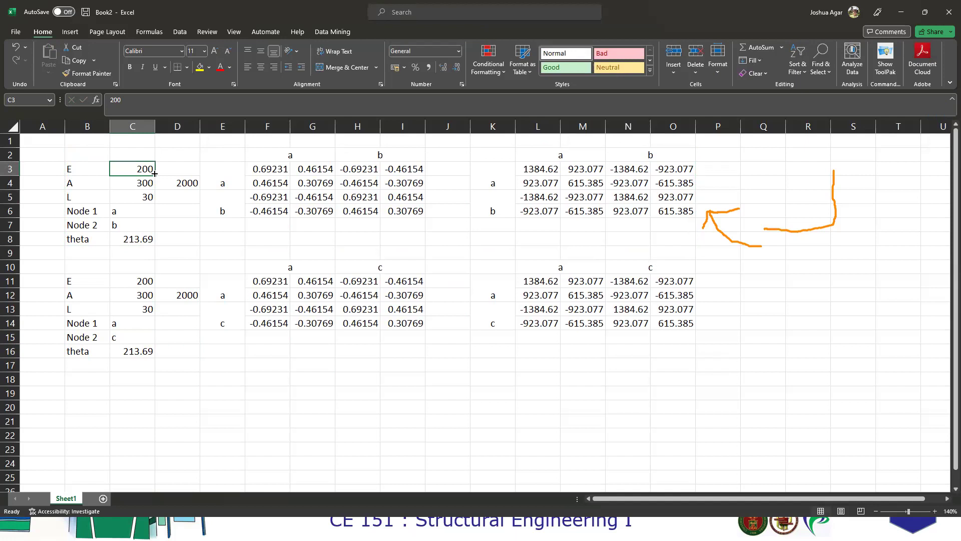
text(=200*)
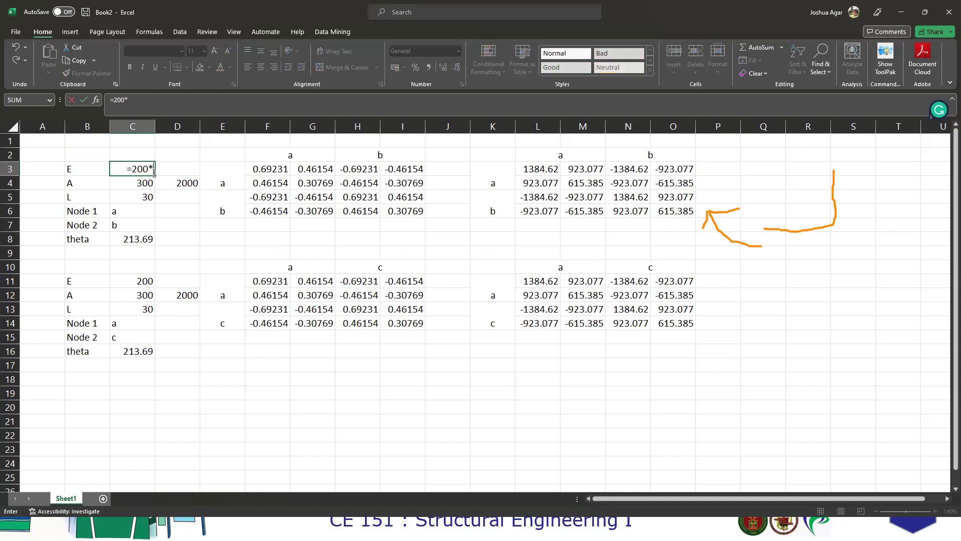
text((10^)9)
key(Return)
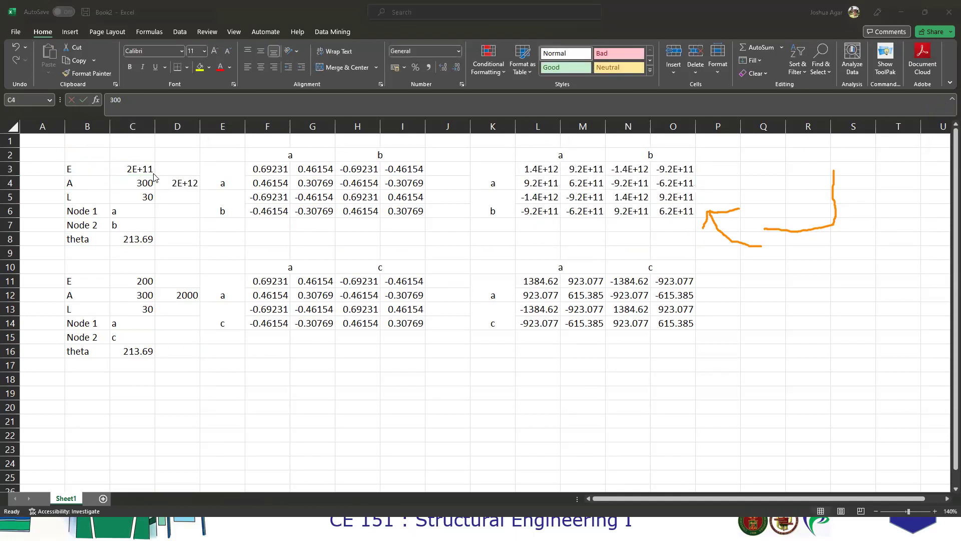
Look up the member area and dimensions on the Example 5.2 slide in PowerPoint and return to the Excel workbook.
key(alt+Tab)
key(alt+Tab)
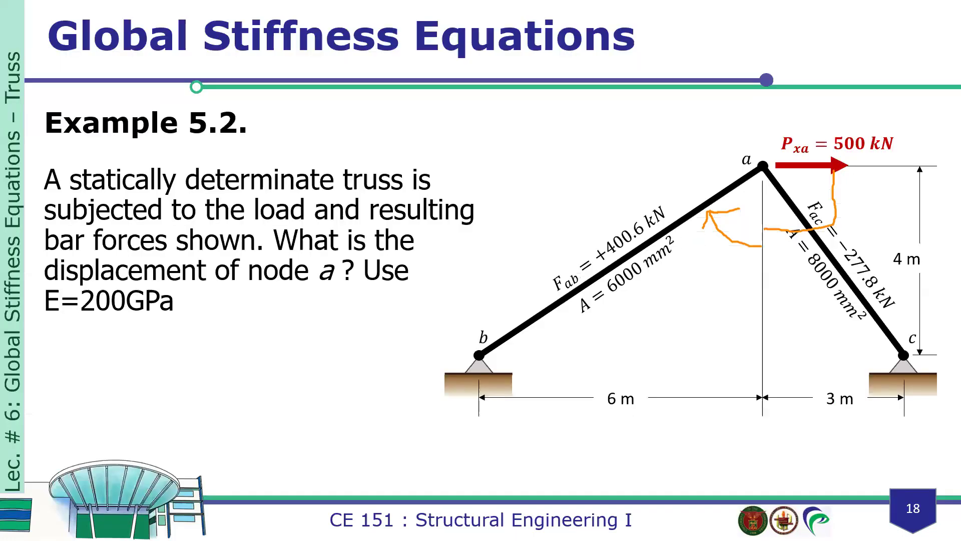
key(alt+Tab)
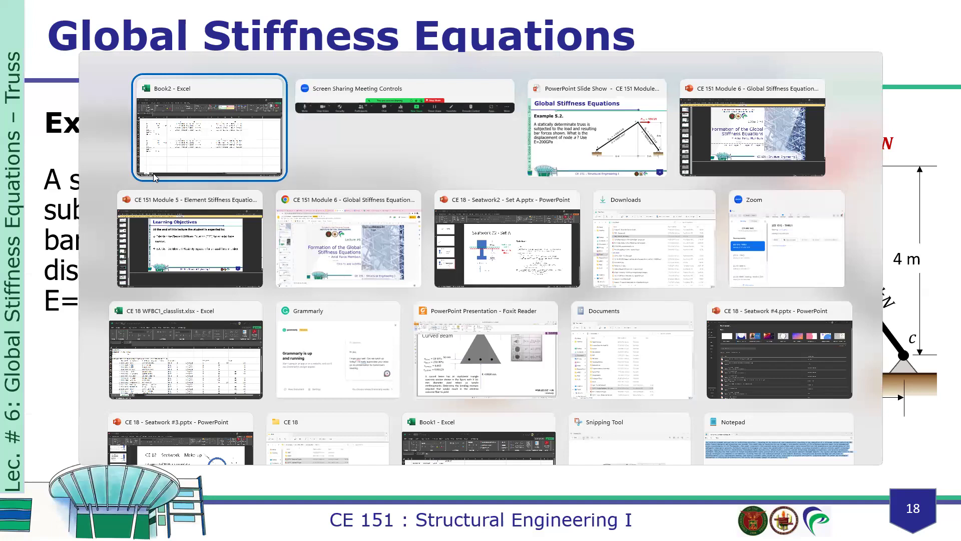
Set A of the first element in C4 to the formula =6000/(10^6).
text(=60)
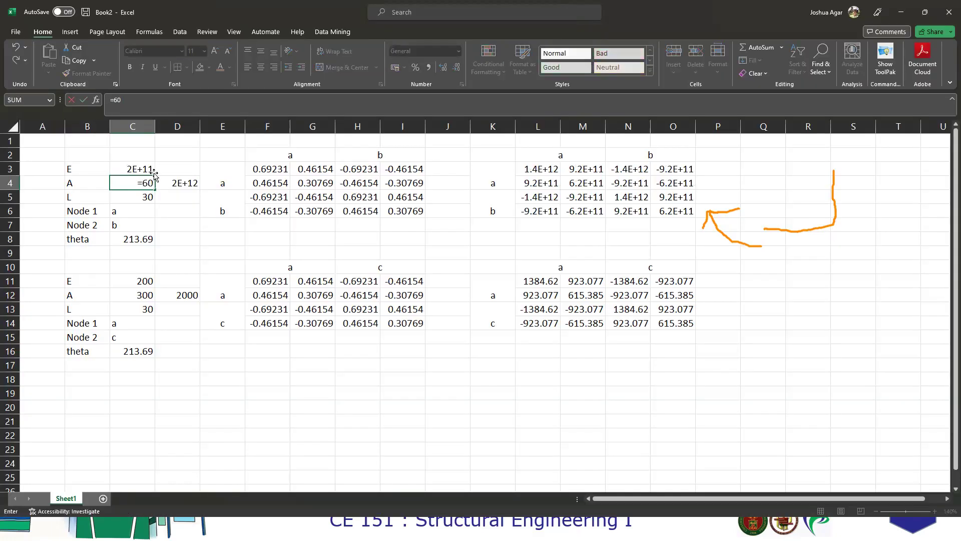
text(00/()
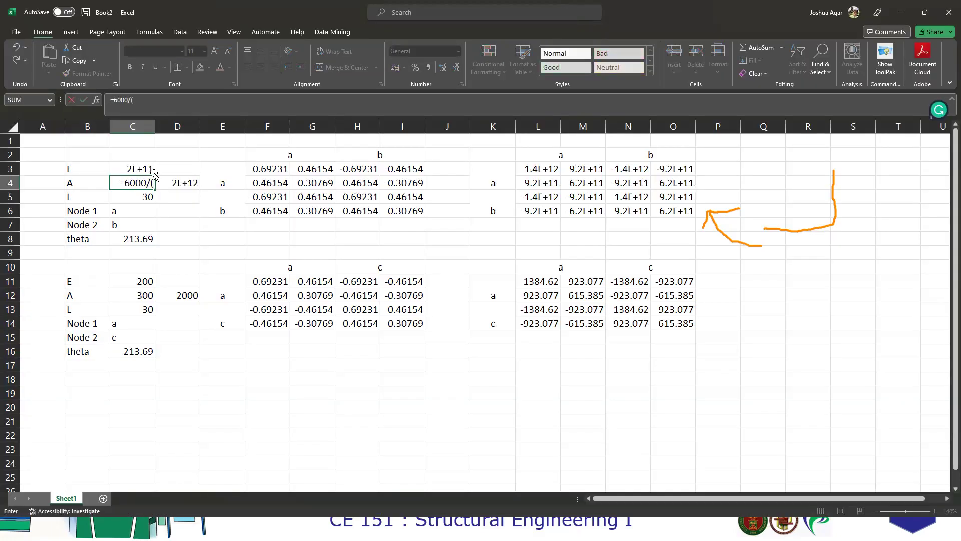
text(10^6))
key(Return)
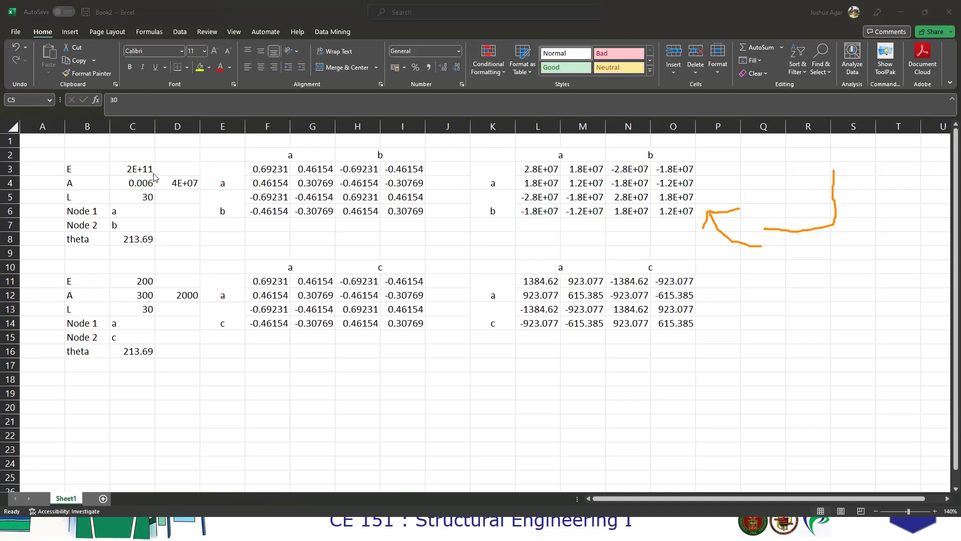
Check the dimensions of member ab on the PowerPoint slide, and set L in C5 of the Excel sheet to =SQRT((6^2)+(4^2)).
key(alt+Tab)
key(alt+Tab)
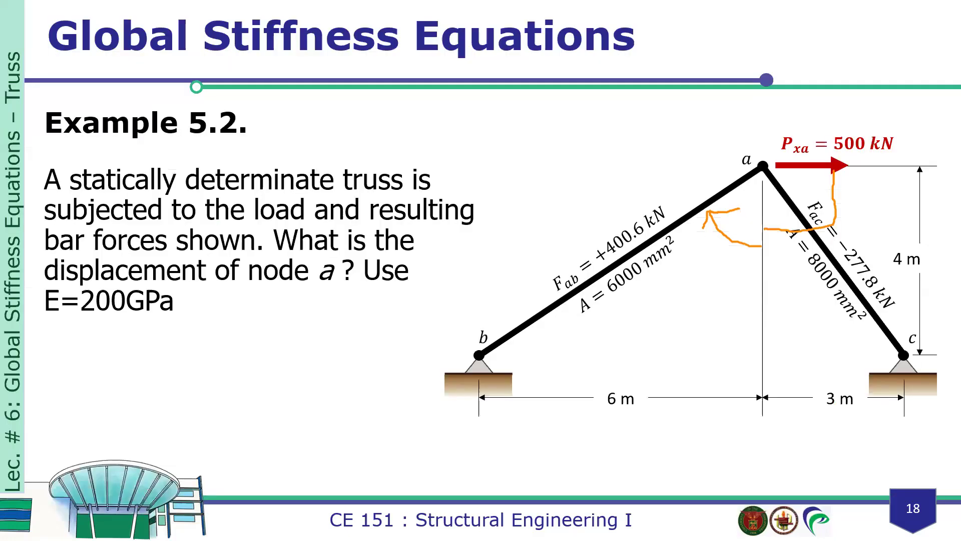
key(alt+Tab)
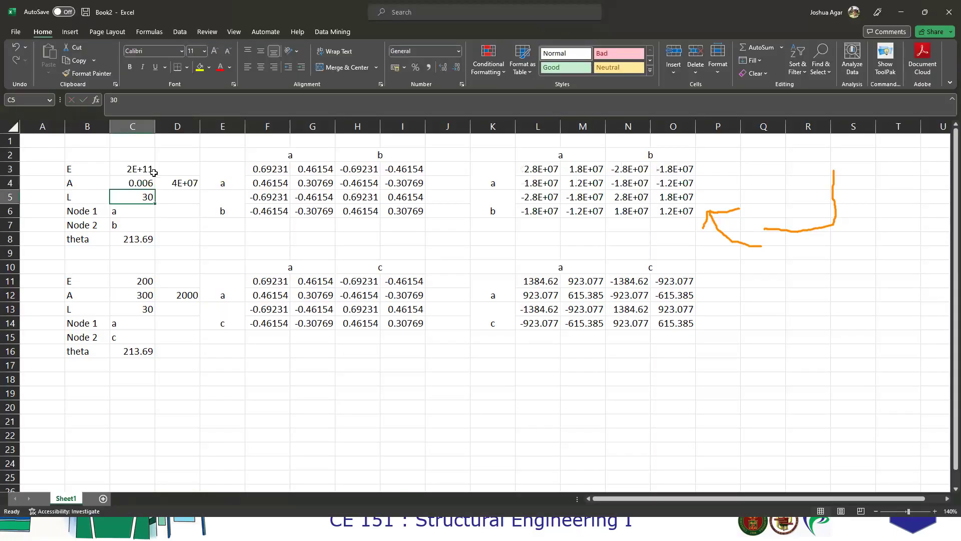
text(=sqrt))
key(BackSpace)
text((()
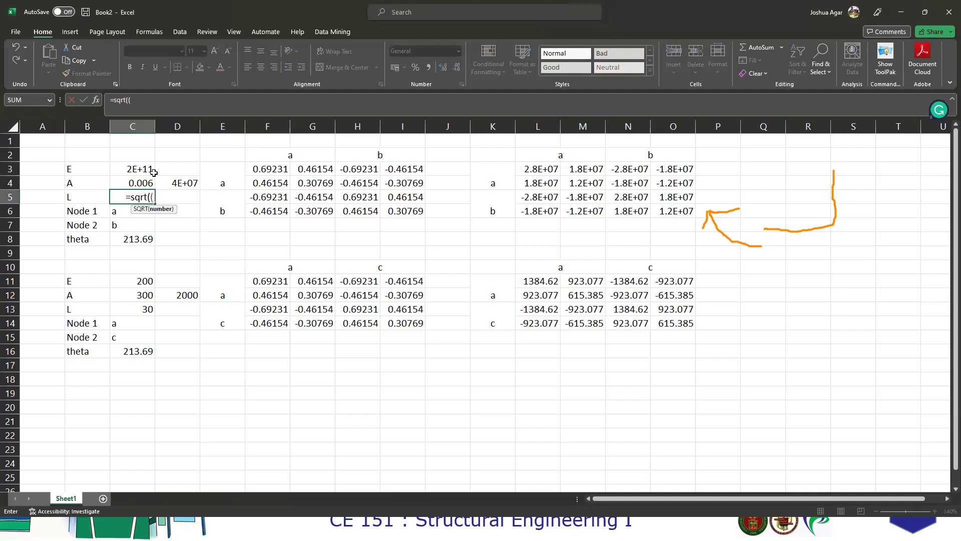
text(6^2)
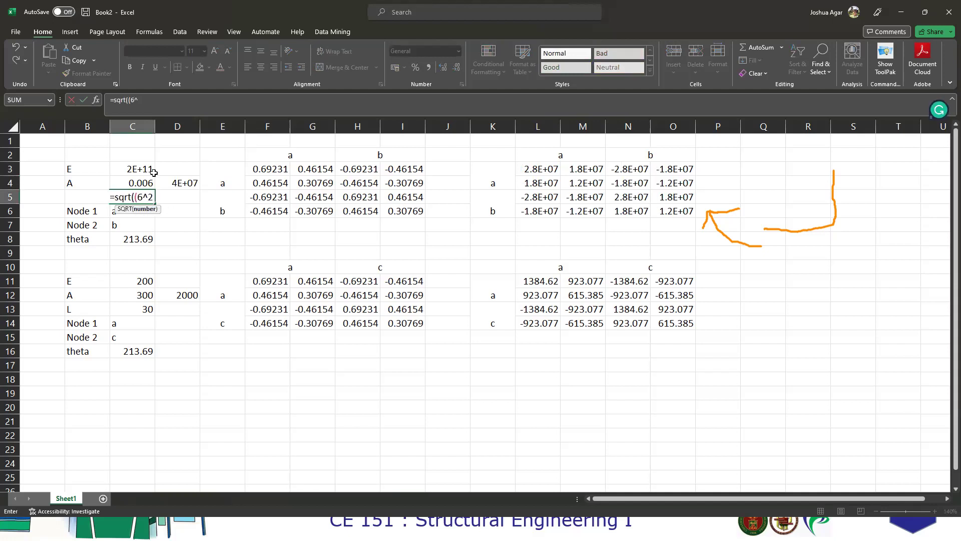
text()+(4)
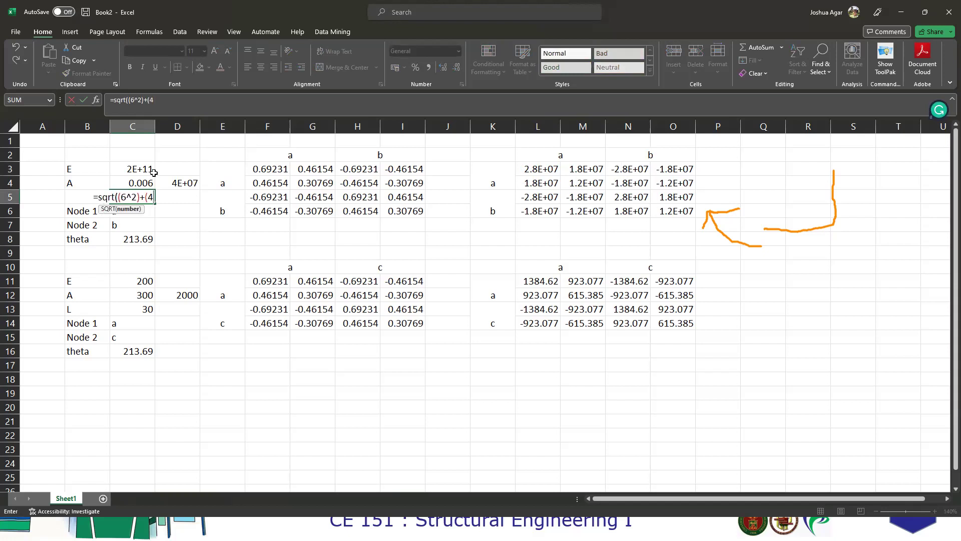
text(^2)))
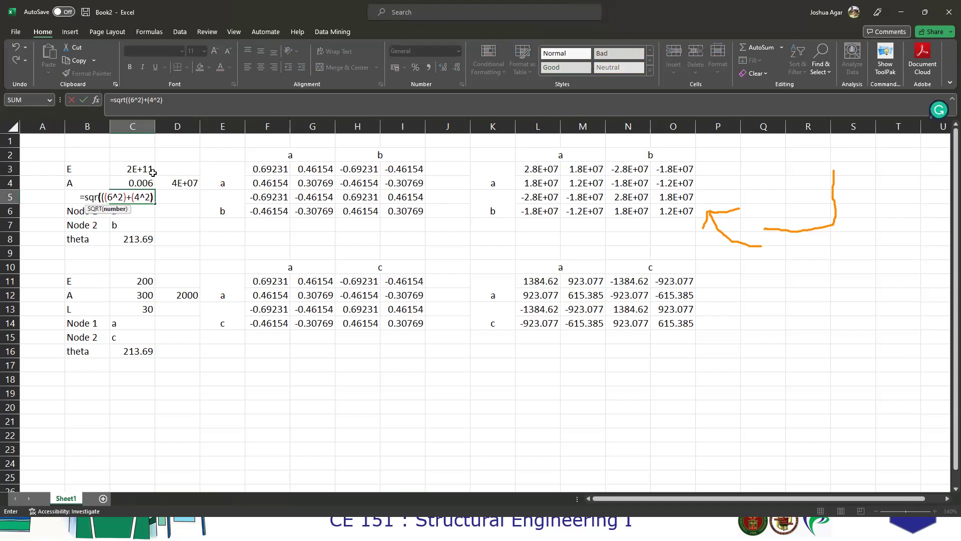
key(Return)
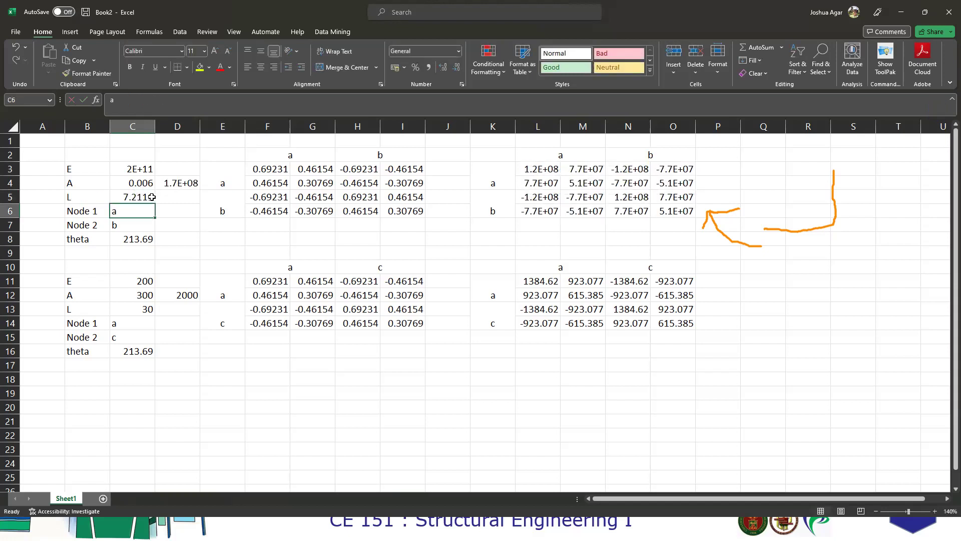
click(142, 197)
click(179, 180)
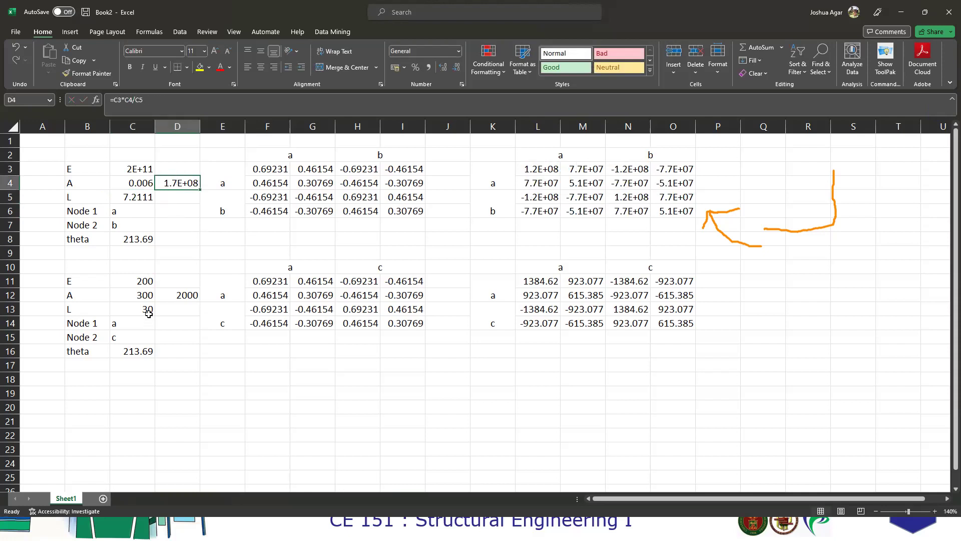
drag(138, 170, 163, 184)
key(ctrl+c)
click(128, 282)
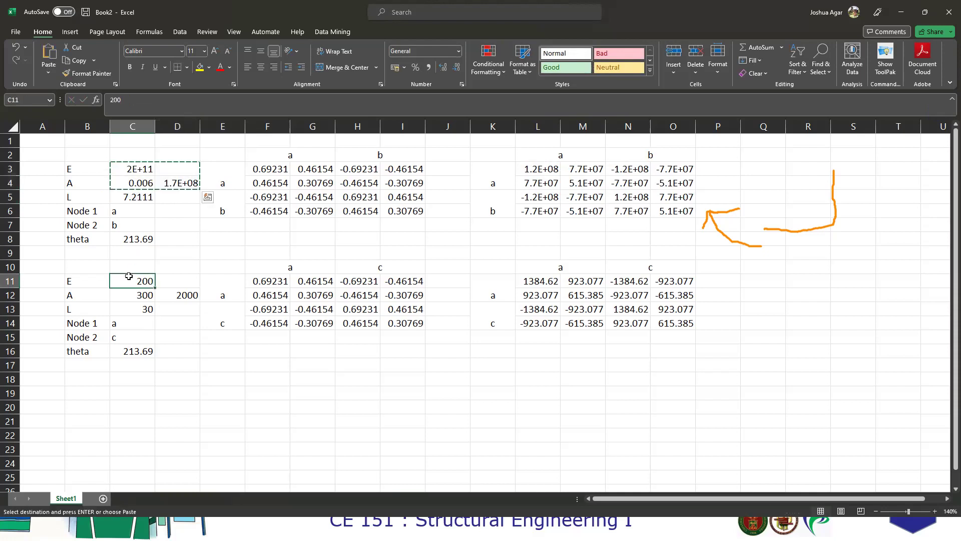
key(ctrl+v)
click(170, 297)
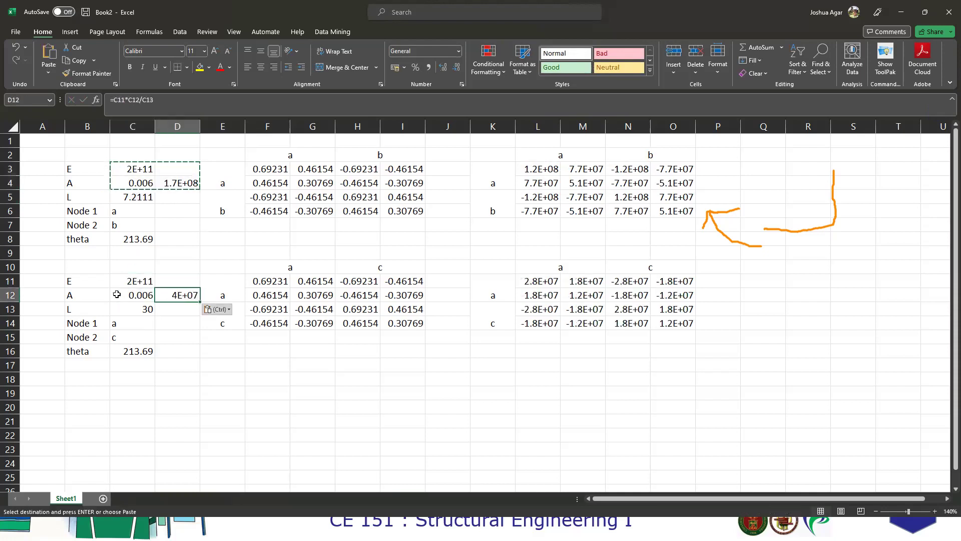
key(ctrl+z)
Copy the first element's E, A and L cells C3:C5 into C11:C13 of the second element block.
drag(120, 171, 151, 198)
key(ctrl+c)
click(133, 278)
key(ctrl+v)
Check the dimensions of member ac on the PowerPoint slide, and change L in C13 of the Excel sheet to =SQRT((3^2)+(4^2)).
click(132, 309)
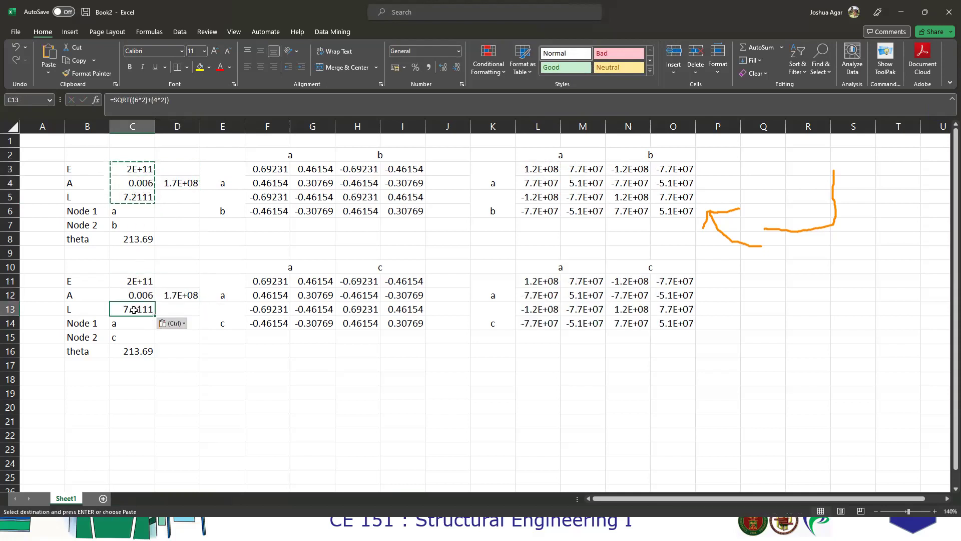
click(138, 103)
key(alt+Tab)
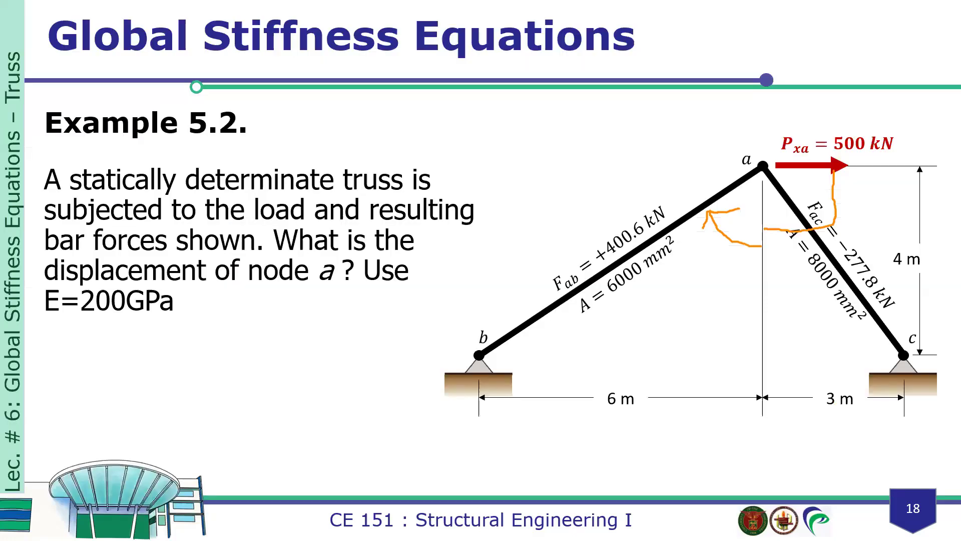
key(alt+Tab)
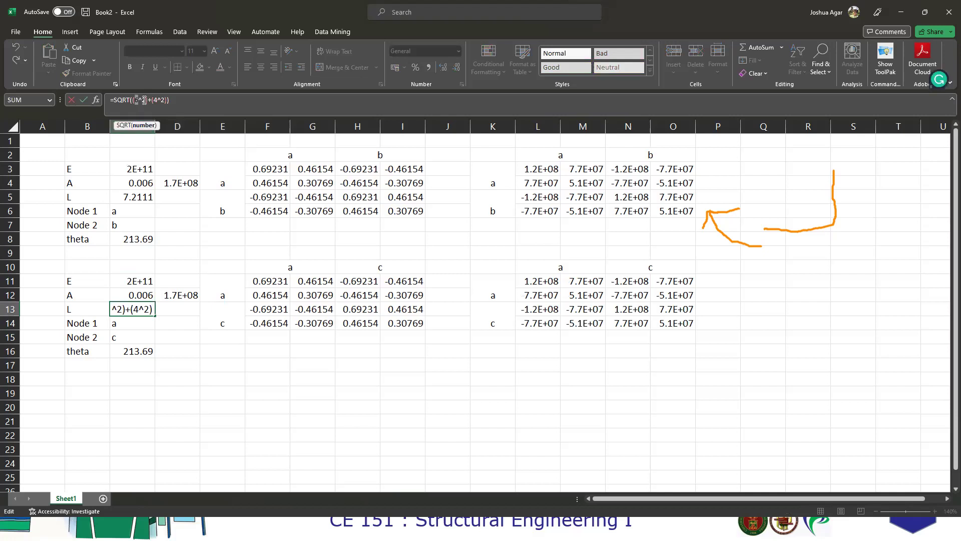
text(3)
key(Return)
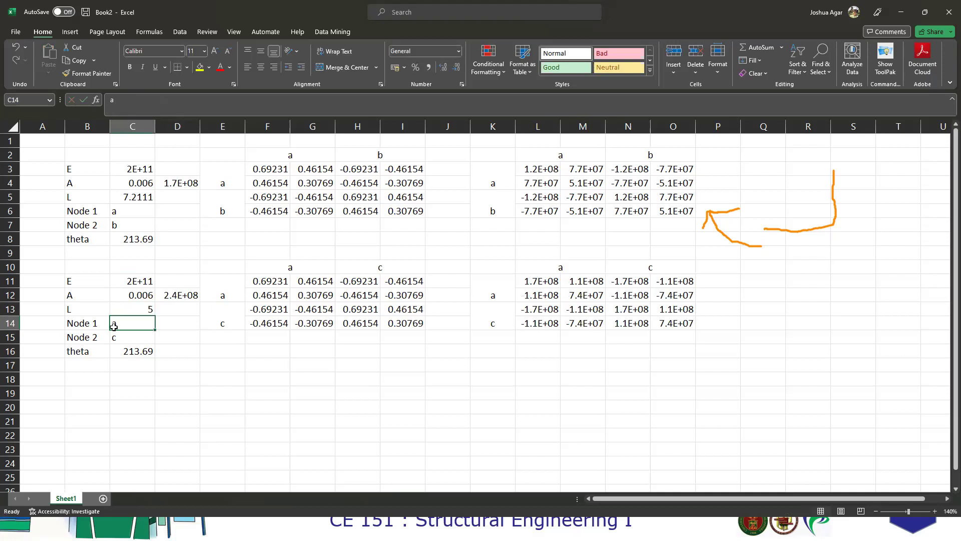
Change the second element's theta formula in C16 to =360-DEGREES(ATAN(-4/3)).
click(121, 351)
click(180, 100)
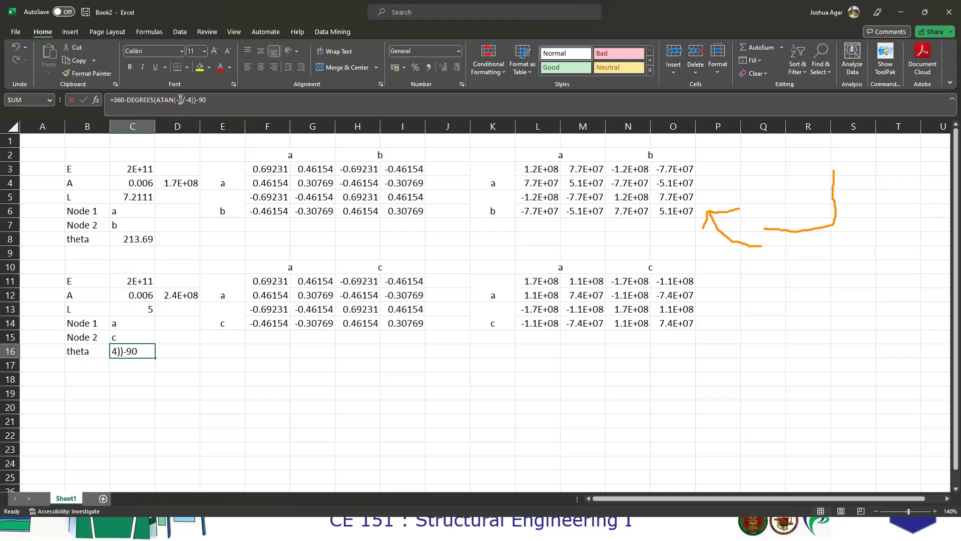
double_click(180, 99)
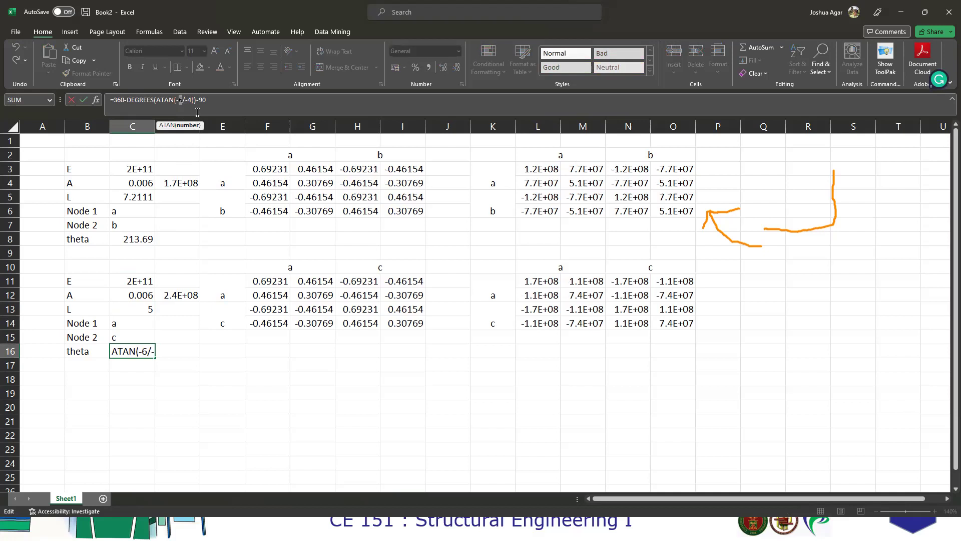
text(4)
click(311, 106)
key(BackSpace)
key(BackSpace)
text(3)
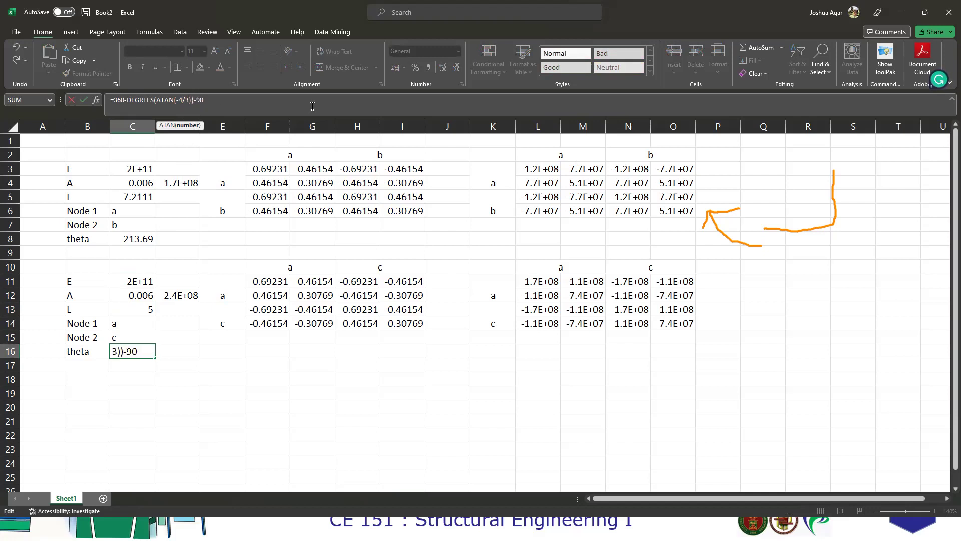
click(319, 100)
key(BackSpace)
key(BackSpace)
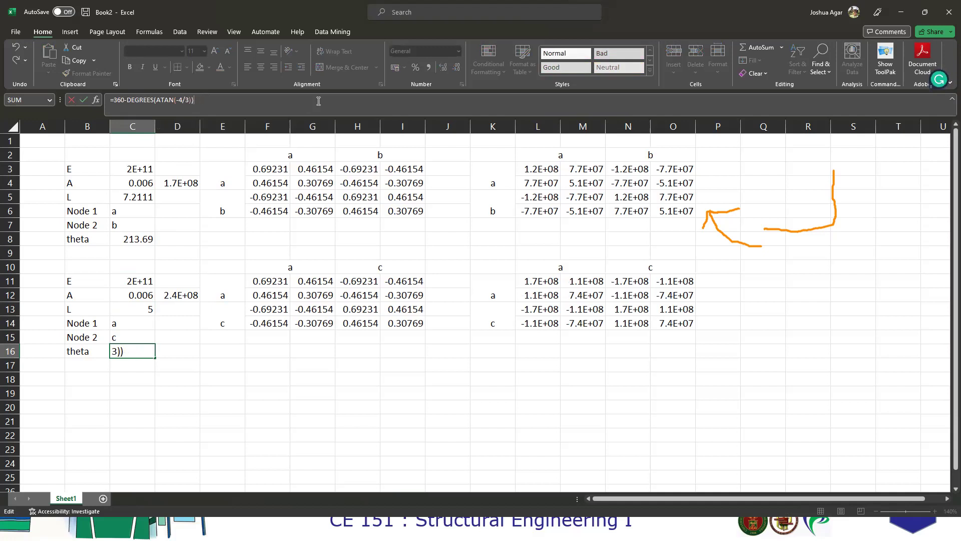
key(Return)
Remove the 360 term from theta in C16 so the formula reads =DEGREES(ATAN(-4/3)), and check the cell.
click(126, 354)
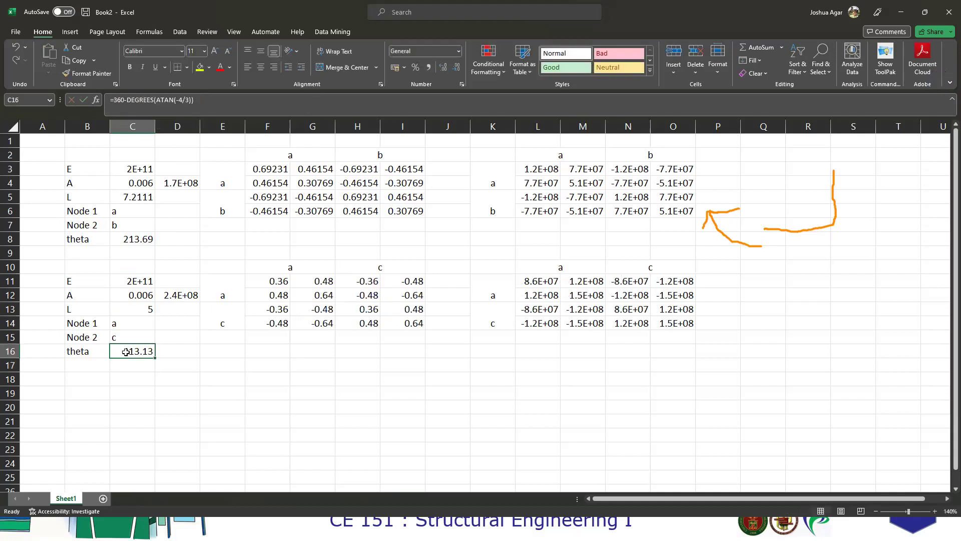
click(128, 100)
key(BackSpace)
key(BackSpace)
key(BackSpace)
key(BackSpace)
key(Return)
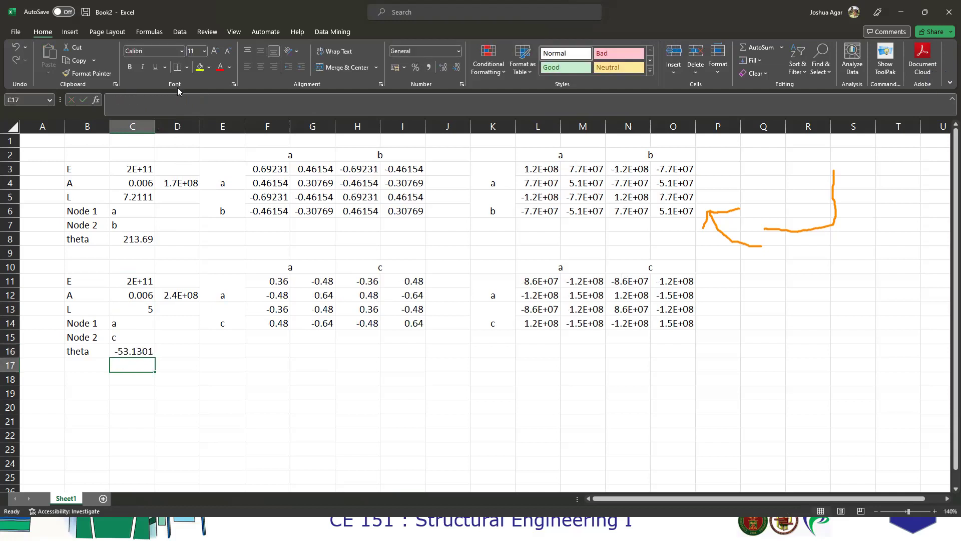
click(150, 353)
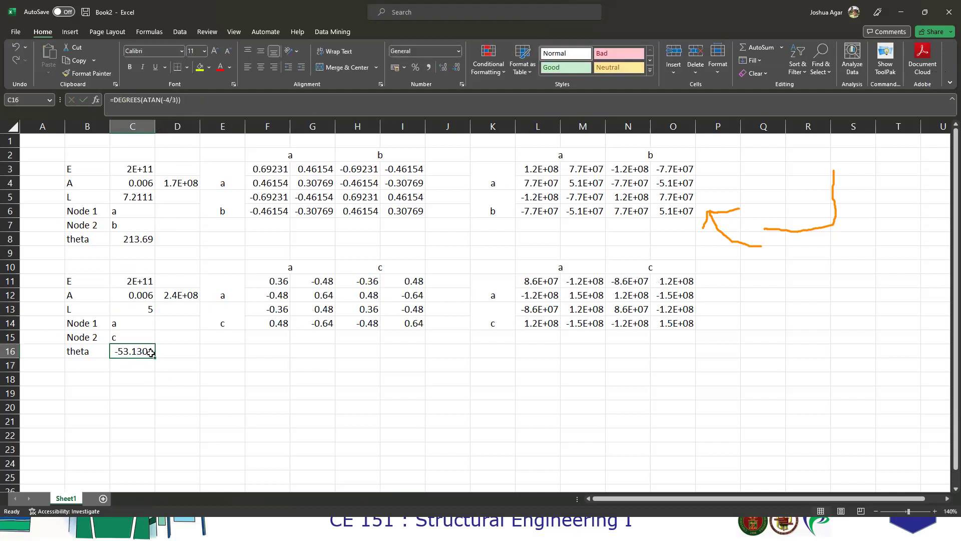
click(190, 375)
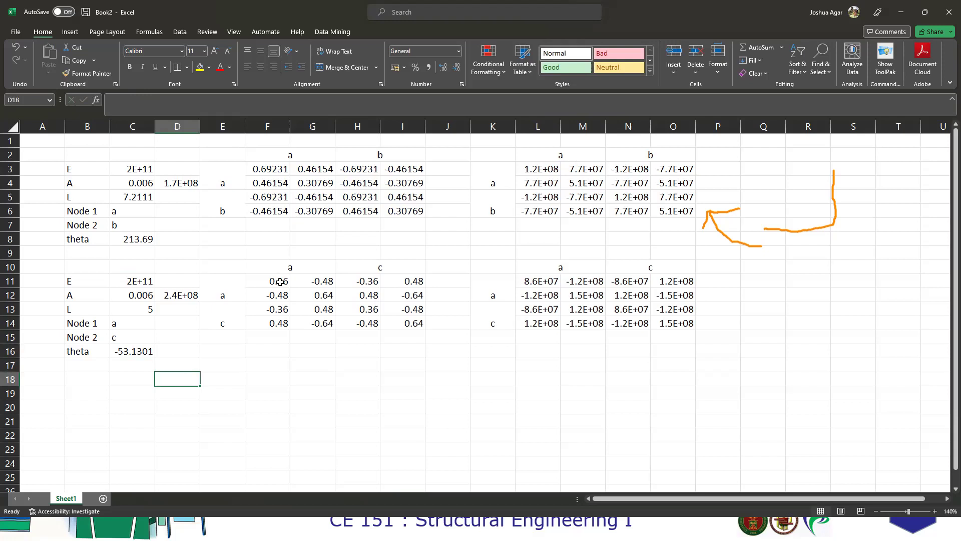
click(142, 352)
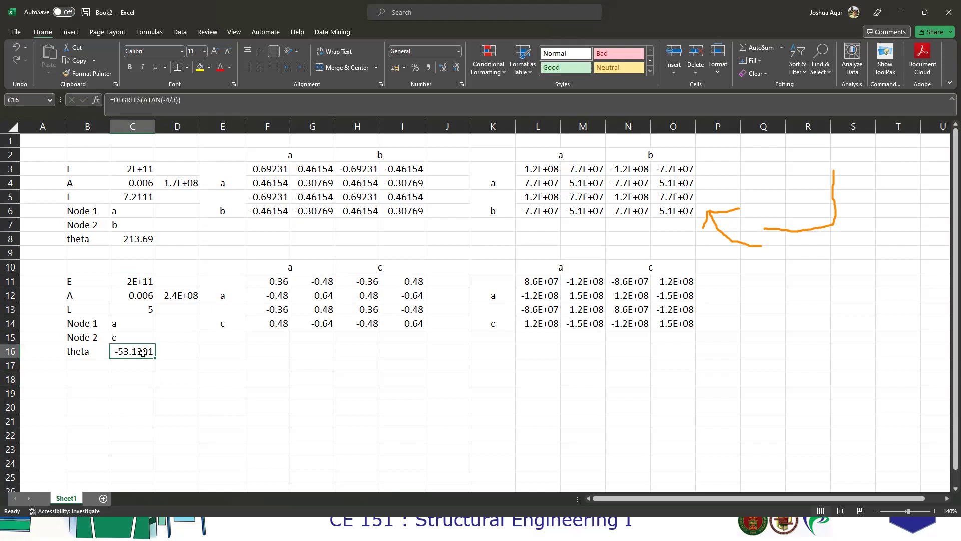
Switch to the PowerPoint slide show, clear the ink annotations from the Example 5.2 slide, and return to Excel.
key(alt+Tab)
key(Tab)
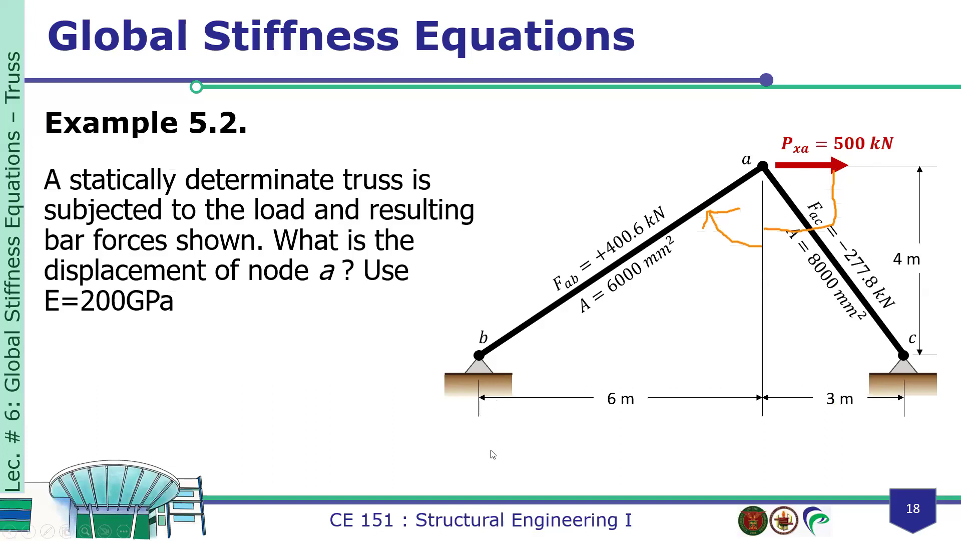
key(ctrl+p)
key(e)
key(ctrl+a)
key(alt+Tab)
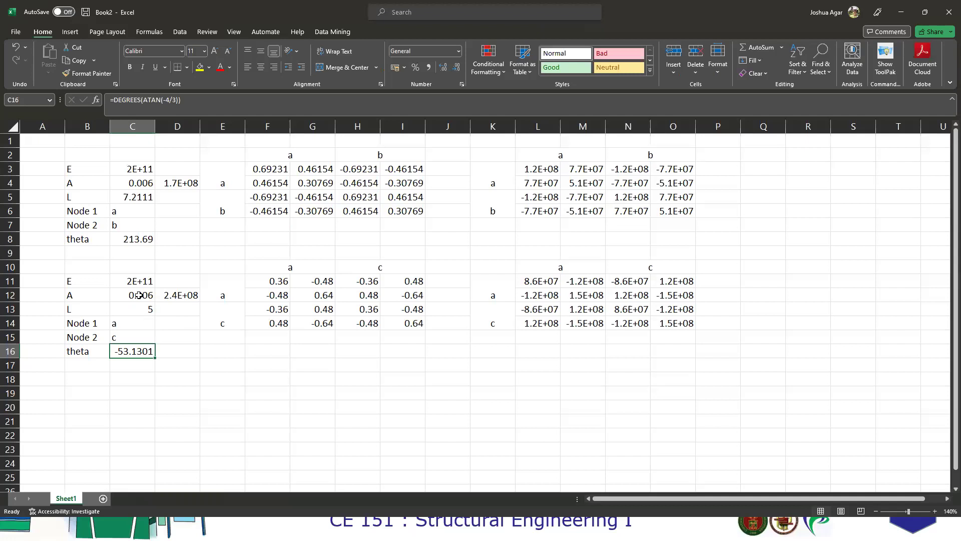
Check the area of member ac on the PowerPoint slide, and change A in C12 of the Excel sheet to =8000/(10^6).
click(139, 295)
key(alt+Tab)
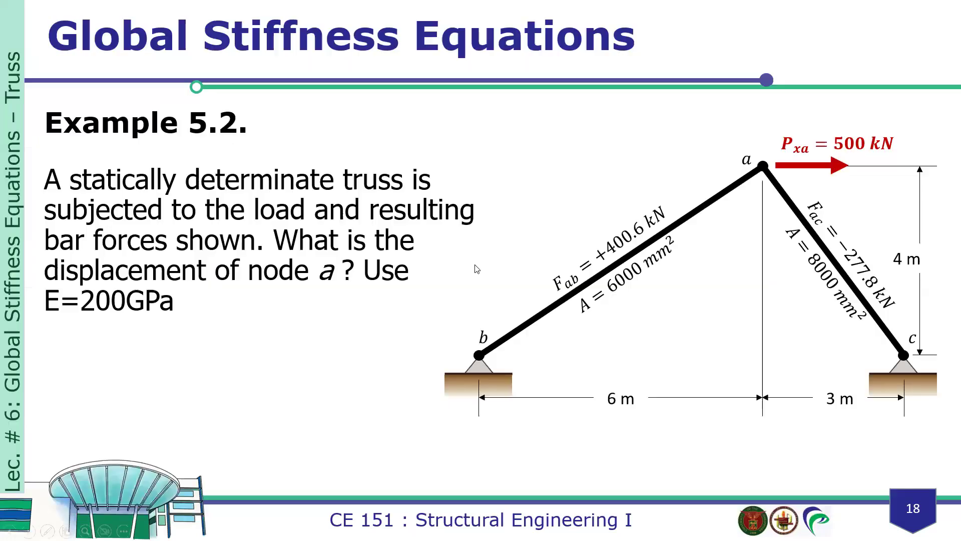
key(alt+Tab)
key(alt+Tab)
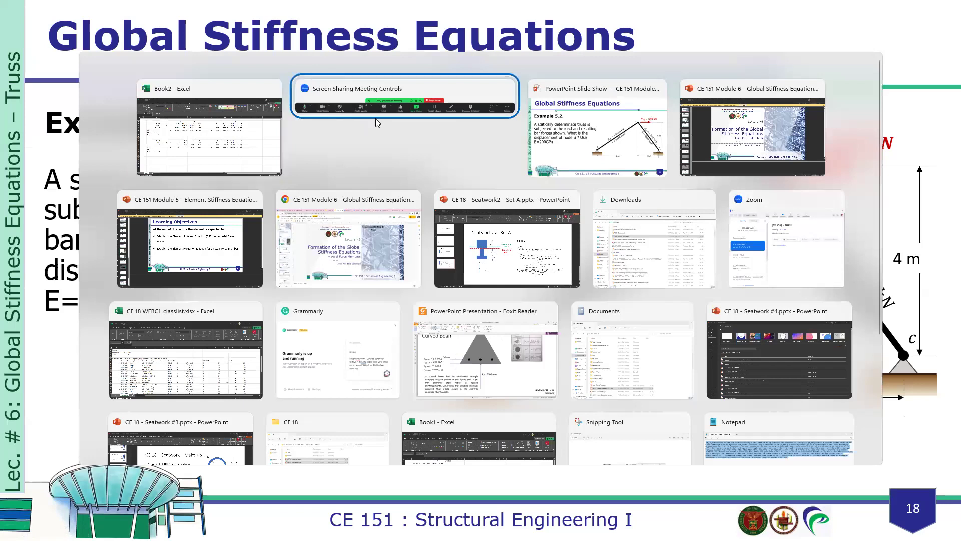
click(210, 127)
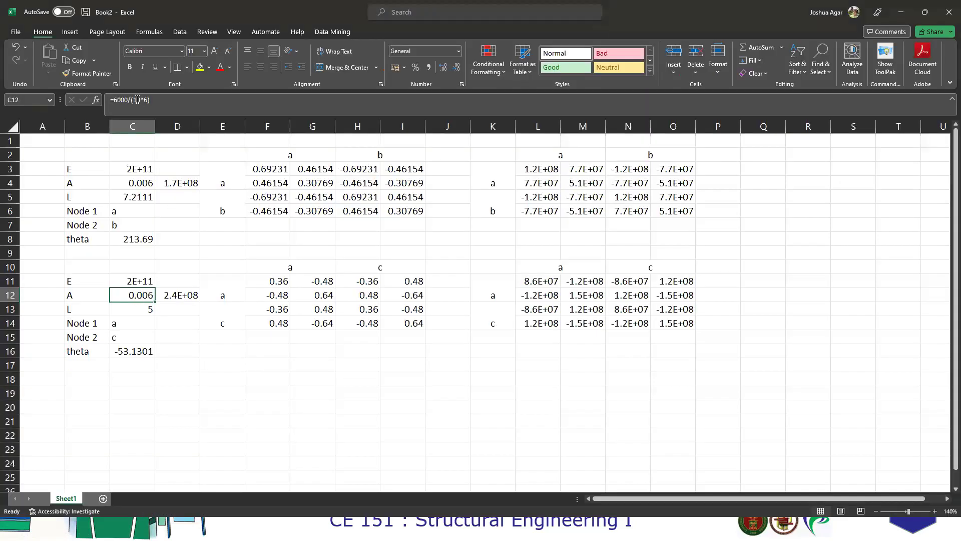
click(115, 101)
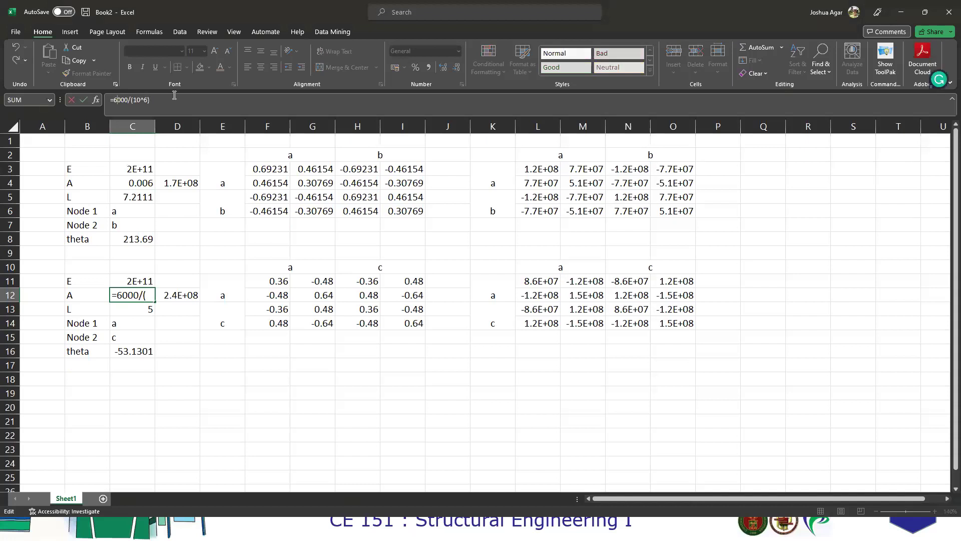
key(BackSpace)
text(8)
key(Return)
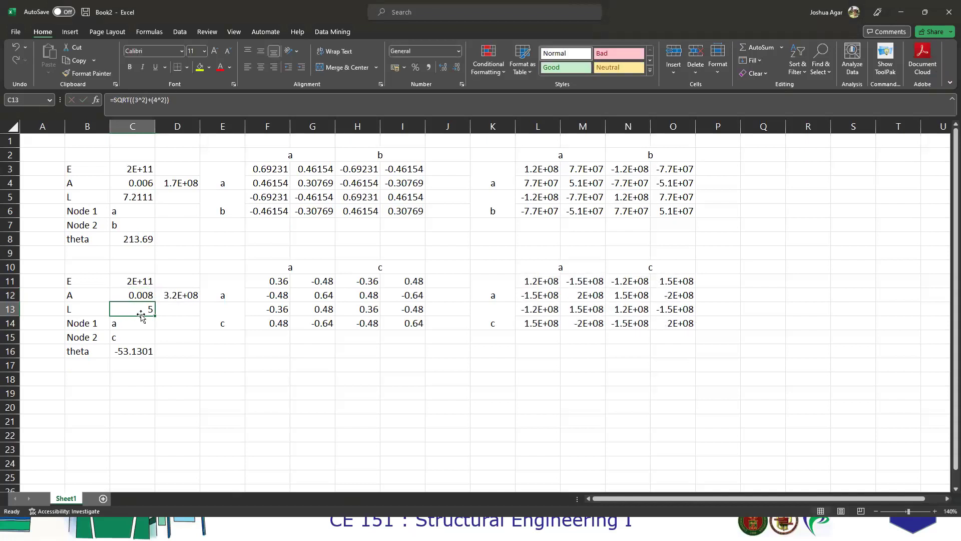
Add merged, centred column headings for the assembled matrix in row 17: a over F:G, b over H:I and c over J:K.
click(273, 354)
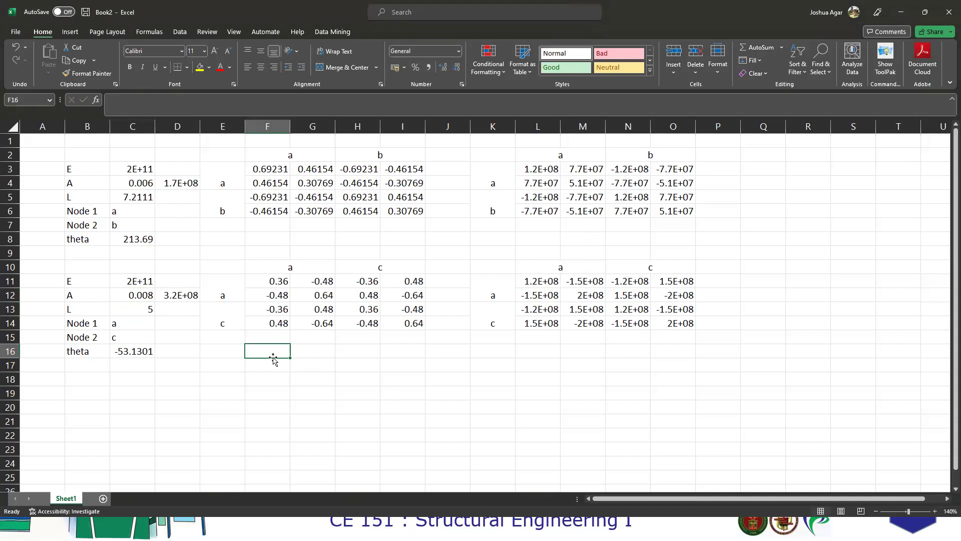
drag(282, 369, 314, 367)
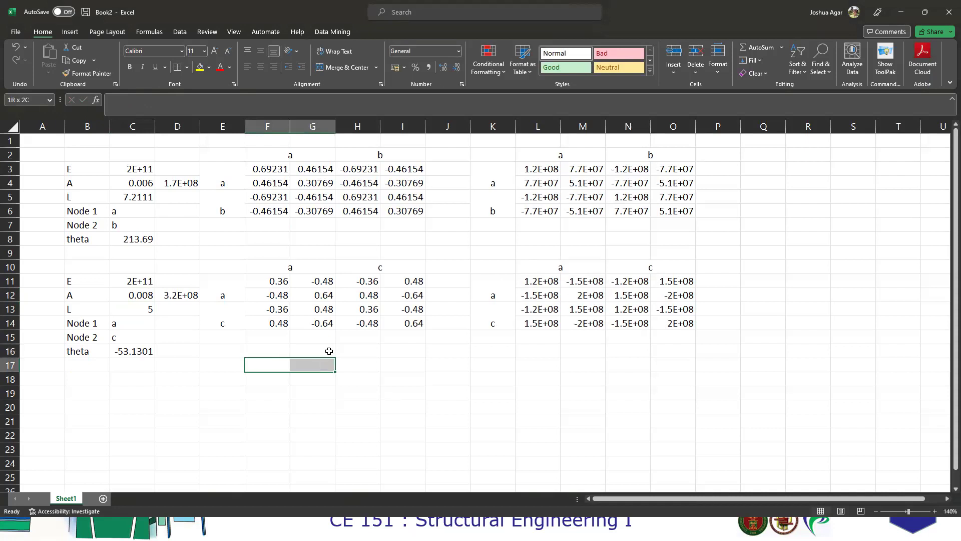
click(359, 69)
text(a)
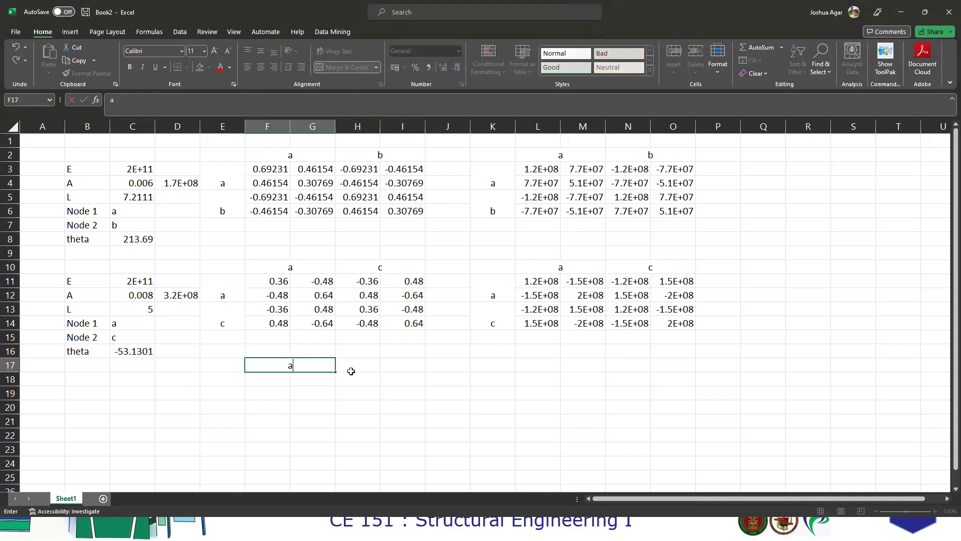
key(Tab)
drag(396, 368, 395, 368)
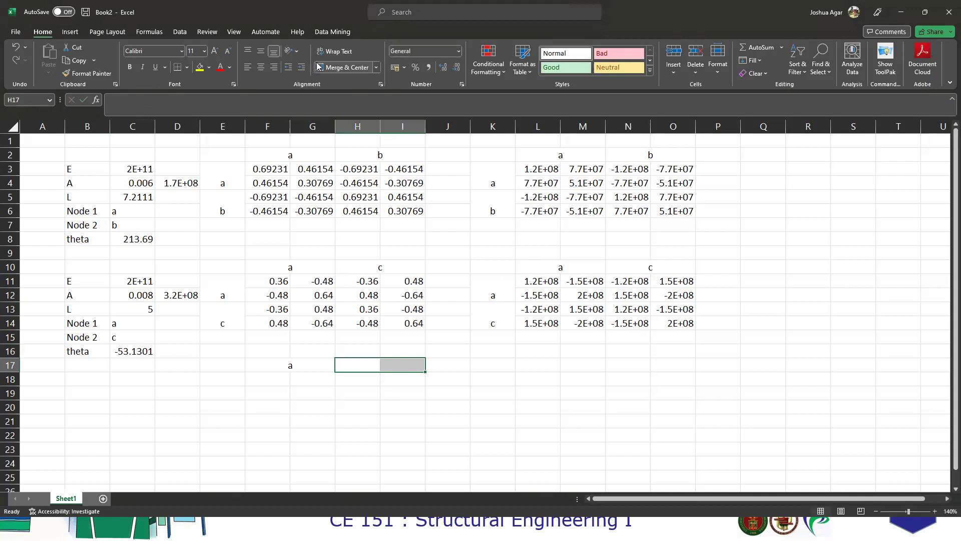
click(320, 67)
text(b)
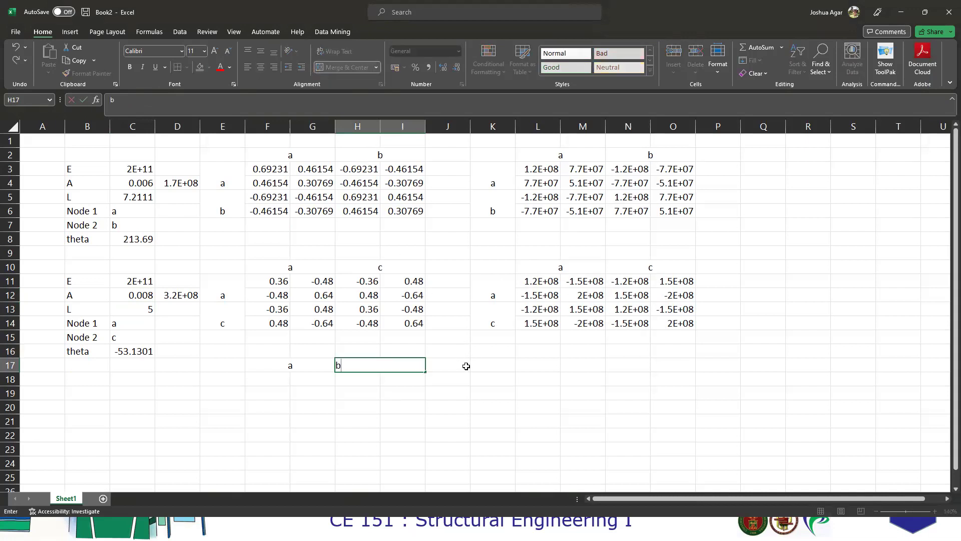
key(Tab)
shift+click(495, 367)
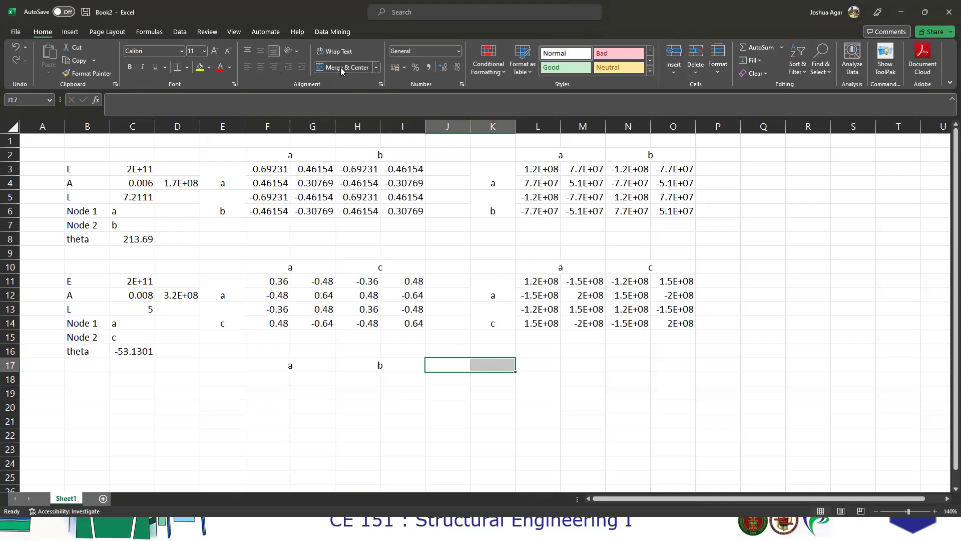
click(341, 69)
text(c)
Add merged, centred row labels for the assembled matrix: a in E18:E19, b in E20:E21 and c in E22:E23.
drag(217, 380, 217, 396)
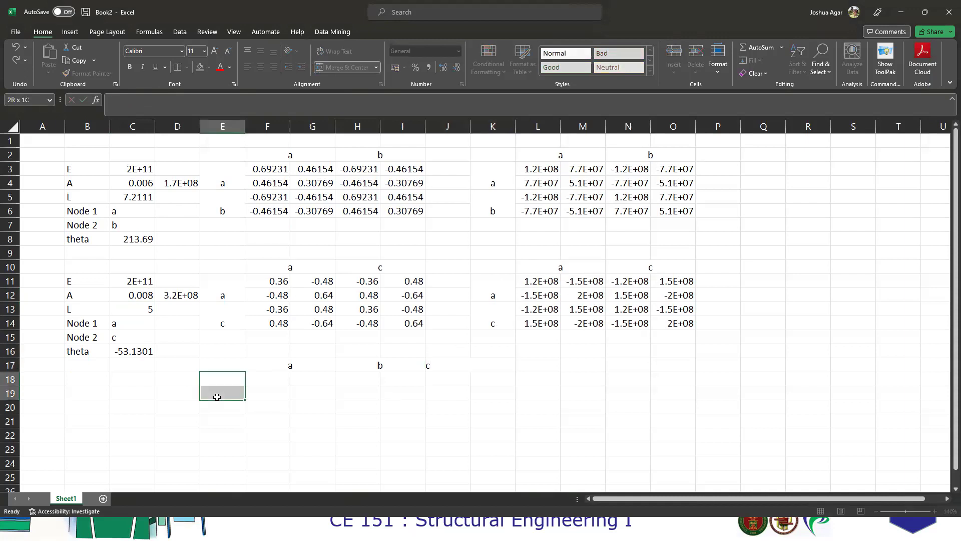
click(336, 68)
text(a)
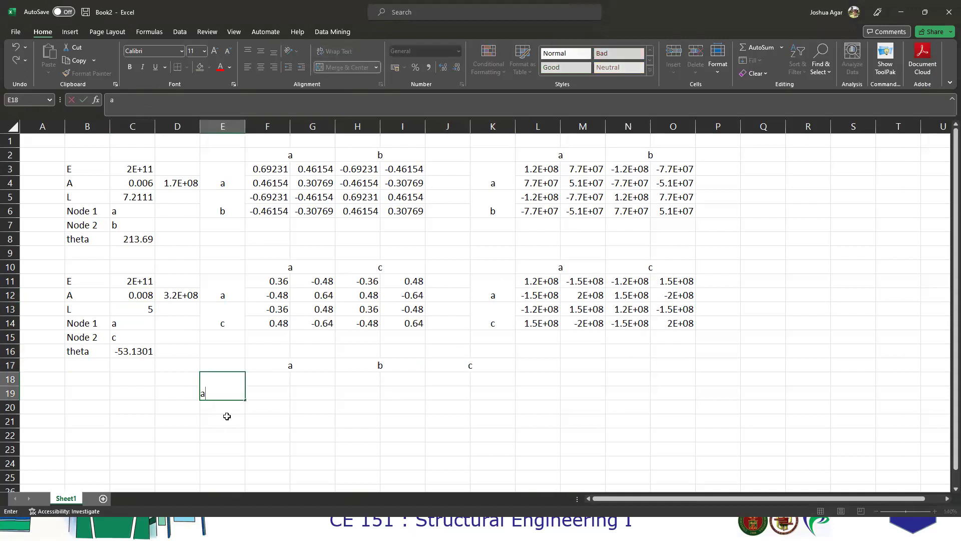
drag(228, 413, 225, 422)
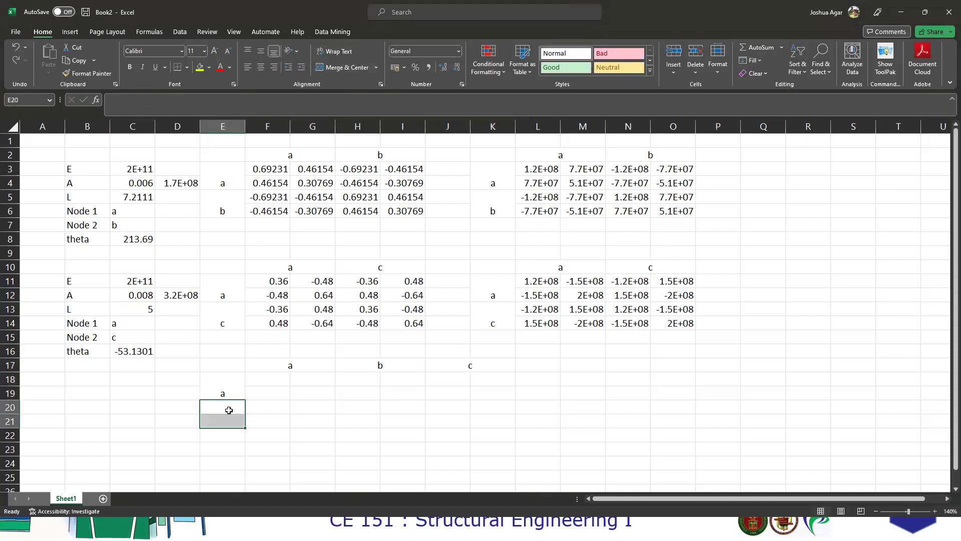
click(340, 67)
text(b)
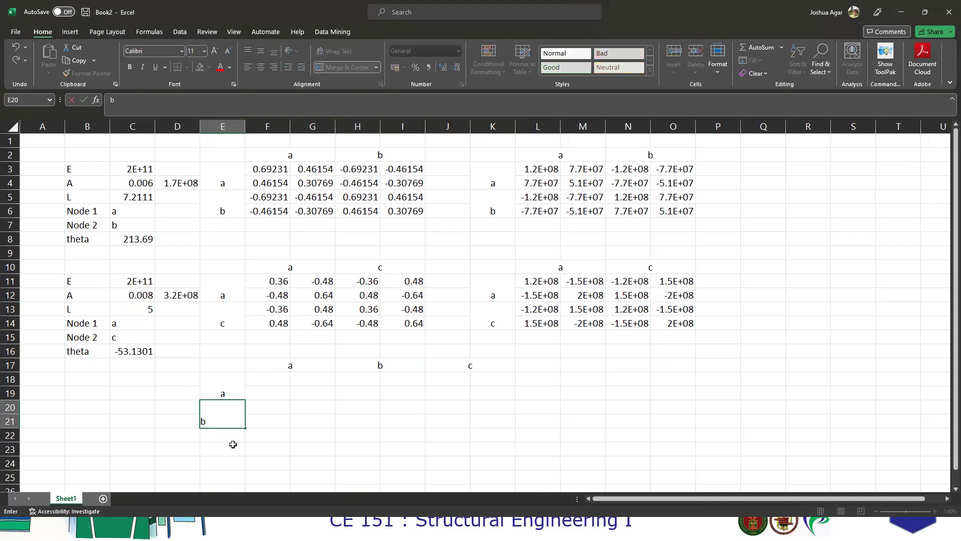
click(231, 453)
drag(231, 453, 244, 431)
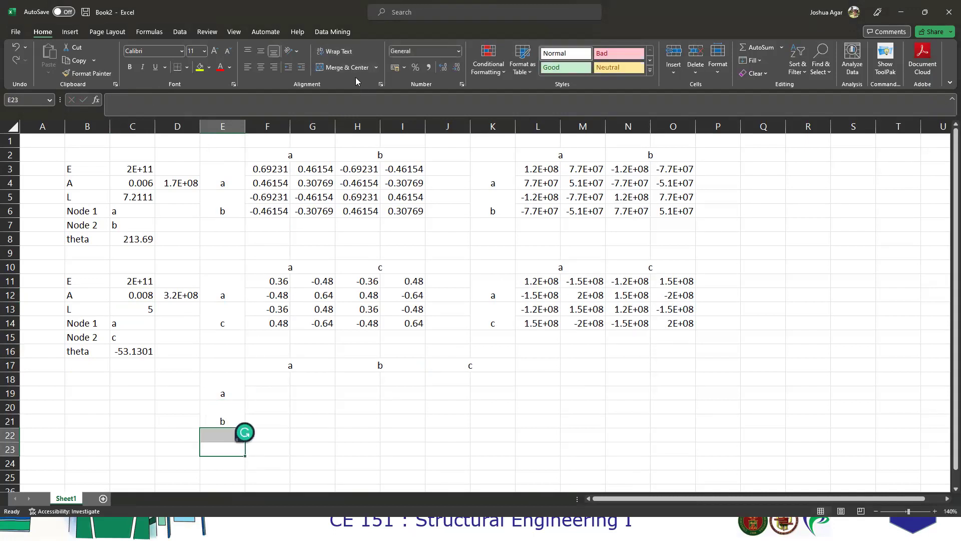
click(357, 71)
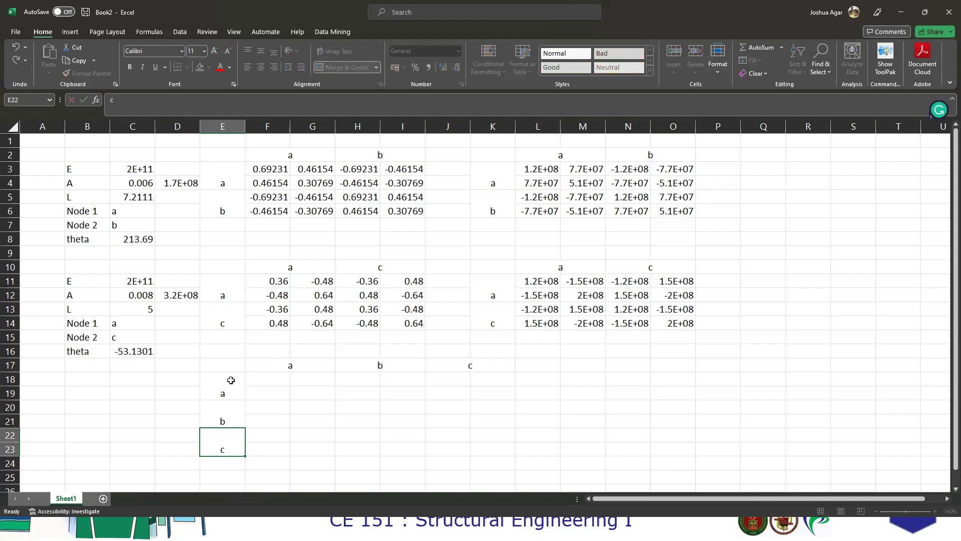
Centre the contents of the assembled matrix range E17:K23 horizontally.
click(223, 365)
shift+click(446, 437)
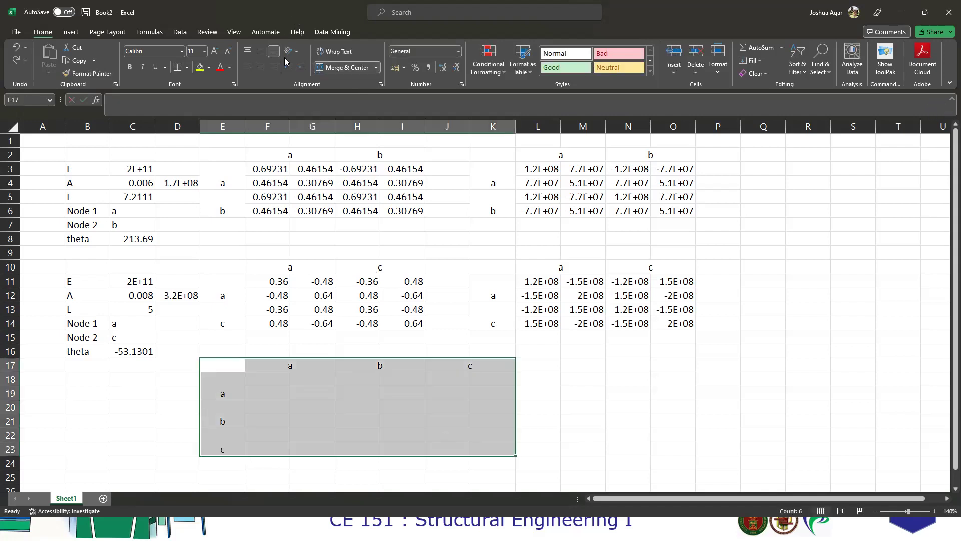
click(261, 67)
click(275, 377)
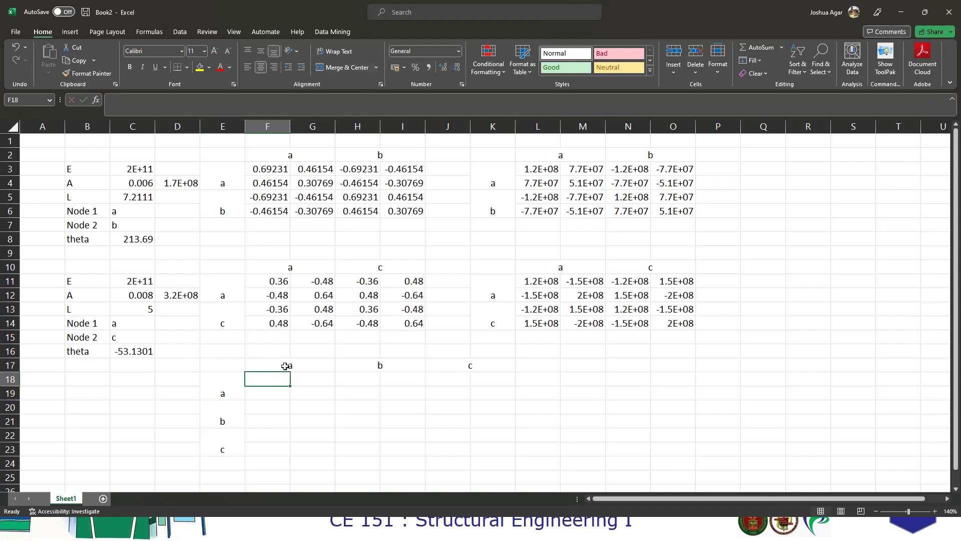
drag(281, 351, 515, 354)
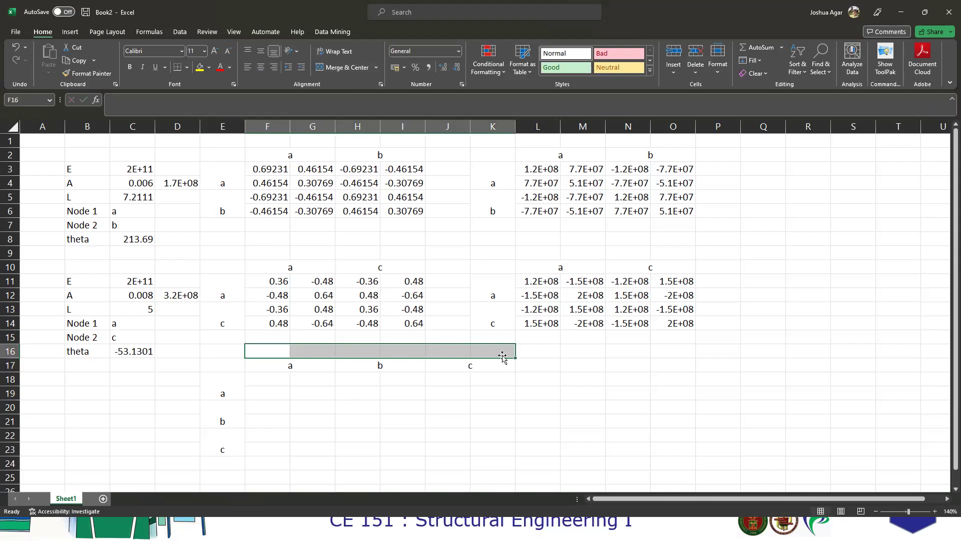
click(290, 369)
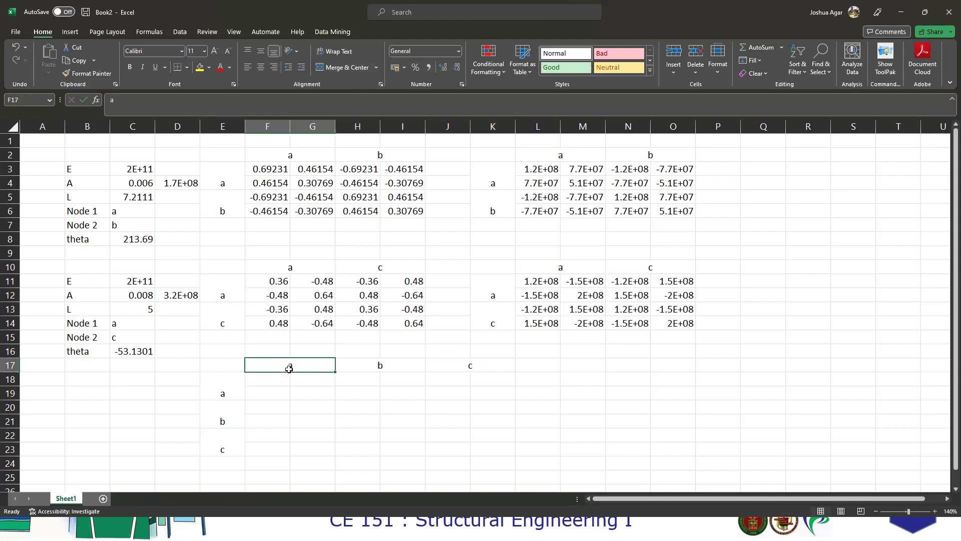
click(235, 390)
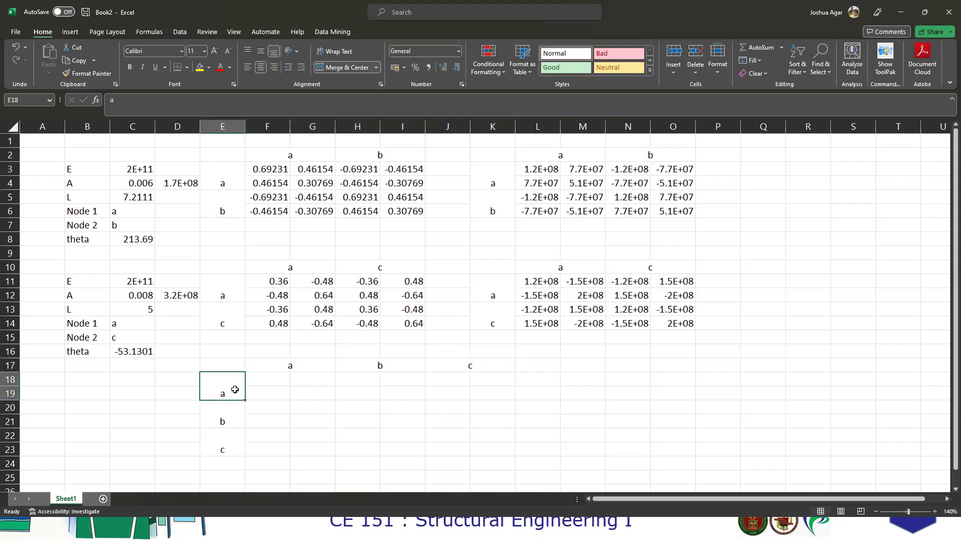
Begin a formula across the a–a block F18:G19 of the assembled matrix.
drag(266, 379, 294, 389)
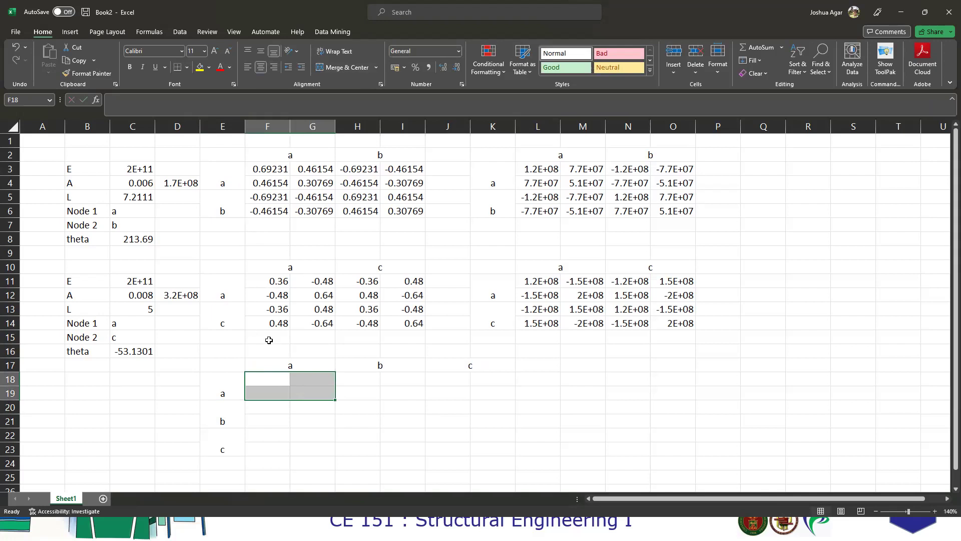
text(=)
drag(272, 172, 325, 186)
text(+)
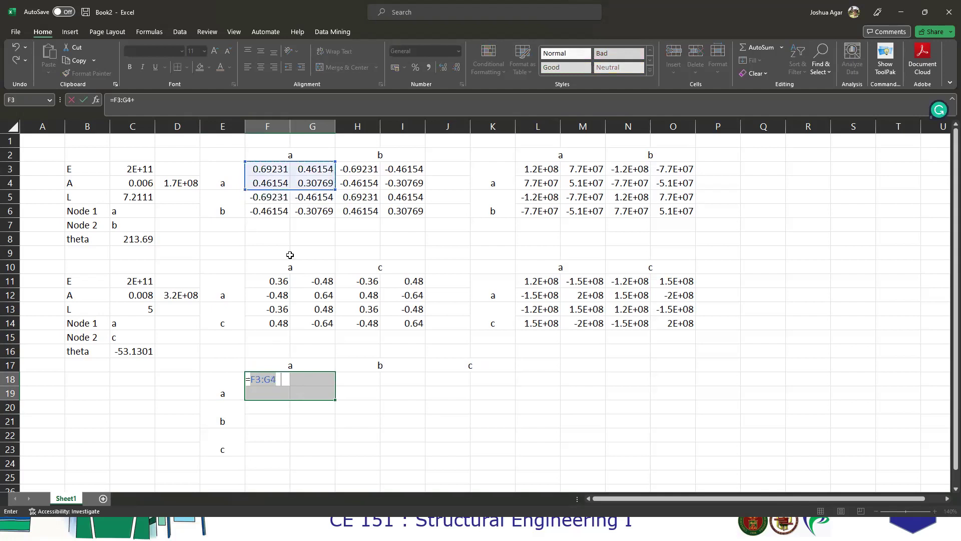
drag(280, 280, 321, 282)
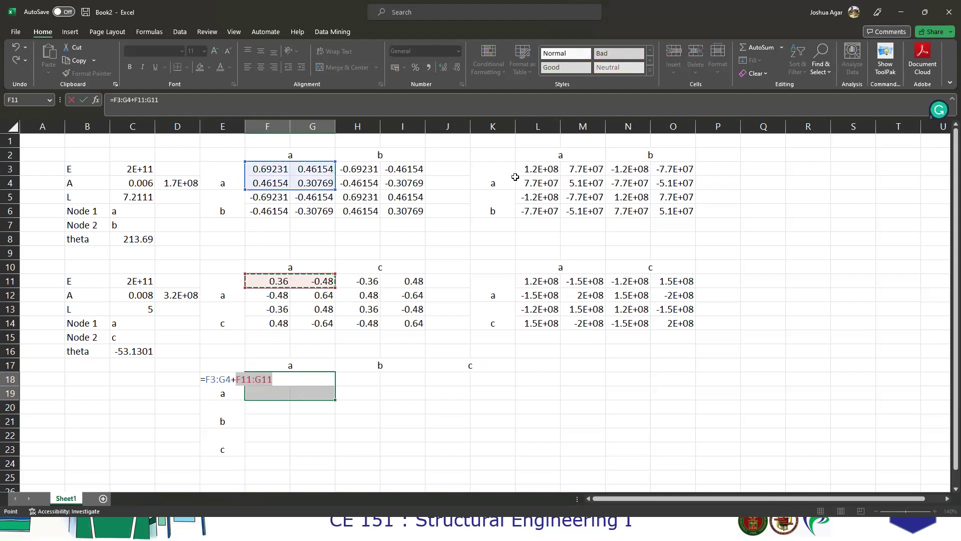
drag(546, 167, 571, 183)
key(BackSpace)
key(BackSpace)
key(BackSpace)
key(BackSpace)
key(BackSpace)
key(BackSpace)
key(BackSpace)
key(BackSpace)
key(BackSpace)
key(BackSpace)
key(BackSpace)
Complete the array formula =L3:M4+L11:M12 in F18:G19 to sum the a–a stiffness blocks of both members.
drag(551, 170, 572, 182)
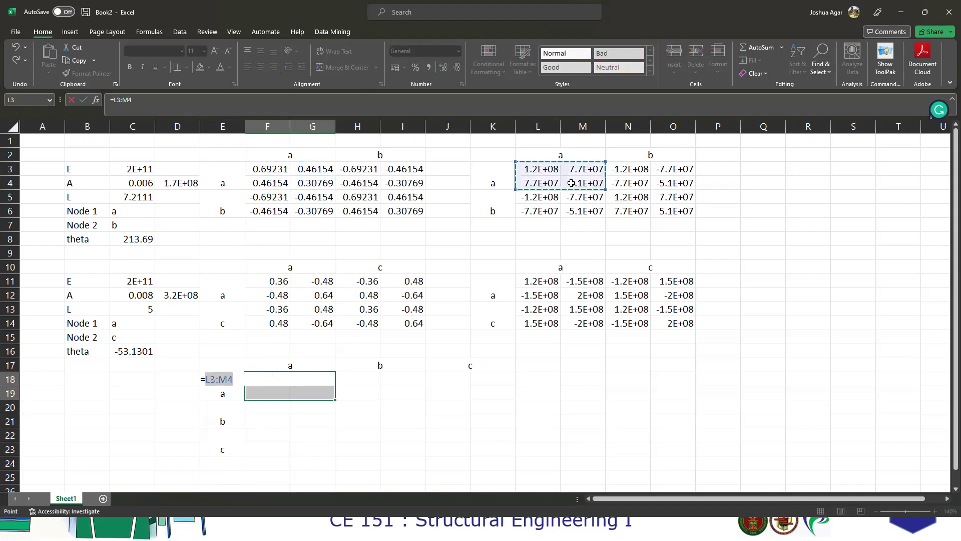
text(+)
drag(551, 282, 582, 296)
key(ctrl+shift+Return)
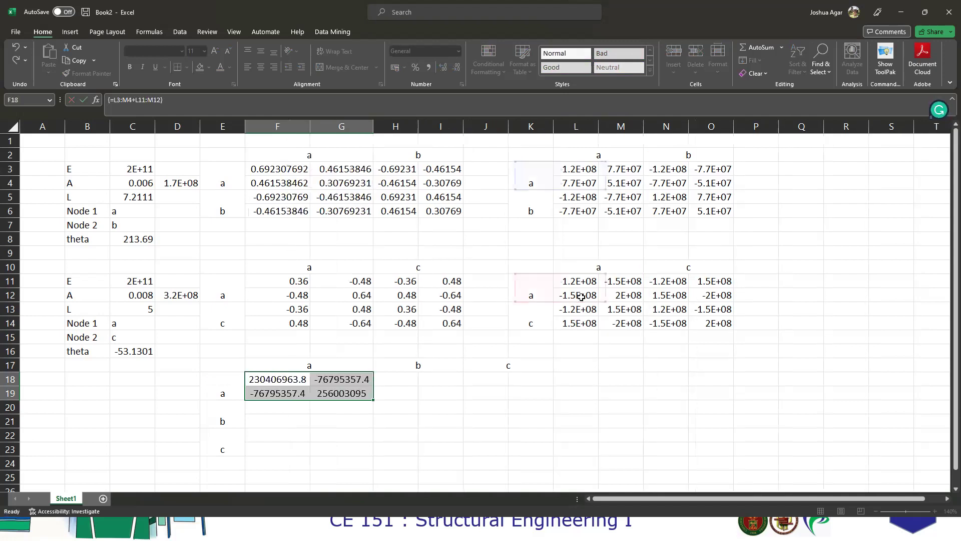
Fill the a–b block H18:I19 with the array formula =N3:O4 from member ab's stiffness matrix.
drag(405, 383, 446, 393)
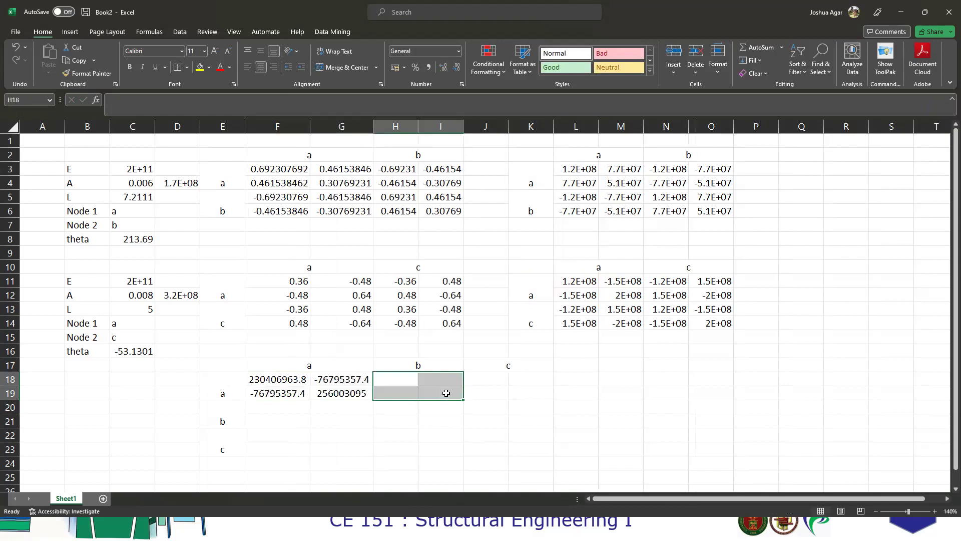
text(=)
drag(668, 169, 706, 184)
key(ctrl+shift+Return)
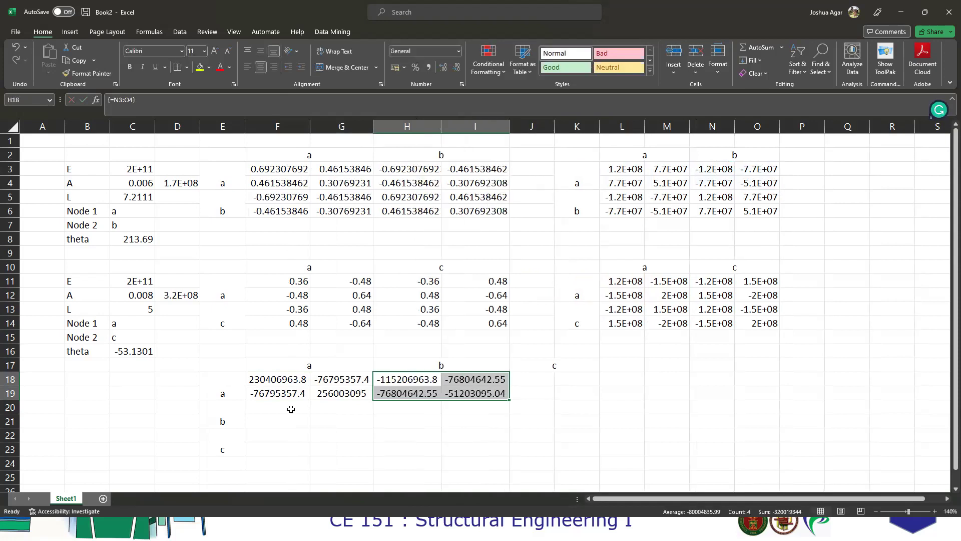
Fill the b–a block F20:G21 with the array formula =L5:M6 from member ab's stiffness matrix.
drag(288, 409, 332, 421)
text(=)
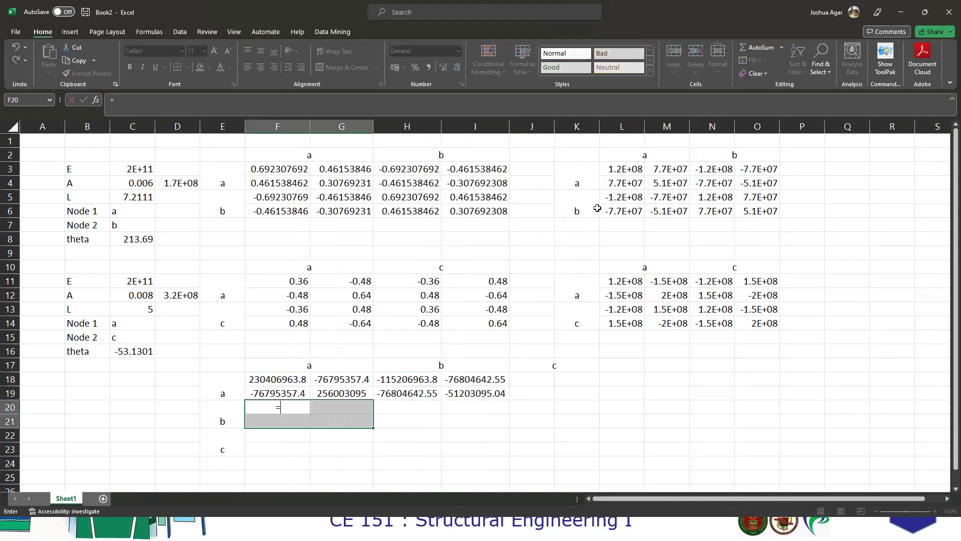
drag(613, 197, 655, 218)
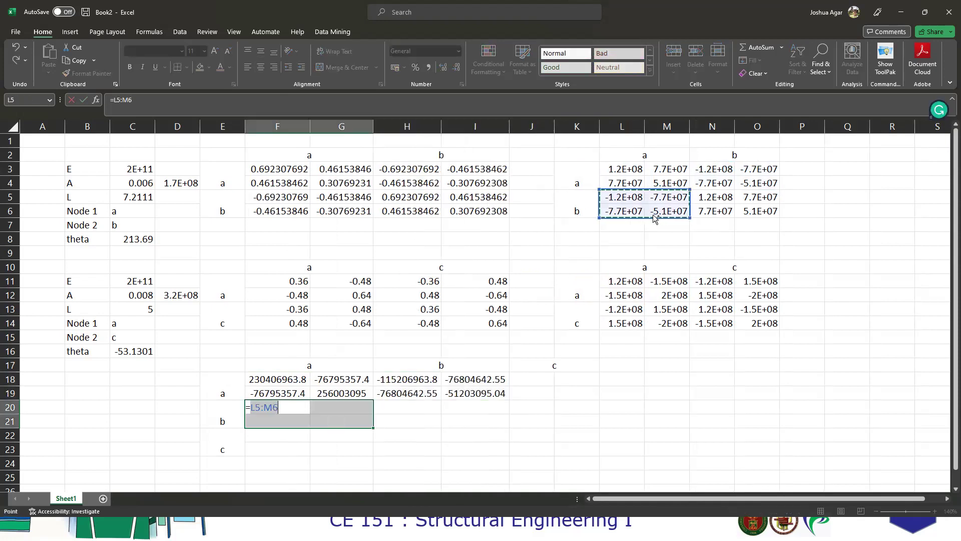
key(ctrl+shift+Return)
Fill the b–b block H20:I21 with the array formula =N5:O6 from member ab's stiffness matrix.
drag(402, 411, 476, 417)
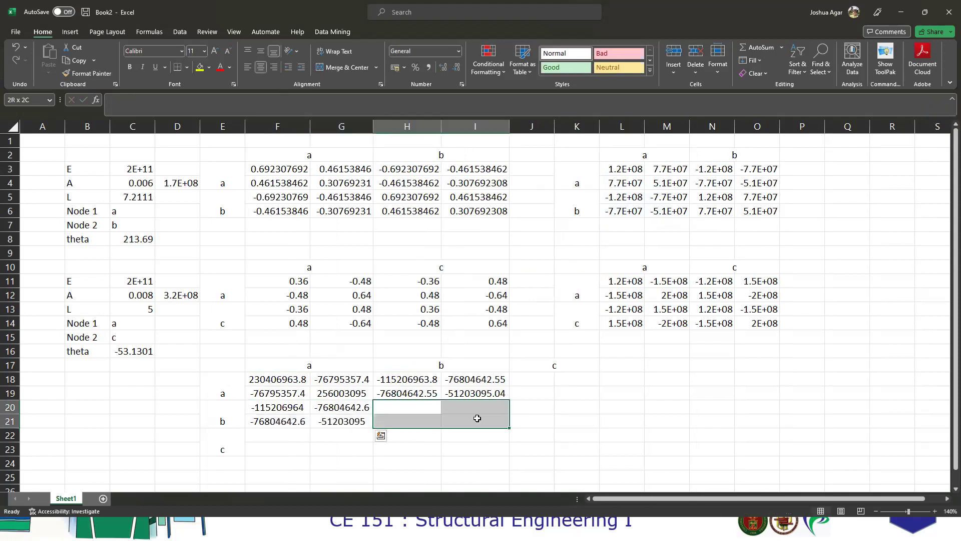
text(=)
drag(703, 197, 752, 212)
key(ctrl+shift+Return)
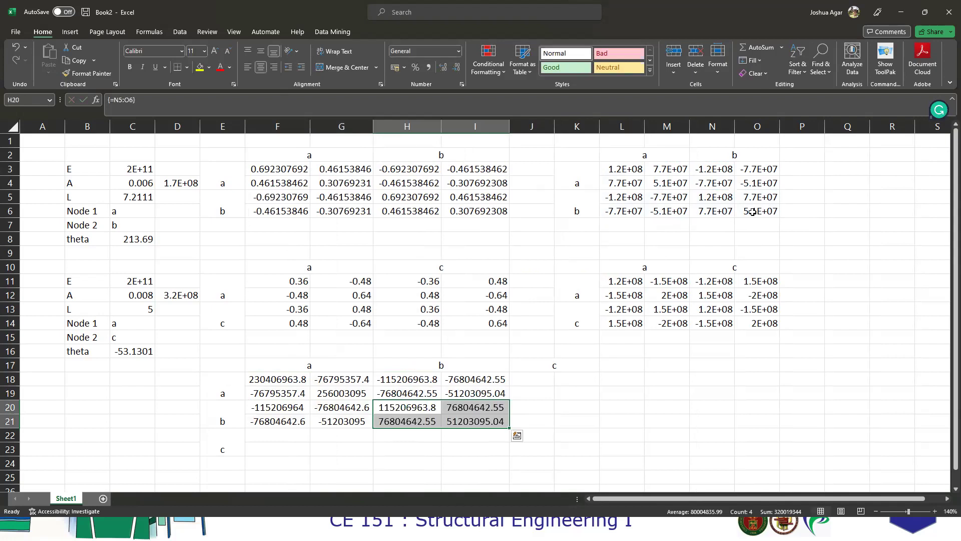
Fill the a–c block J18:K19 with the array formula =N11:O12 from member ac's stiffness matrix.
scroll(569, 334, down, 1)
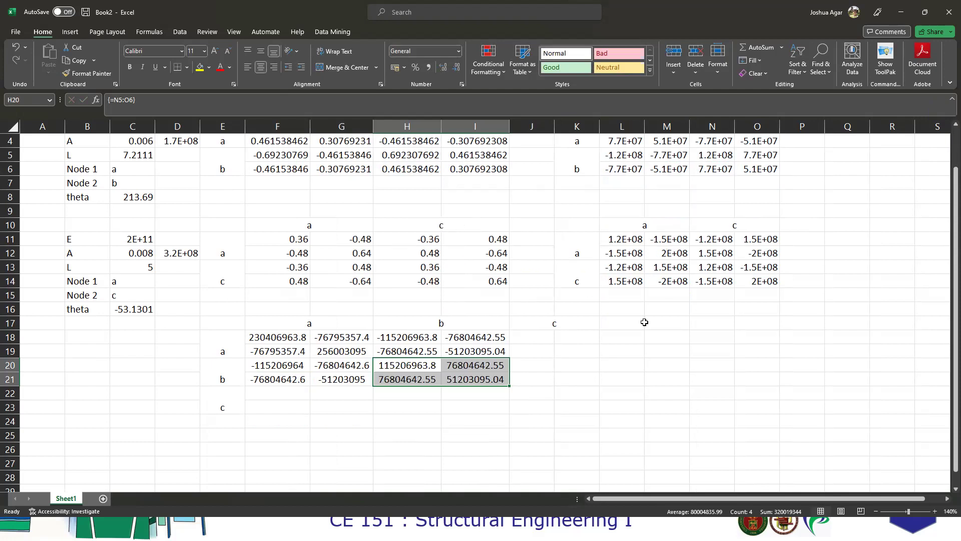
drag(540, 339, 576, 350)
text(=)
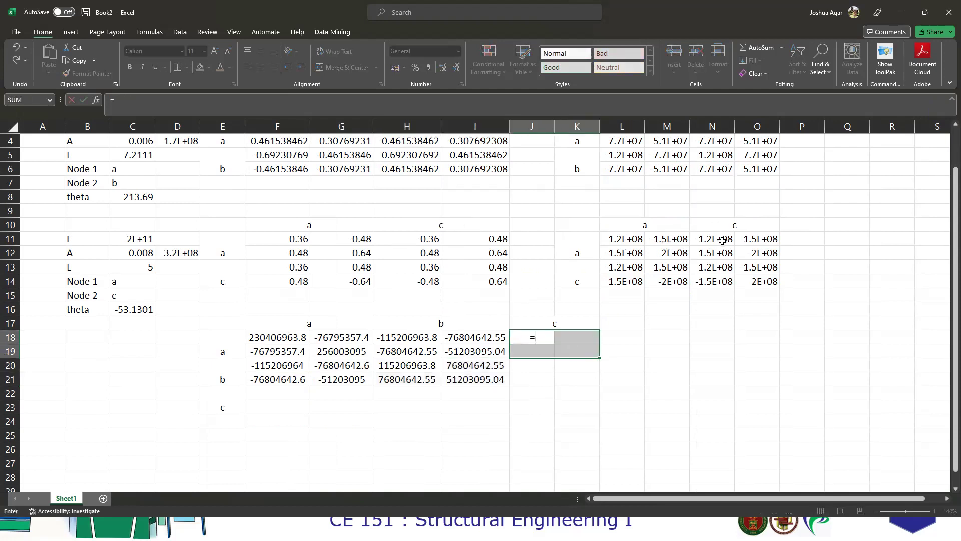
drag(711, 239, 753, 256)
key(ctrl+shift+Return)
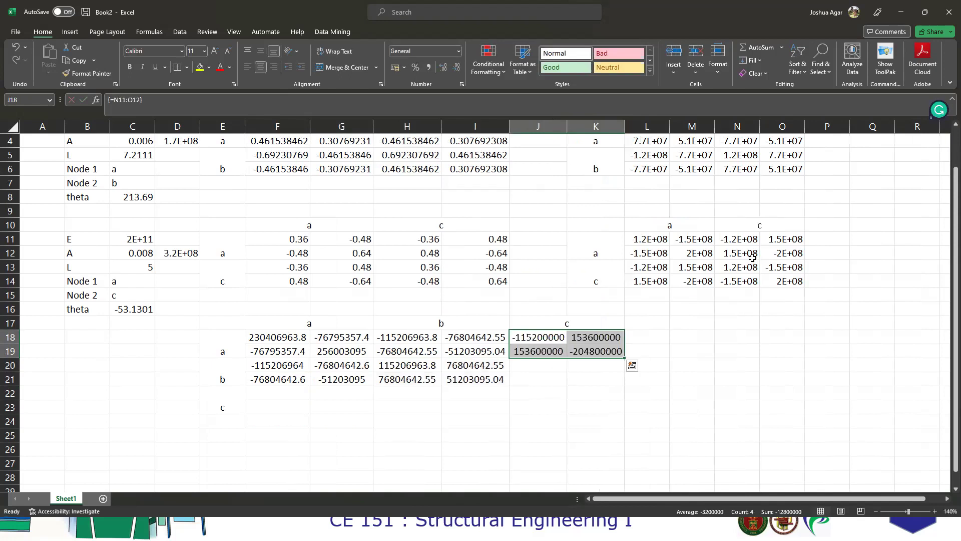
Fill the c–a block F22:G23 with the array formula =L13:M14 from member ac's stiffness matrix.
drag(261, 393, 320, 406)
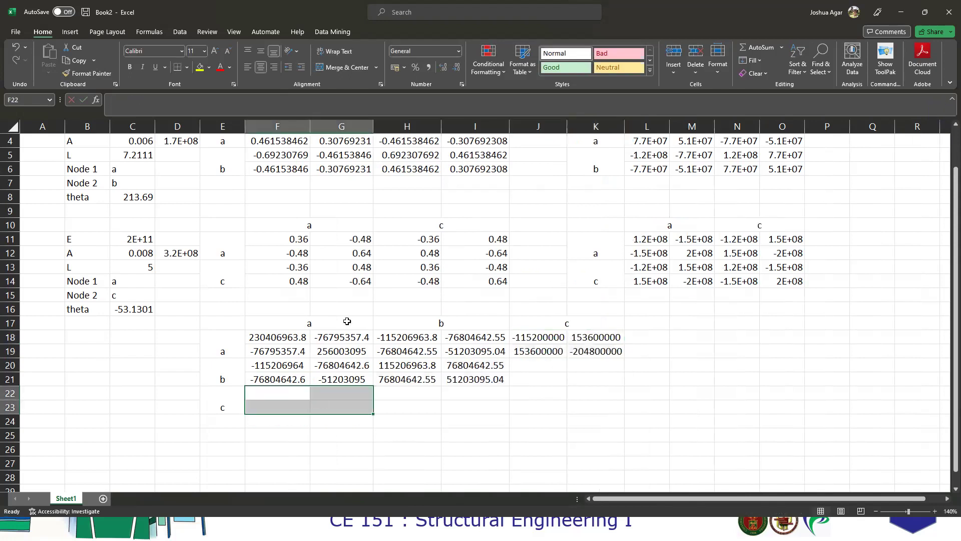
text(=)
drag(647, 266, 676, 277)
key(ctrl+shift+Return)
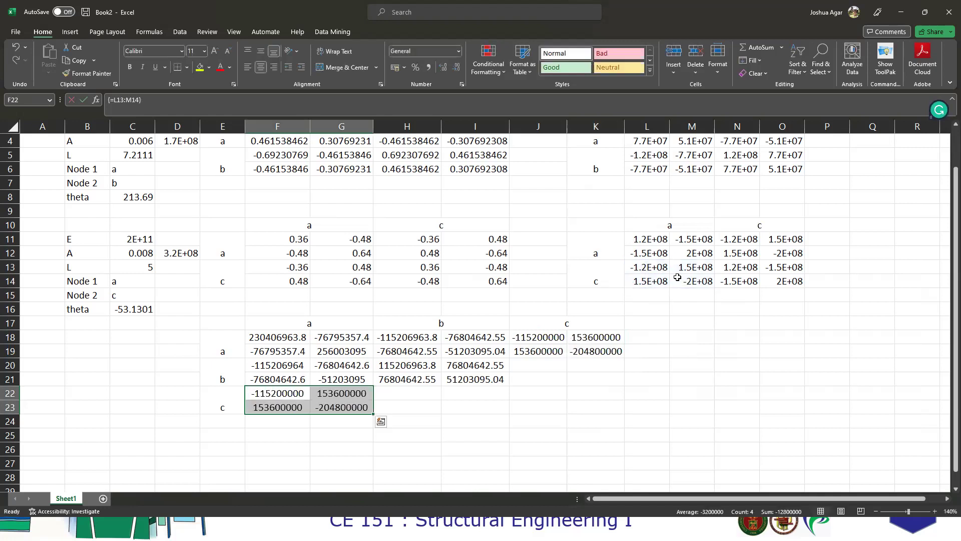
Fill the c–c block J22:K23 with the array formula =N13:O14 from member ac's stiffness matrix.
drag(516, 392, 613, 406)
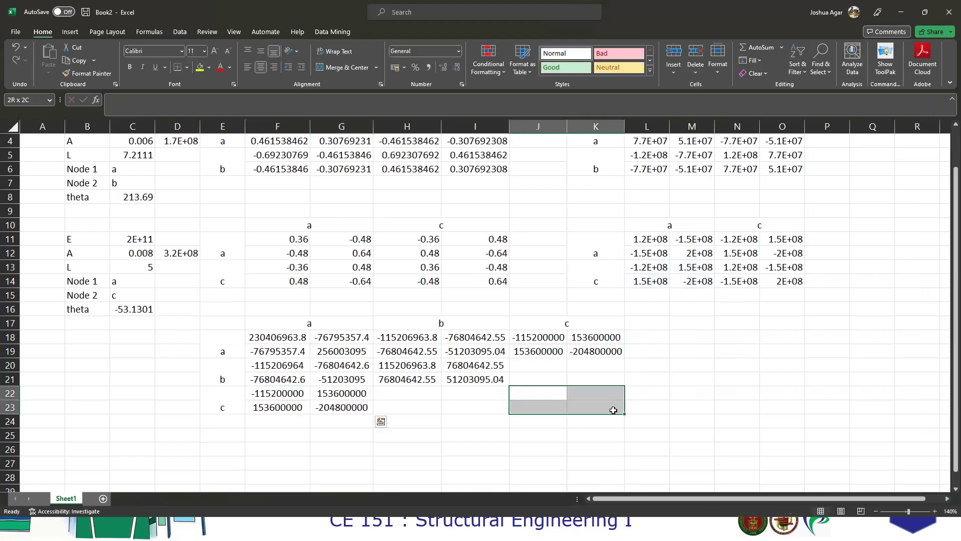
text(=)
drag(739, 265, 776, 279)
key(ctrl+shift+Return)
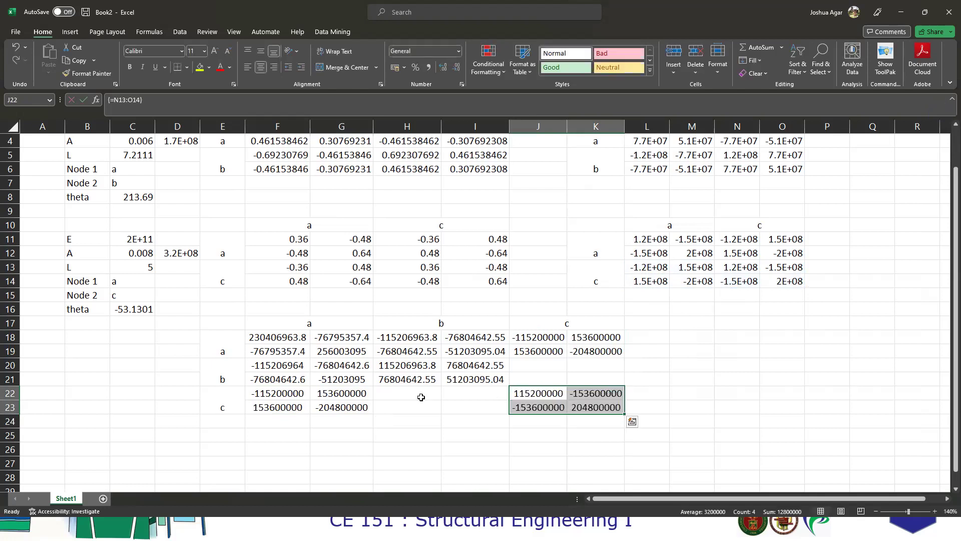
Fill the empty c–b block H22:I23 and b–c block J20:K21 of the structure matrix with 0.
drag(406, 396, 464, 409)
text(0)
key(ctrl+Return)
click(561, 365)
mouse_move(560, 366)
mouse_down()
mouse_move(571, 353)
mouse_move(574, 375)
mouse_up()
click(563, 367)
text(0)
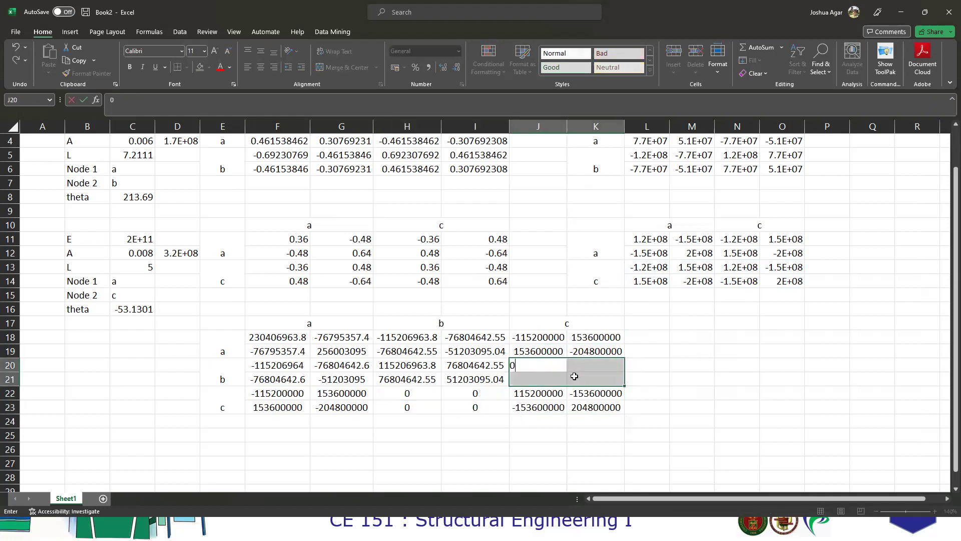
key(ctrl+Return)
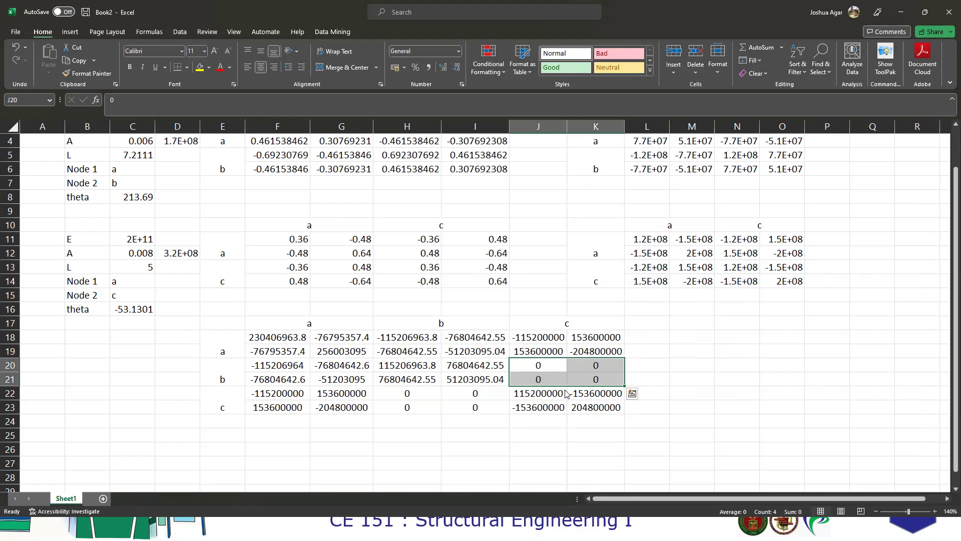
Check the applied load on the Example 5.2 slide and enter node a's forces as 500000 in M18 and 0 in M19.
key(alt+Tab)
key(alt+Tab)
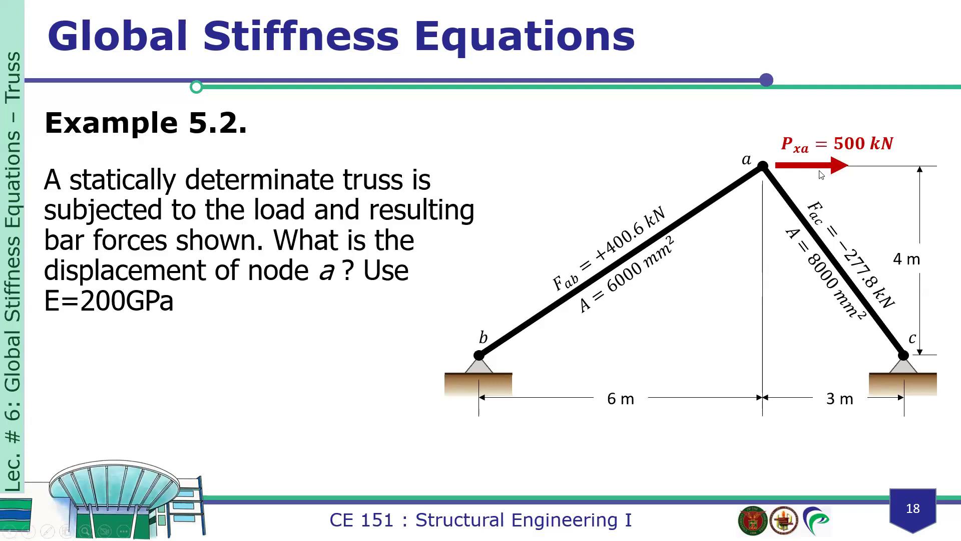
key(alt+Tab)
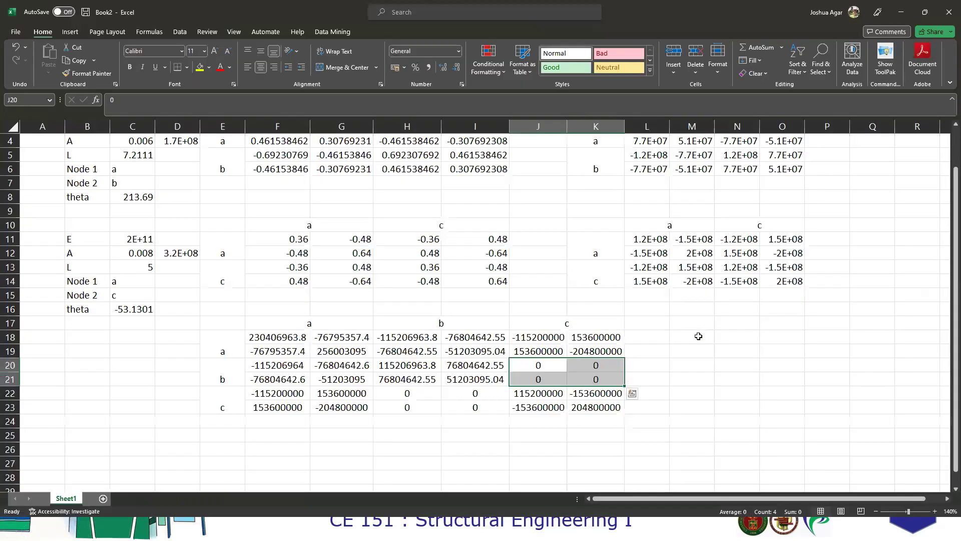
click(699, 336)
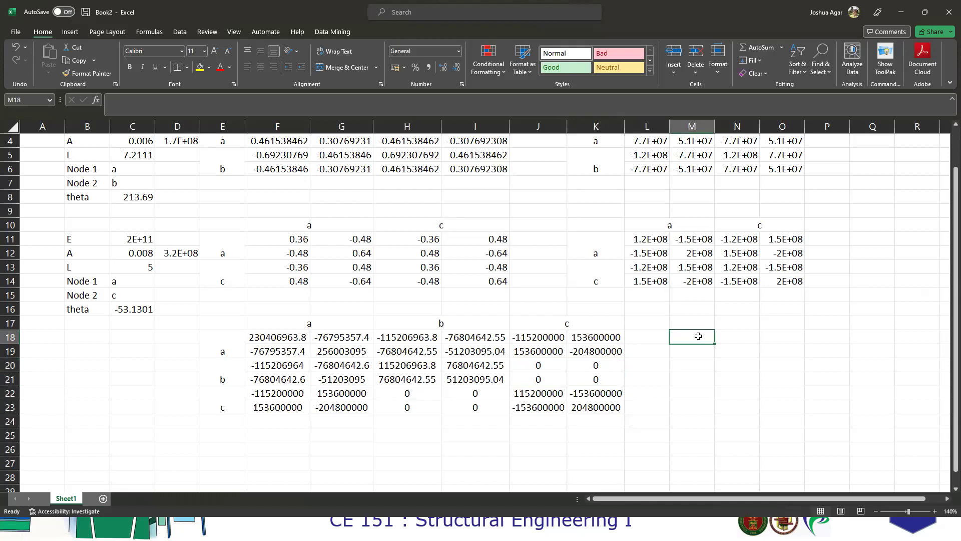
text(500000)
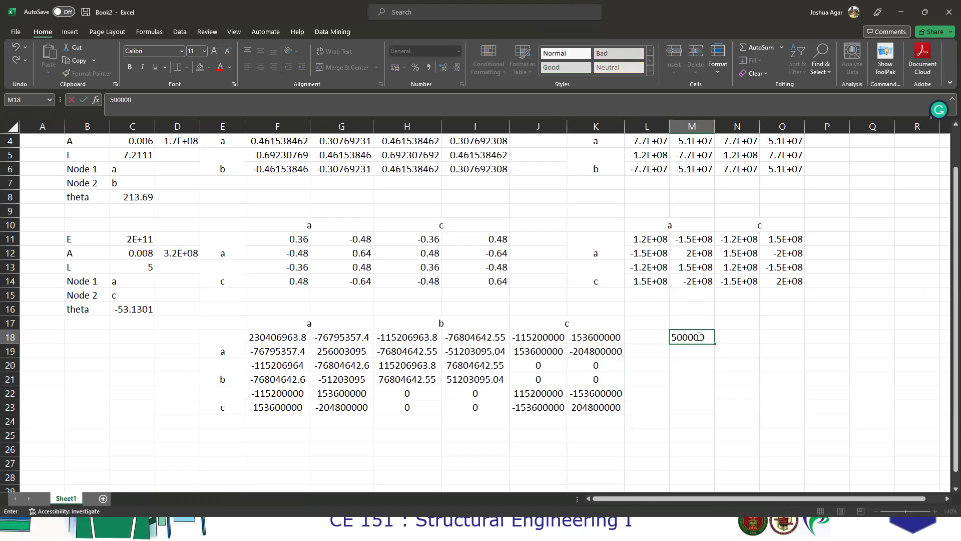
key(Return)
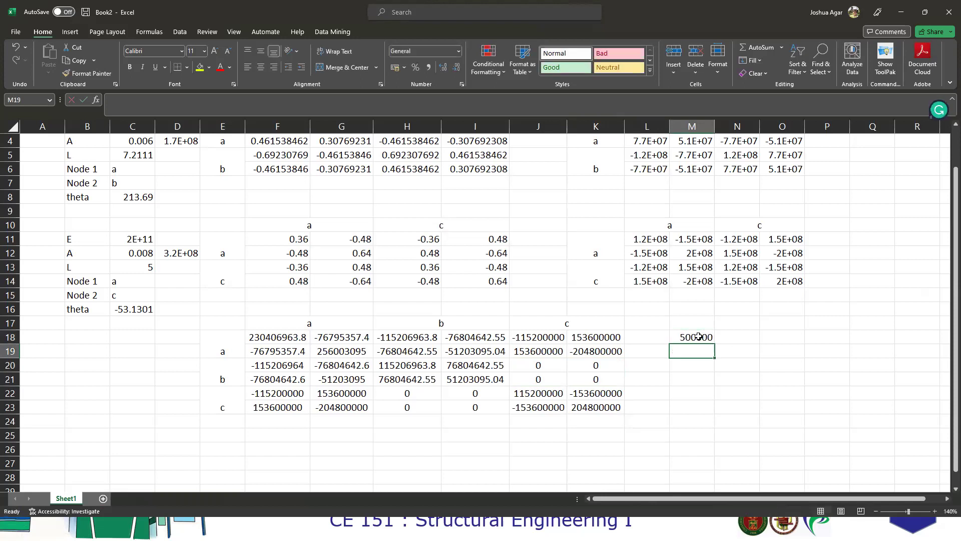
text(0)
key(Return)
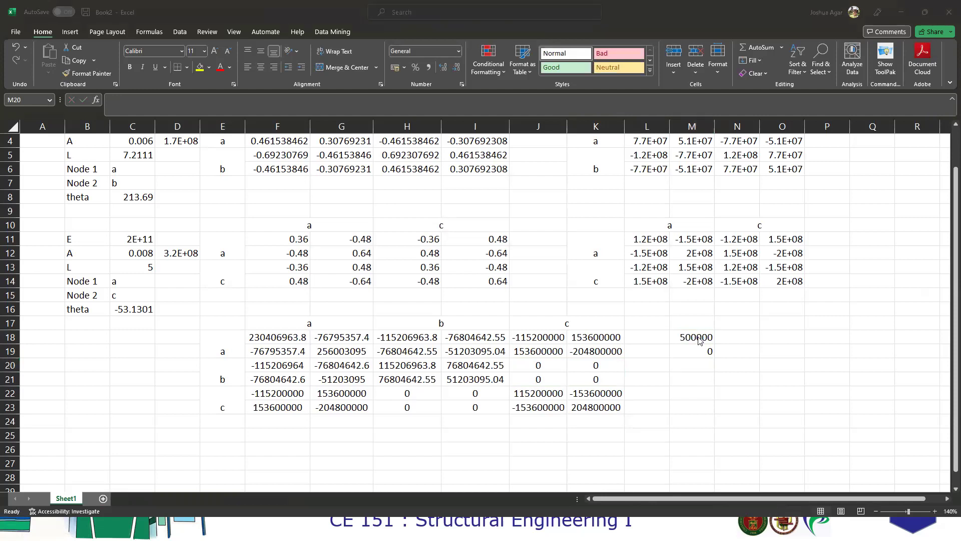
Fill the force cells M20:M23 for nodes b and c with red, and check the supports on the Example 5.2 slide.
click(693, 369)
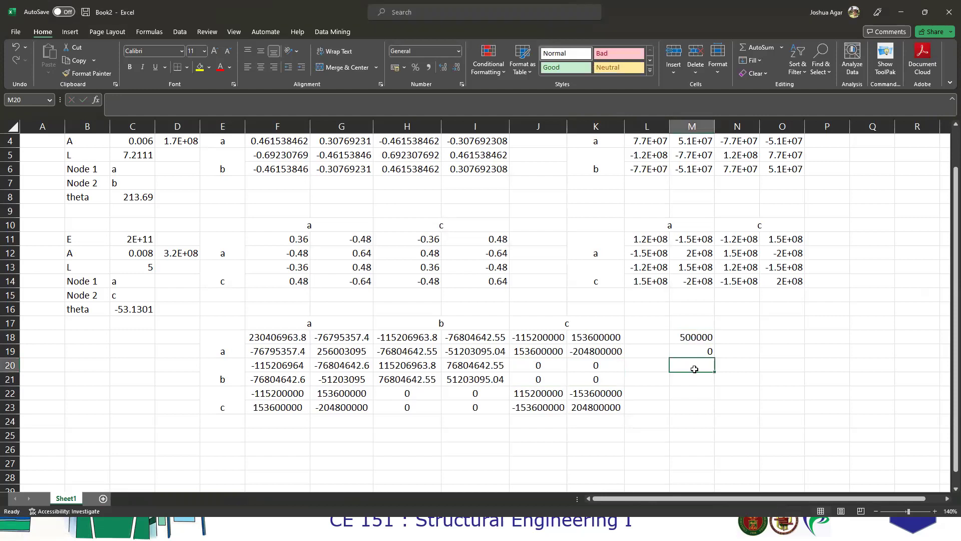
drag(694, 369, 685, 411)
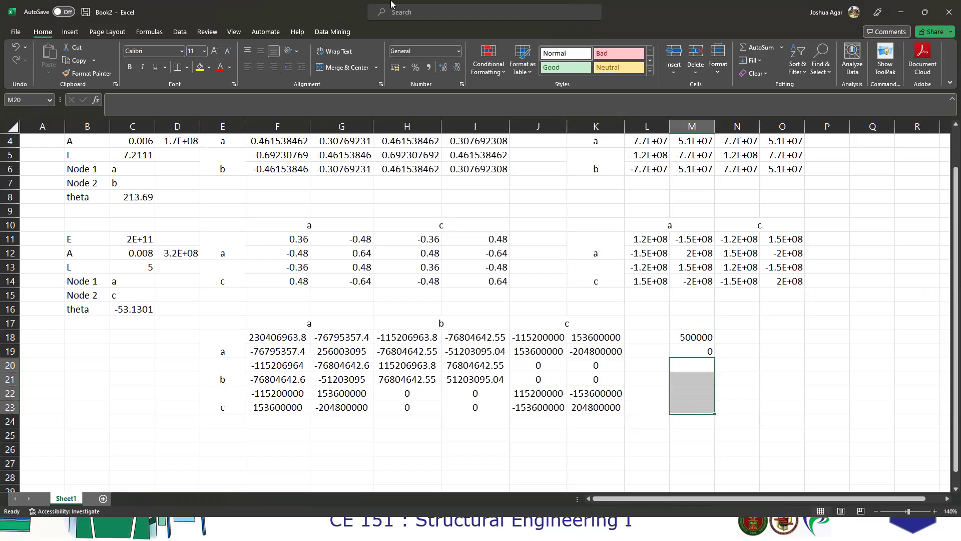
click(209, 67)
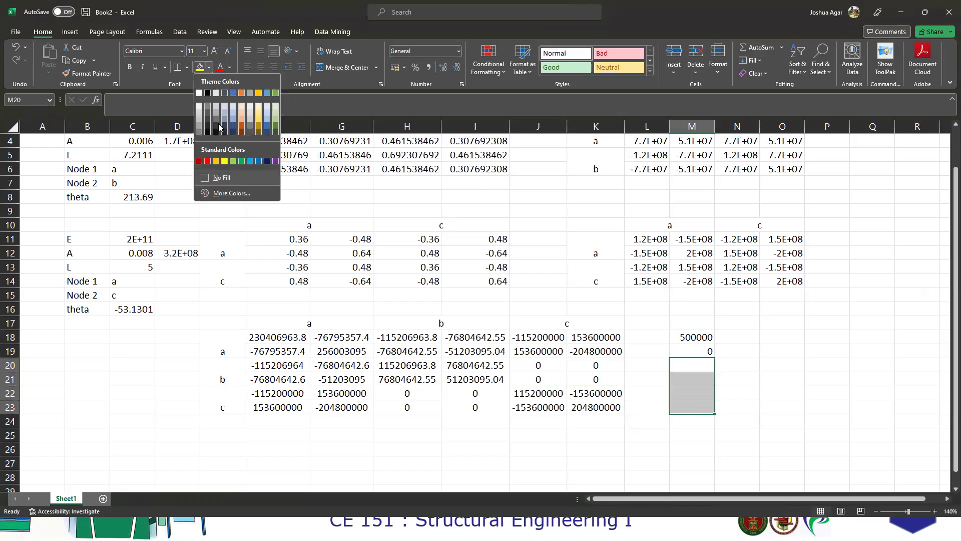
click(208, 161)
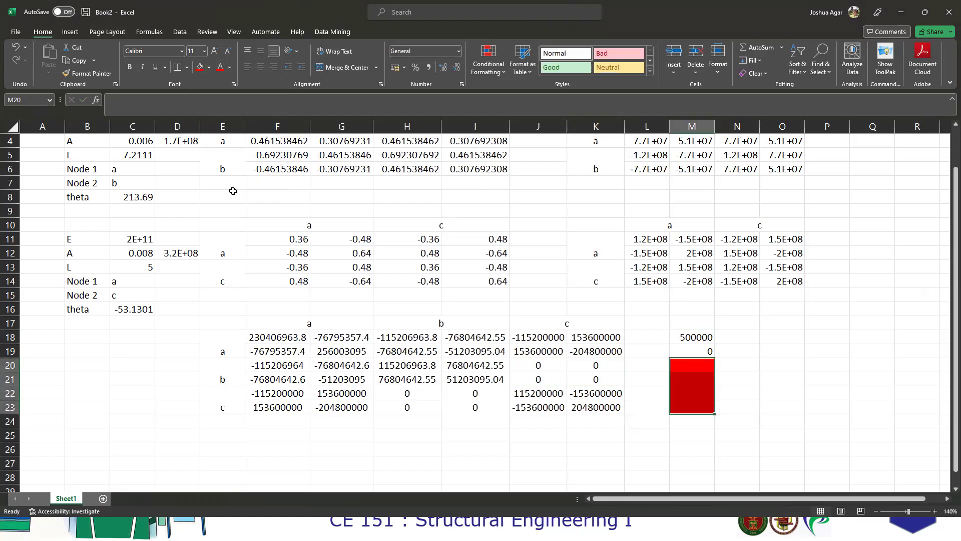
key(alt+Tab)
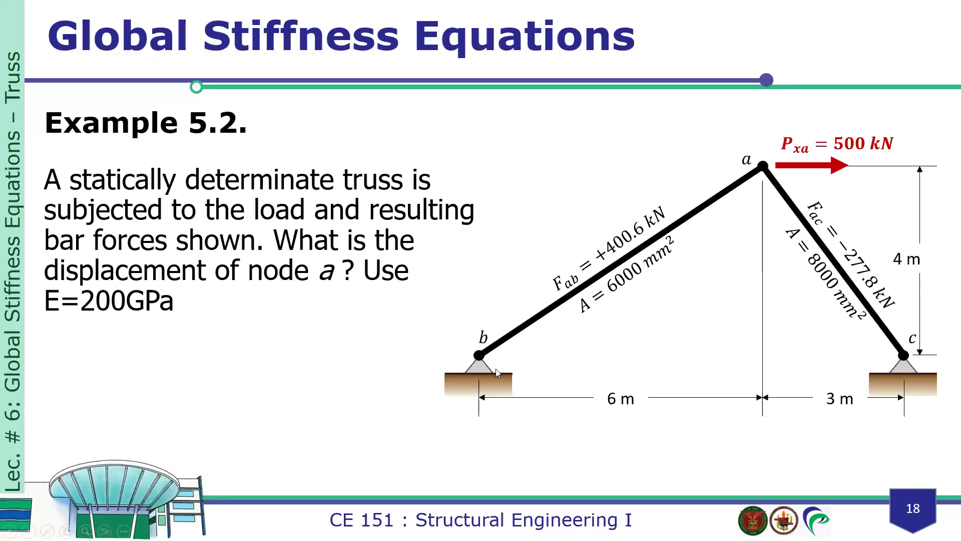
key(alt+Tab)
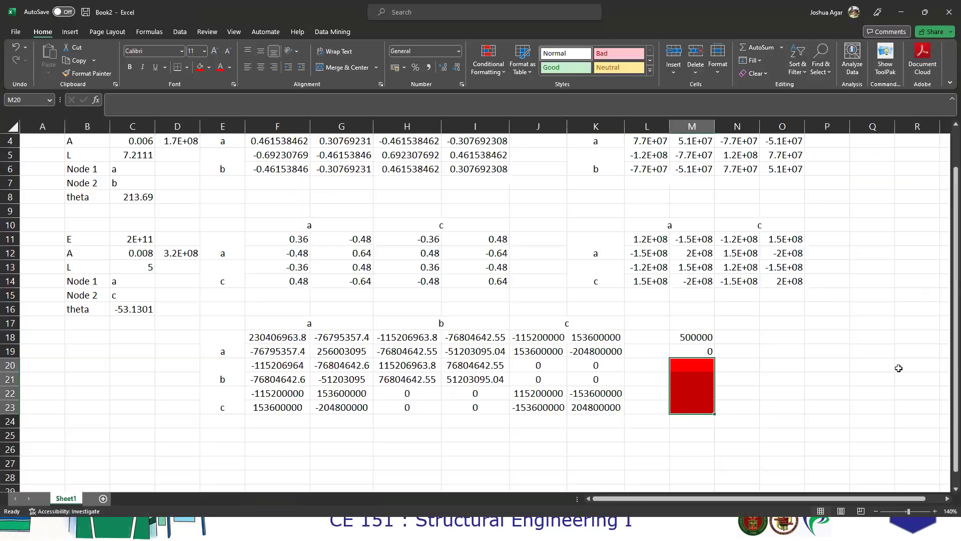
Move the force vector M18:M23 to C18:C23, ahead of the structure stiffness matrix.
drag(145, 338, 135, 412)
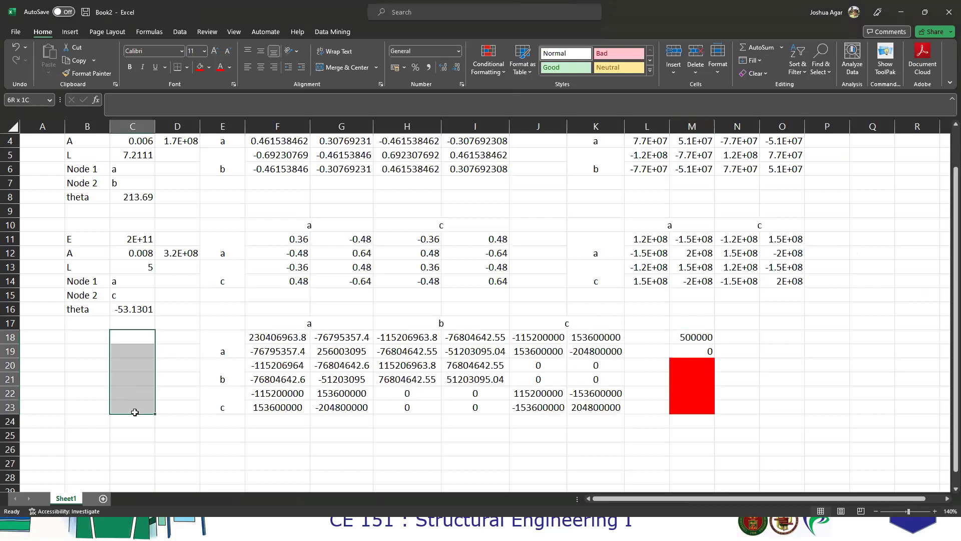
drag(683, 336, 693, 411)
key(ctrl+x)
click(130, 336)
key(ctrl+v)
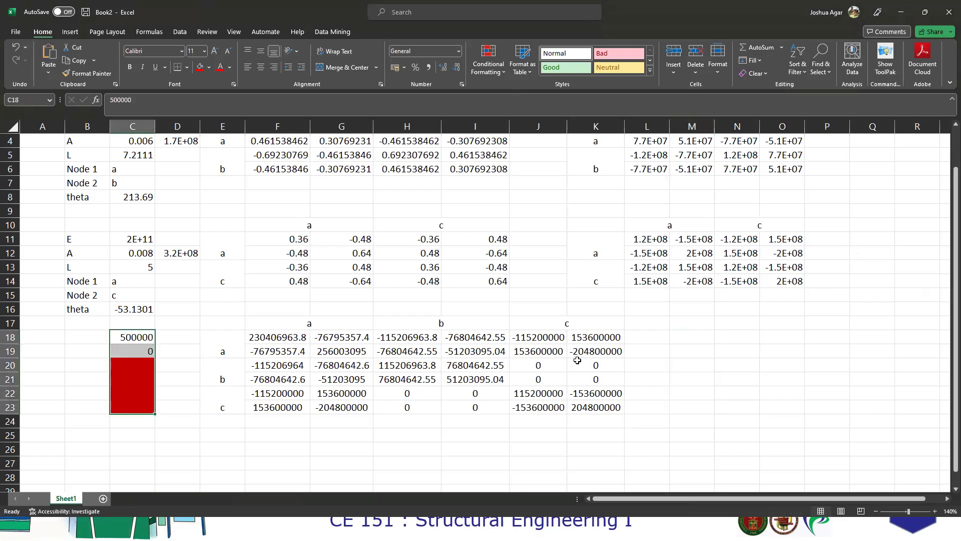
Enter 0 in M20:M23 as the displacements of the supported nodes b and c.
click(704, 351)
drag(701, 335, 694, 408)
click(694, 350)
text(0)
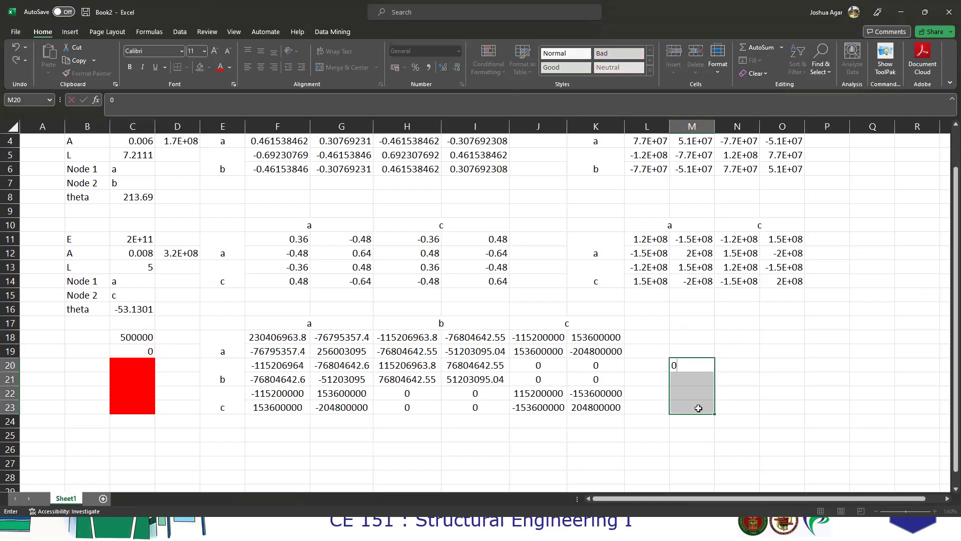
key(ctrl+Return)
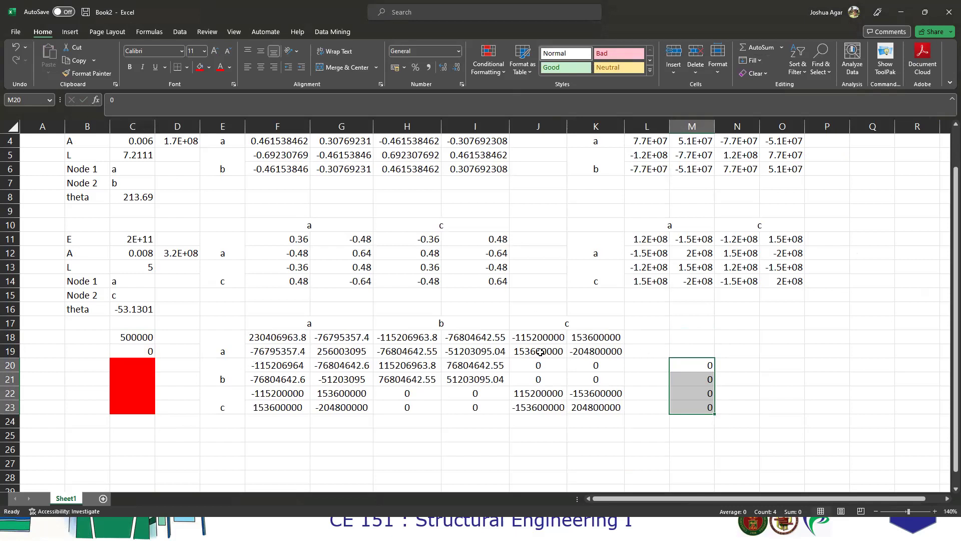
Shade the b and c columns of the structure matrix, H18:K23, with a grey fill.
drag(411, 338, 591, 407)
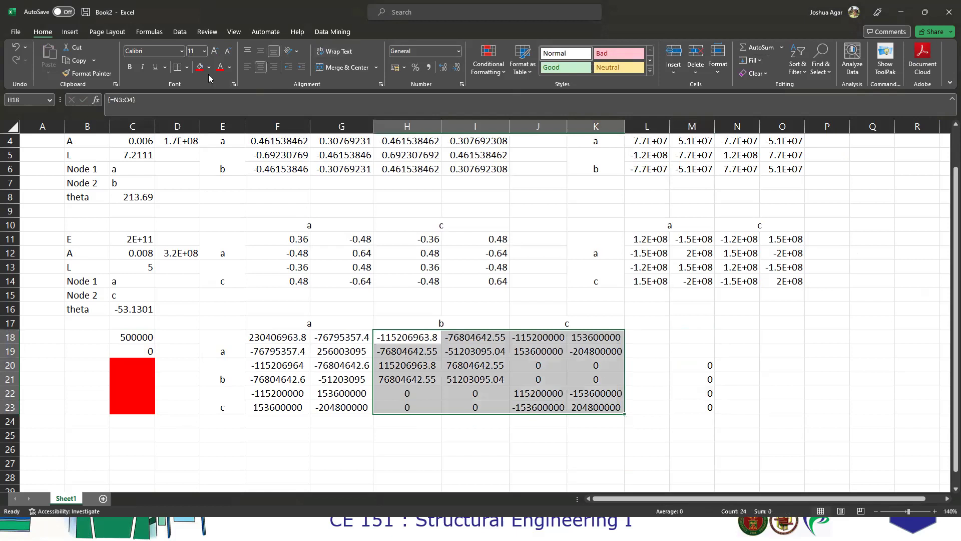
click(187, 68)
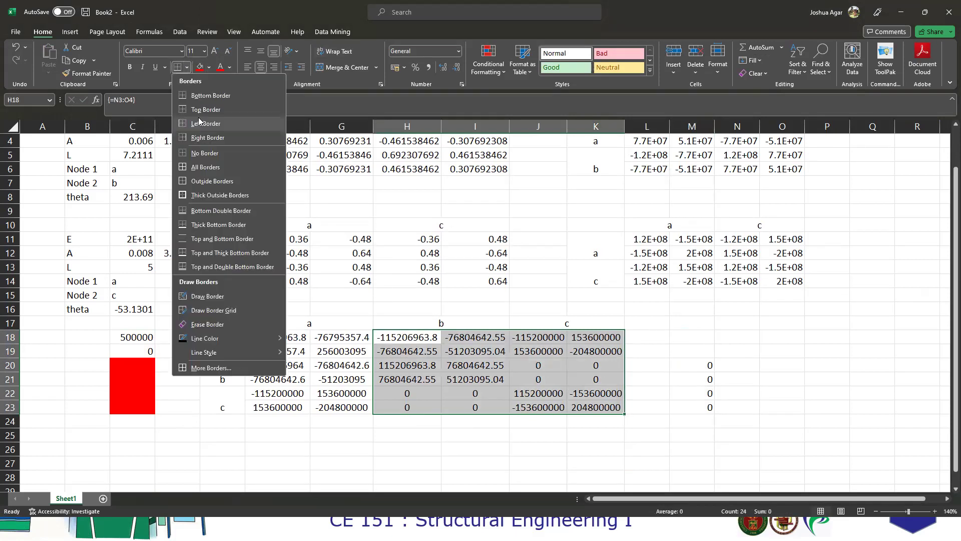
click(212, 69)
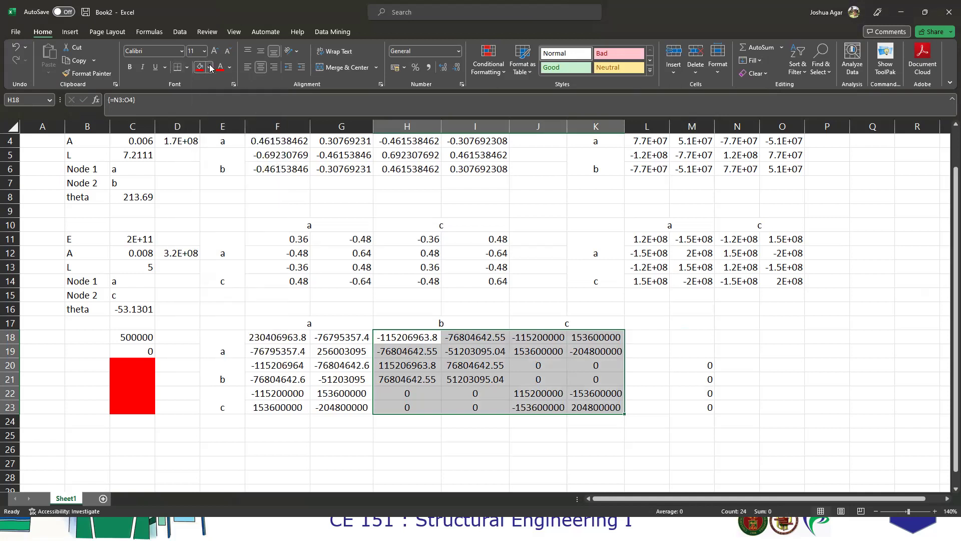
click(210, 68)
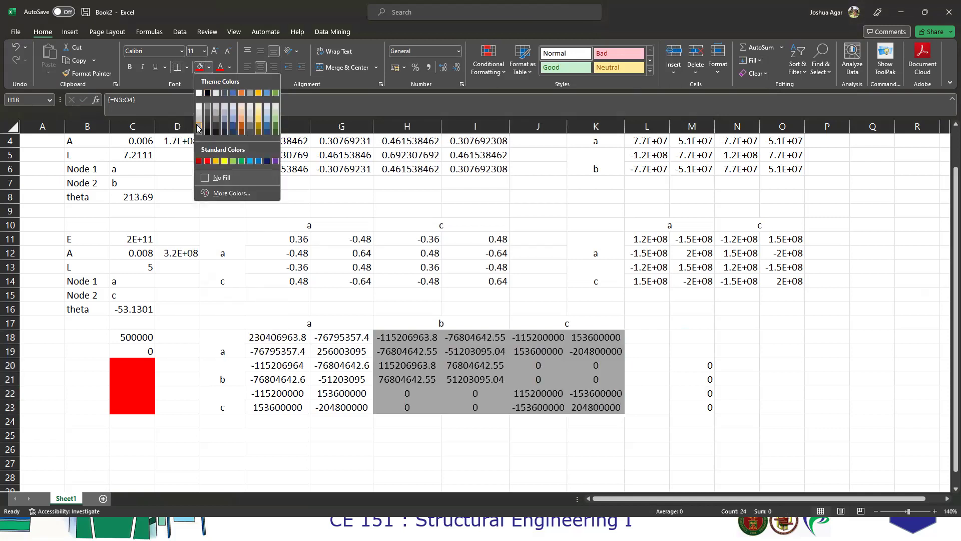
click(197, 128)
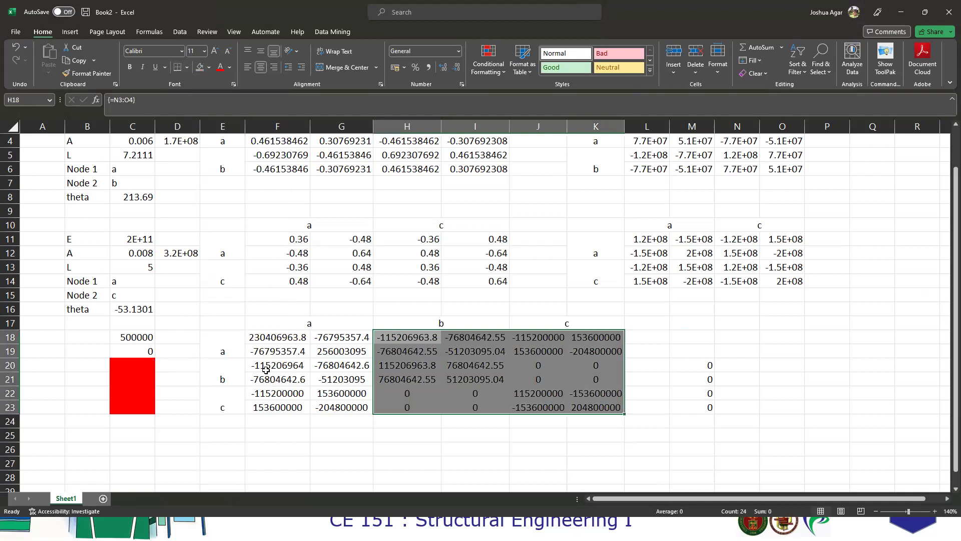
Highlight the a–a block F18:G19 of the structure matrix with a yellow fill.
drag(271, 342, 335, 351)
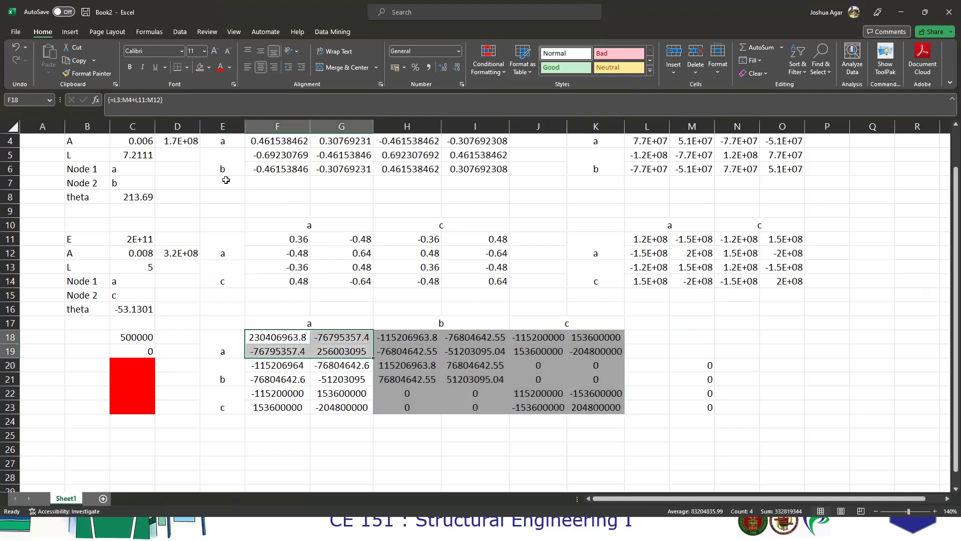
click(208, 67)
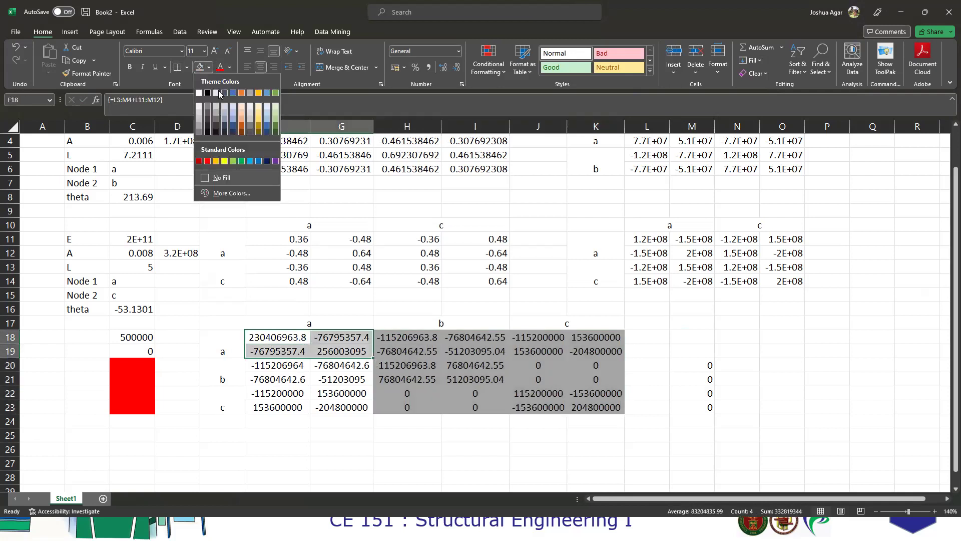
click(225, 161)
Shade the b–a and c–a blocks F20:G23 with the same grey fill.
click(285, 365)
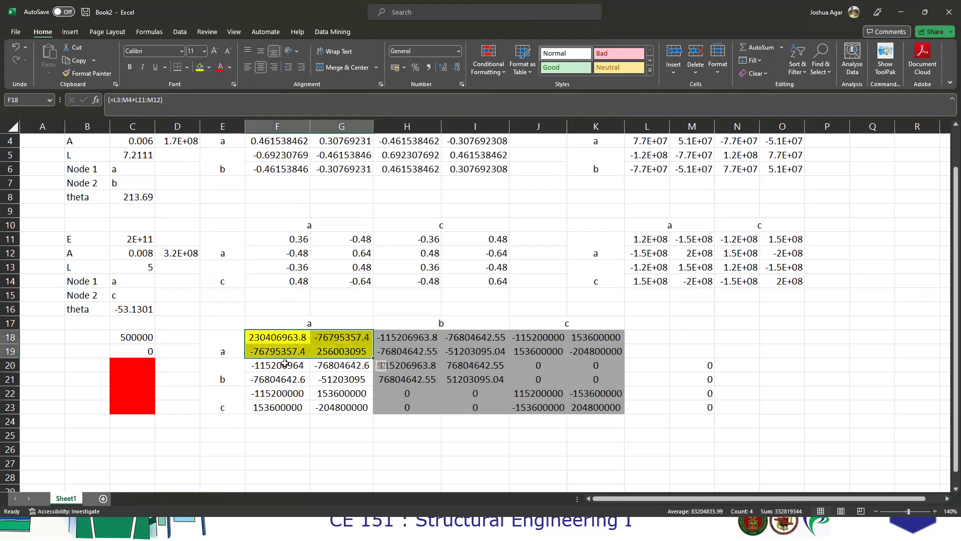
drag(324, 395, 346, 408)
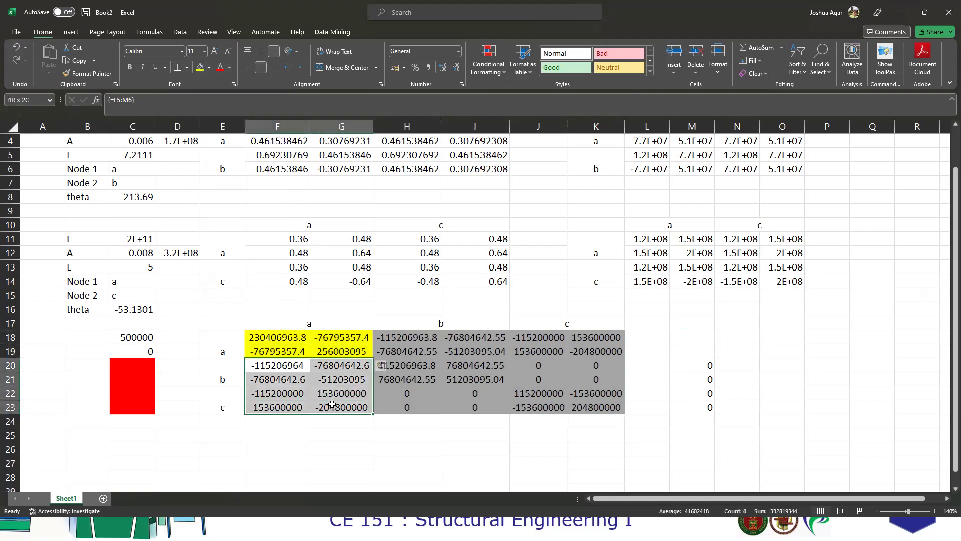
click(209, 67)
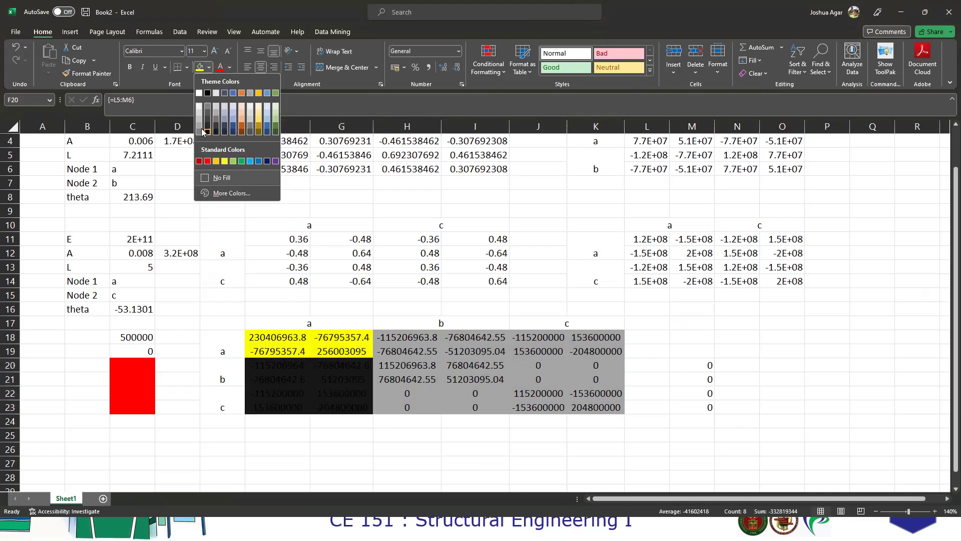
click(200, 129)
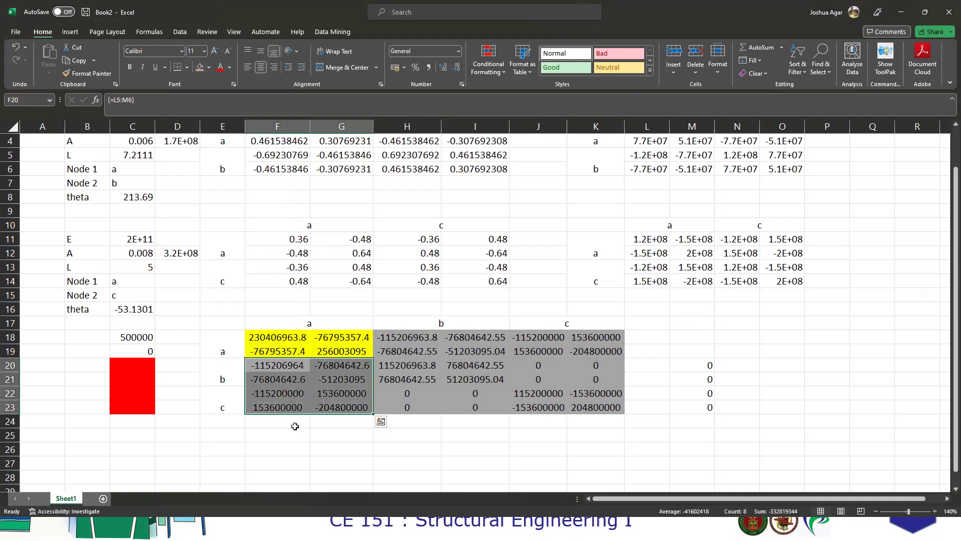
Apply thick outside borders to the yellow a–a block F18:G19.
click(292, 448)
drag(269, 365, 341, 406)
drag(277, 347, 333, 340)
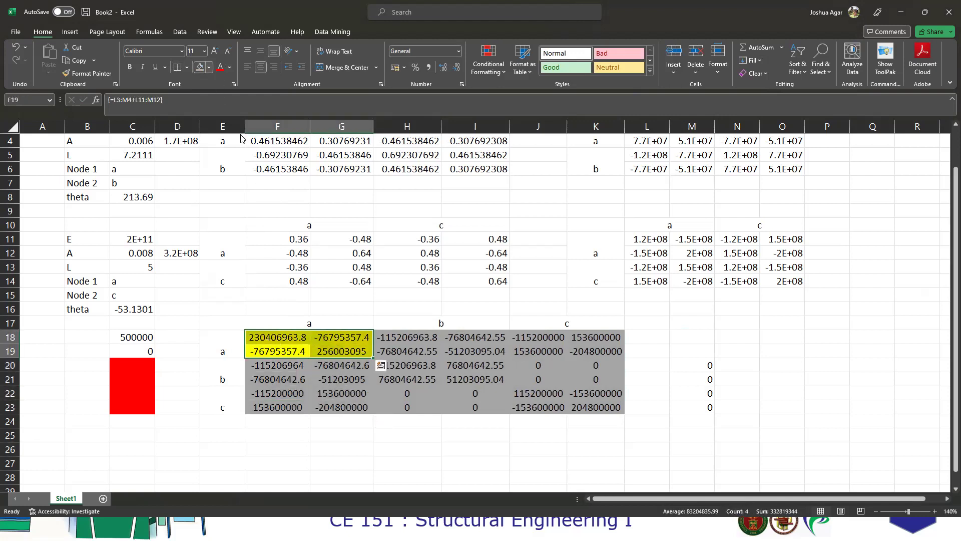
click(208, 67)
click(186, 68)
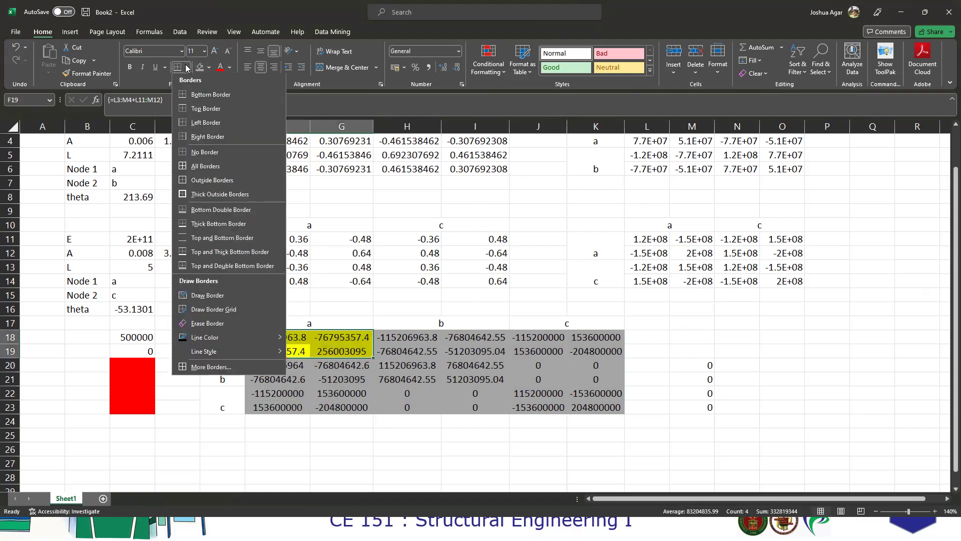
click(204, 194)
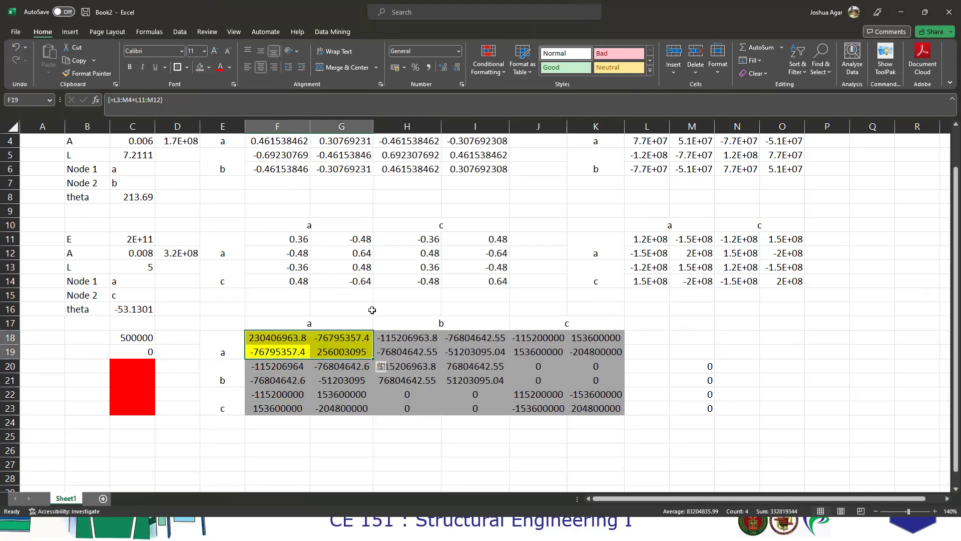
Apply thick outside borders to the remaining grey partition blocks of the structure matrix: H20:K23, H18:K19 and F20:G23.
click(401, 365)
drag(401, 365, 575, 405)
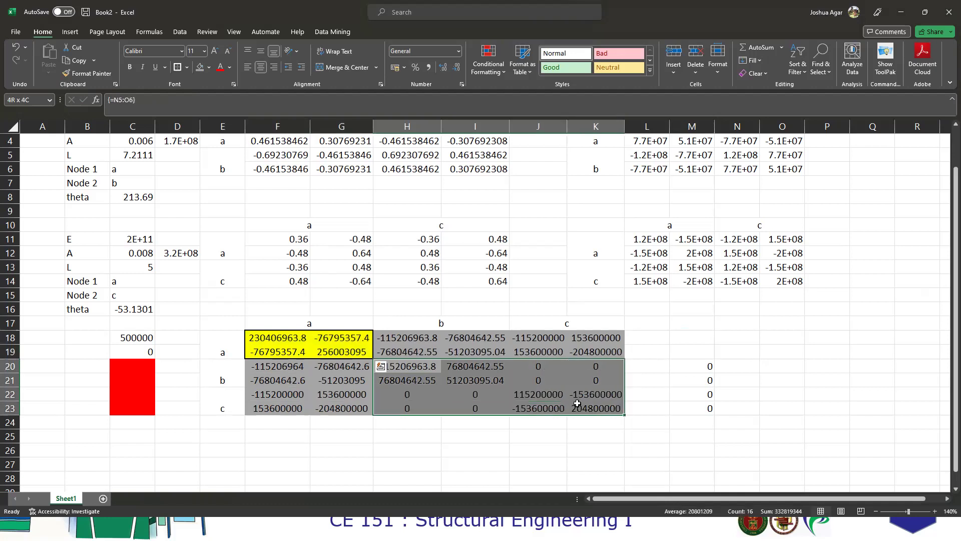
click(175, 67)
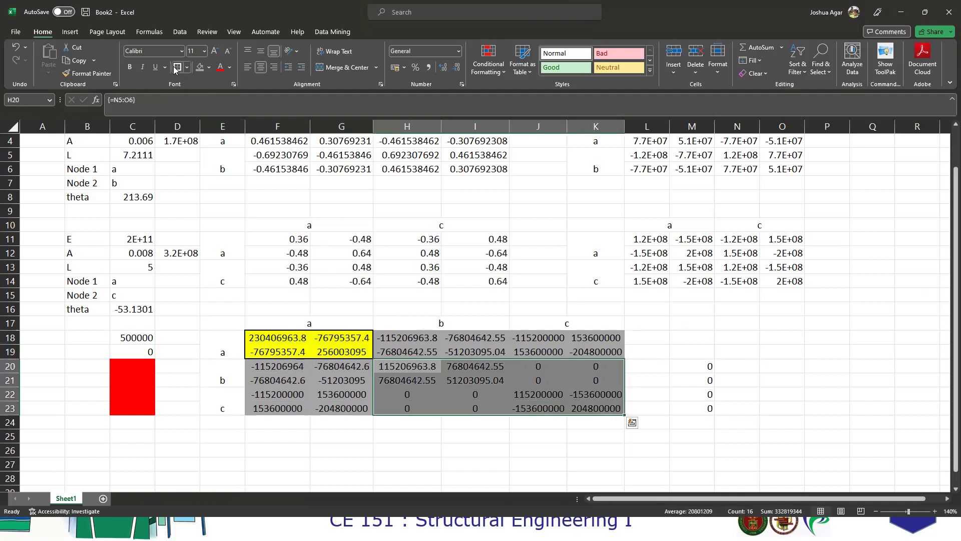
drag(411, 340, 584, 346)
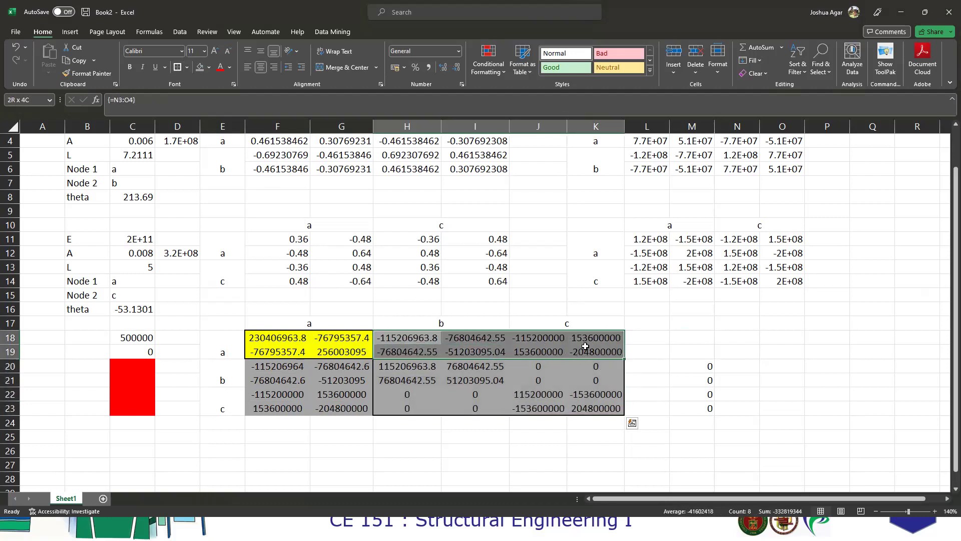
drag(584, 346, 584, 347)
click(253, 364)
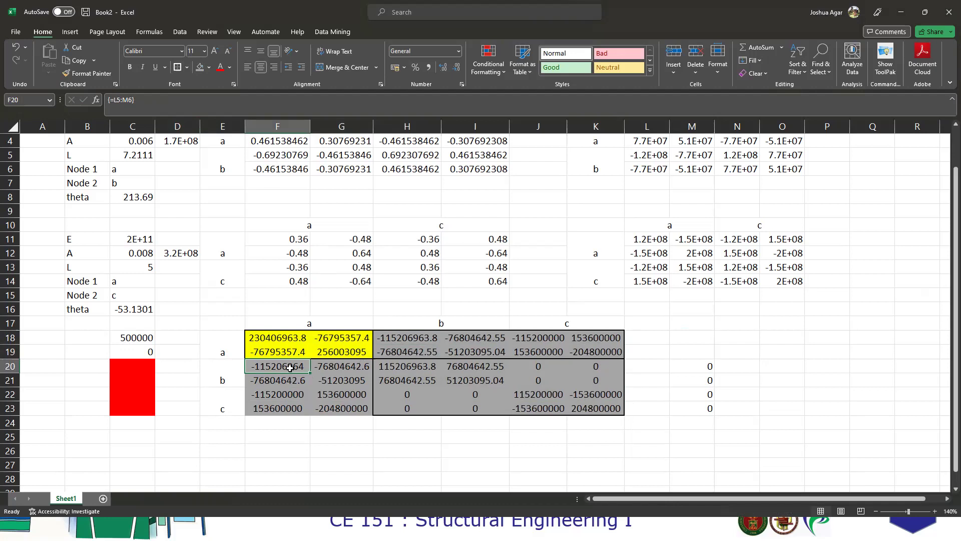
drag(303, 369, 343, 408)
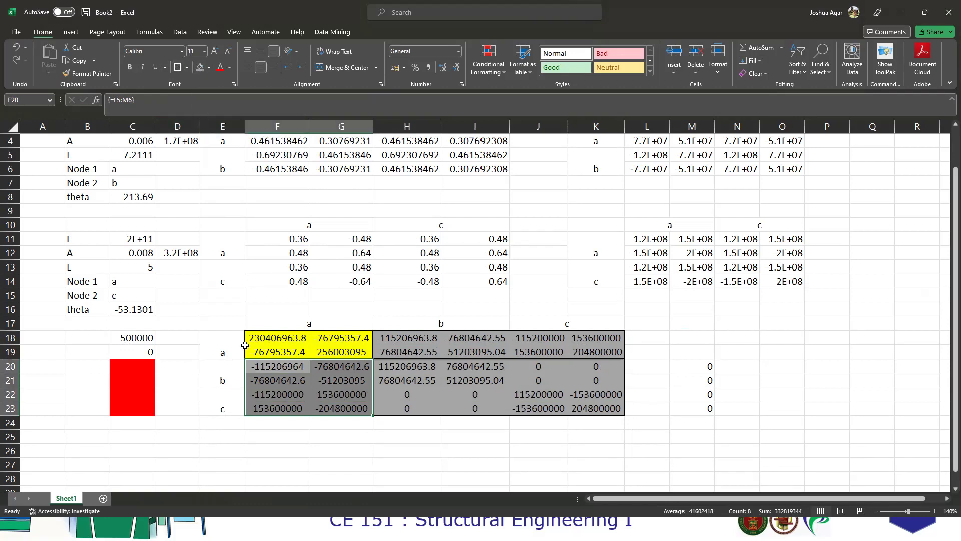
click(280, 434)
Invert the yellow a–a block in F25:G26 with the array formula =MINVERSE(F18:G19).
drag(274, 341, 325, 352)
scroll(321, 376, down, 1)
drag(286, 402, 332, 399)
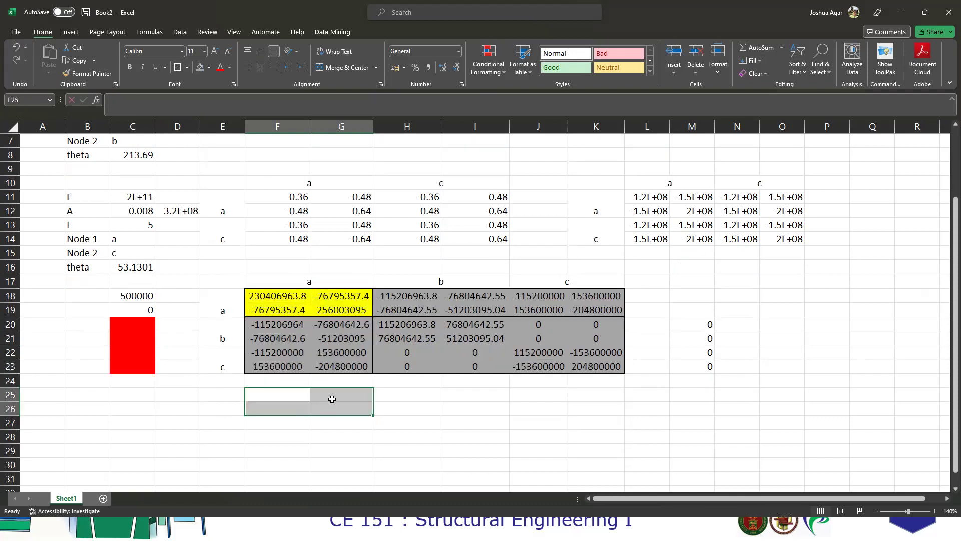
text(=minver)
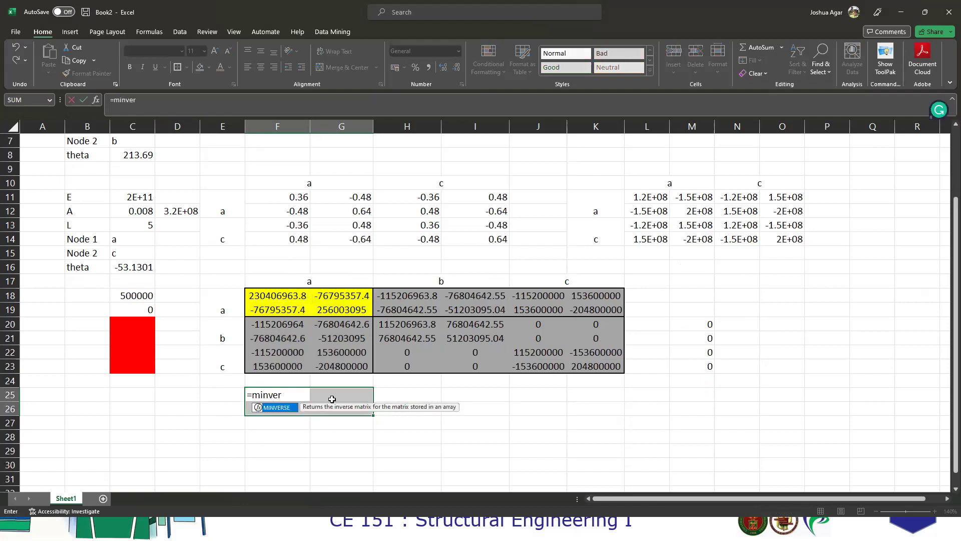
text(se()
drag(283, 295, 338, 311)
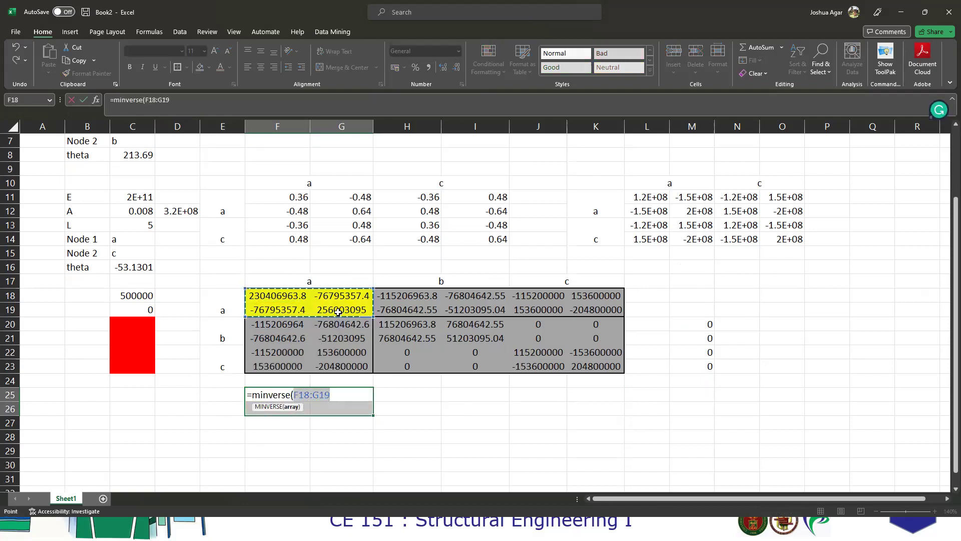
text())
key(ctrl+shift+Return)
Compute node a's displacements in I25:I26 with the array formula =MMULT(F25:G26,C18:C19), multiplying the inverse by the known forces.
drag(414, 398, 453, 405)
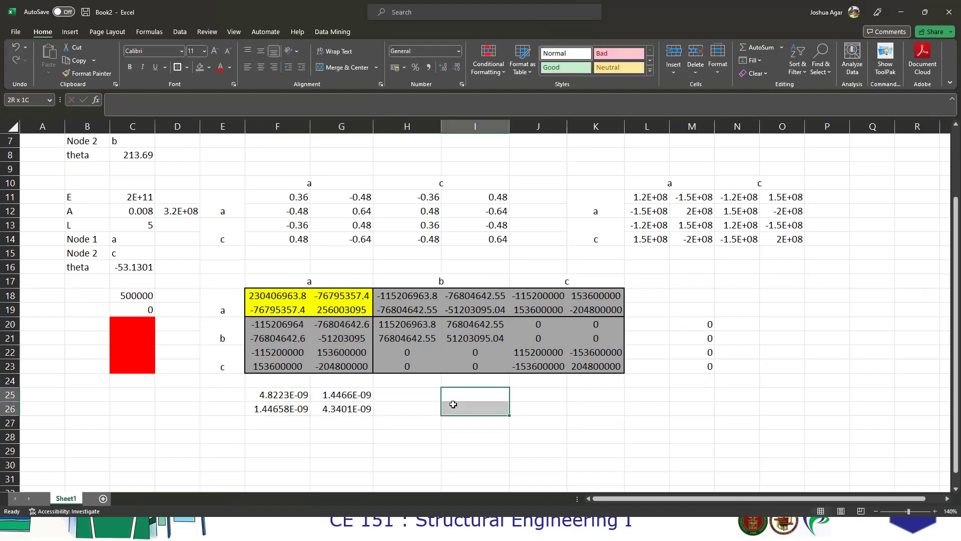
text(=)
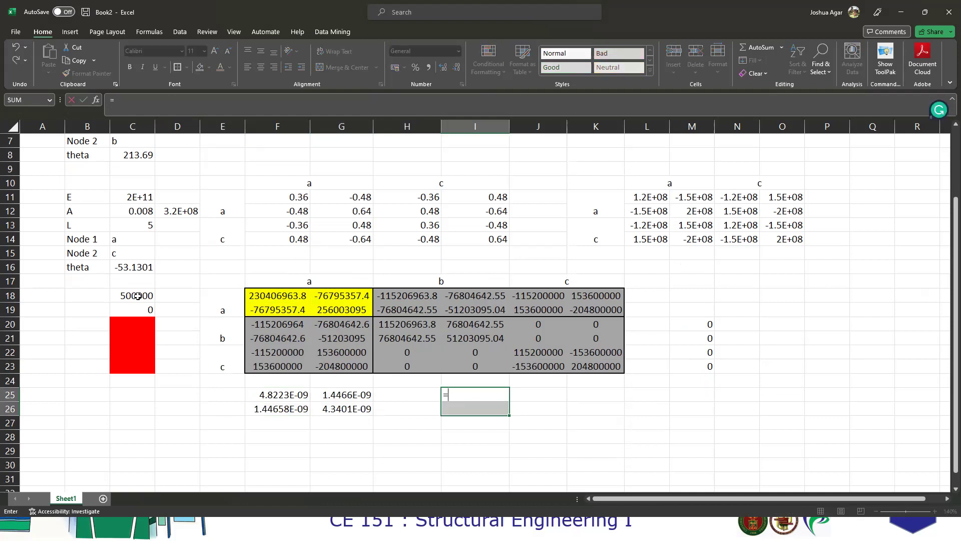
text(mmult()
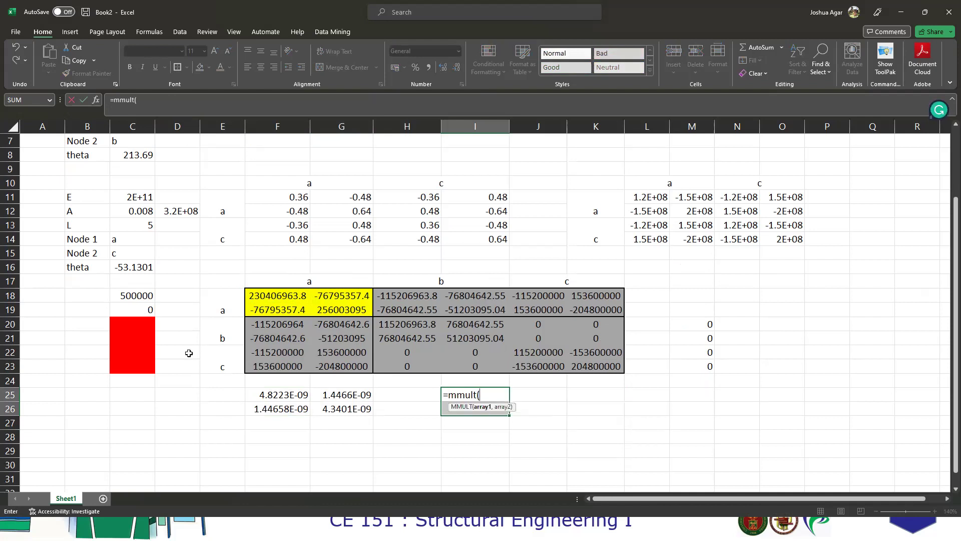
drag(288, 400, 323, 409)
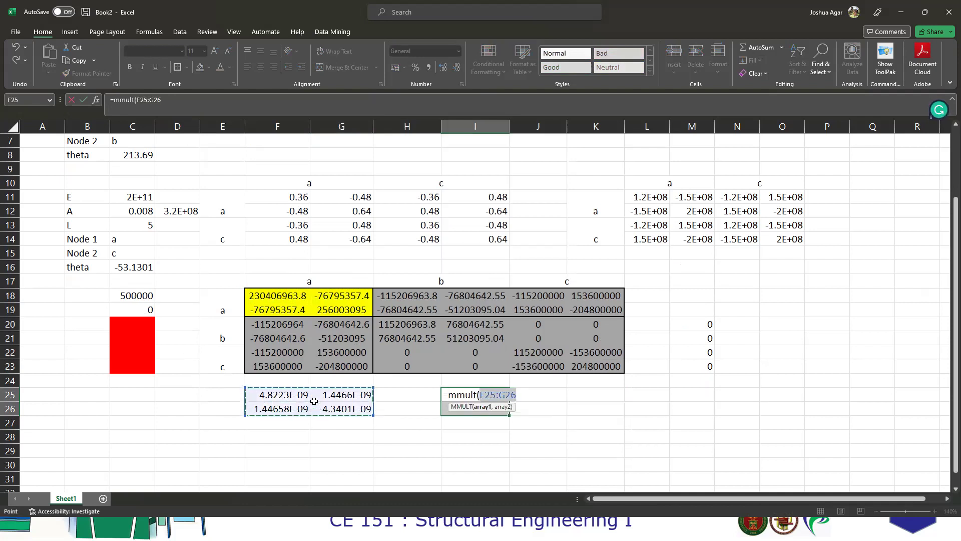
text(,)
drag(148, 296, 147, 306)
text())
key(ctrl+shift+Return)
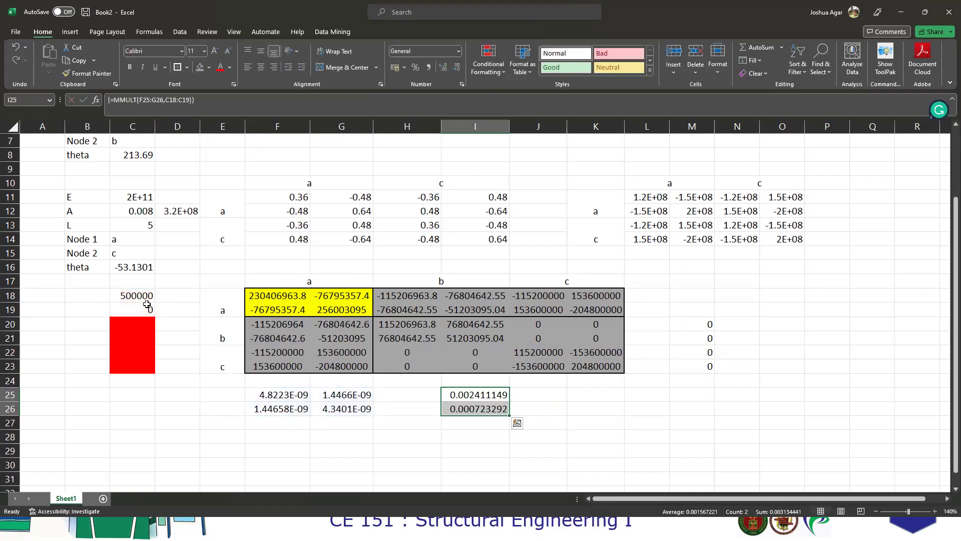
click(563, 400)
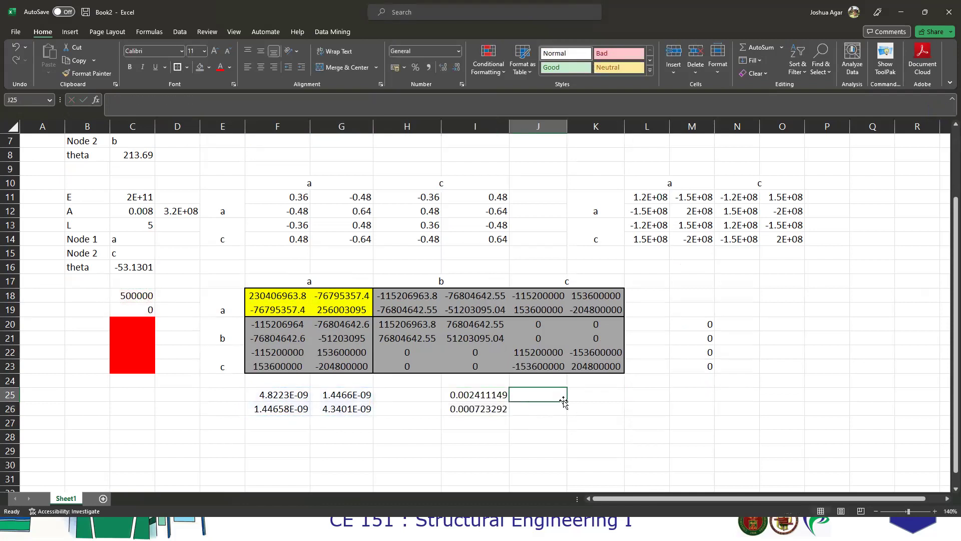
click(498, 409)
click(495, 398)
click(495, 407)
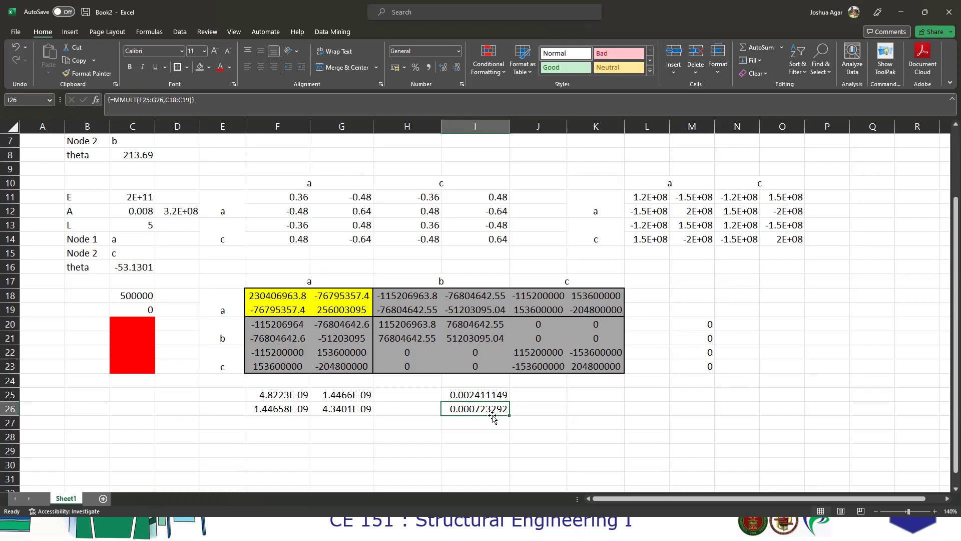
click(532, 405)
drag(490, 397, 490, 409)
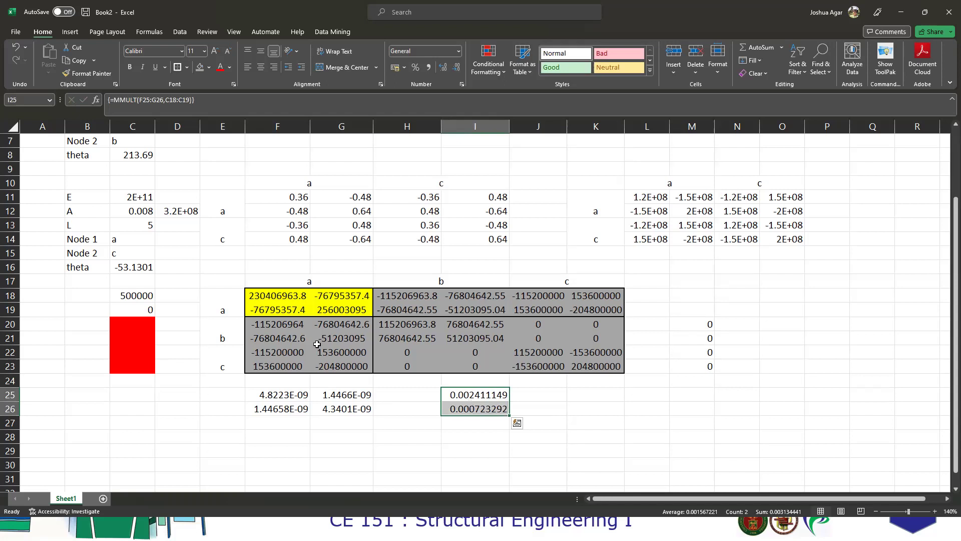
Try the array formula =MMULT(F20:G24,I25:I26) for the unknown reactions in the red cells C20:C23, and clear it.
drag(150, 326, 143, 370)
text(=mmult)
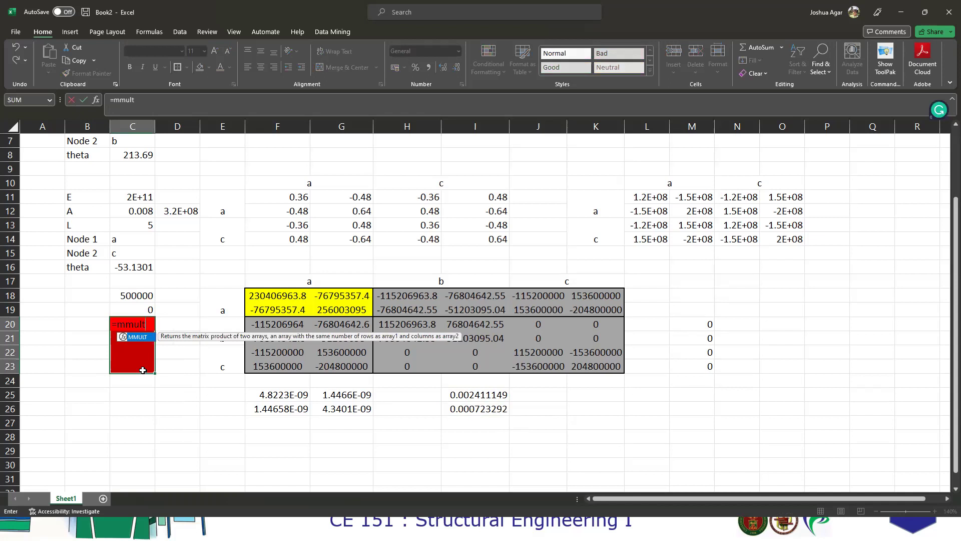
text(()
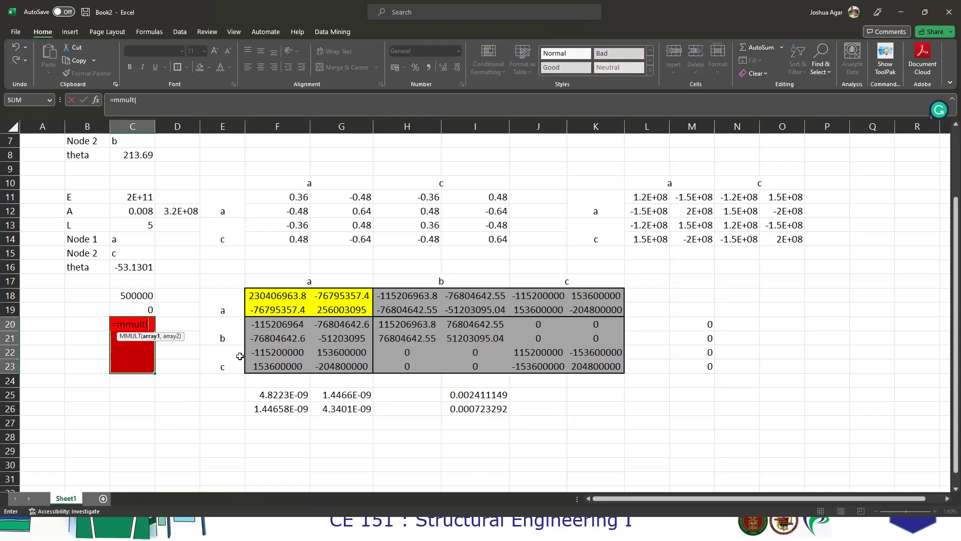
drag(281, 323, 373, 383)
text(,)
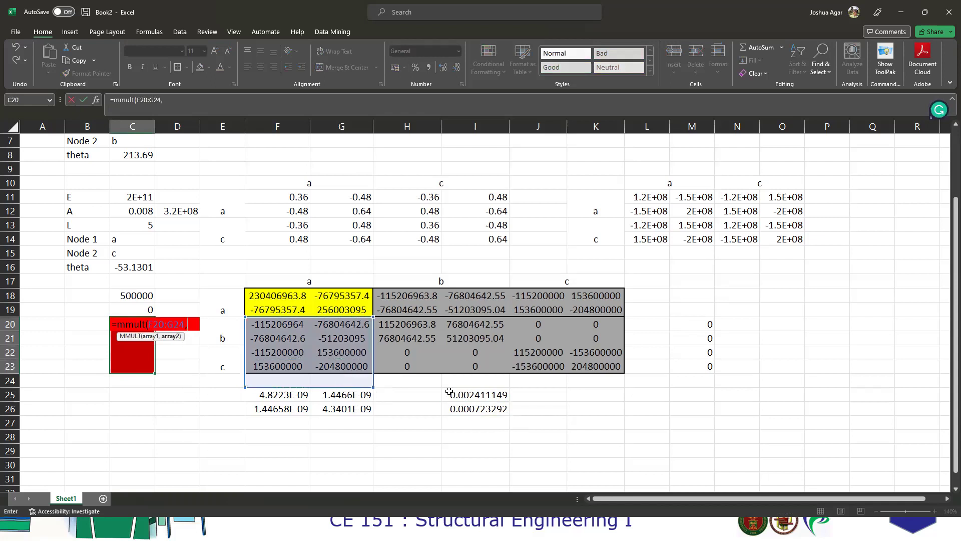
drag(482, 394, 480, 417)
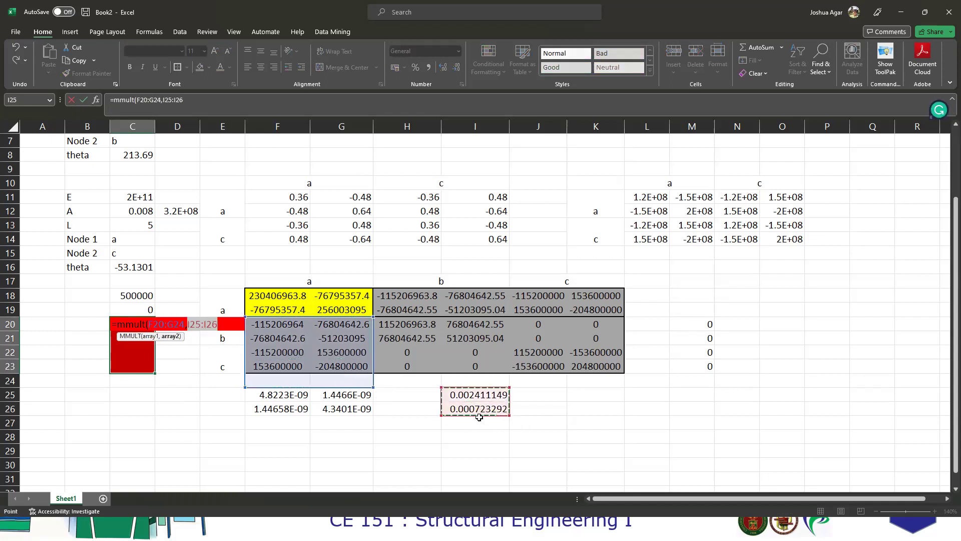
text())
key(ctrl+shift+Return)
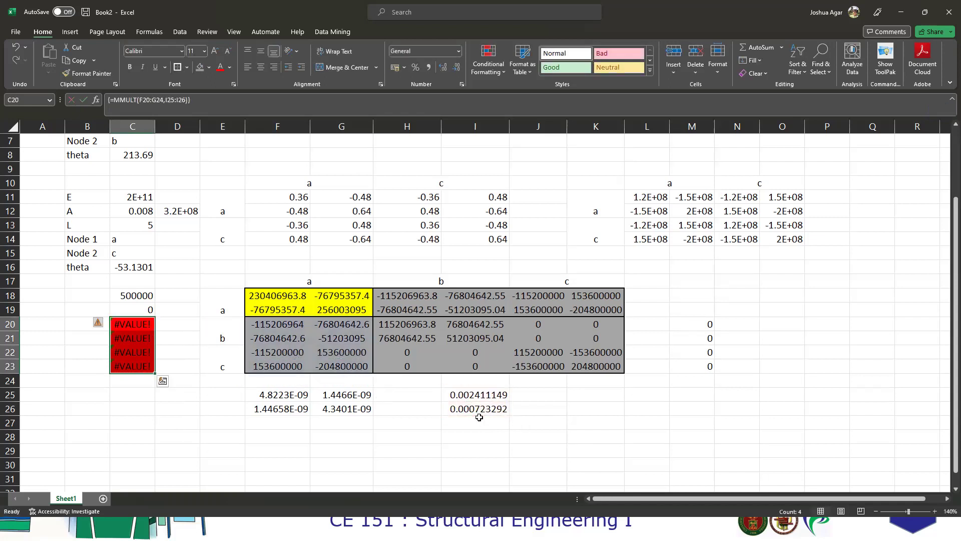
key(Delete)
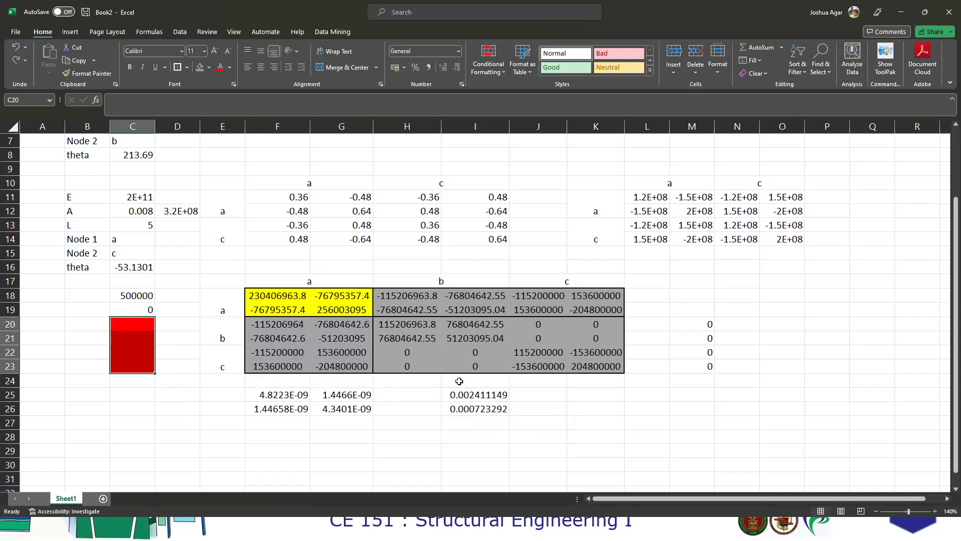
Try to compute the reactions in C20:C23 with the array formula =MMULT(I25:I26,F20:G23).
text(=mmult()
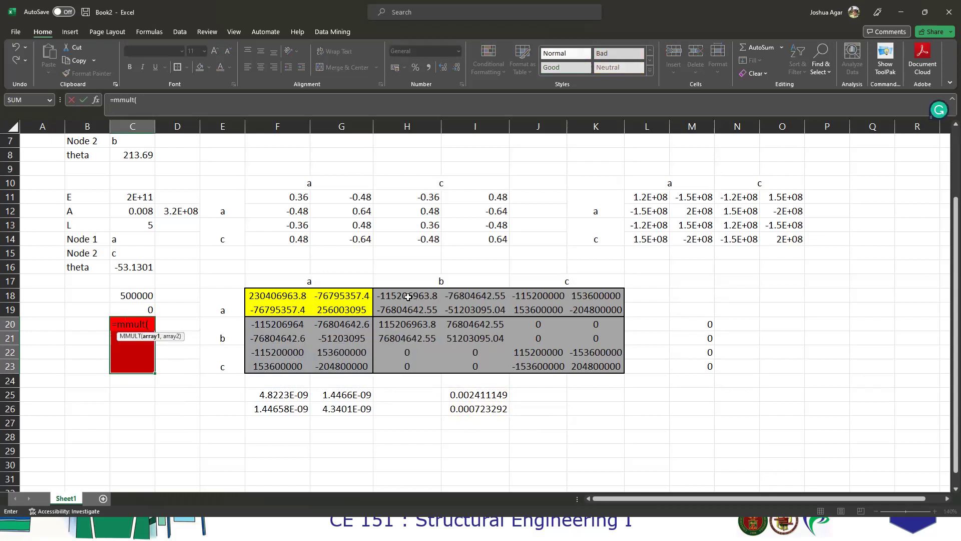
drag(408, 297, 585, 314)
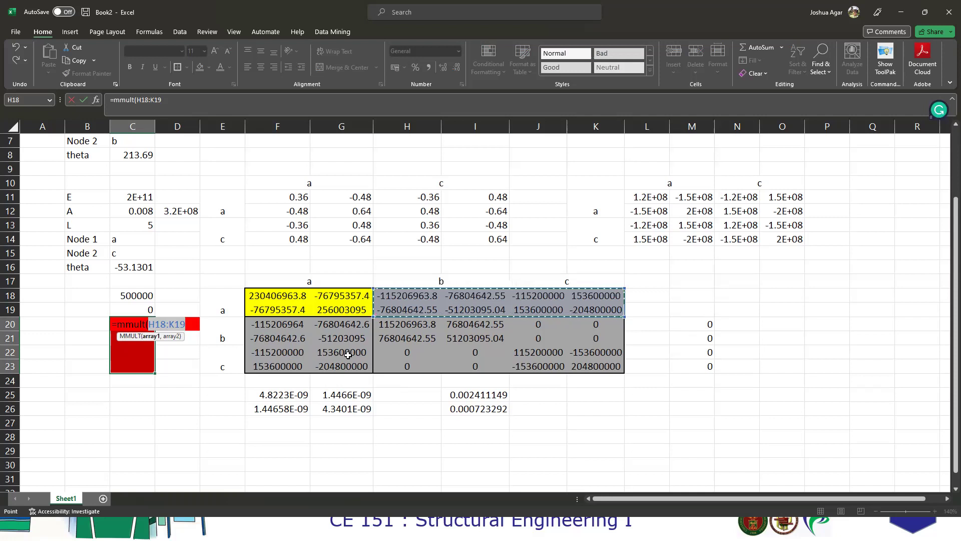
drag(473, 399, 473, 410)
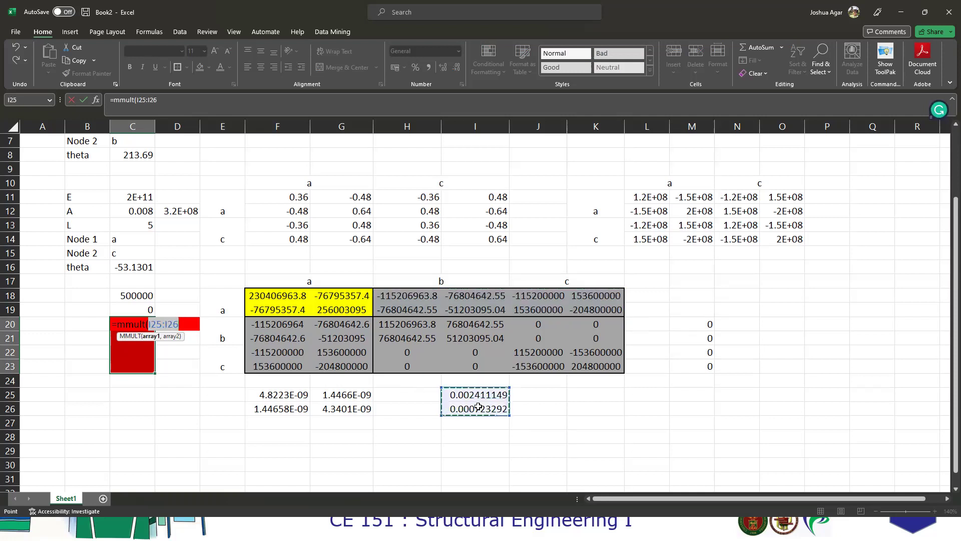
text(,)
drag(288, 323, 345, 367)
key(ctrl+shift+Return)
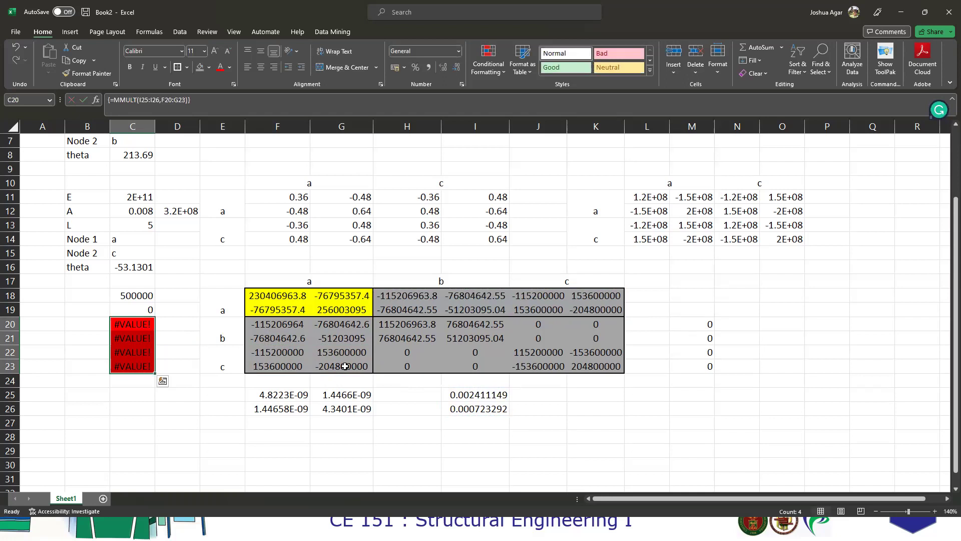
Compute the support reactions in the red cells C20:C23 with the array formula =MMULT(F20:G23,I25:I26).
text(=)
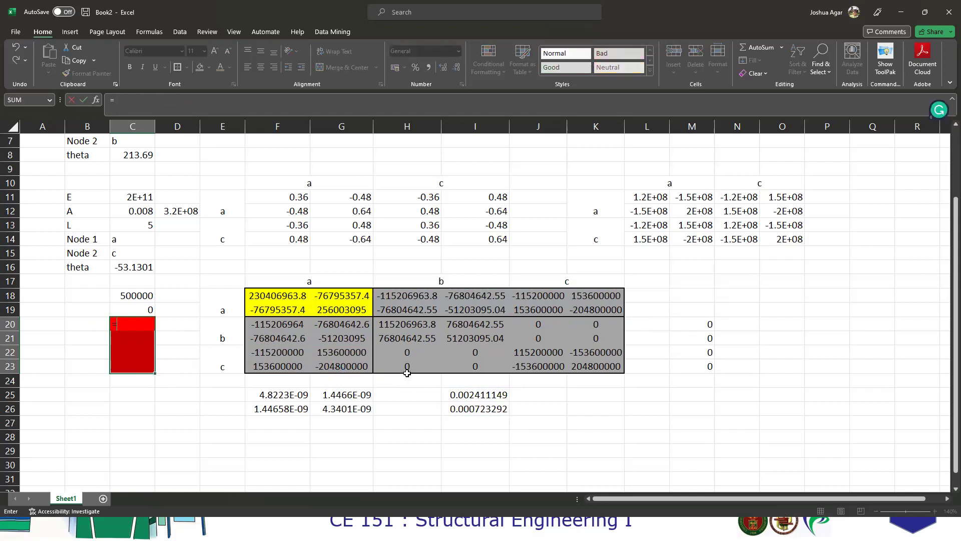
drag(286, 326, 324, 366)
key(BackSpace)
text(mmult()
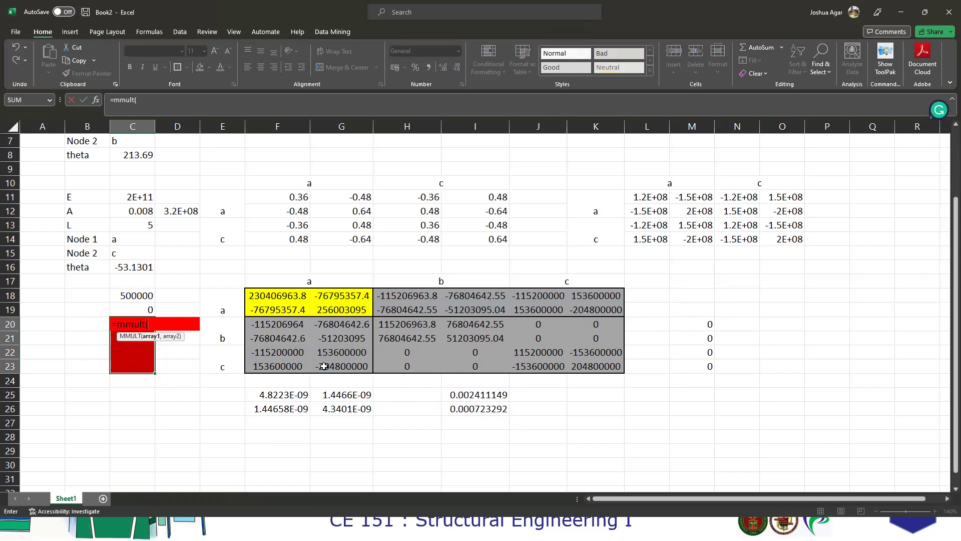
drag(283, 327, 343, 369)
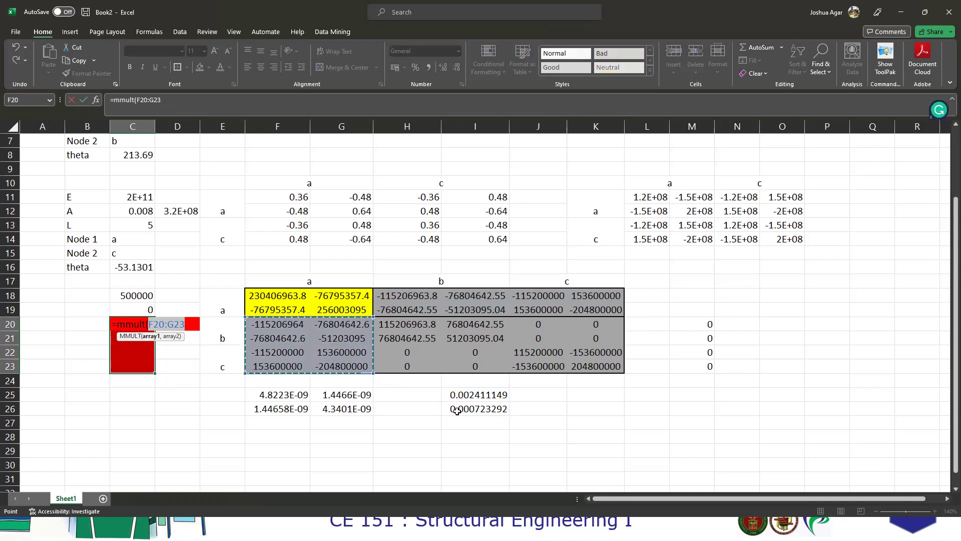
drag(401, 296, 527, 311)
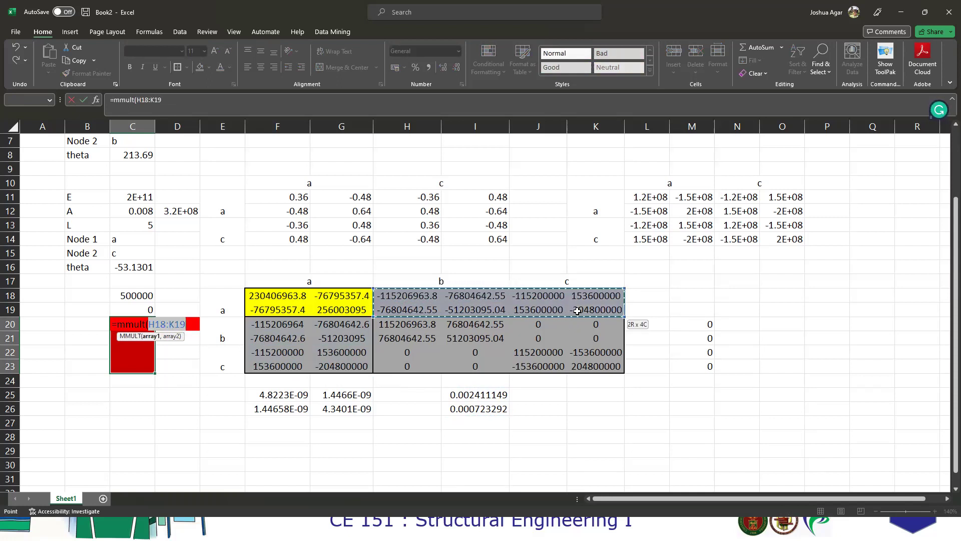
drag(577, 310, 577, 311)
drag(281, 327, 335, 370)
text(,)
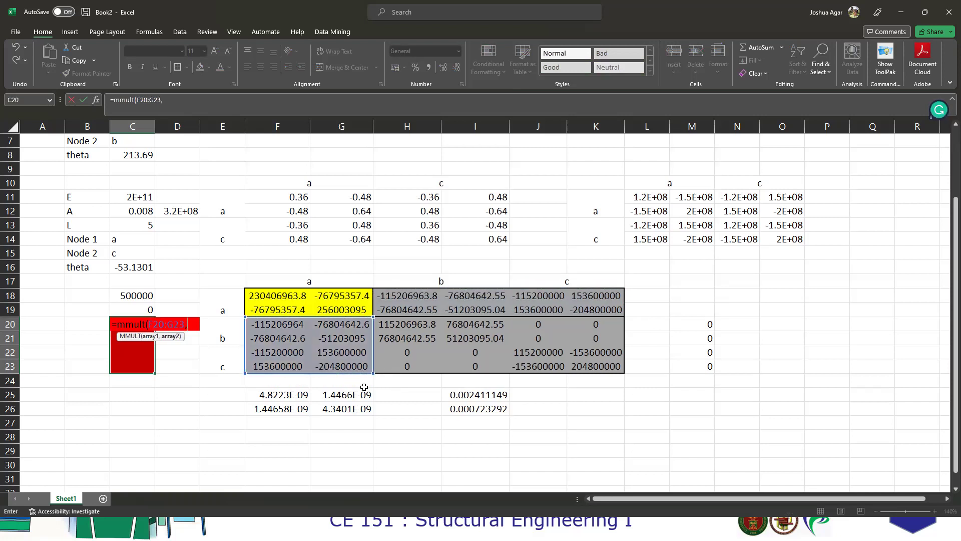
drag(440, 396, 461, 410)
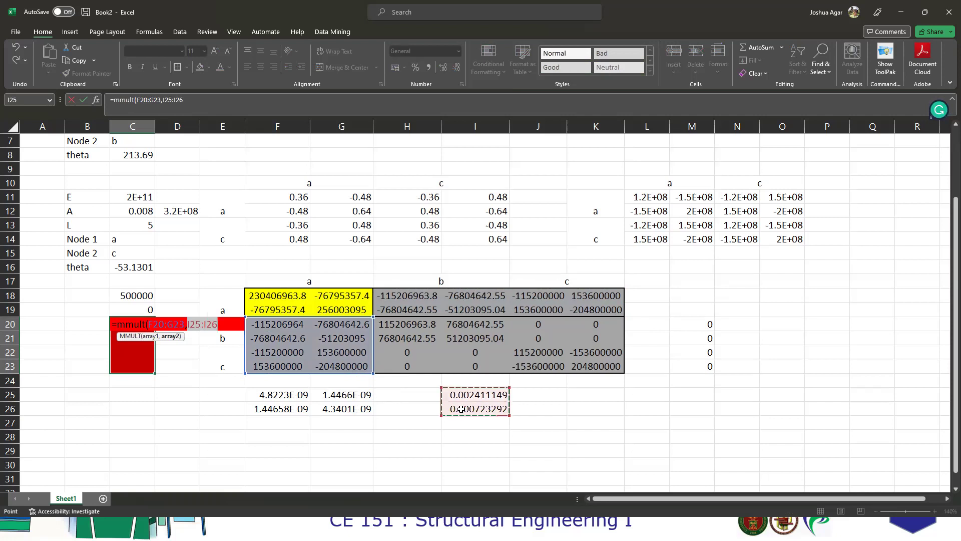
text())
key(ctrl+shift+Return)
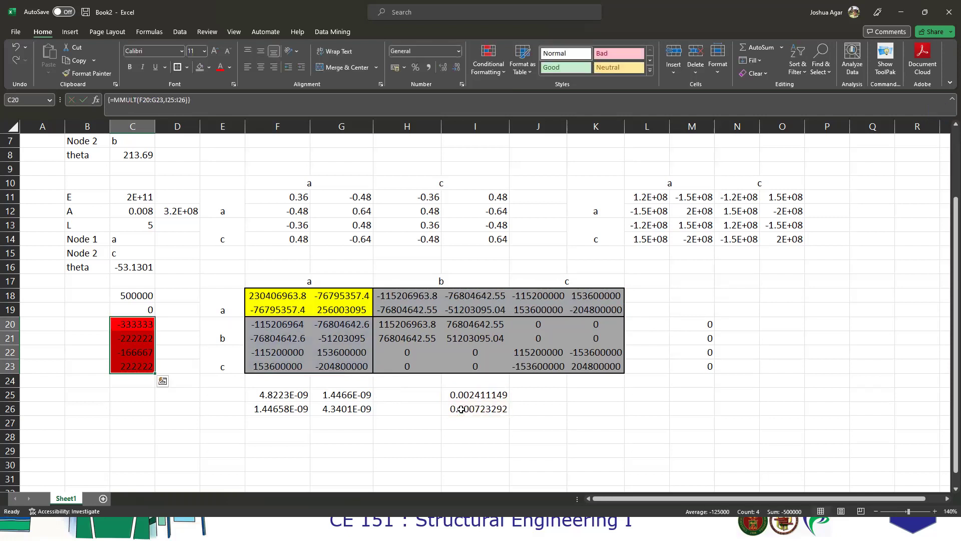
drag(278, 331, 350, 364)
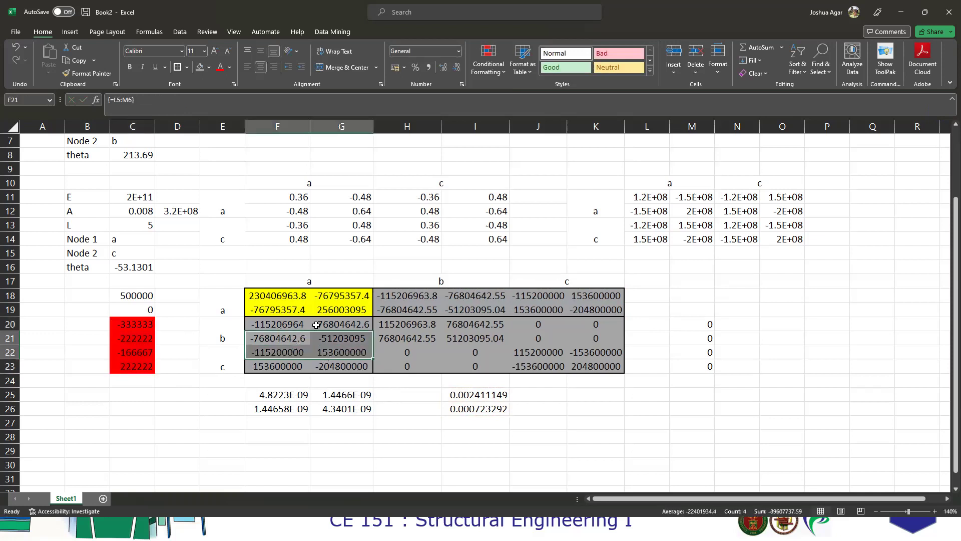
drag(484, 395, 488, 408)
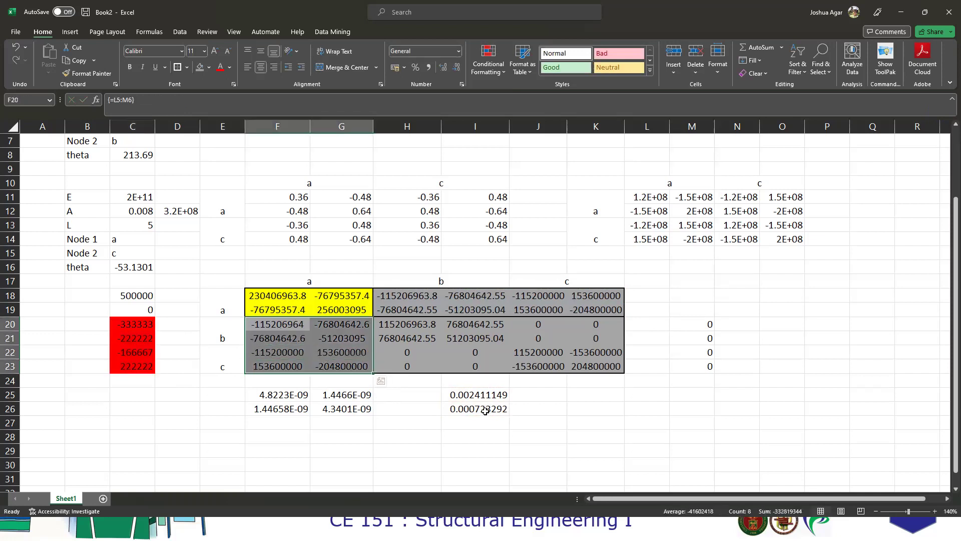
Color the values of the lower stiffness partition F20:G23 red.
drag(144, 322, 141, 369)
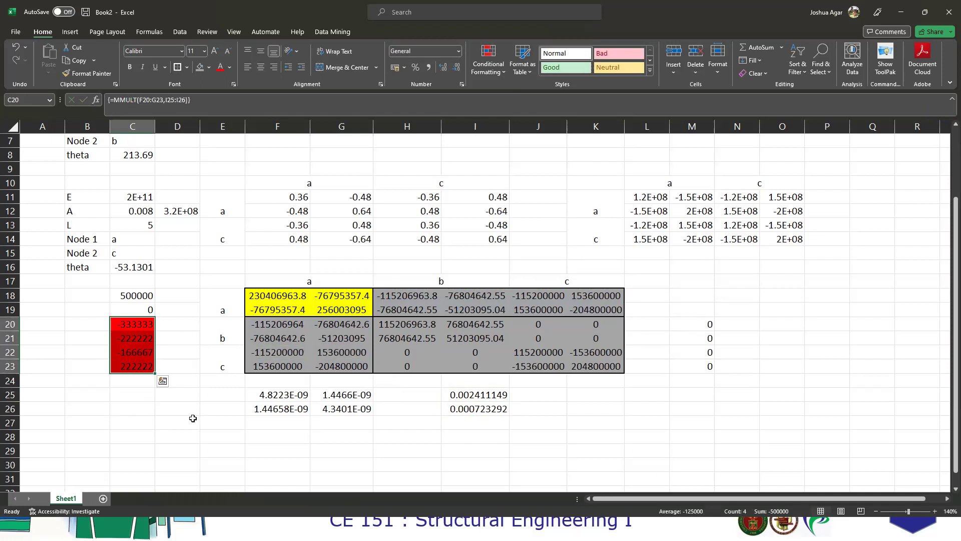
drag(288, 331, 337, 365)
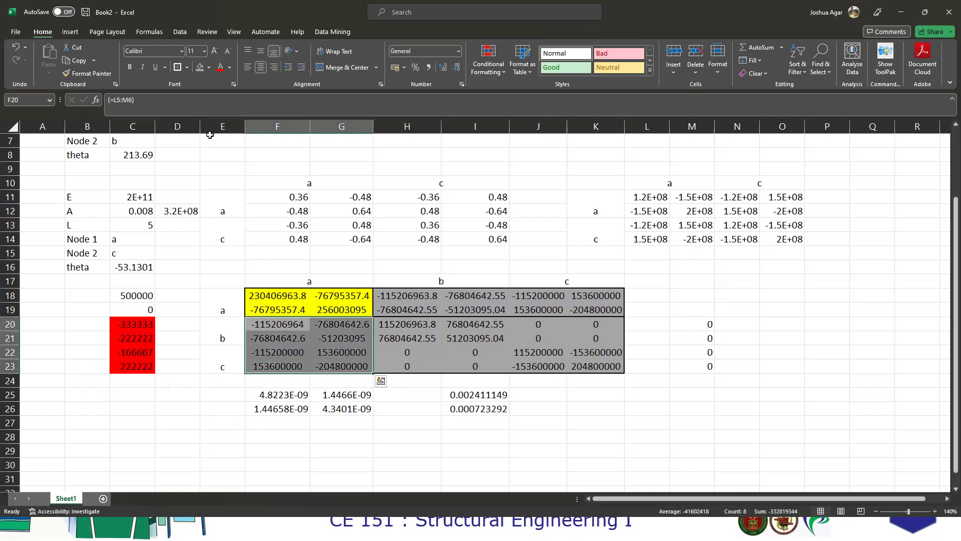
click(220, 67)
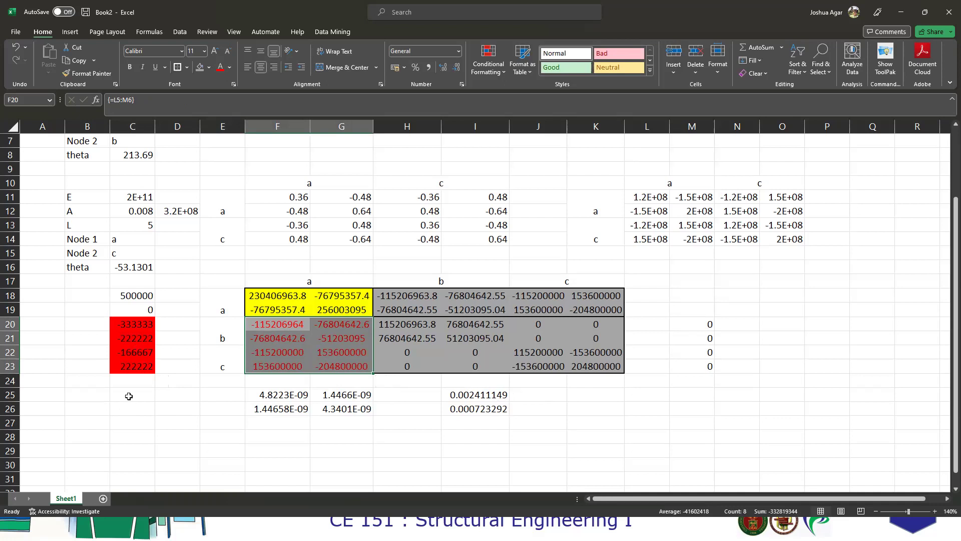
Copy member ab's global stiffness matrix with its node labels (K2:O6) and paste it as values at F29.
scroll(151, 379, up, 2)
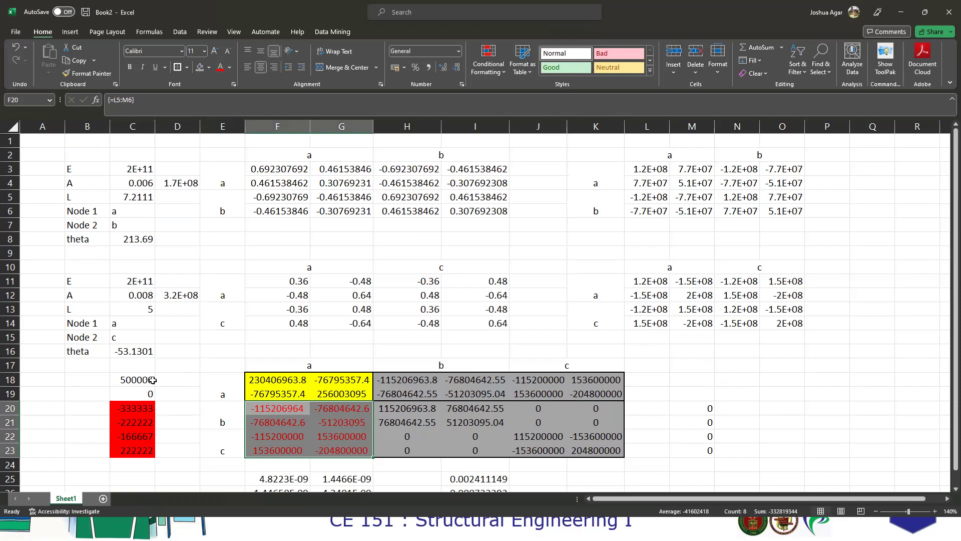
drag(660, 169, 769, 212)
scroll(702, 256, down, 1)
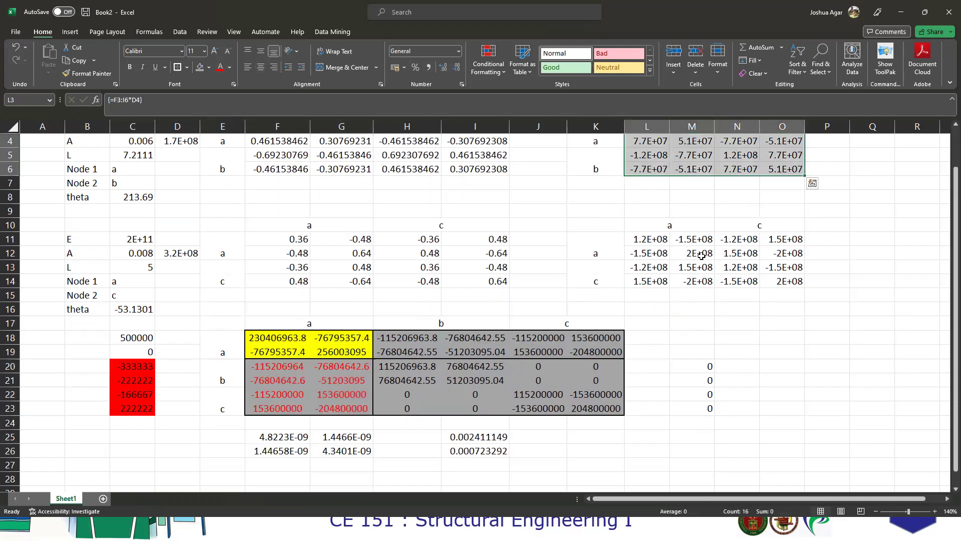
scroll(701, 256, down, 3)
scroll(528, 377, up, 4)
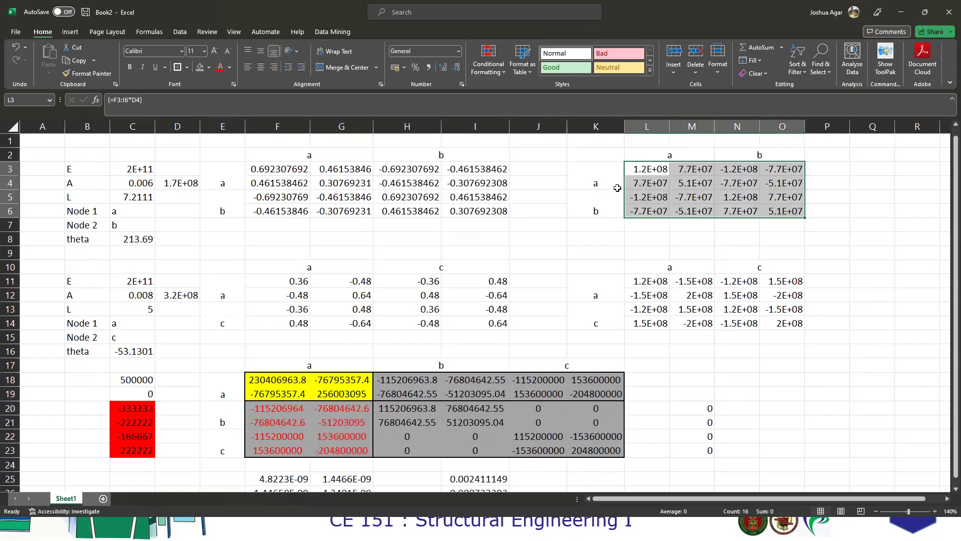
drag(609, 157, 749, 214)
key(ctrl+c)
scroll(400, 401, down, 5)
click(298, 323)
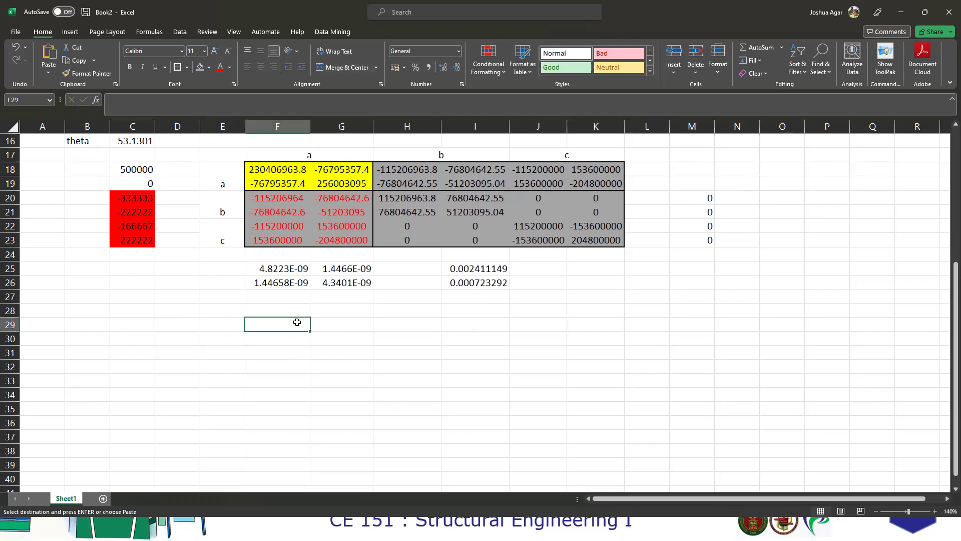
right_click(297, 325)
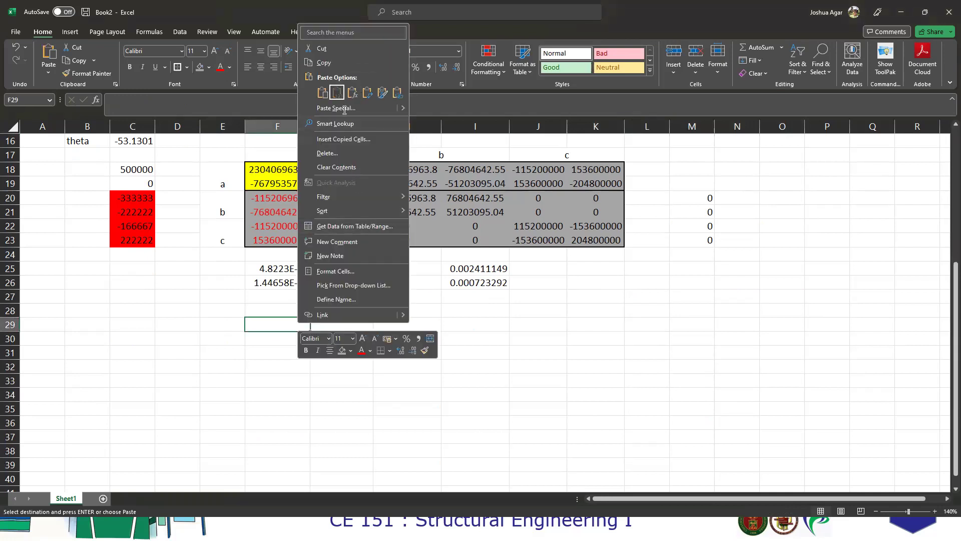
click(341, 95)
click(345, 438)
Delete the row and column node labels around the pasted member ab matrix, in F30:F33 and G29:J29.
drag(260, 342, 258, 378)
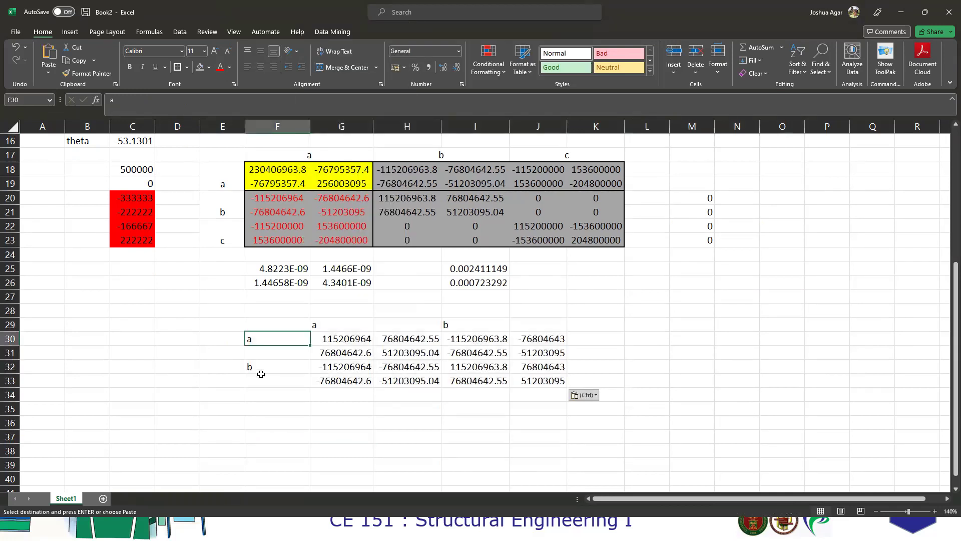
key(Delete)
drag(331, 324, 528, 331)
key(Delete)
Move node a's displacements from I25:I26 to M18:M19, above the zero support displacements.
scroll(520, 332, up, 4)
scroll(489, 340, down, 1)
scroll(485, 344, down, 1)
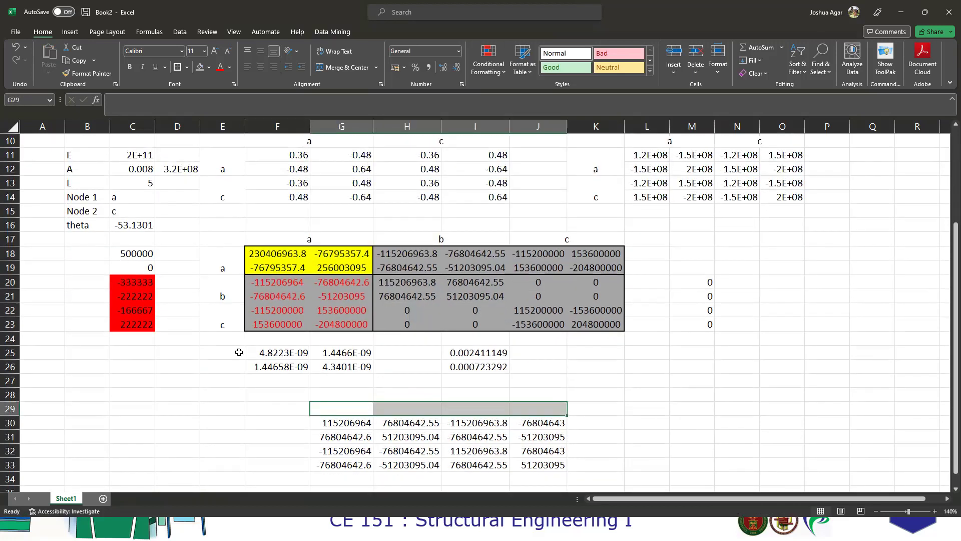
scroll(736, 313, up, 3)
drag(121, 382, 128, 423)
scroll(405, 424, down, 2)
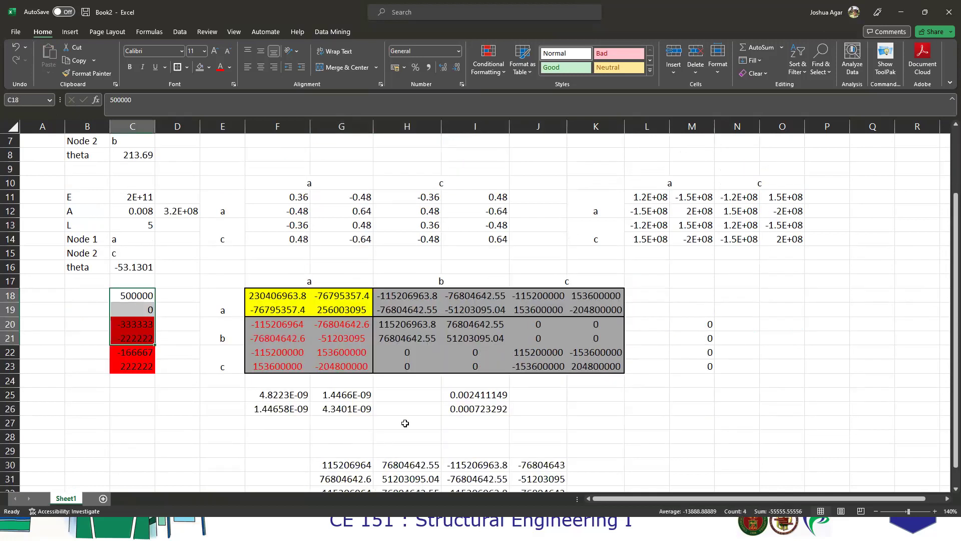
drag(470, 395, 469, 431)
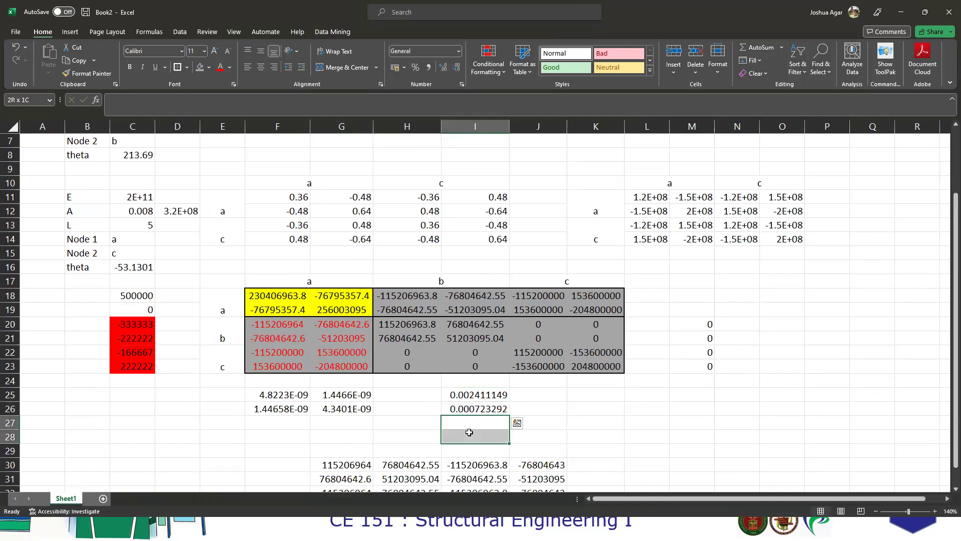
click(662, 383)
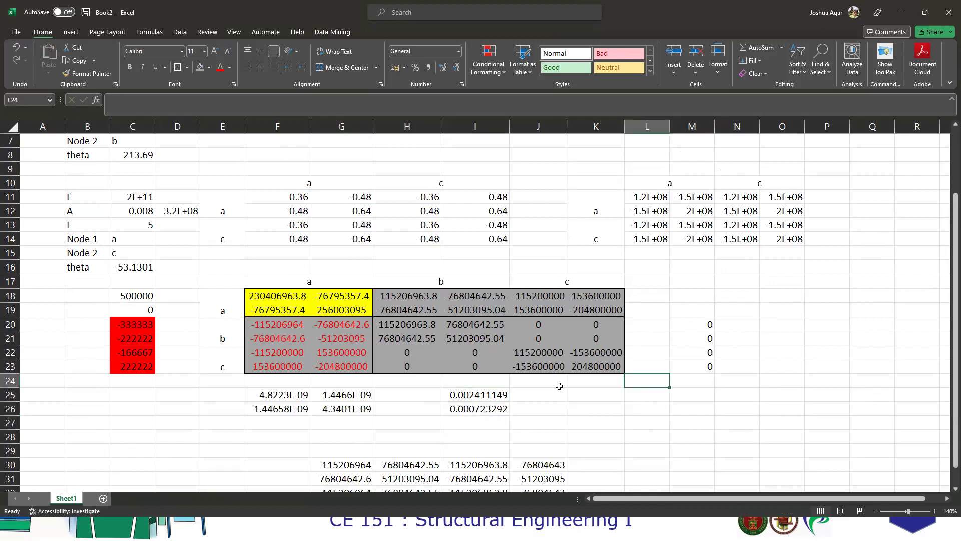
mouse_move(504, 395)
mouse_down()
mouse_move(496, 419)
mouse_move(493, 408)
mouse_up()
key(ctrl+c)
click(689, 295)
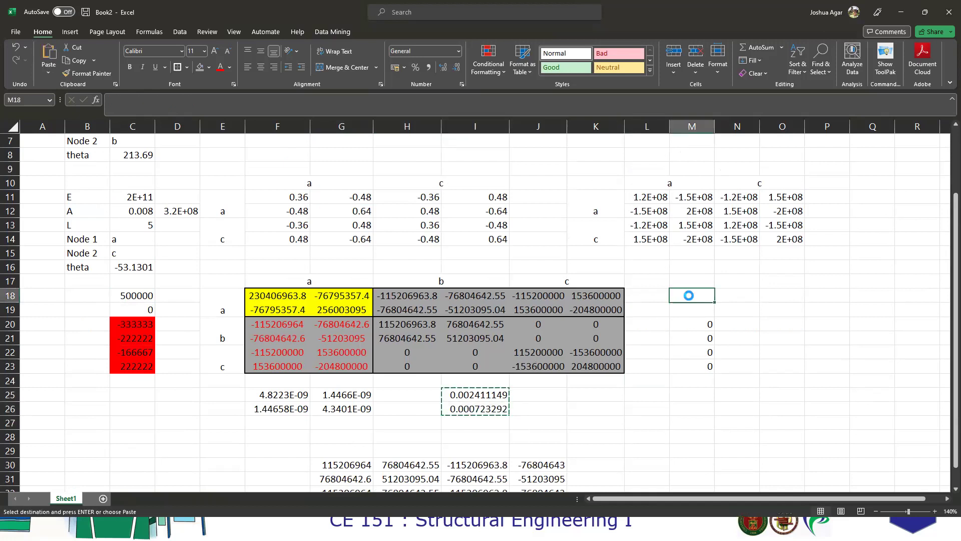
key(Return)
drag(689, 297, 697, 340)
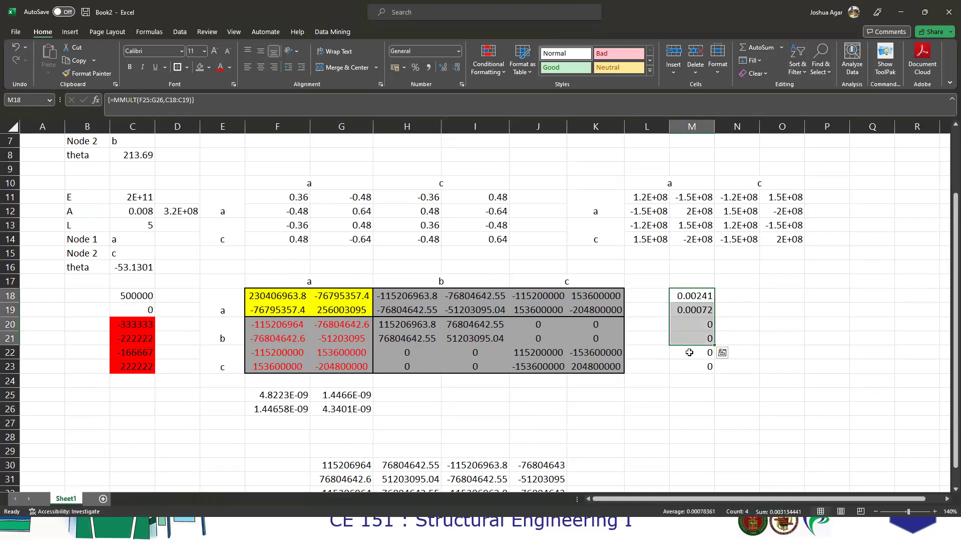
scroll(686, 263, up, 2)
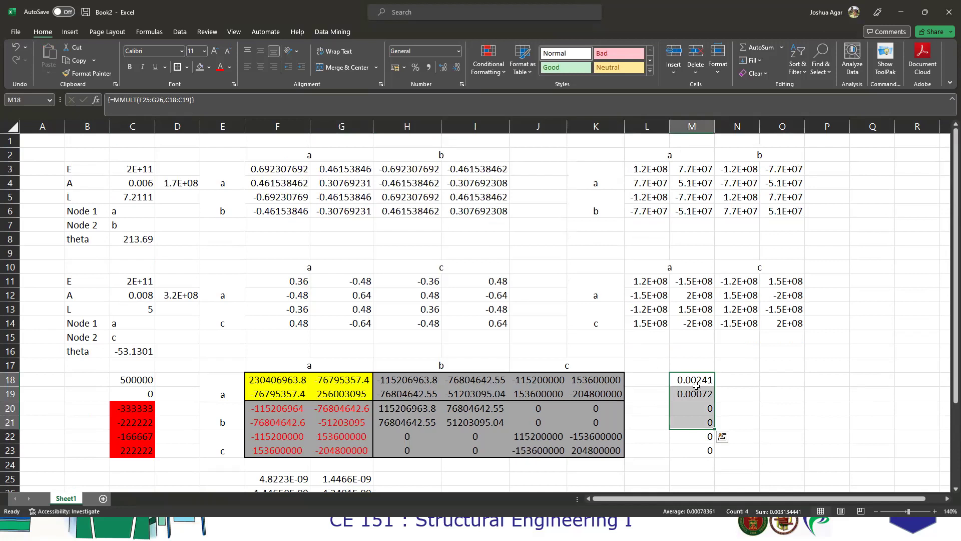
Merge and center N18:N19, N20:N21 and N22:N23 beside the displacement vector and label them a, b and c.
drag(741, 379, 741, 392)
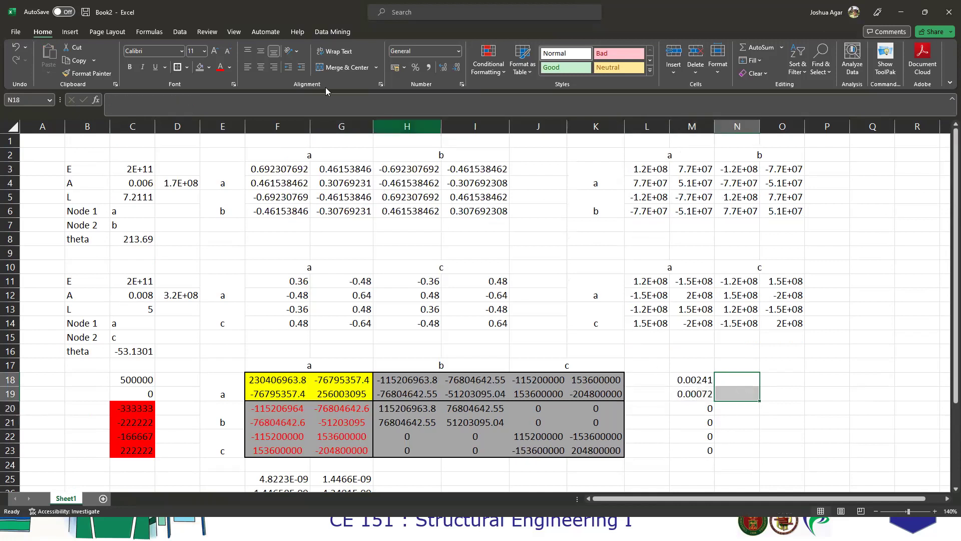
click(317, 72)
text(a)
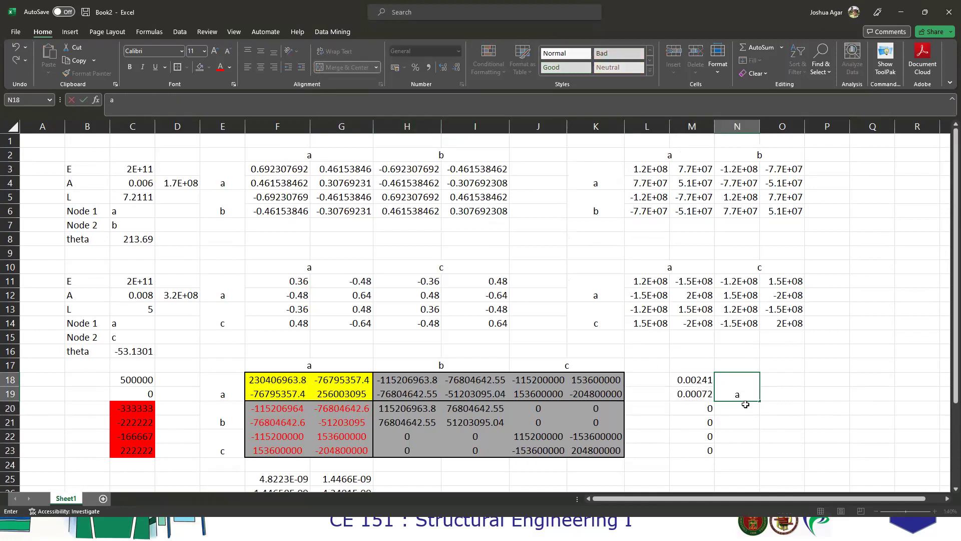
drag(745, 404, 741, 424)
click(320, 67)
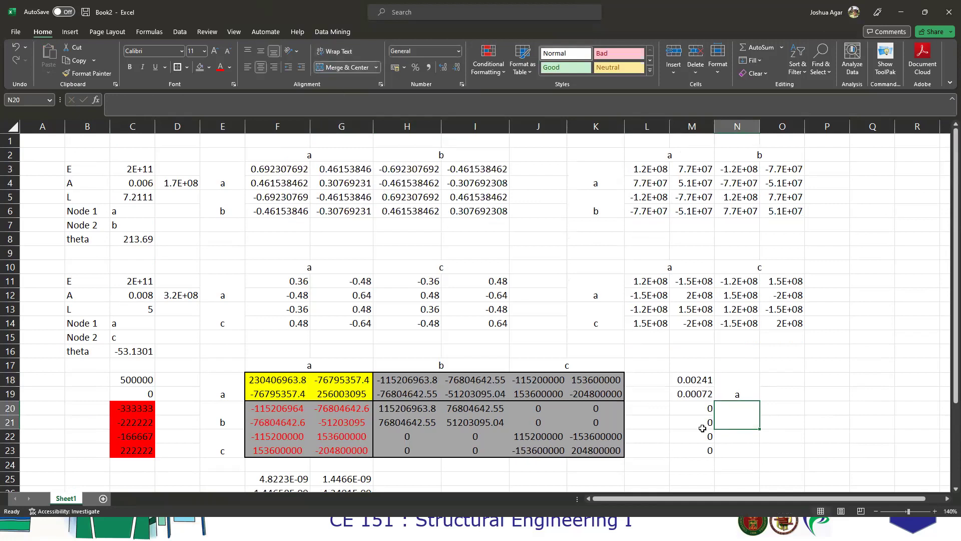
text(b)
drag(739, 438, 736, 451)
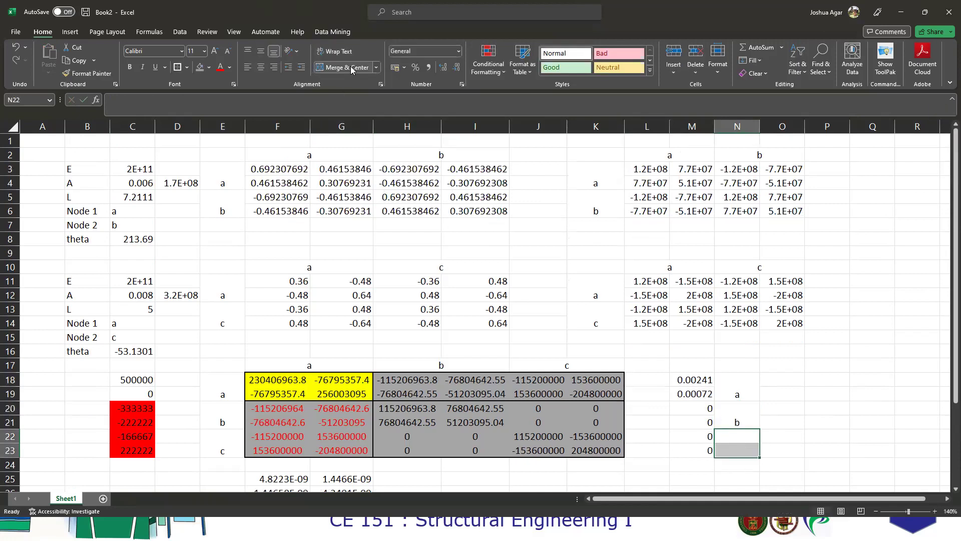
click(347, 67)
text(c)
Copy the node labels in N18:N23 to B18:B23 beside the force vector.
drag(738, 380, 738, 450)
key(ctrl+c)
click(82, 380)
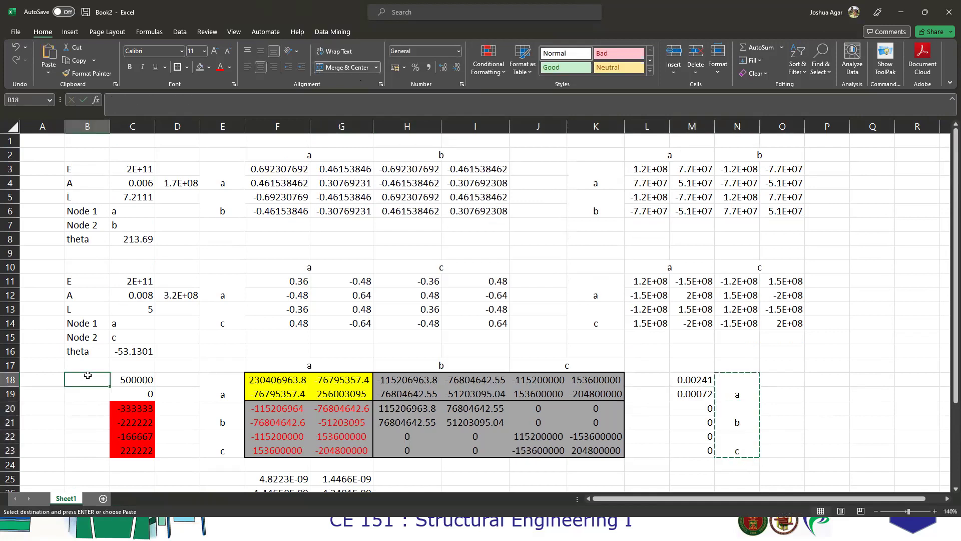
key(ctrl+v)
Copy the displacements of nodes a and b (M18:M21) and paste them as values at L30.
drag(693, 381, 697, 424)
key(ctrl+c)
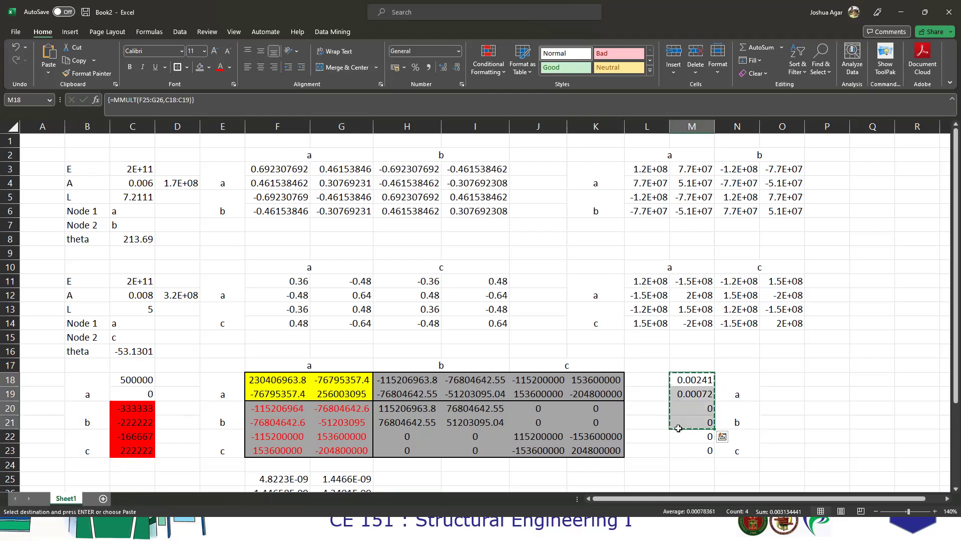
scroll(620, 407, down, 4)
click(660, 378)
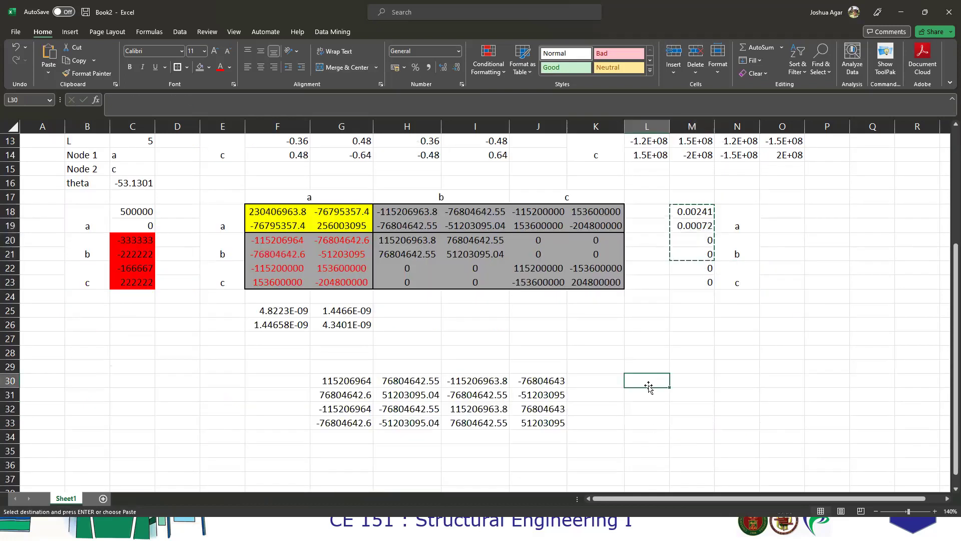
right_click(658, 390)
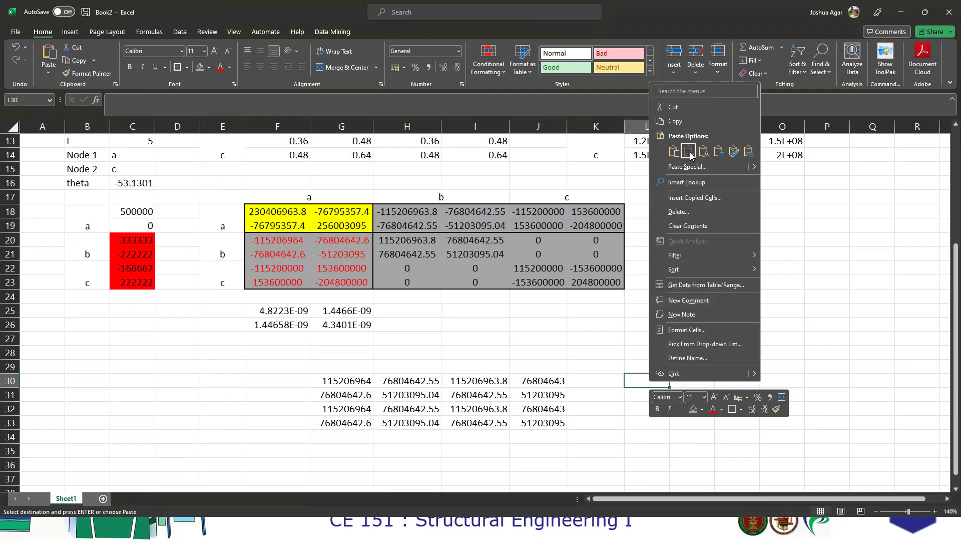
click(690, 155)
Compute member ab's end forces in E30:E33 with the array formula =MMULT(G30:J33,L30:L33).
drag(232, 378, 231, 417)
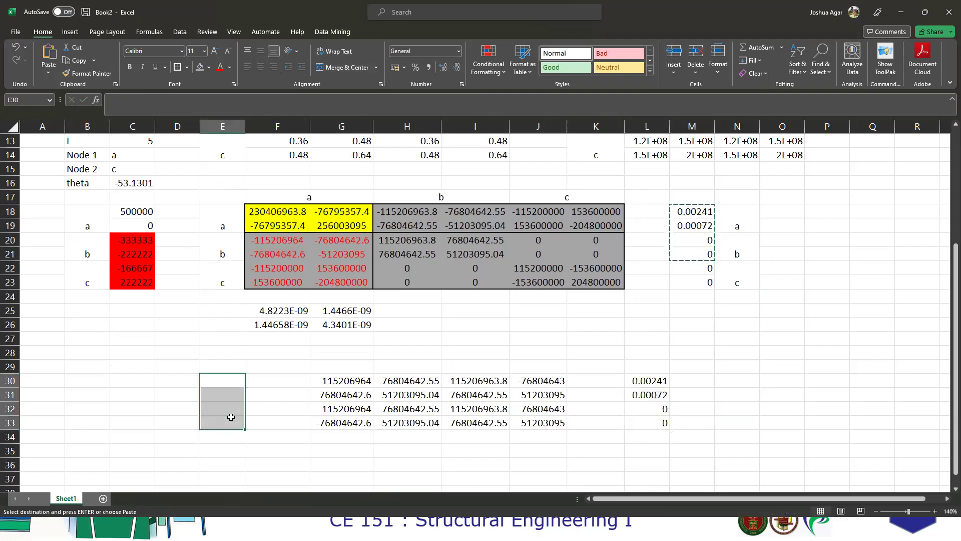
text(=mmult()
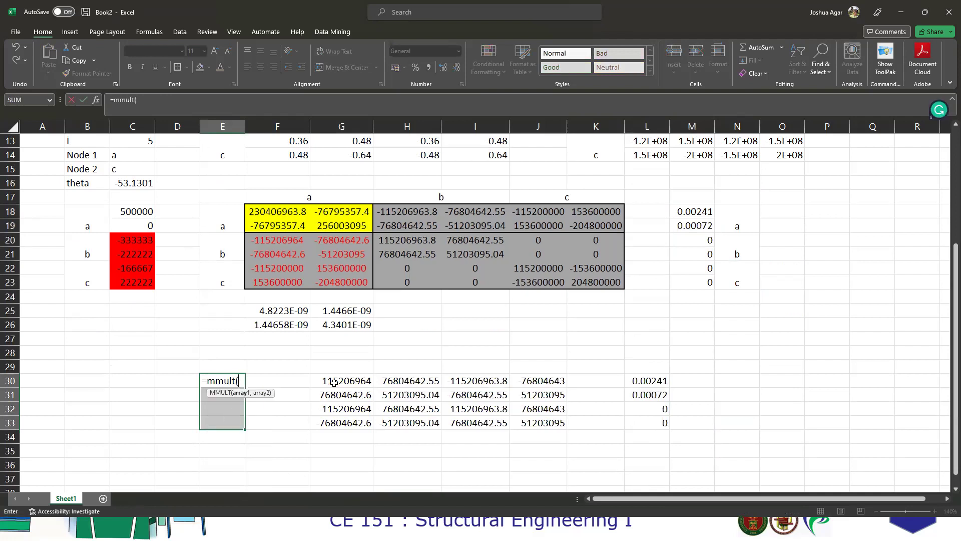
drag(334, 382, 563, 423)
text(,)
drag(641, 378, 650, 422)
text())
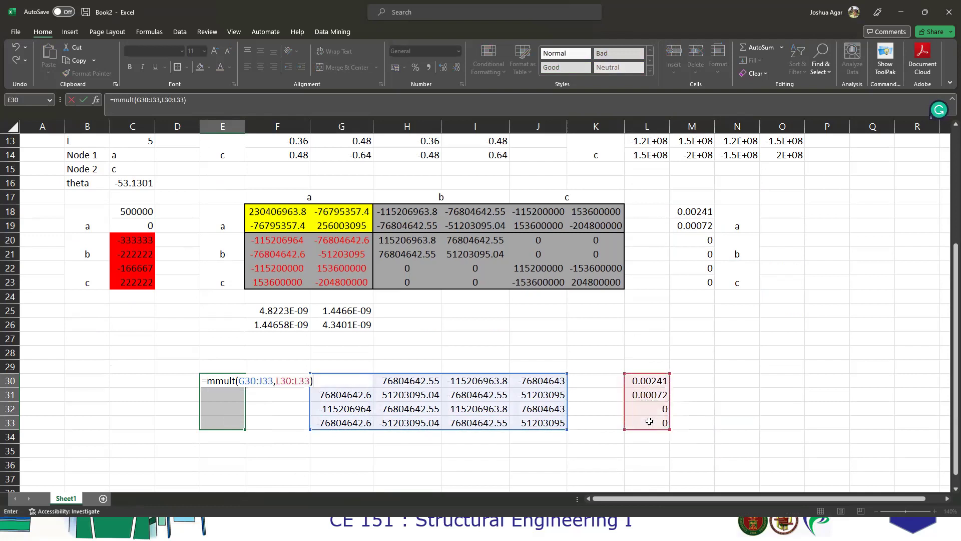
key(ctrl+shift+Return)
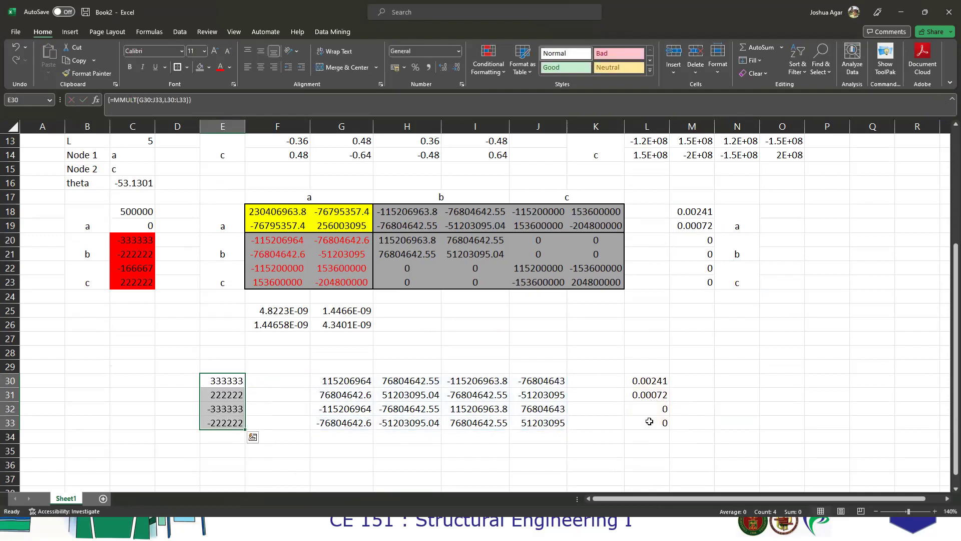
Examine the horizontal and vertical end forces of member ab at both nodes in E30:E33.
click(224, 403)
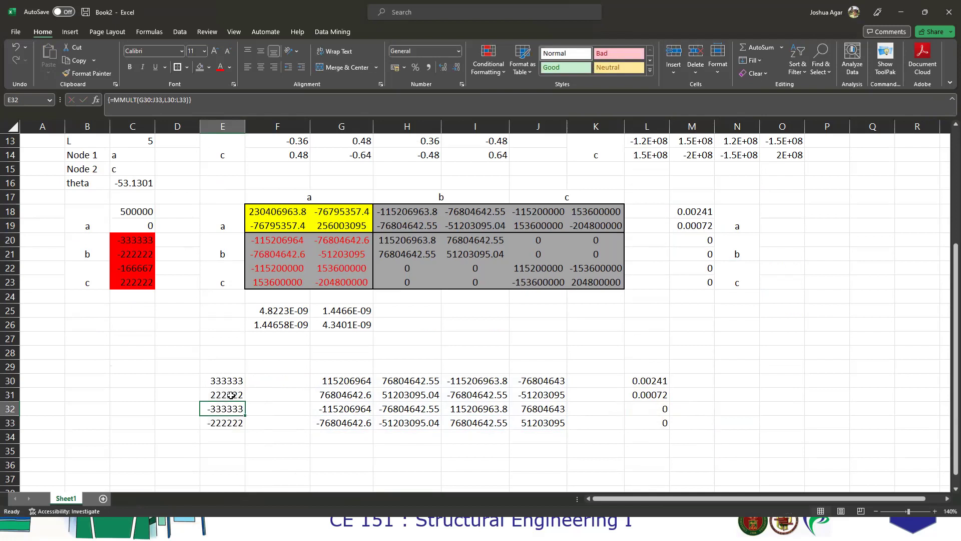
drag(224, 379, 220, 426)
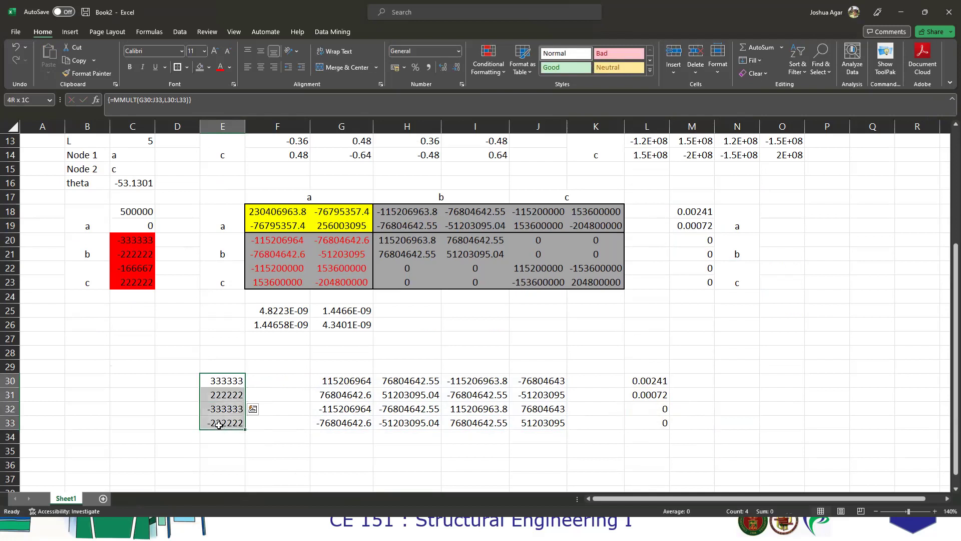
click(220, 412)
click(232, 386)
click(232, 407)
click(233, 382)
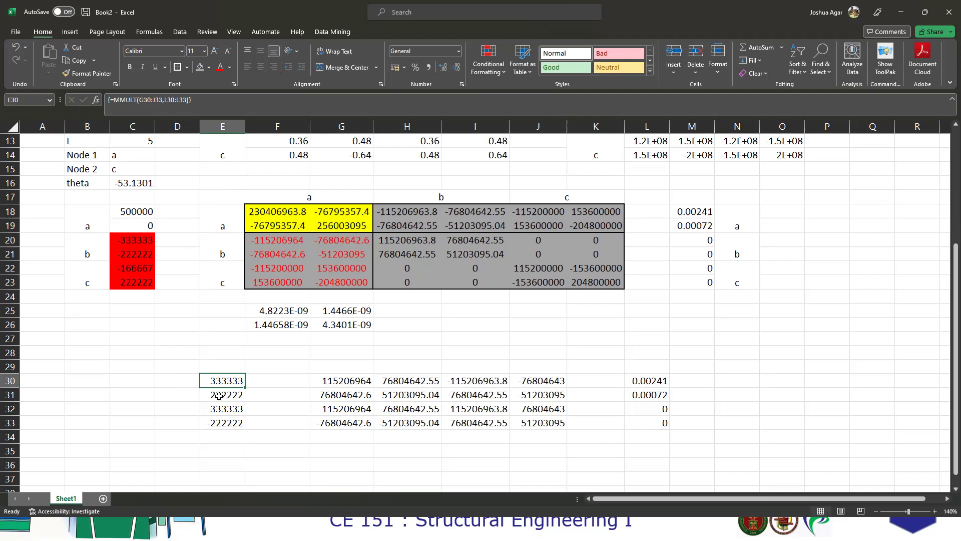
Compute member ab's resultant force in E35 with the array formula =SQRT((E30^2)+(E31^2)).
click(235, 452)
text(=)
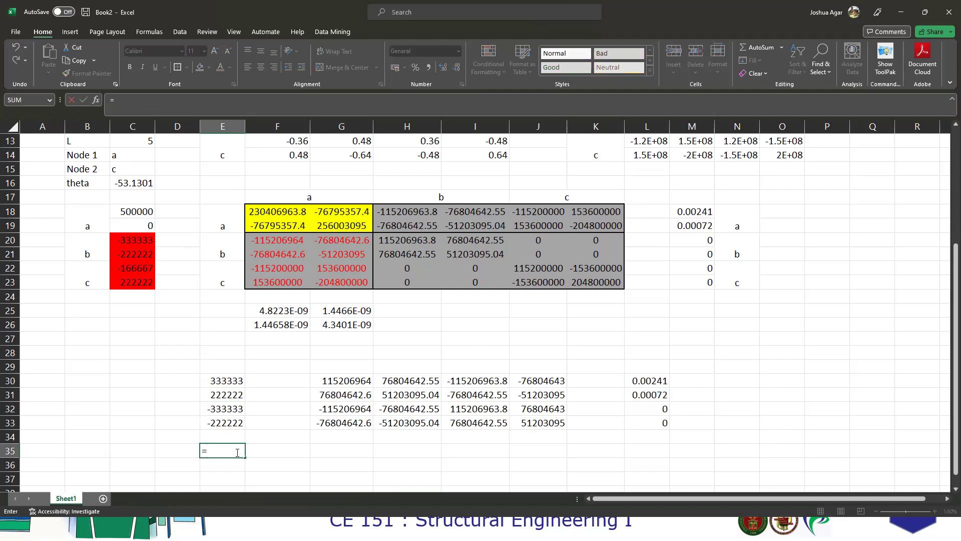
text(sqrt()
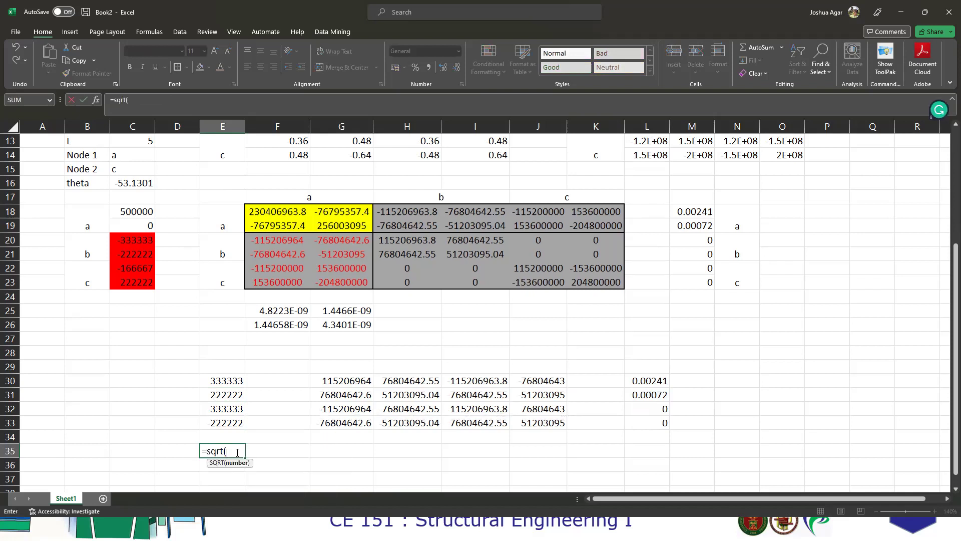
text(()
click(221, 379)
text(^2)+)
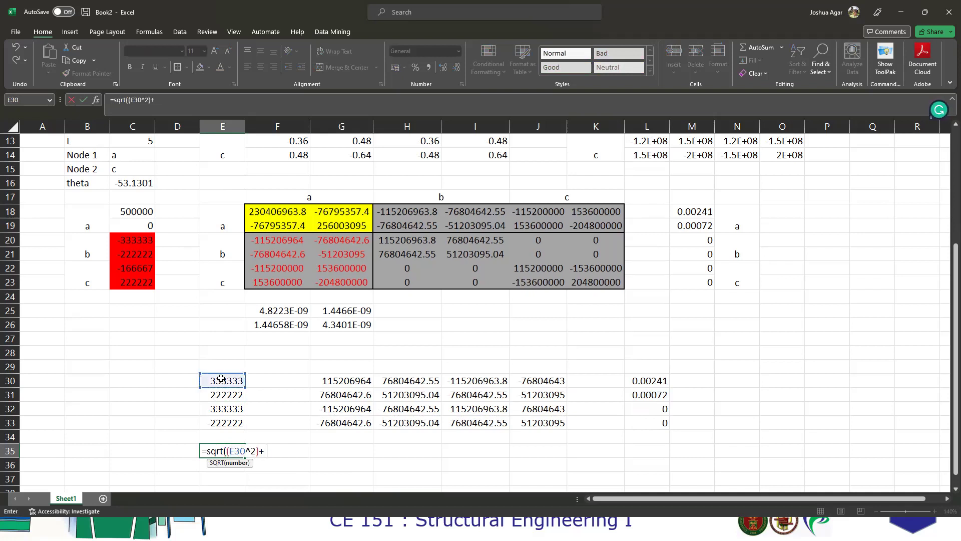
text(()
click(232, 395)
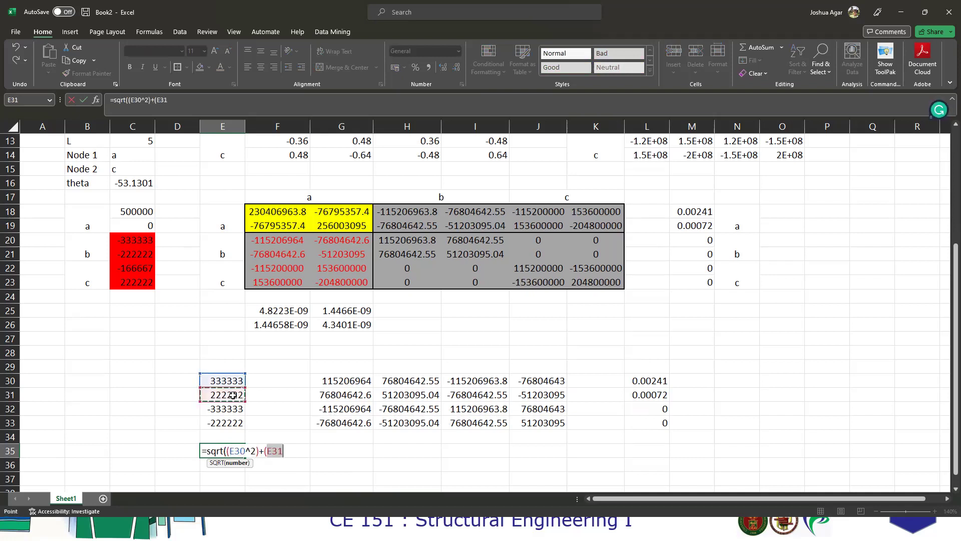
text(^2)))
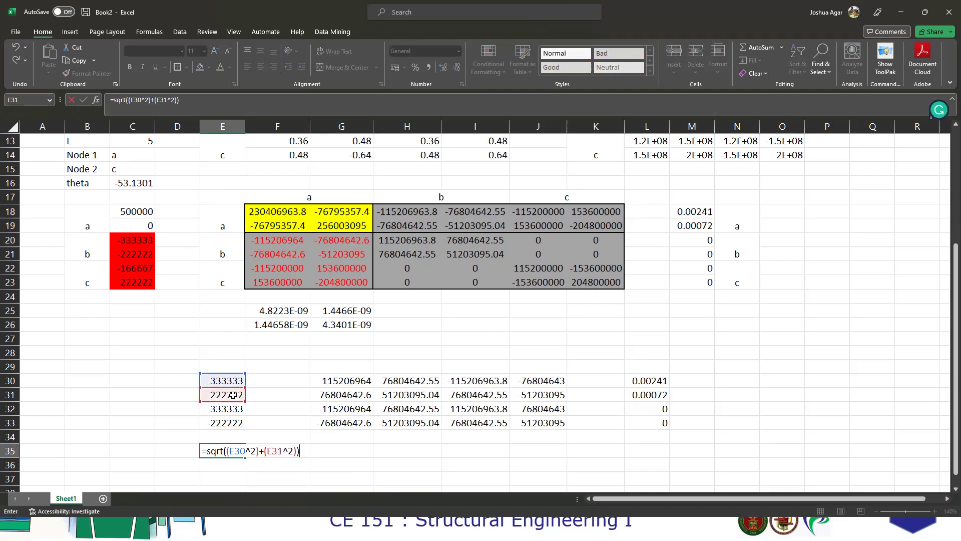
key(ctrl+shift+Return)
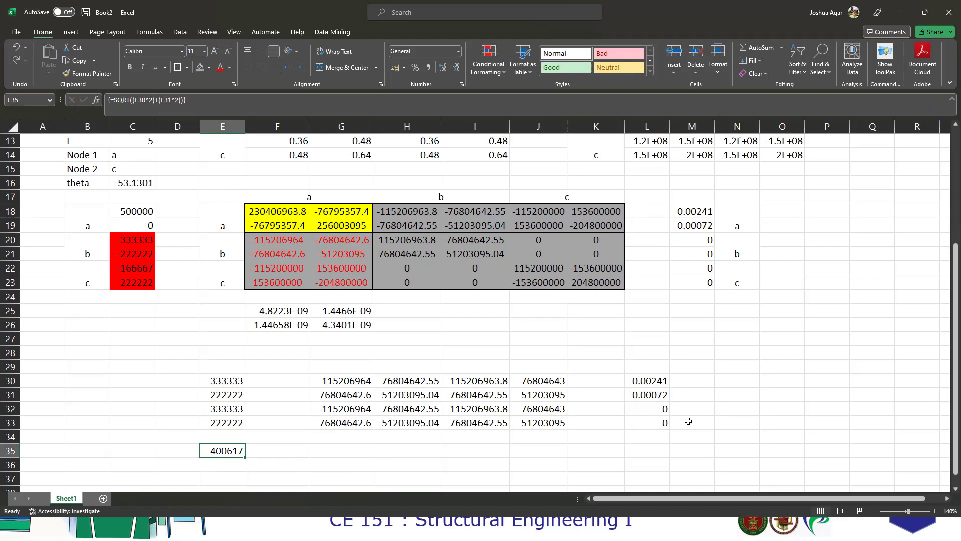
Copy member ac's stiffness matrix with its node labels (K10:O14) and paste it as values at G36.
scroll(689, 421, up, 4)
drag(601, 268, 786, 323)
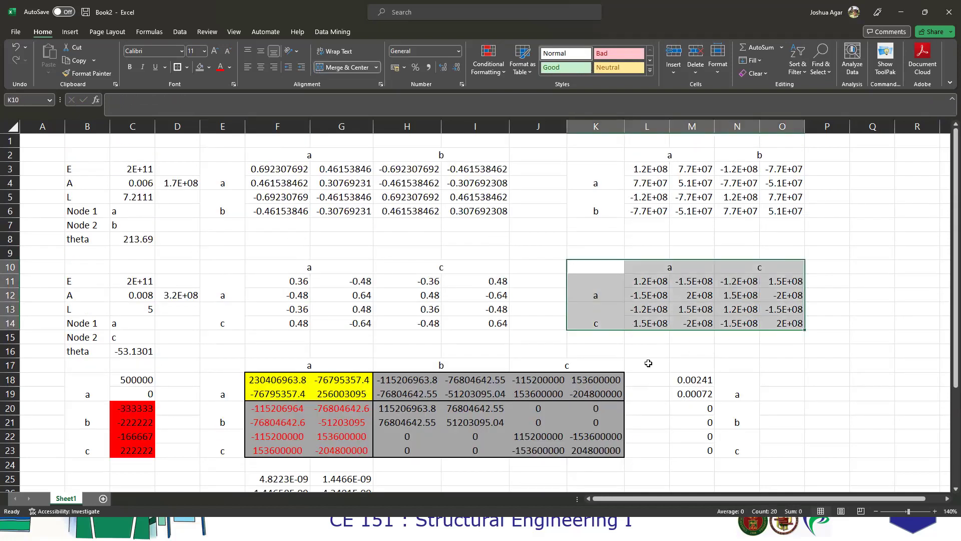
key(ctrl+c)
scroll(648, 363, down, 9)
scroll(344, 337, up, 2)
click(345, 339)
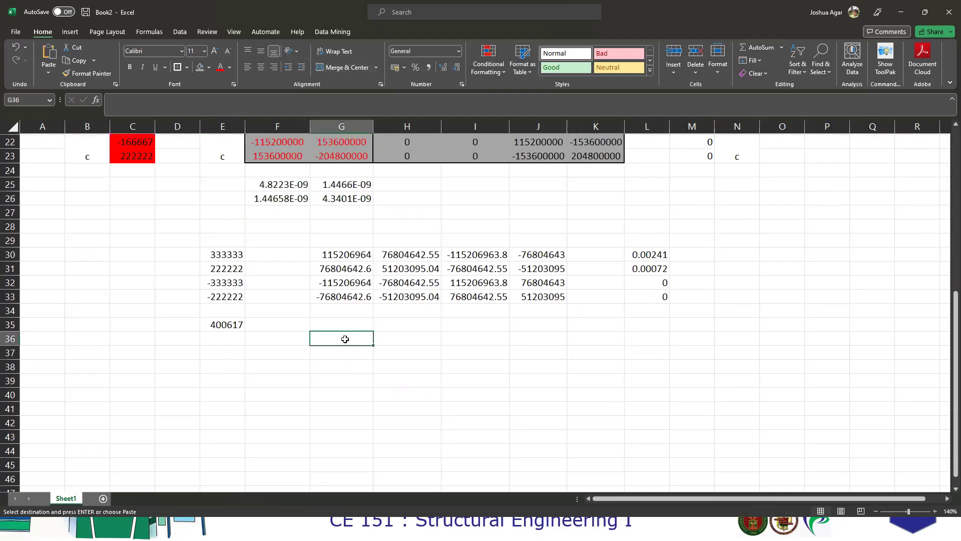
right_click(346, 339)
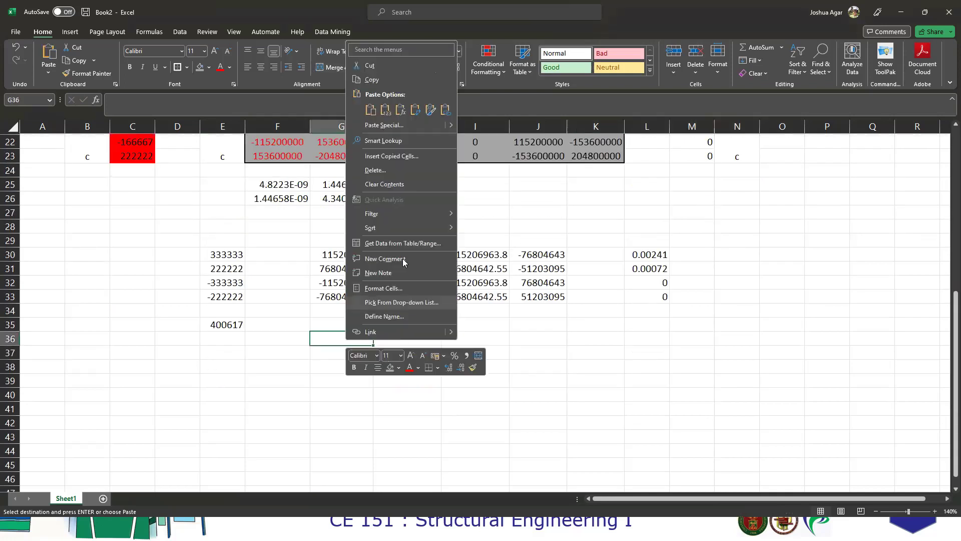
click(385, 108)
Copy the displacements of node a (M18:M19) and node c (M22:M23) as values into M37:M38 and M39:M40.
scroll(632, 341, up, 3)
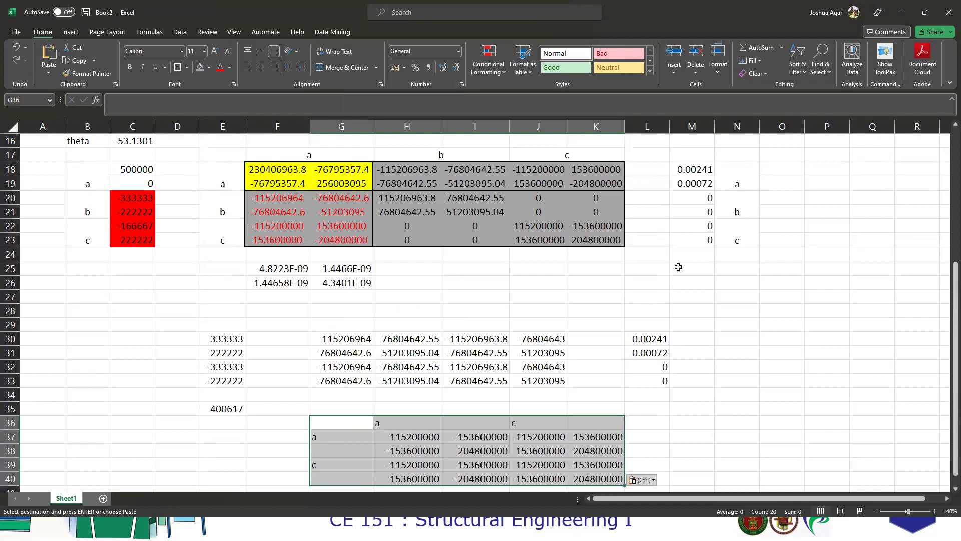
drag(694, 211, 698, 226)
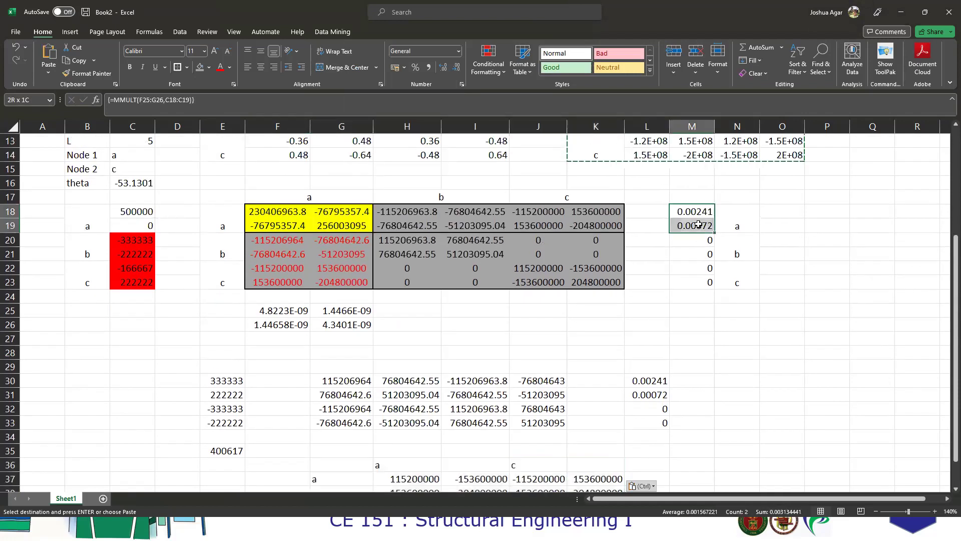
scroll(665, 350, down, 3)
click(686, 349)
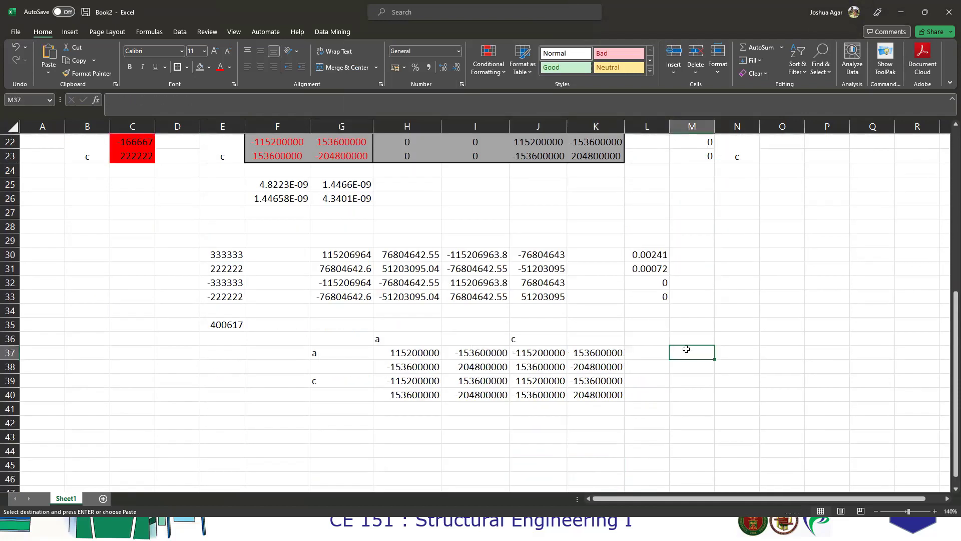
right_click(708, 355)
click(726, 120)
scroll(703, 198, up, 3)
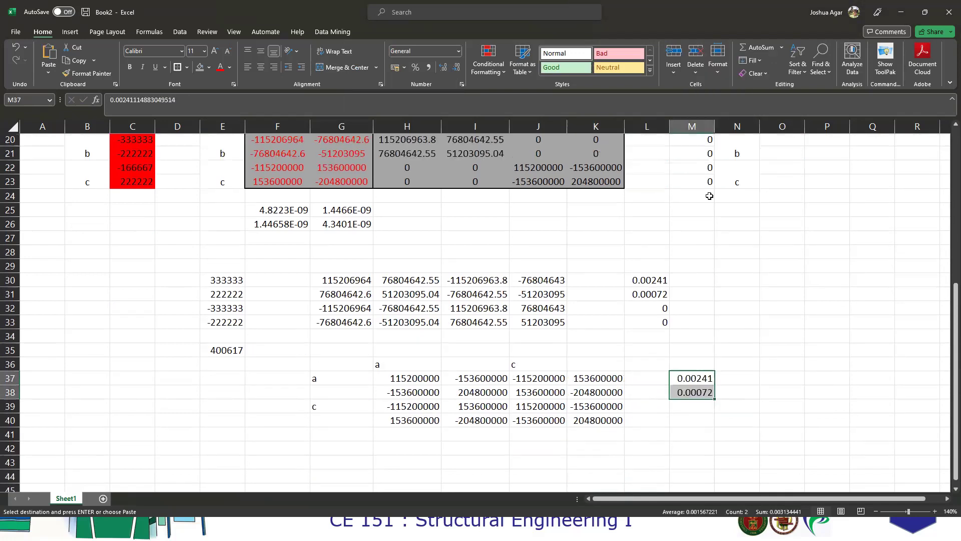
drag(702, 187, 703, 199)
key(ctrl+c)
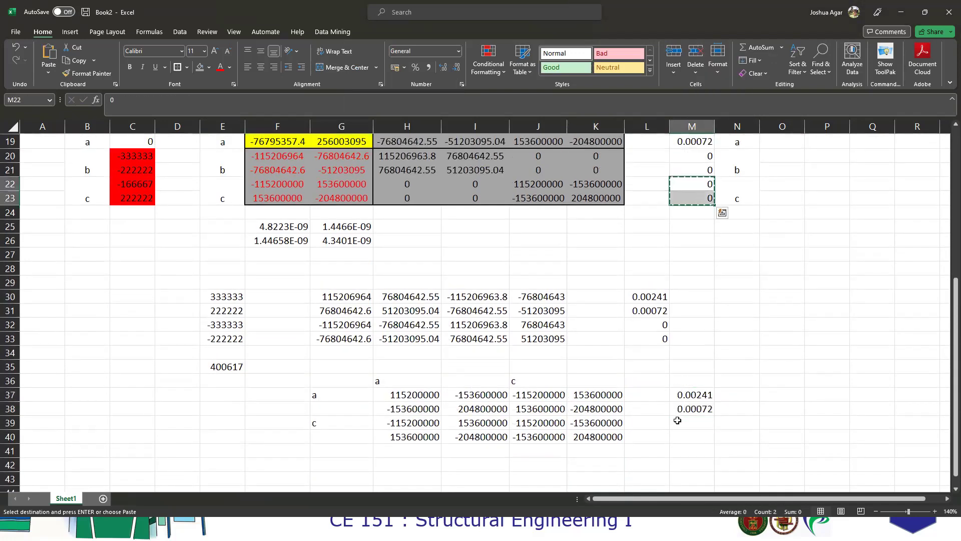
click(681, 421)
right_click(682, 422)
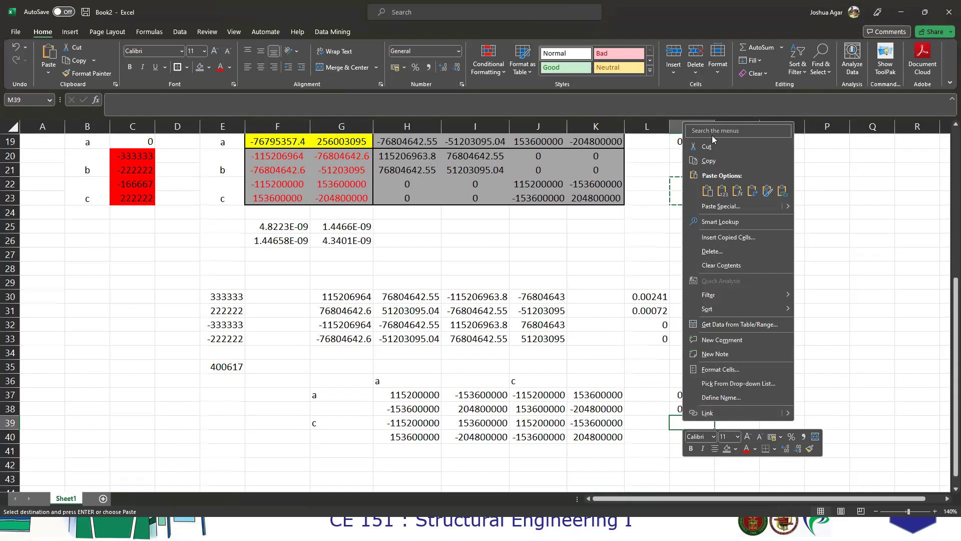
click(721, 191)
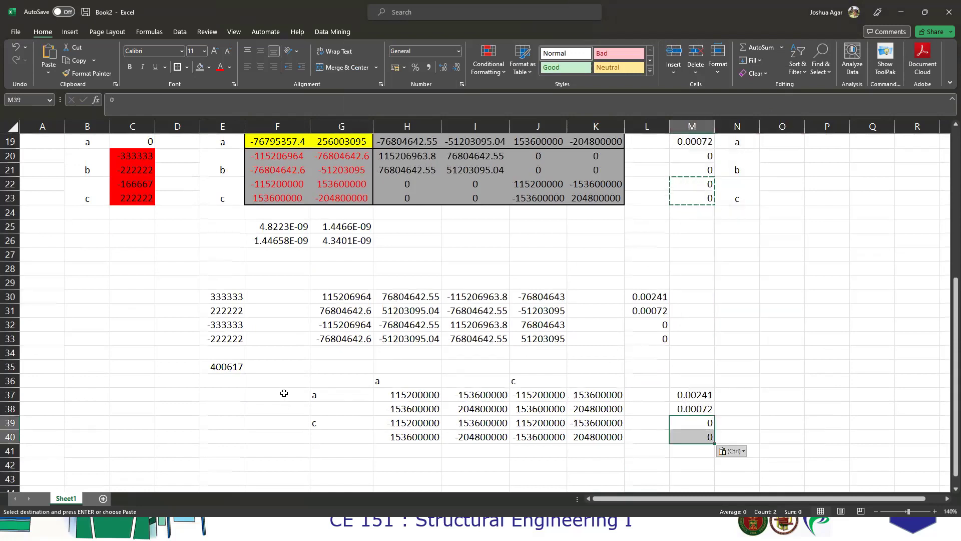
Compute member ac's end forces in F37:F40 with the array formula =MMULT(H37:K40,M37:M40).
drag(281, 393, 281, 432)
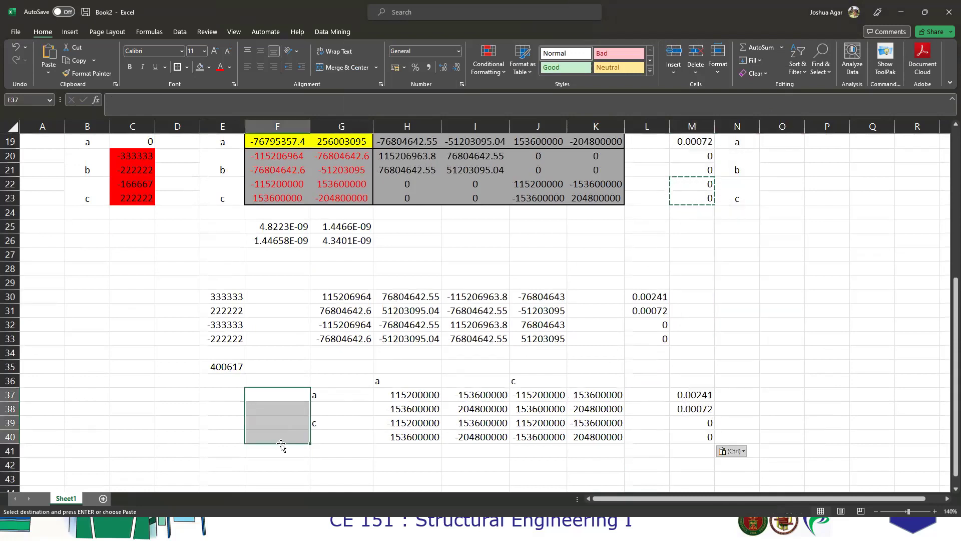
text(=mmult()
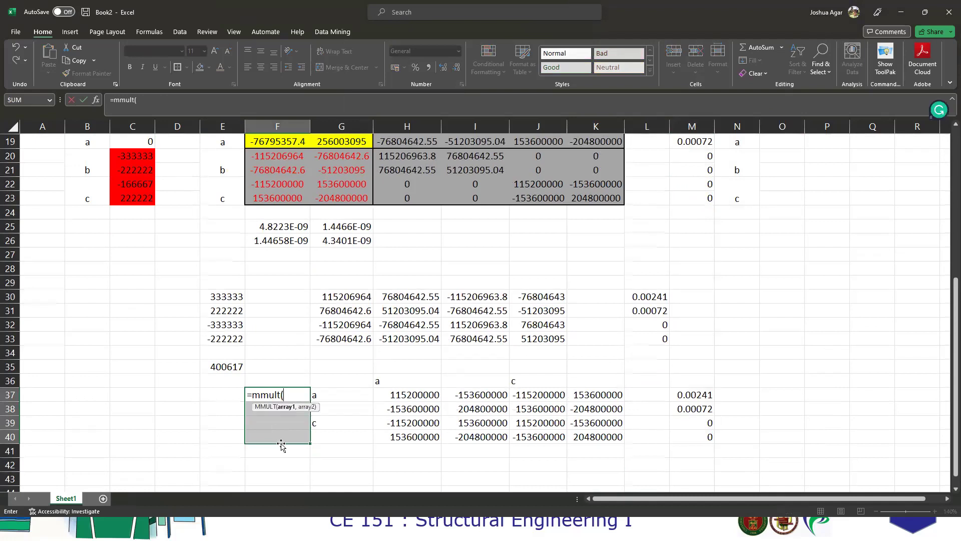
drag(391, 393, 648, 444)
text(,)
drag(704, 396, 707, 436)
text())
key(ctrl+shift+Return)
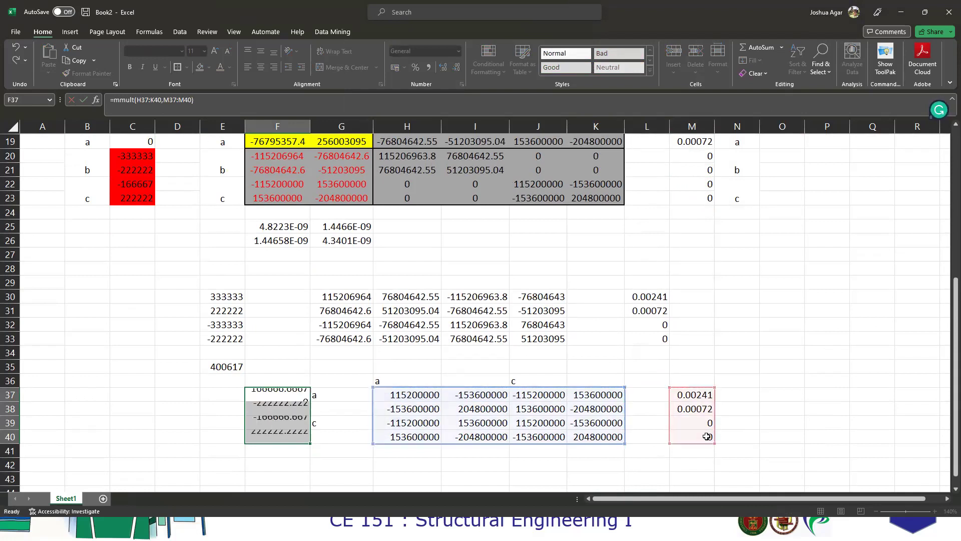
Copy the resultant force formula from E35 to F42 to get member ac's force from F37 and F38.
scroll(308, 404, down, 1)
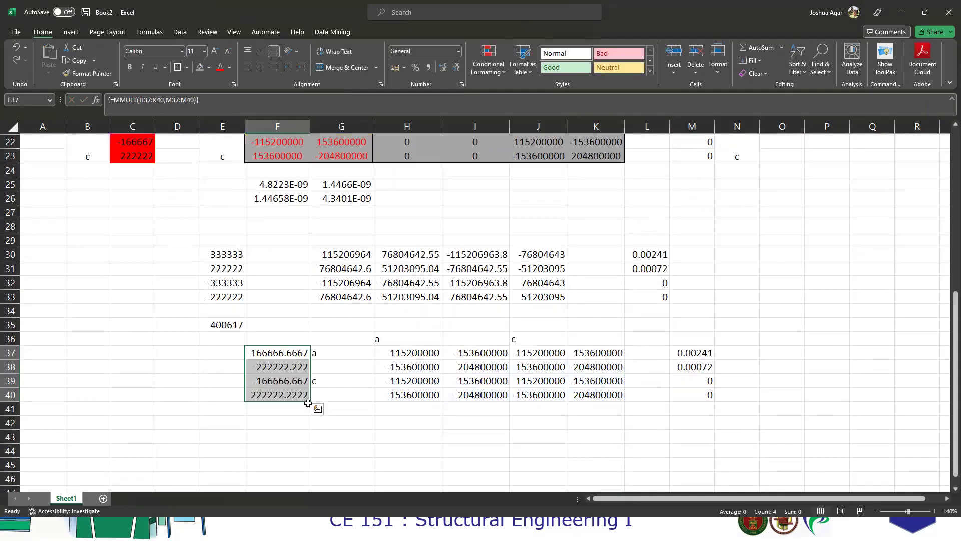
click(258, 408)
click(226, 324)
key(ctrl+c)
click(263, 422)
key(ctrl+v)
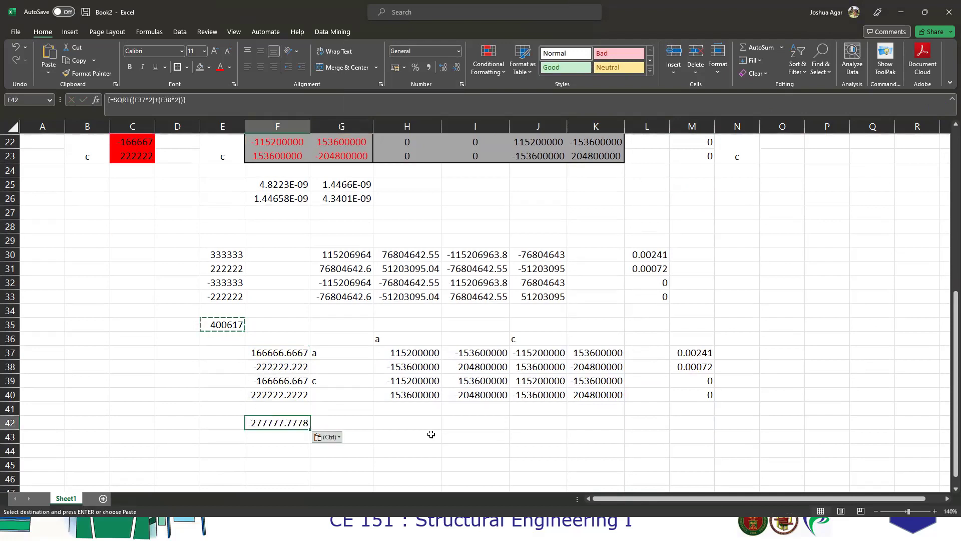
click(415, 434)
click(296, 425)
Review the property and stiffness blocks of members ab and ac and the assembled node a block in F18:G19.
scroll(275, 420, up, 1)
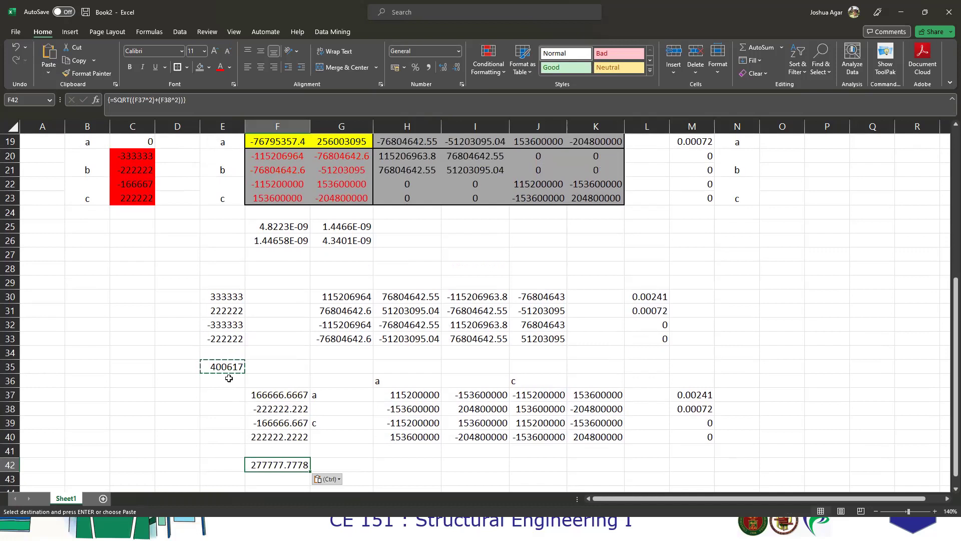
scroll(229, 378, up, 2)
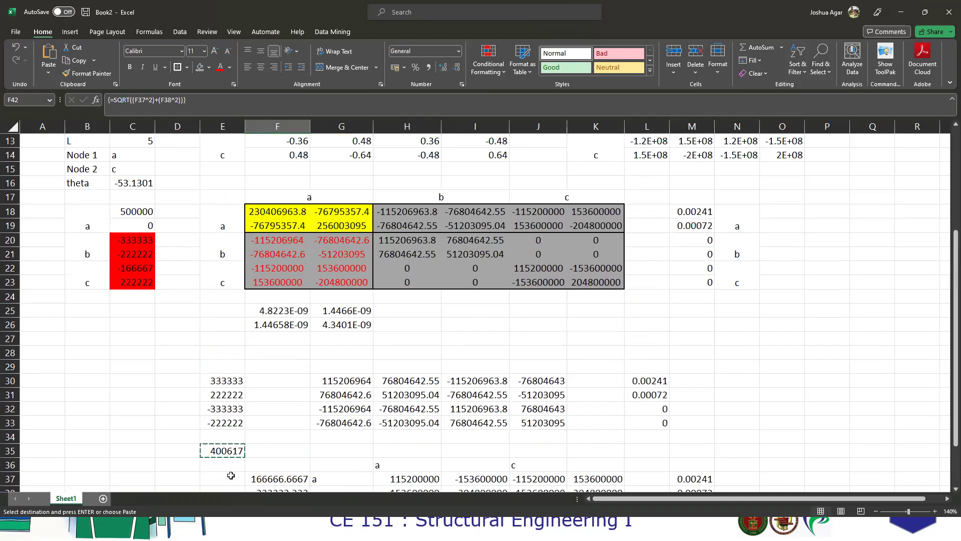
scroll(233, 475, up, 4)
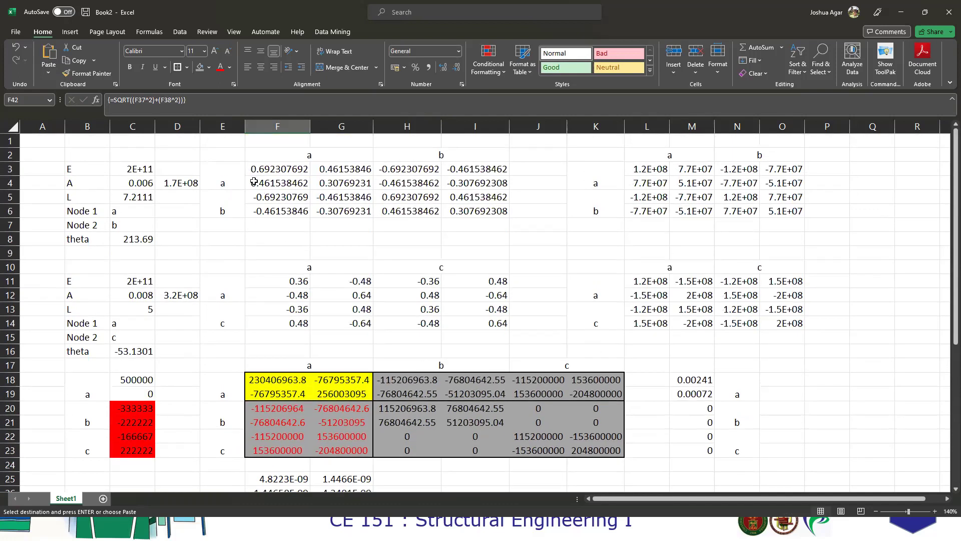
drag(103, 140, 764, 243)
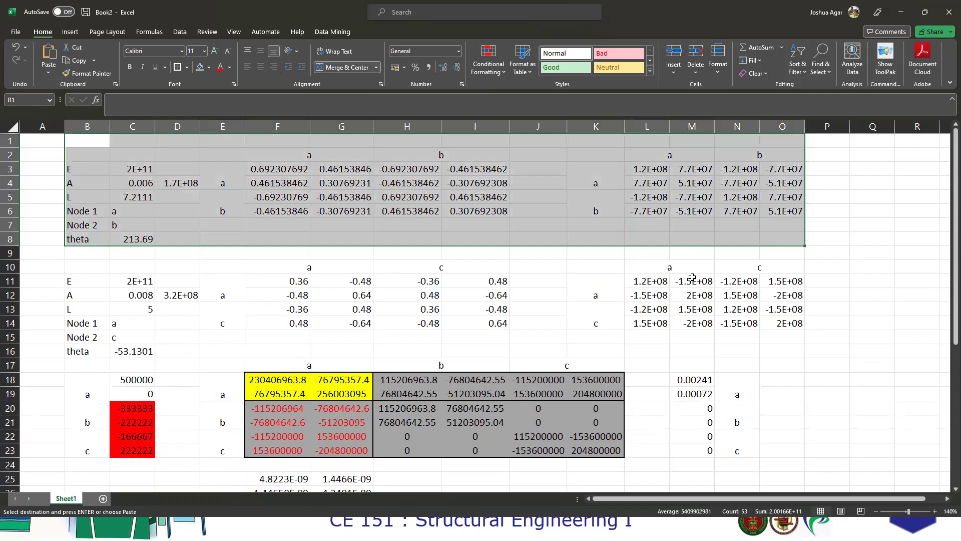
drag(111, 273, 744, 344)
drag(74, 259, 762, 358)
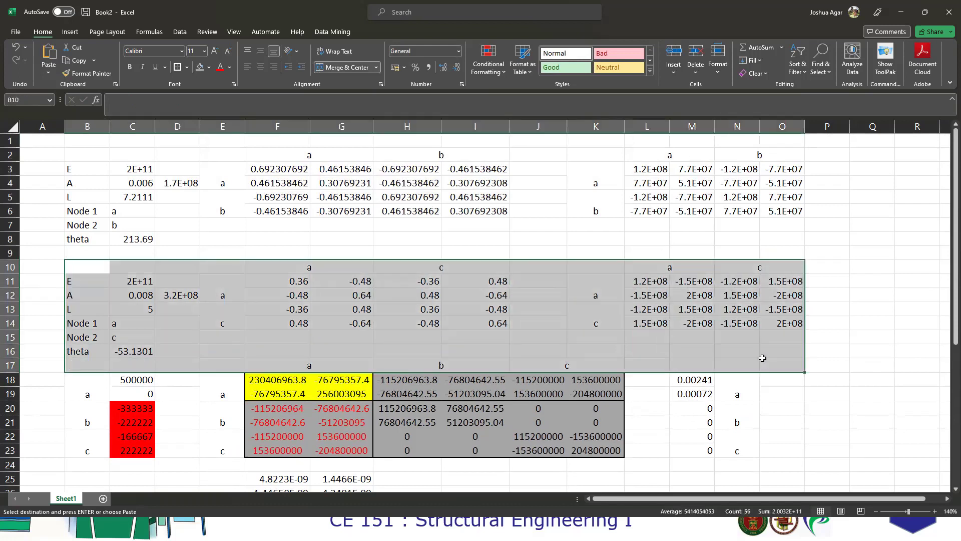
drag(283, 281, 329, 293)
drag(647, 284, 695, 297)
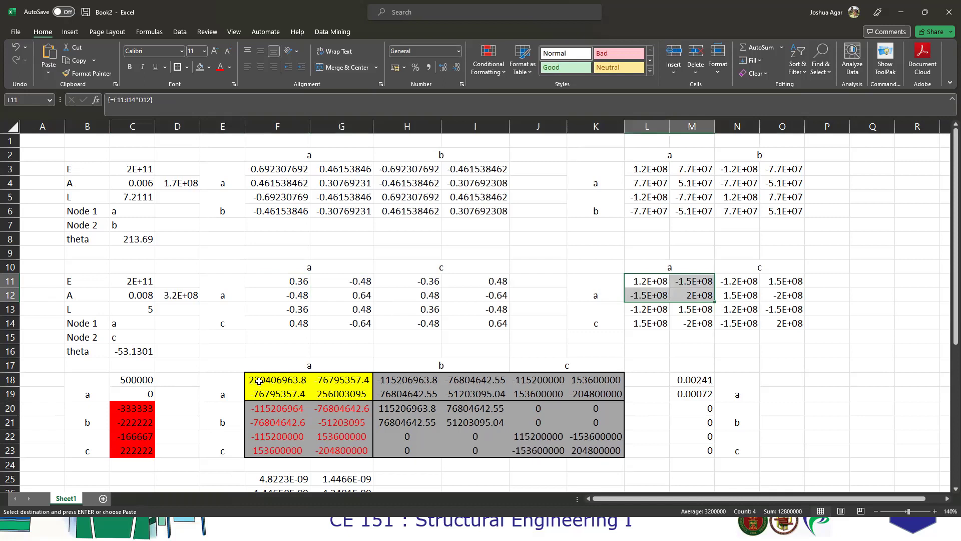
drag(256, 383, 332, 391)
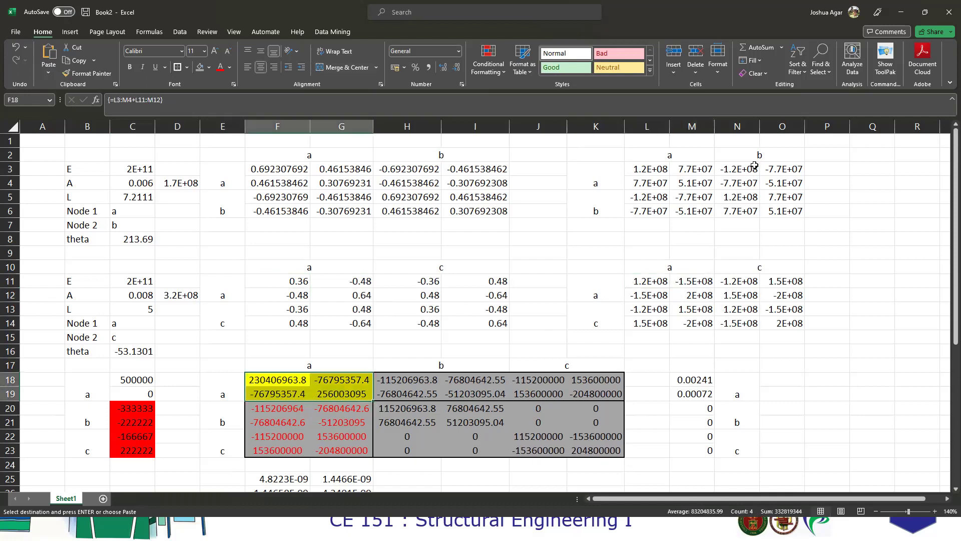
key(ctrl+v)
scroll(315, 435, down, 2)
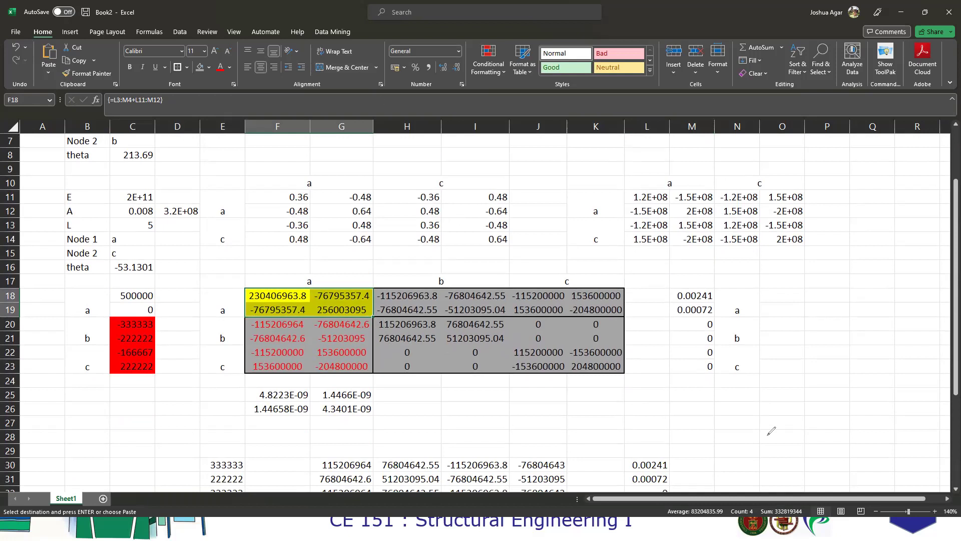
Sketch three members meeting at a joint over the worksheet, mark each member and the joint, and erase the drawing.
drag(666, 453, 814, 450)
drag(759, 289, 740, 393)
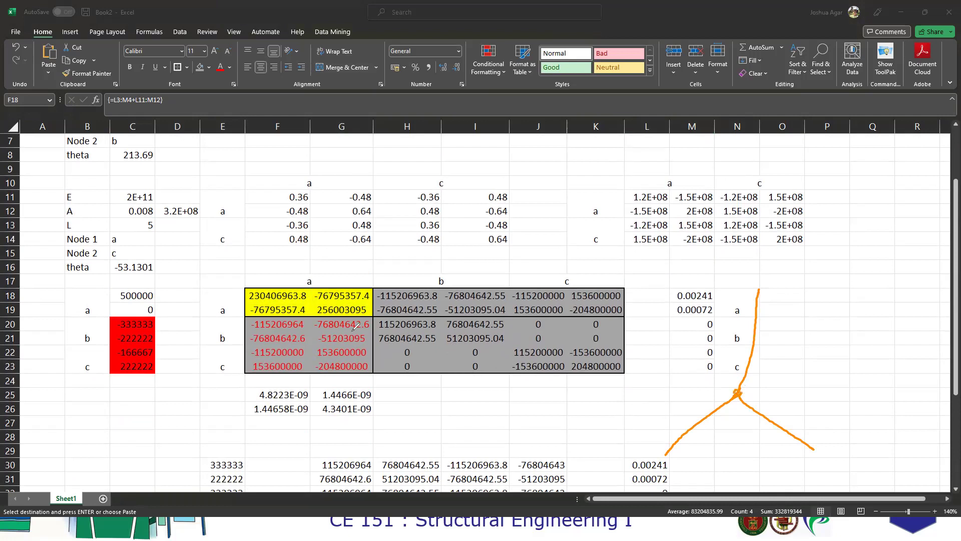
drag(765, 329, 778, 326)
drag(708, 409, 685, 395)
drag(809, 384, 779, 410)
drag(735, 390, 748, 386)
drag(776, 322, 778, 334)
drag(771, 321, 766, 330)
drag(734, 382, 744, 408)
mouse_move(814, 396)
mouse_down()
mouse_move(732, 395)
mouse_move(739, 392)
mouse_move(738, 400)
mouse_up()
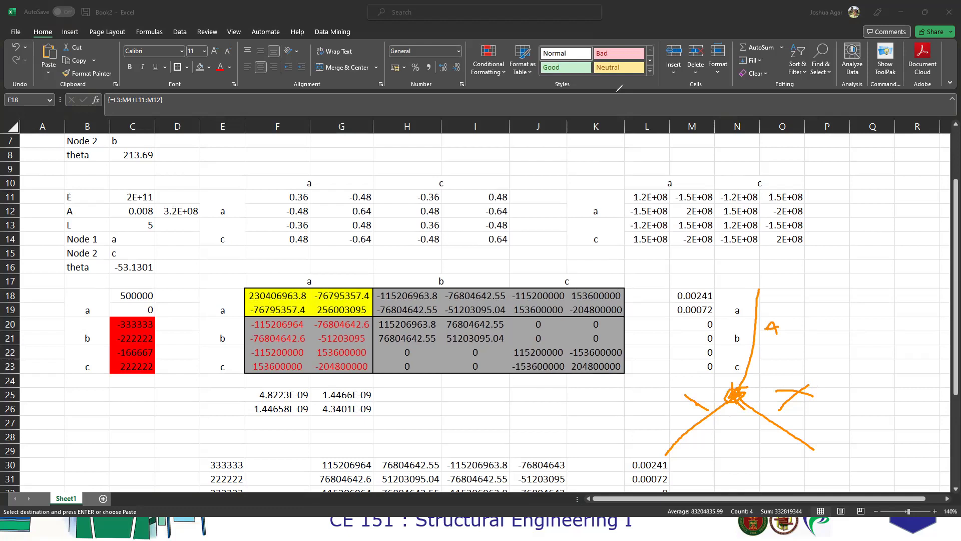
key(e)
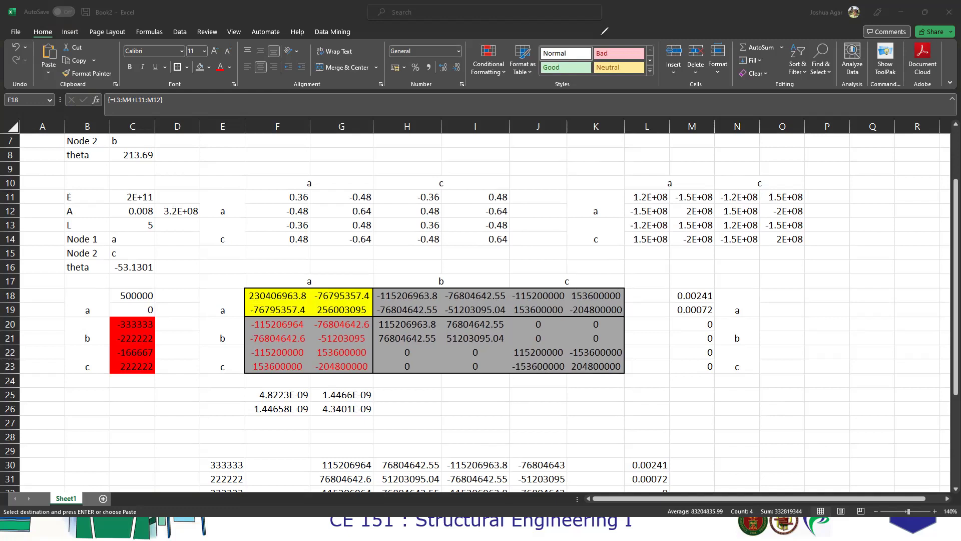
Switch to the Example 5.2 slideshow and view the slides isolating members ab and ac.
key(alt+Tab)
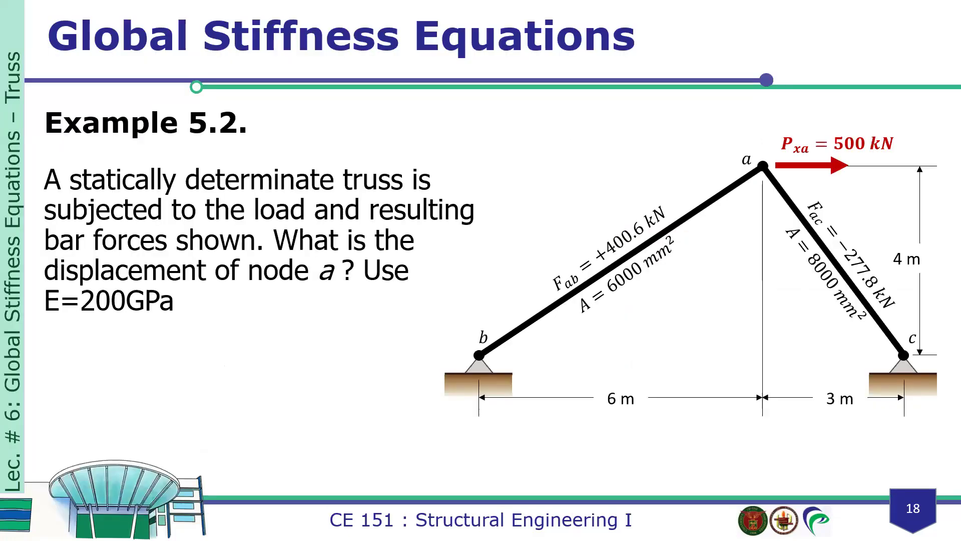
key(Right)
key(Right)
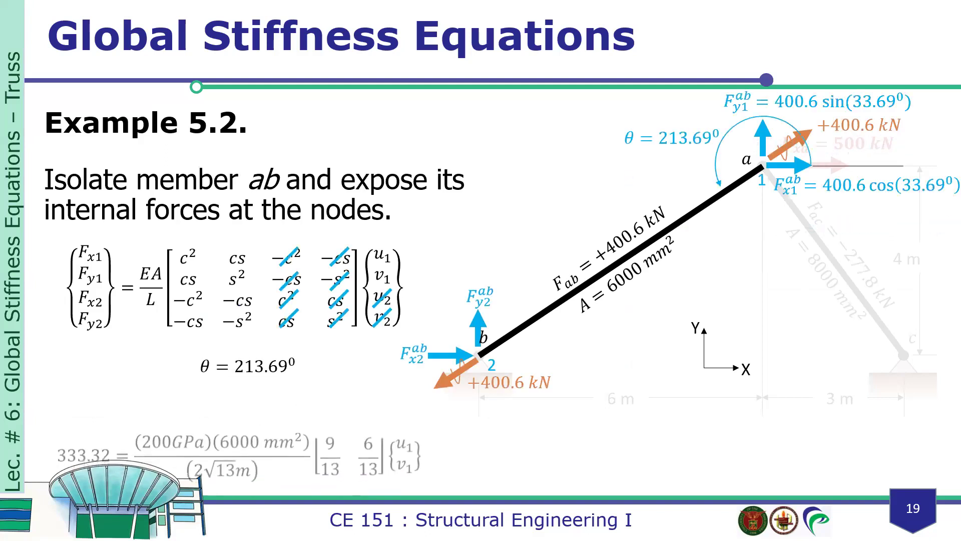
key(Right)
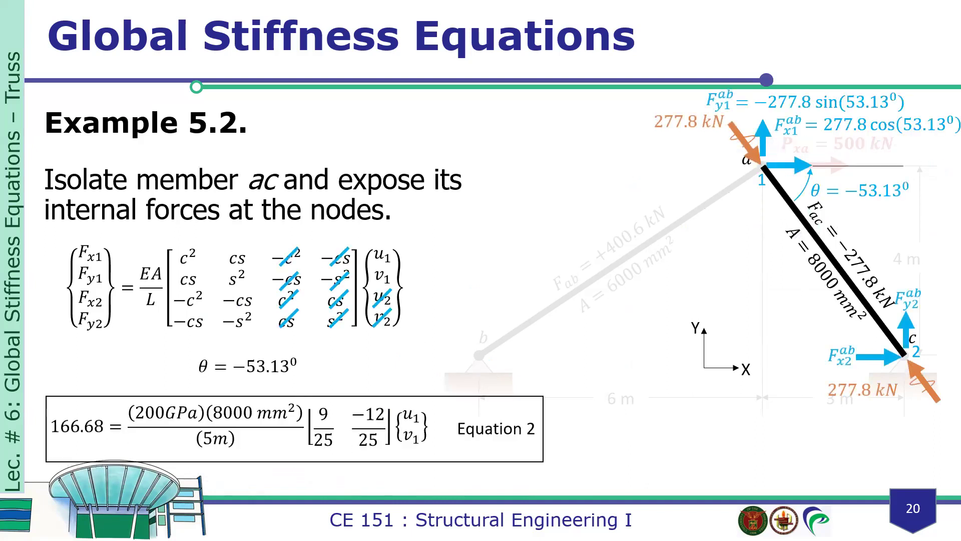
Advance to the Example 5.2 slide solving node a's displacements and switch to the Book2 workbook in Excel.
key(Right)
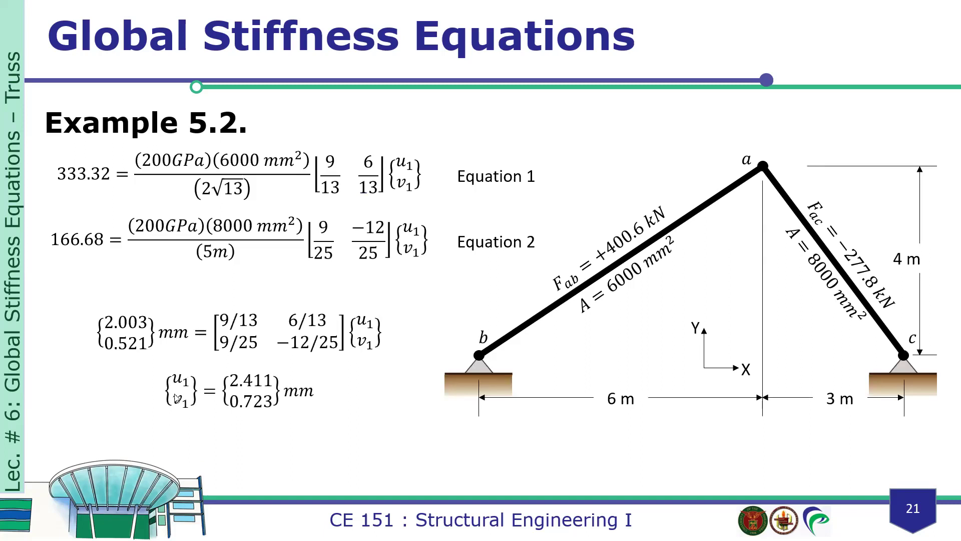
key(alt+Tab)
key(alt+Tab)
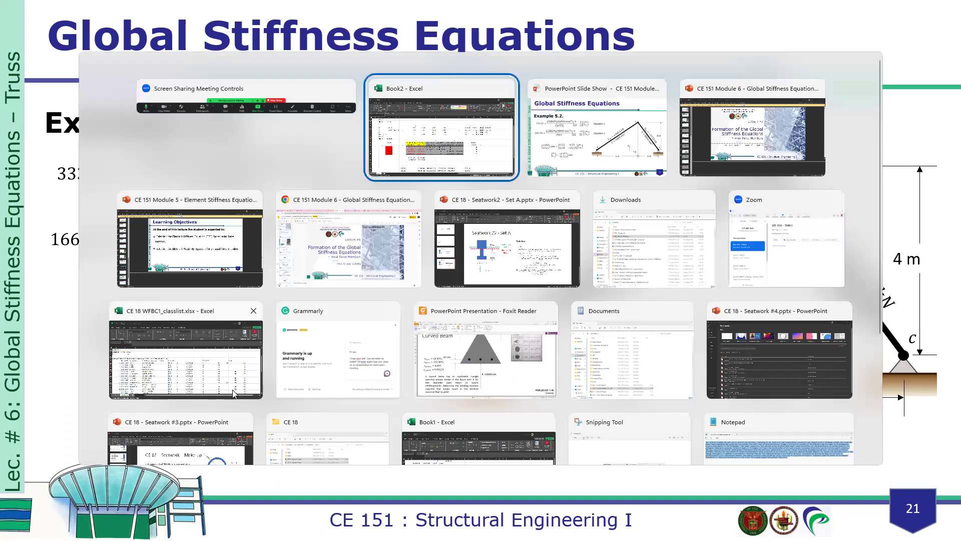
key(alt+Tab)
key(alt+Tab)
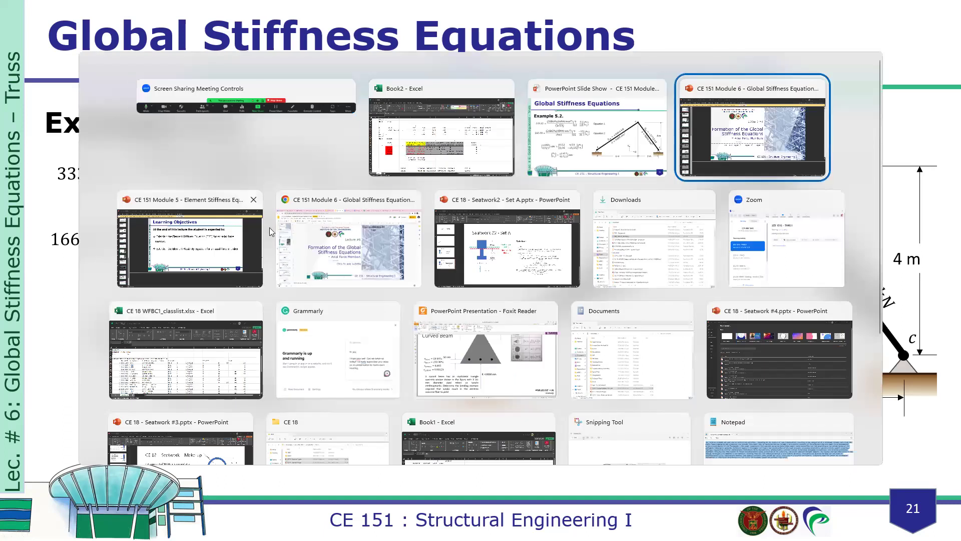
click(432, 146)
scroll(321, 393, down, 1)
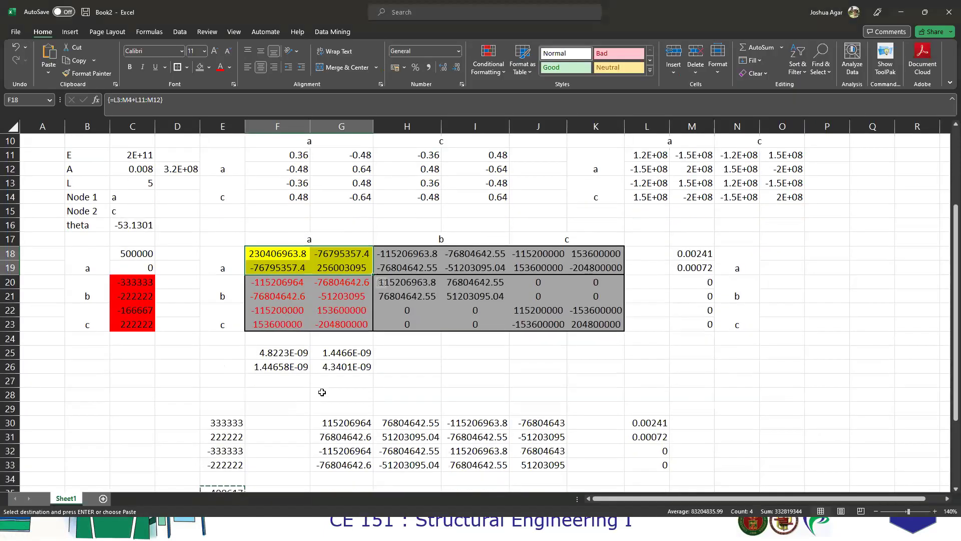
Convert node a's displacements in M18:M19 to millimetres in O18:O19 by multiplying each by 1000.
click(323, 394)
click(709, 251)
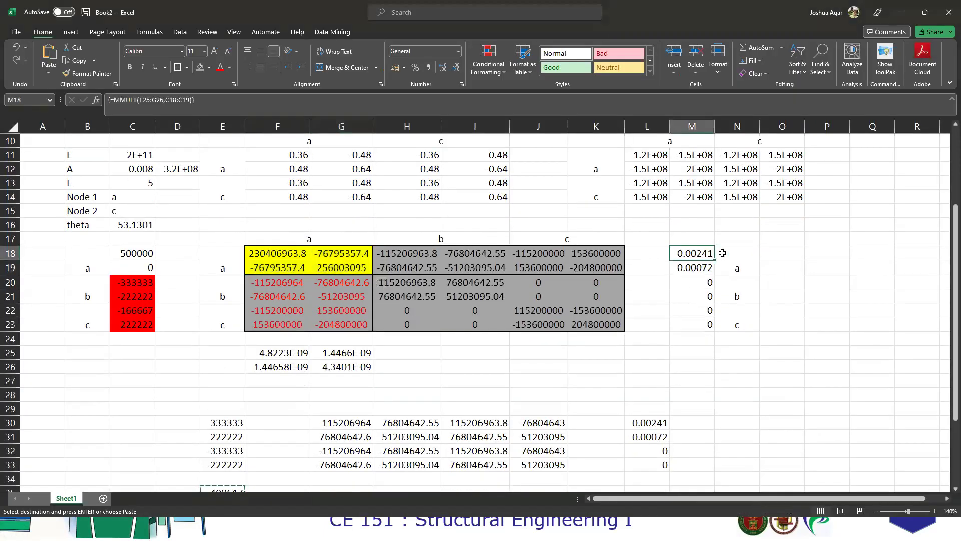
click(730, 253)
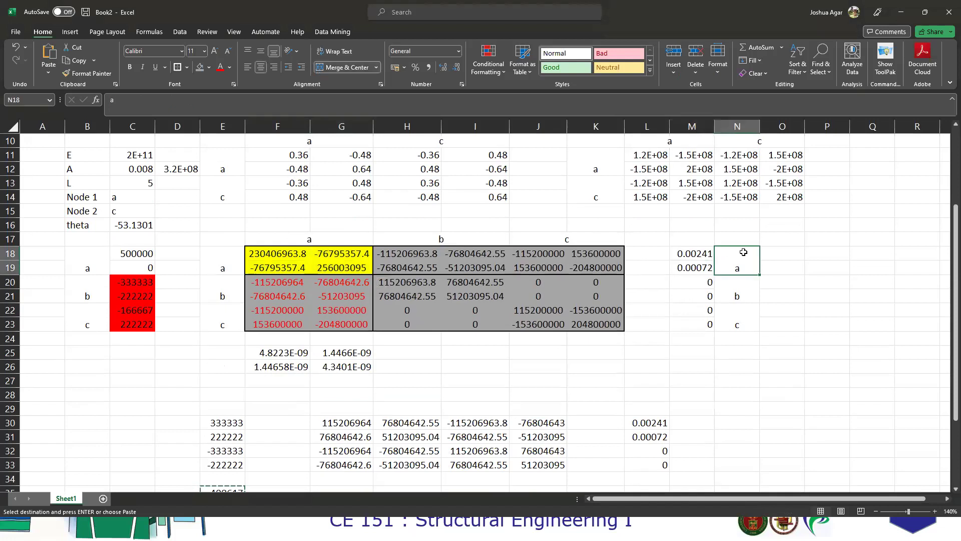
click(775, 252)
text(=)
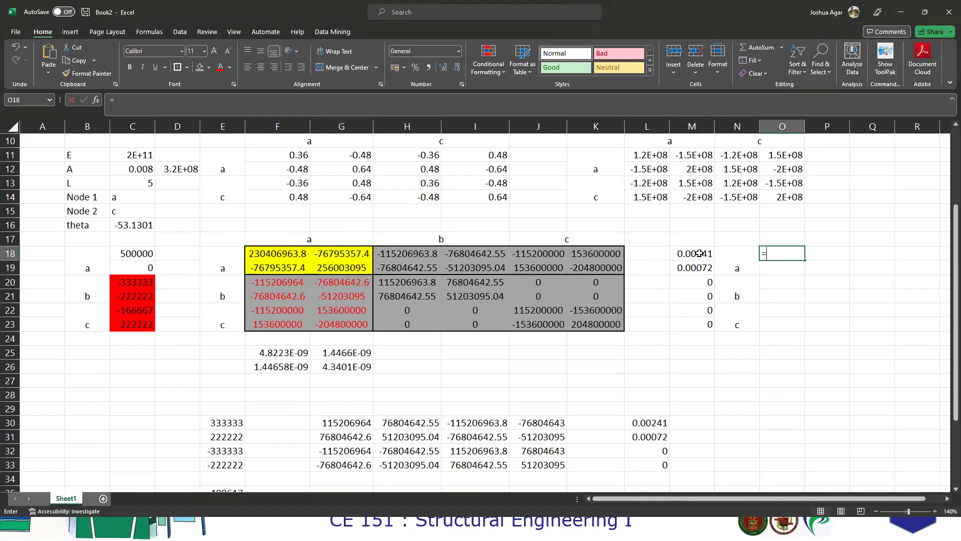
click(699, 253)
text(*1000)
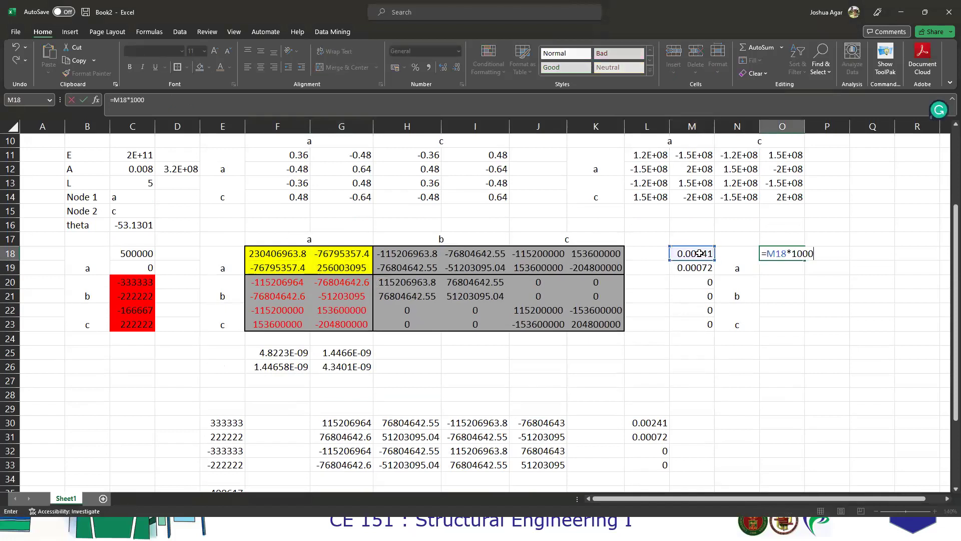
key(Return)
click(797, 250)
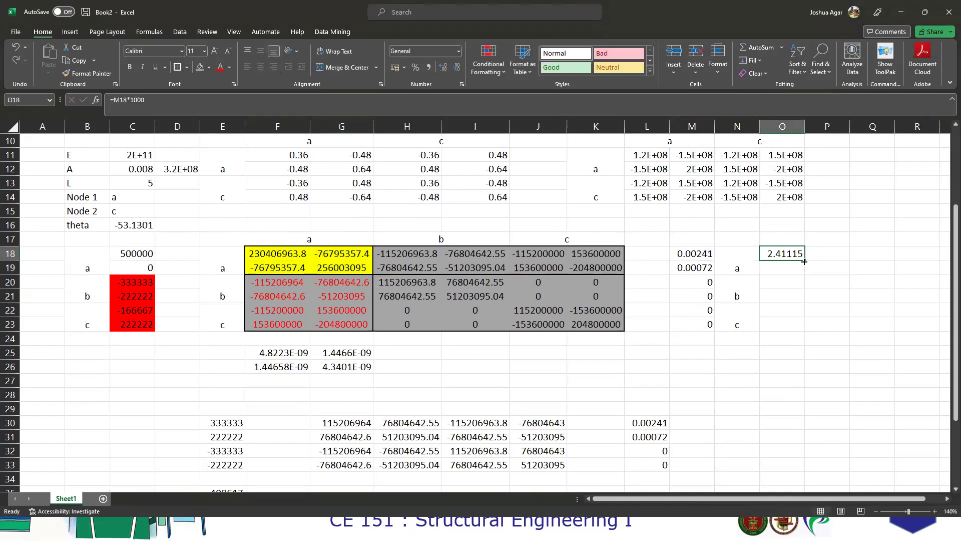
drag(801, 269, 800, 274)
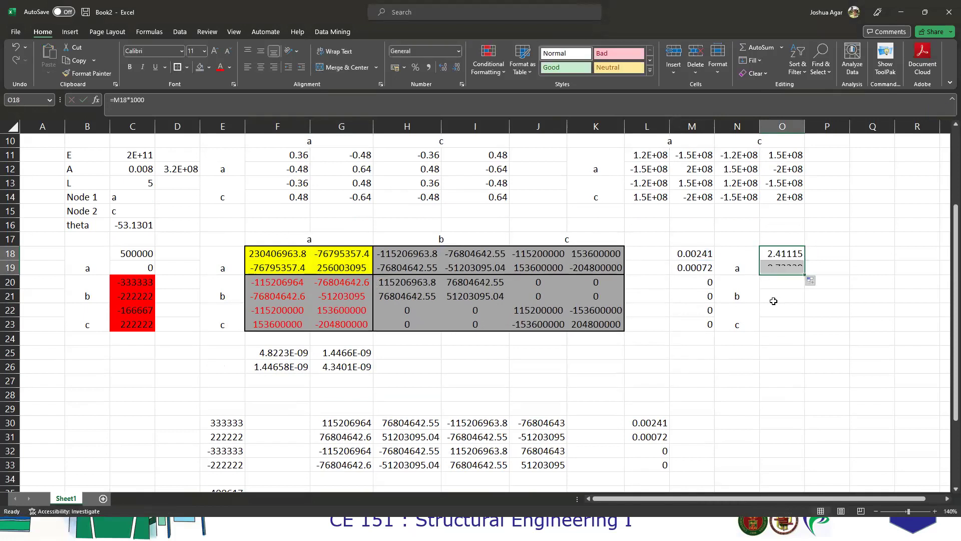
click(773, 326)
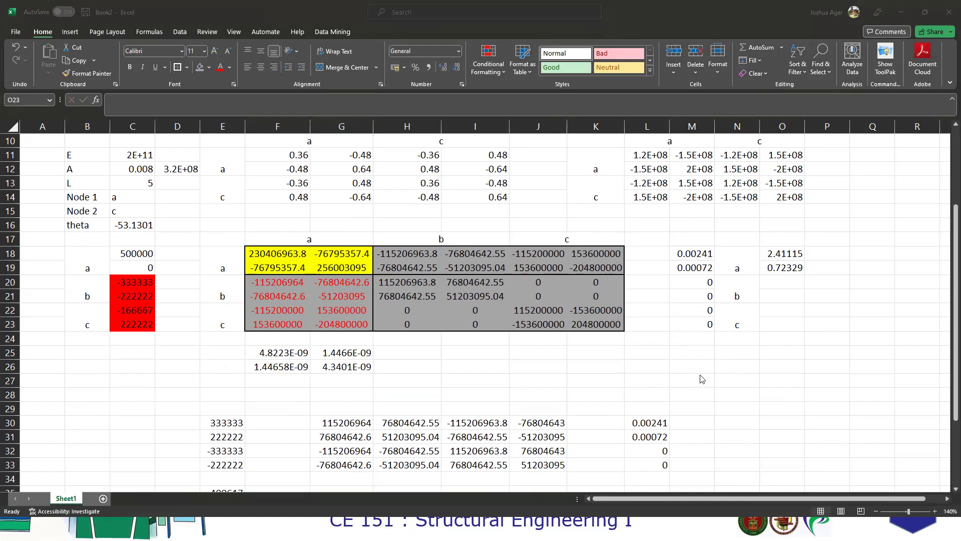
Switch back to the slideshow to compare node a's displacements and show the displaced truss shape.
key(alt+Tab)
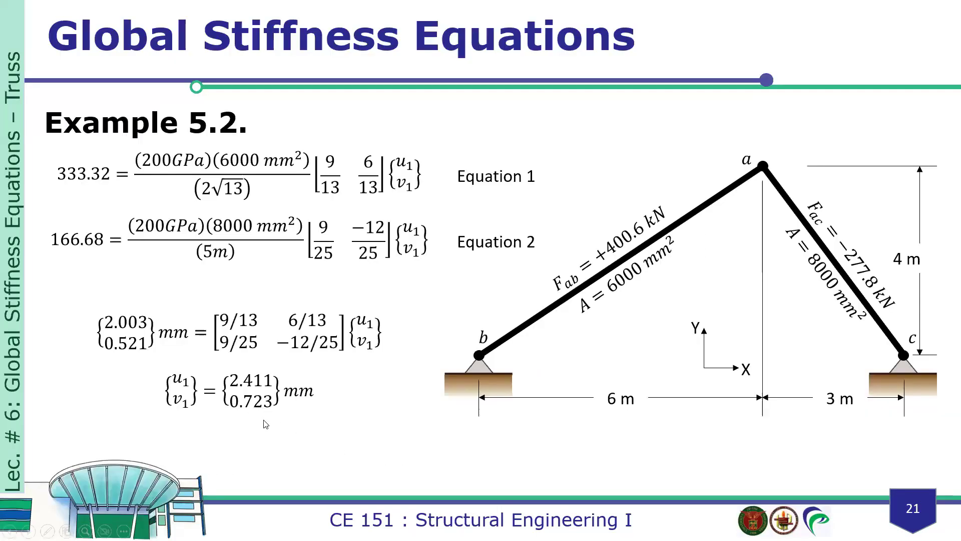
key(alt+Tab)
key(alt+Tab)
click(717, 301)
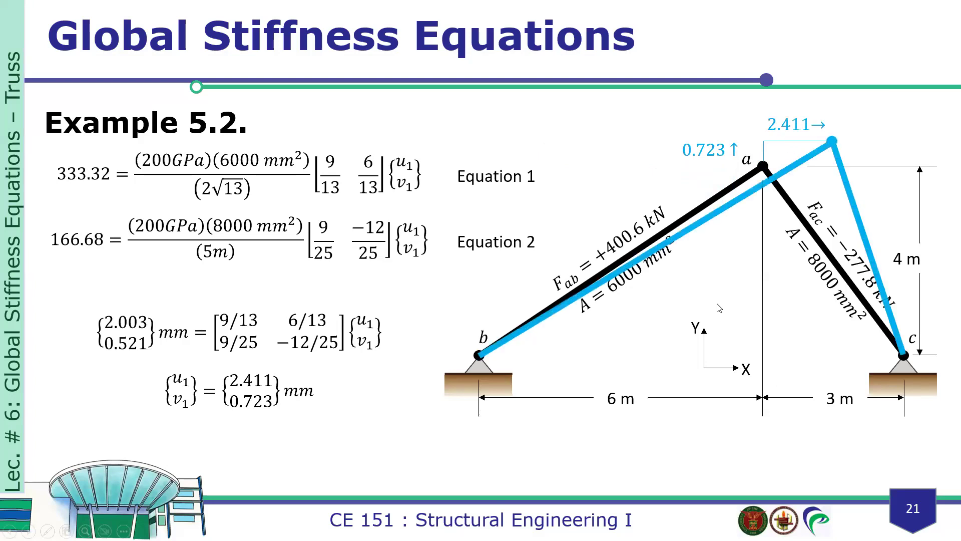
Advance through the Example 5.3 slides from the problem statement to member ad's stiffness equation.
click(719, 308)
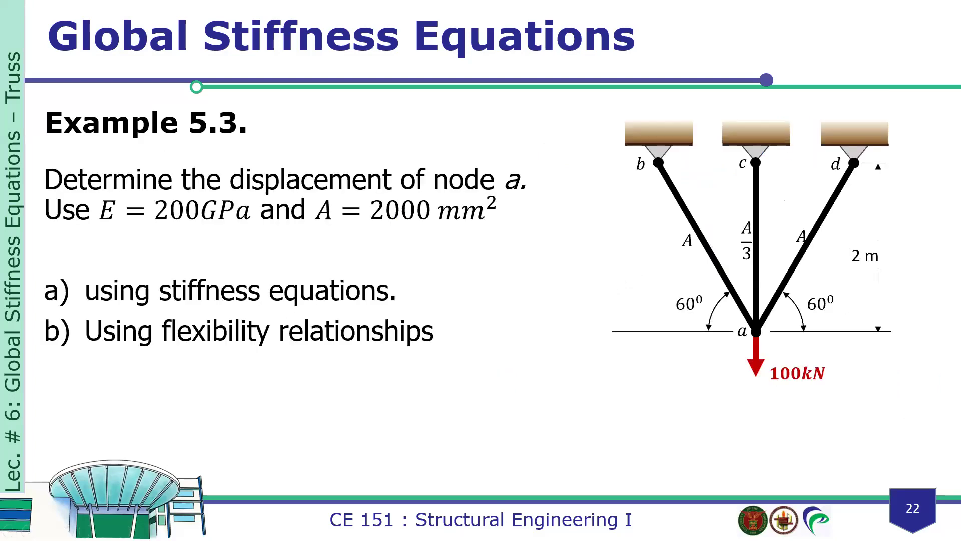
key(Right)
key(Right)
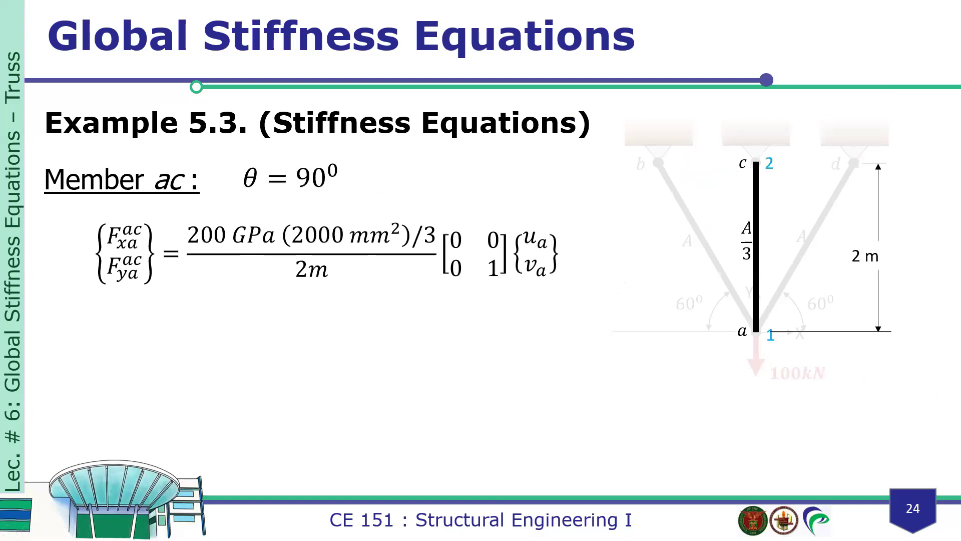
key(Right)
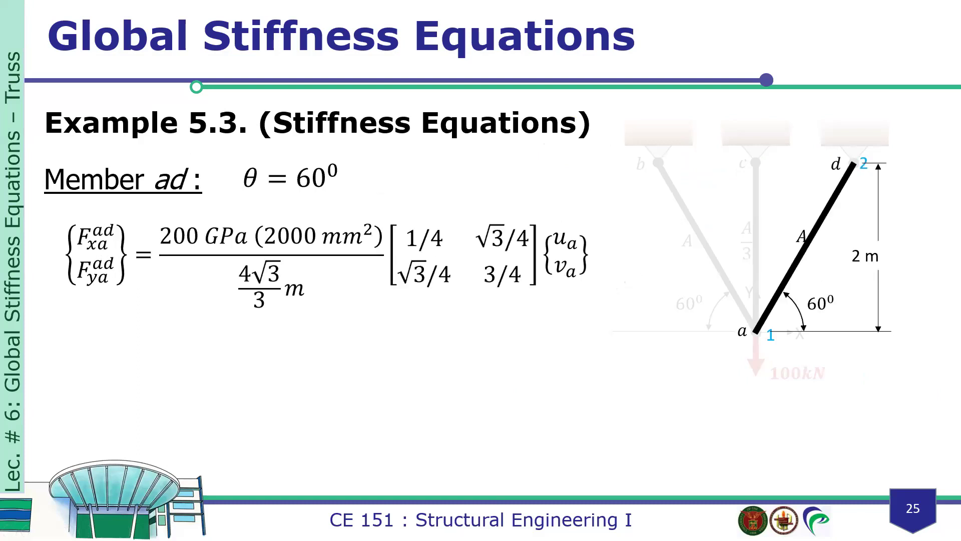
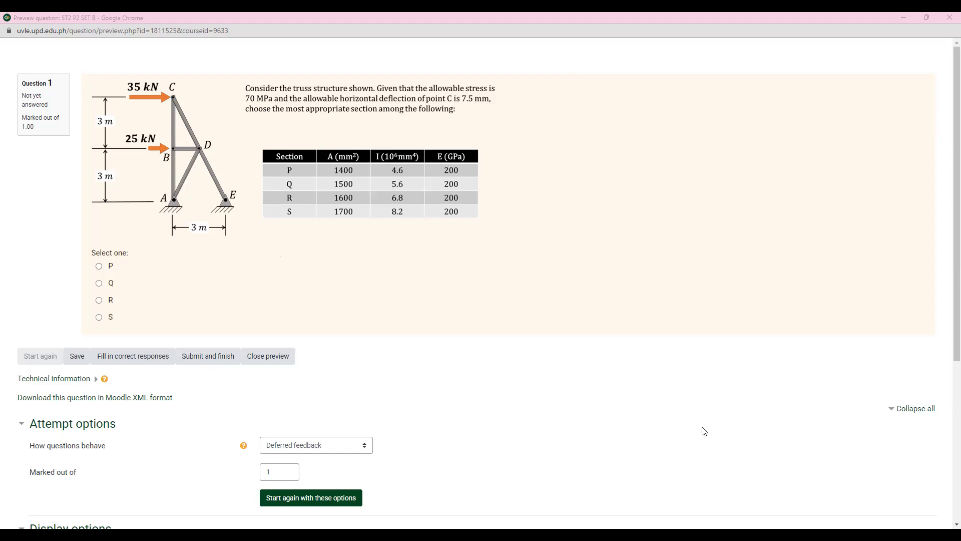
Switch to the Book2 workbook in Excel and resize its window to full height beside the truss question's figure.
mouse_move(640, 529)
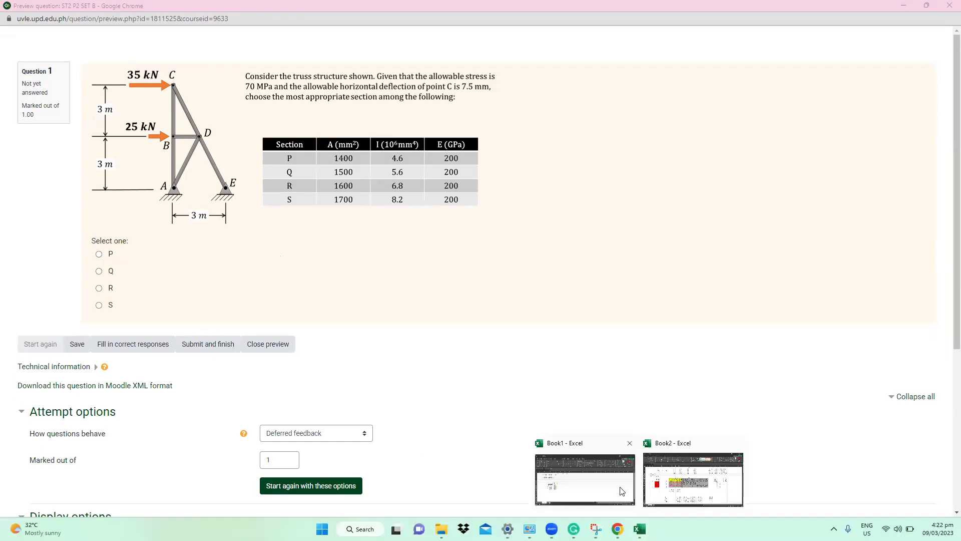
click(701, 488)
click(925, 12)
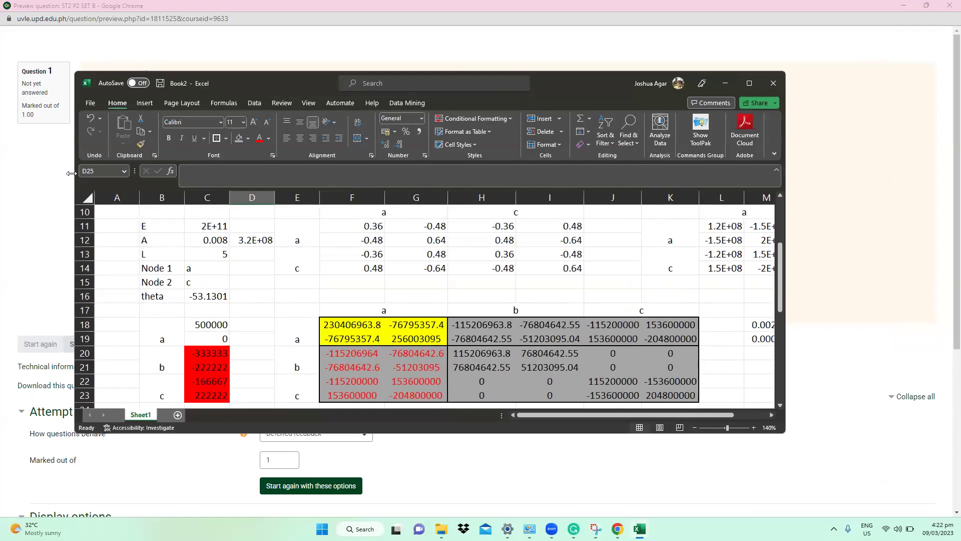
drag(71, 173, 451, 173)
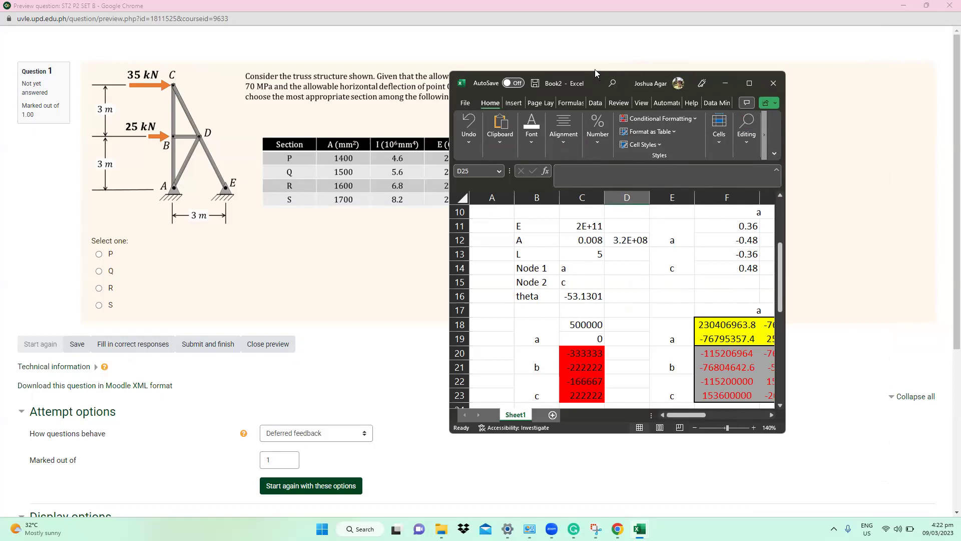
double_click(619, 433)
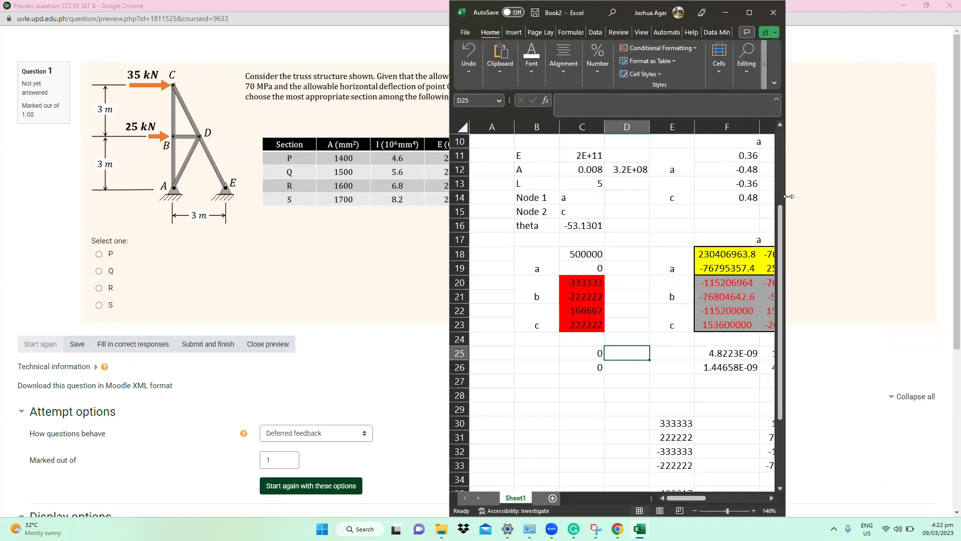
drag(789, 196, 959, 197)
Copy member ab's property and stiffness block B2:O8 from Sheet1 into a new worksheet starting at B3.
click(867, 511)
click(867, 511)
click(867, 511)
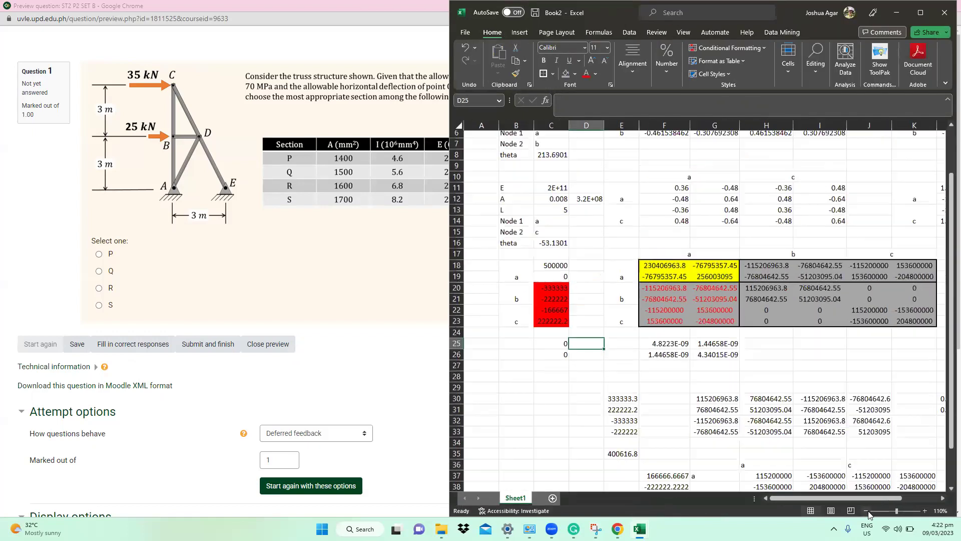
click(868, 511)
click(868, 511)
click(868, 511)
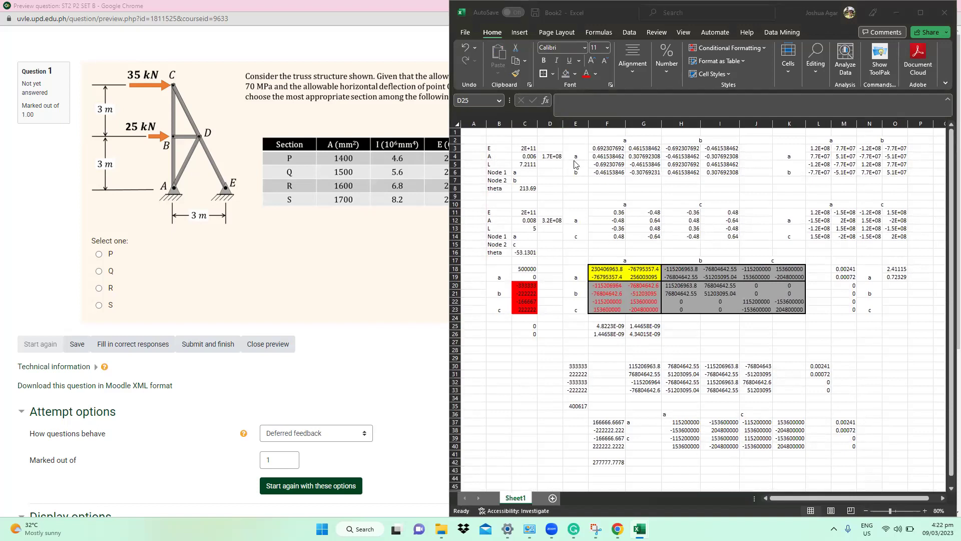
drag(510, 139, 874, 187)
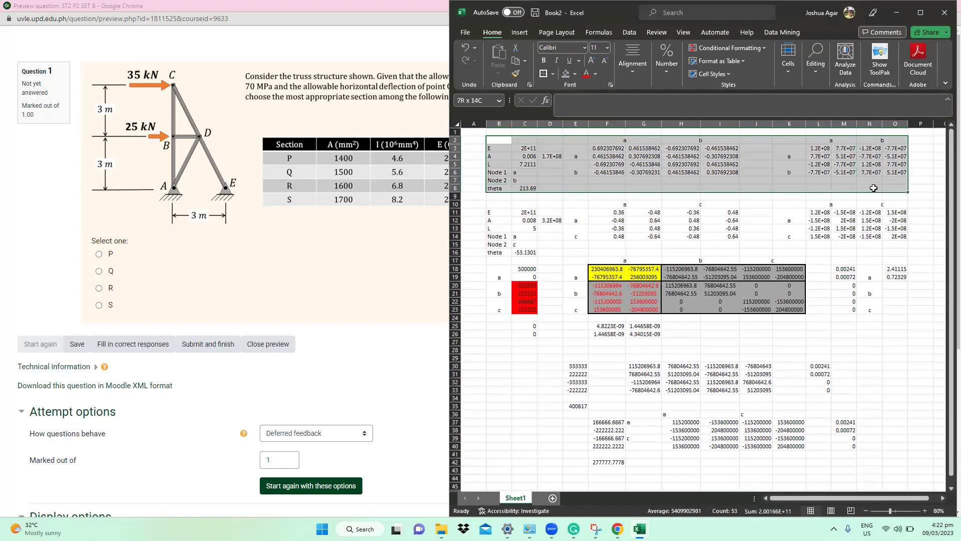
key(ctrl+c)
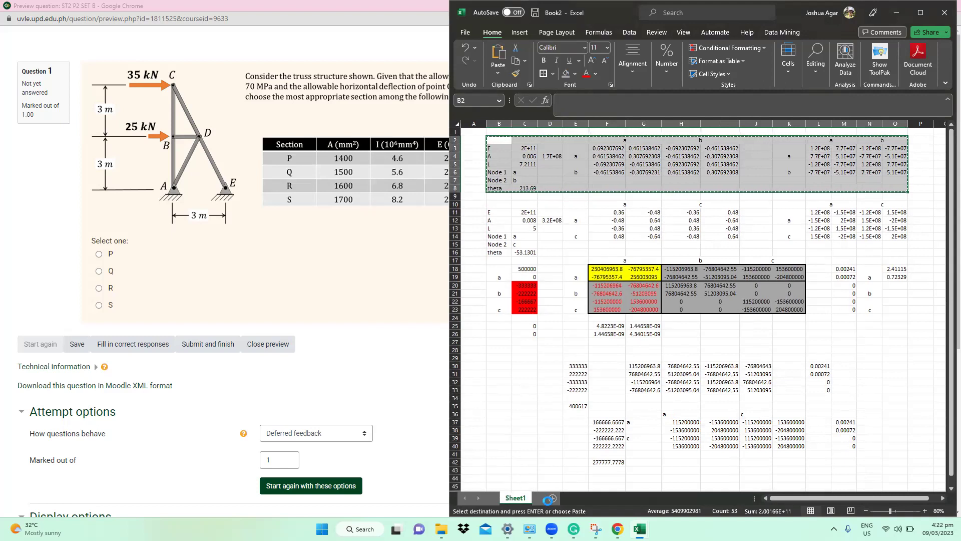
click(548, 499)
click(516, 154)
key(ctrl+v)
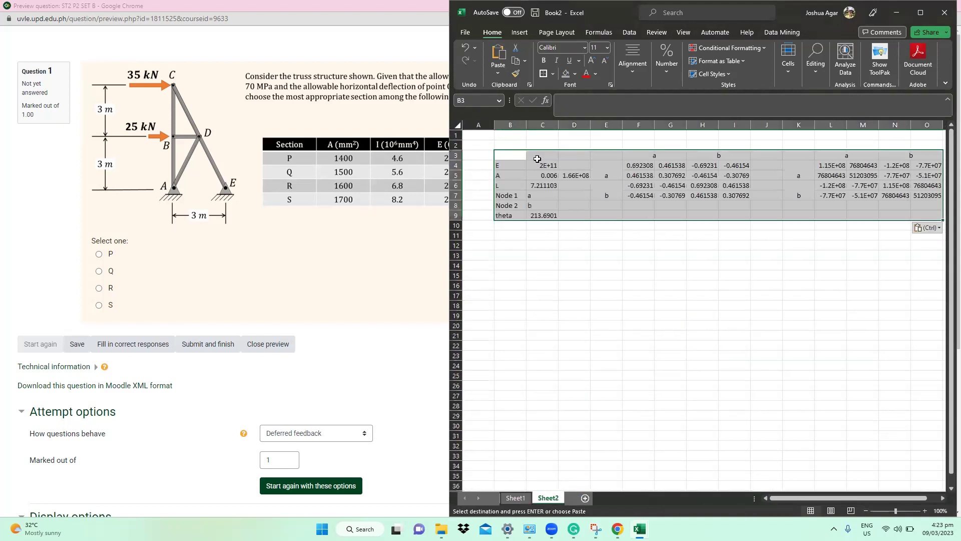
Set the copied block's Node 1 label in C7 to A.
click(550, 195)
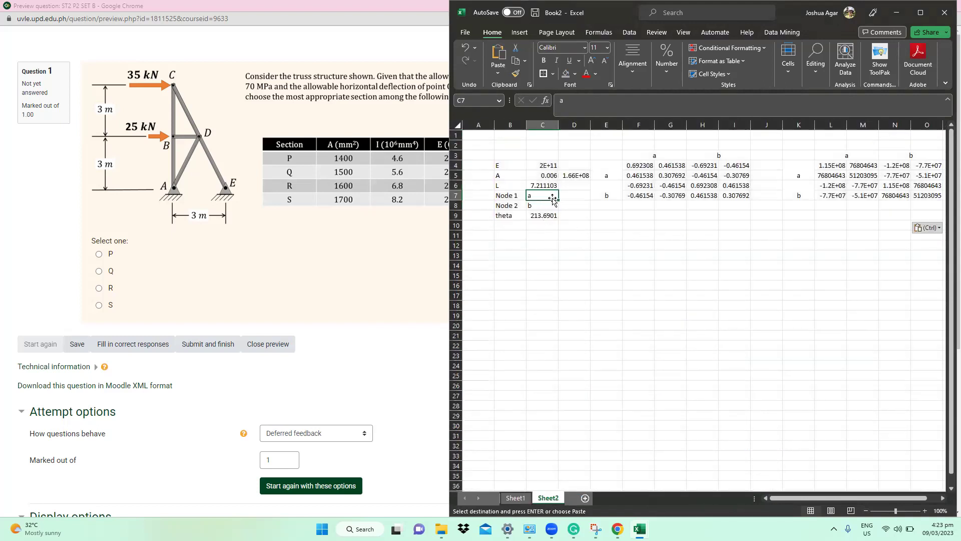
text(A)
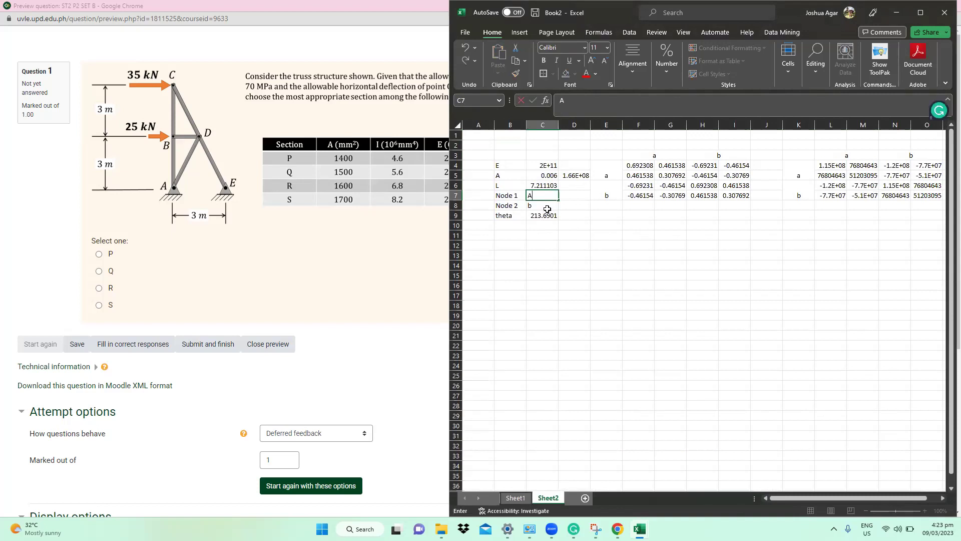
Label the first member's Node 1 as A and Node 2 as B.
key(Return)
text(B)
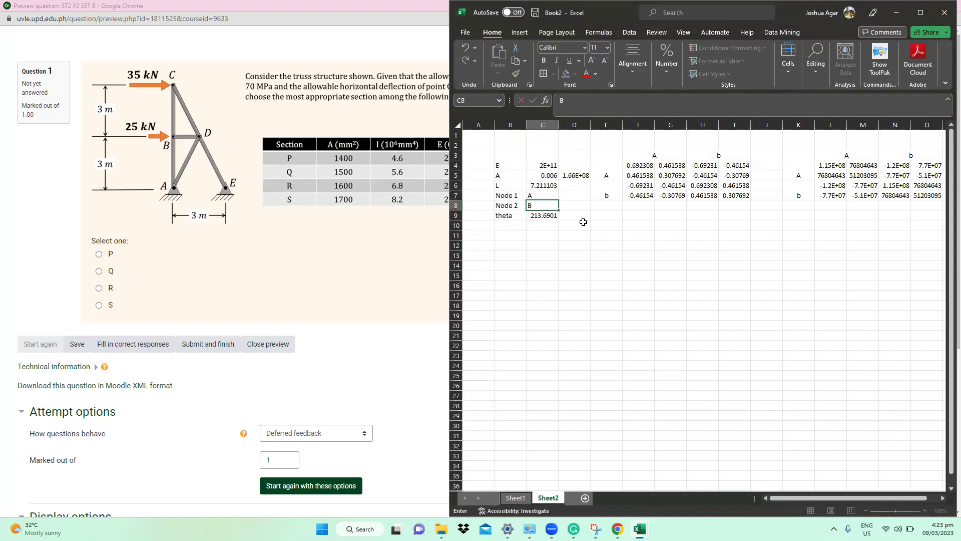
click(583, 222)
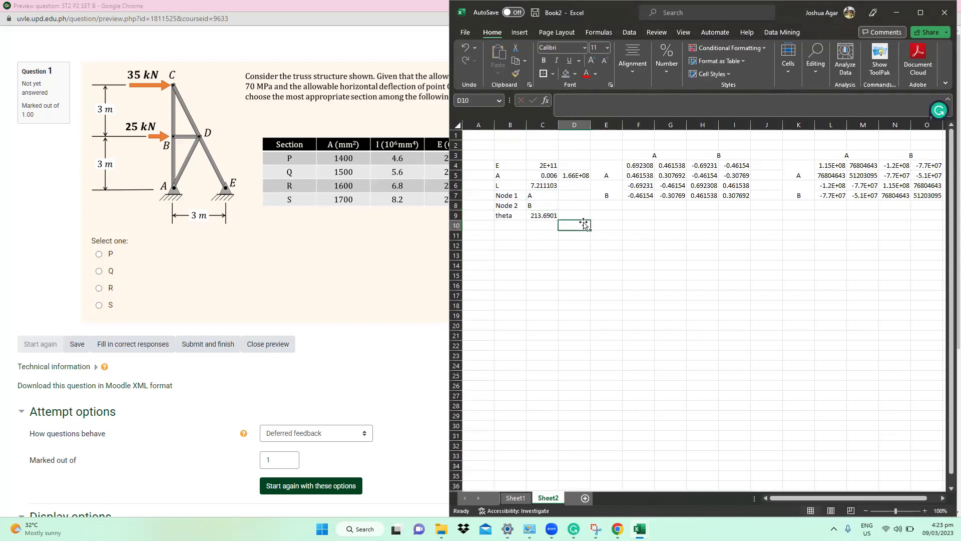
Set the first member's area to =1400/(10^6) and shrink the workbook window to uncover the section table.
click(551, 176)
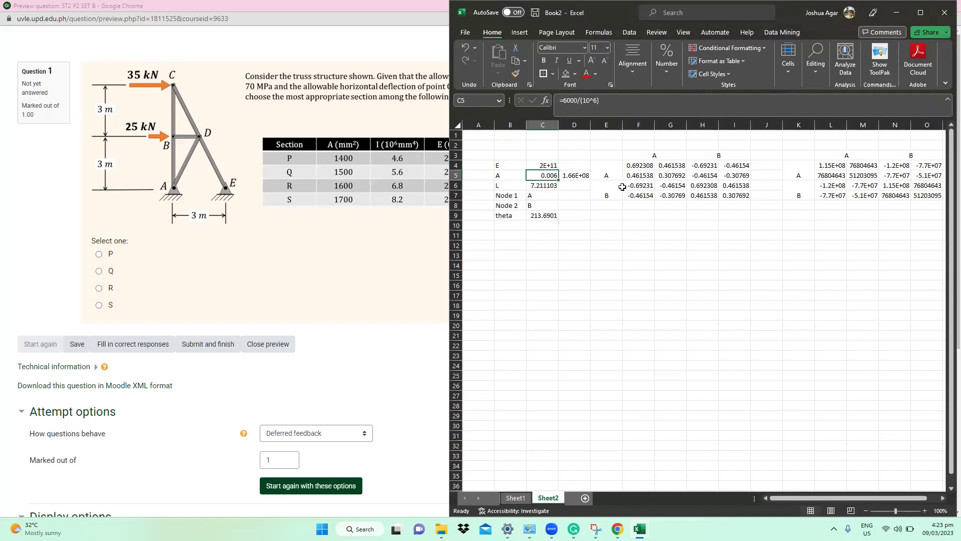
double_click(566, 100)
text(1400)
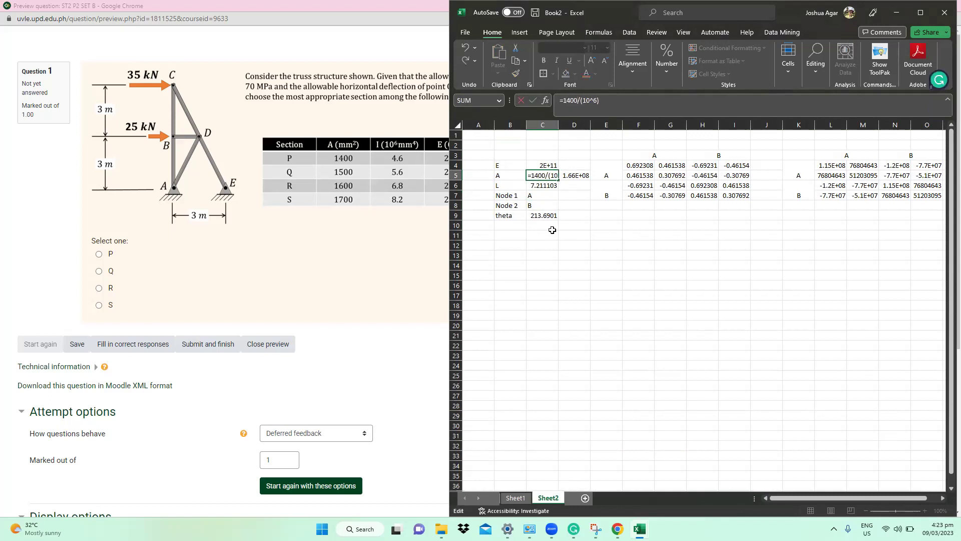
click(553, 230)
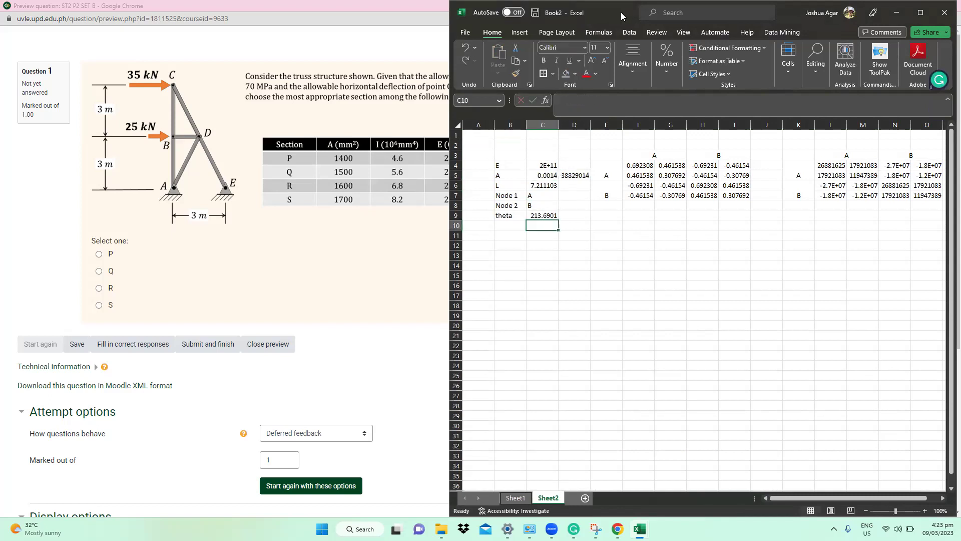
key(super+Down)
click(576, 188)
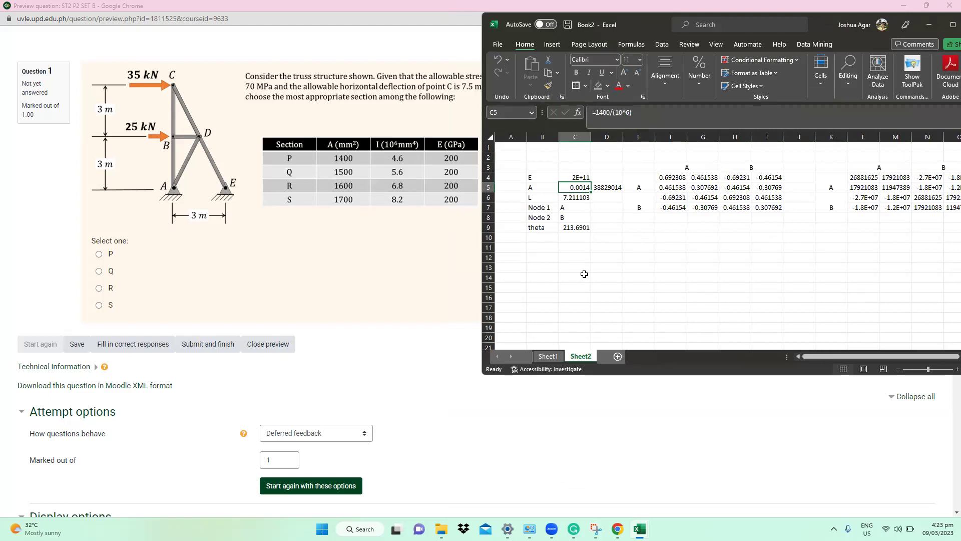
Set theta for member AB to 90.
click(618, 284)
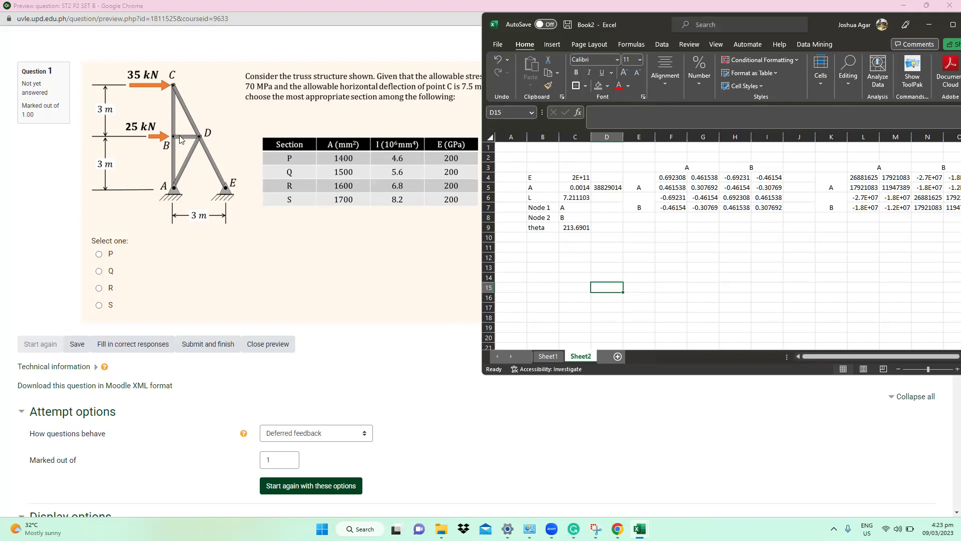
click(585, 228)
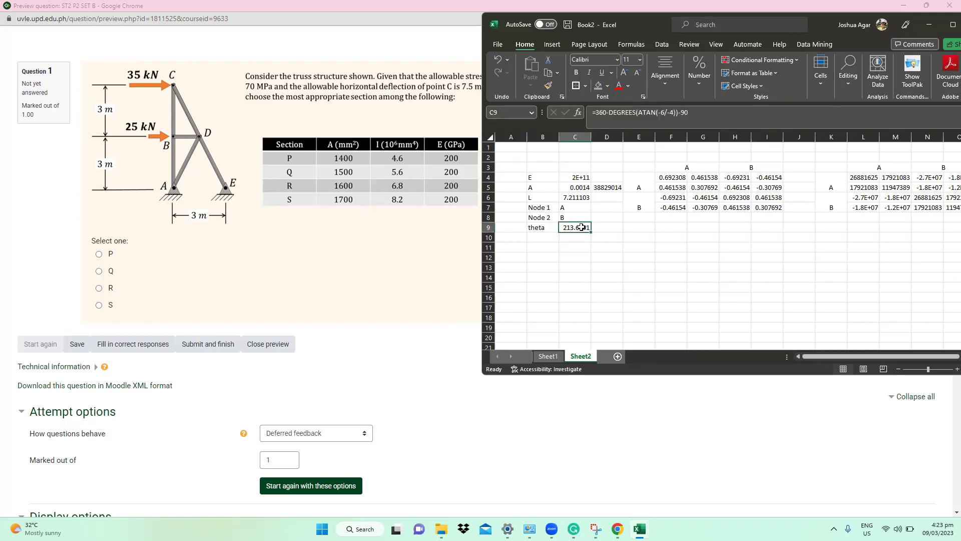
text(90)
key(Return)
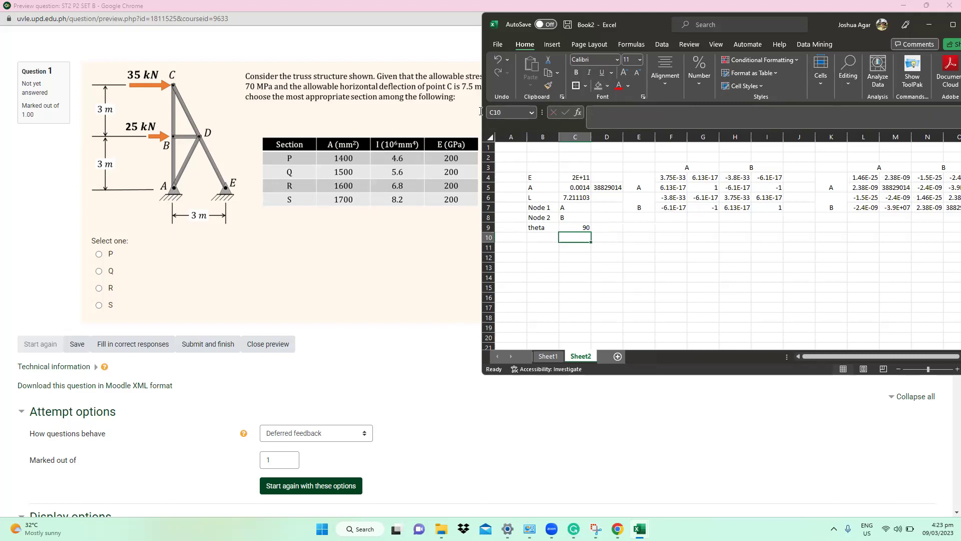
drag(175, 187, 226, 194)
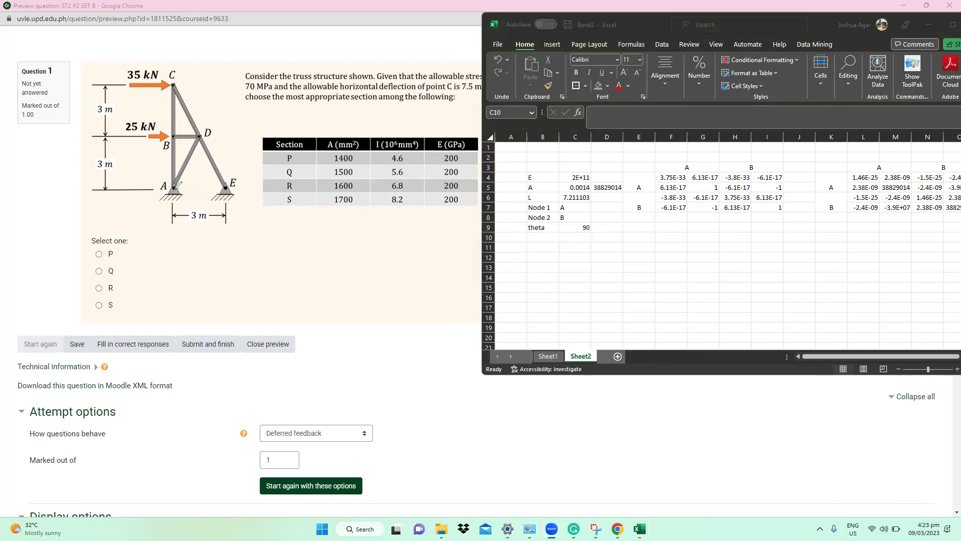
drag(175, 186, 210, 188)
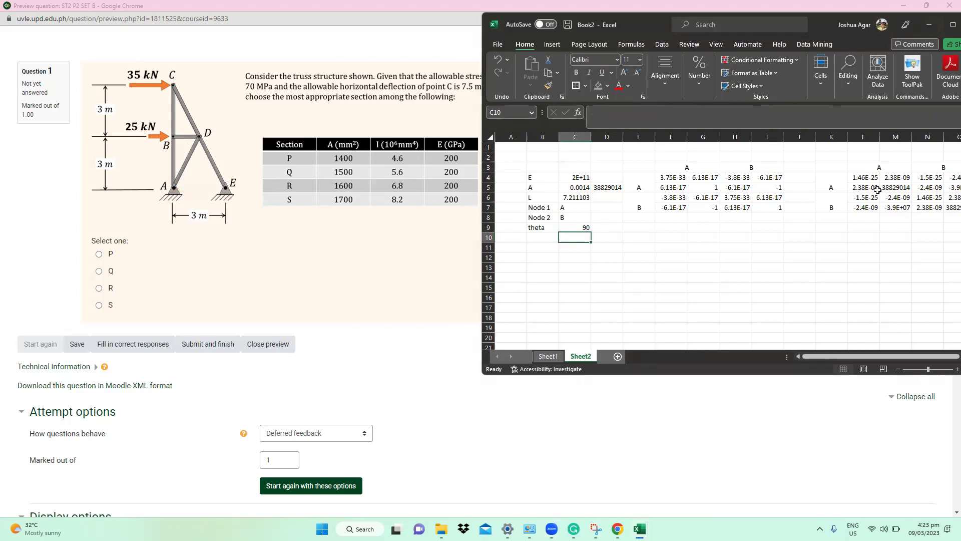
Duplicate the whole member AB calculation block, including both matrices, to a new block starting at B11.
drag(557, 172, 877, 226)
key(ctrl+c)
scroll(629, 288, left, 2)
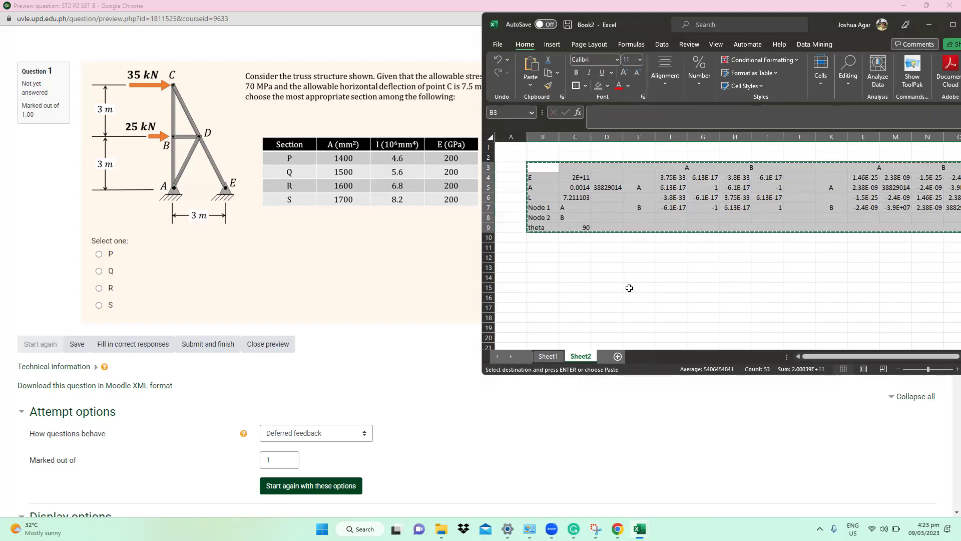
click(544, 250)
key(ctrl+v)
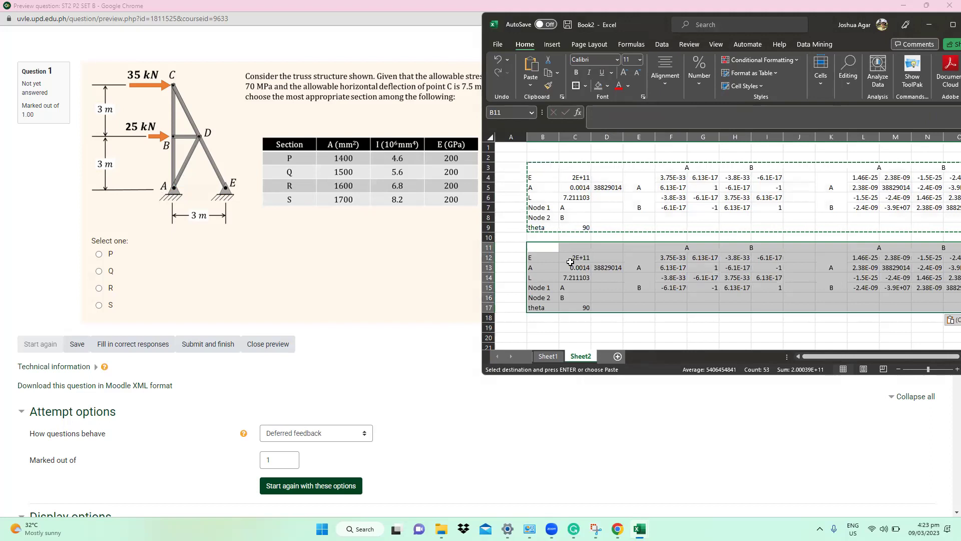
click(572, 266)
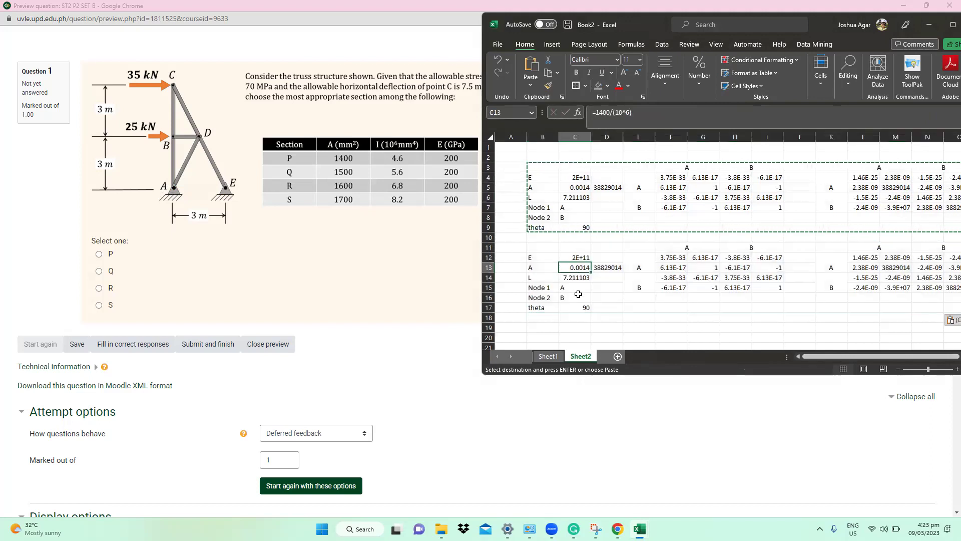
Define the second block as member BC, with Node 1 as B, Node 2 as C and theta 90.
click(576, 287)
text(B)
key(Return)
text(C)
key(Return)
text(90)
click(596, 311)
Duplicate the member BC calculation block with its matrices to a new block starting at B19.
drag(543, 257, 535, 311)
key(ctrl+c)
click(539, 327)
key(ctrl+v)
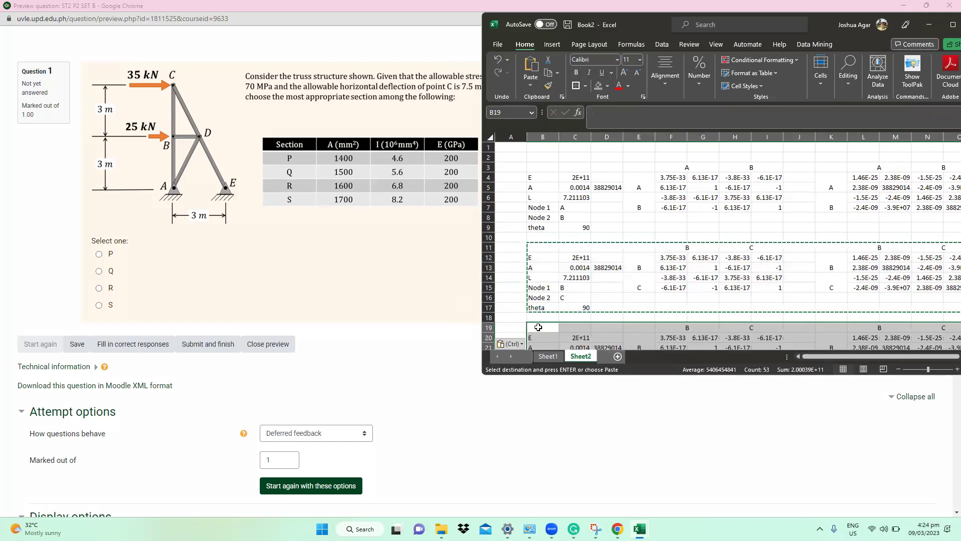
scroll(539, 320, down, 2)
click(551, 299)
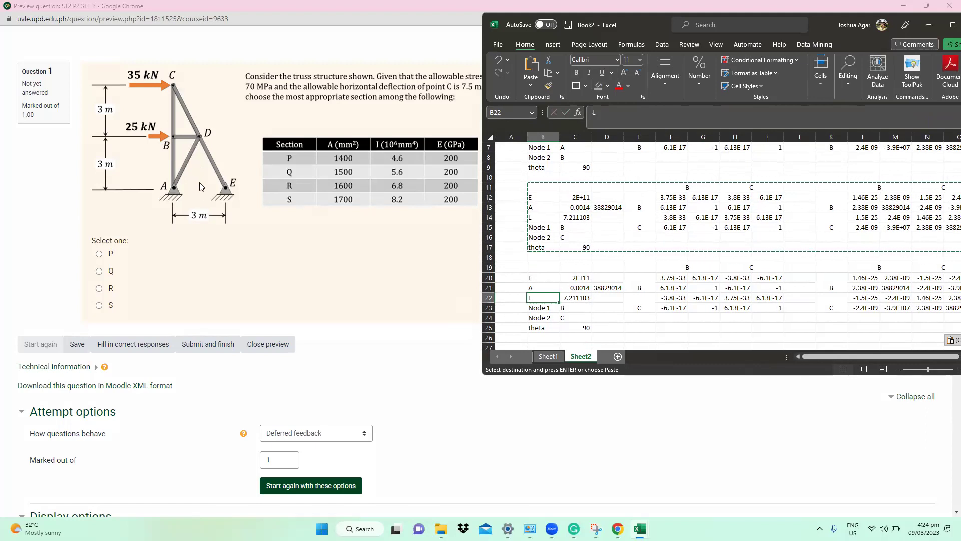
Set theta in the third block to the formula =DEGREES(ATAN(3/1.5)).
click(581, 327)
key(Escape)
text(=atan()
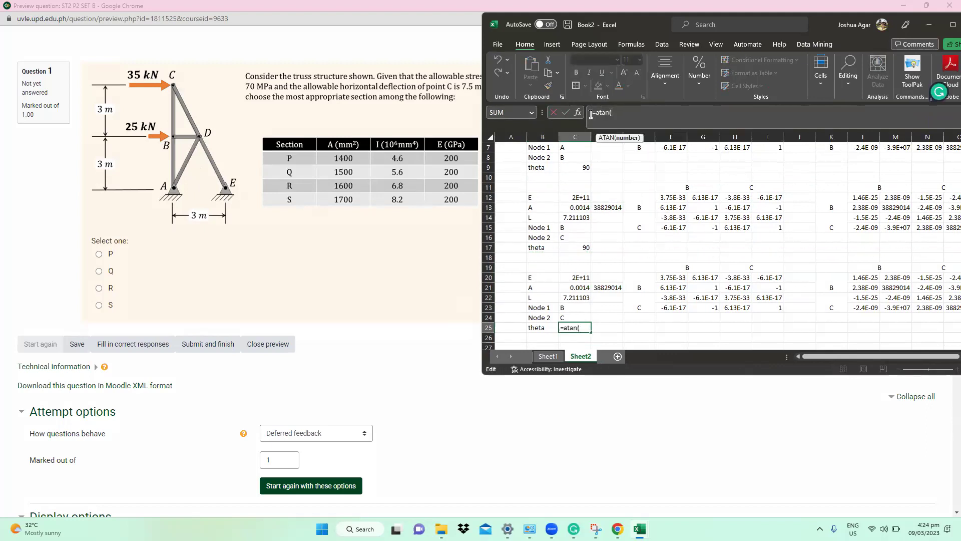
text(3/1.5))
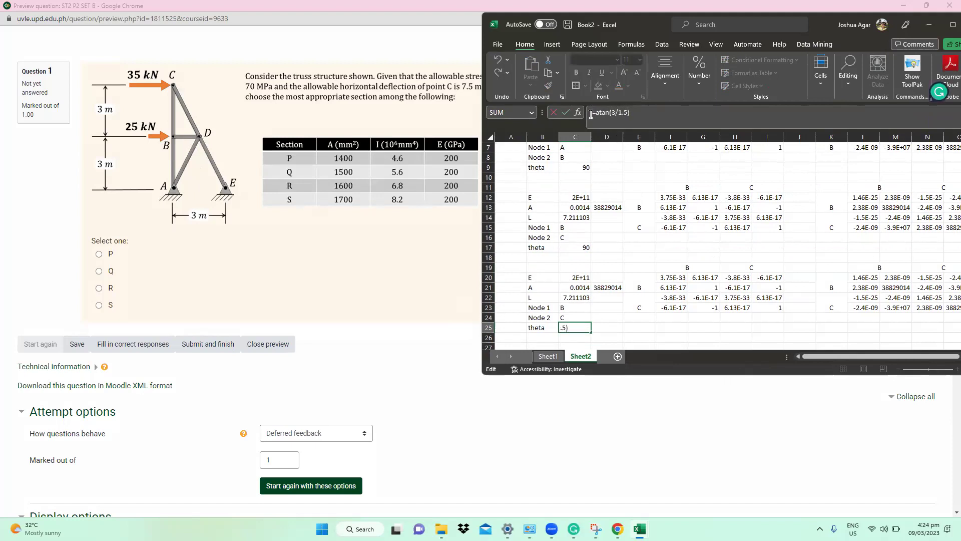
click(596, 114)
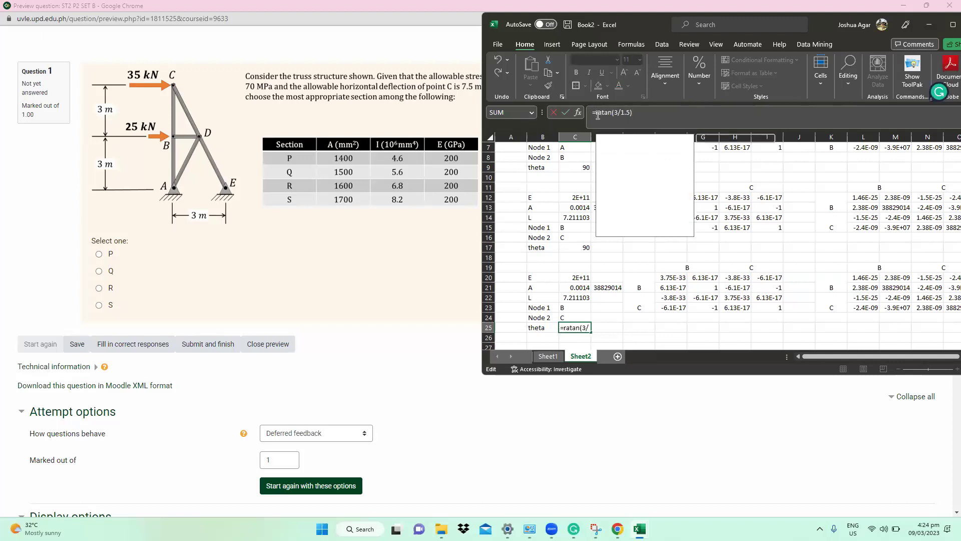
text(degree()
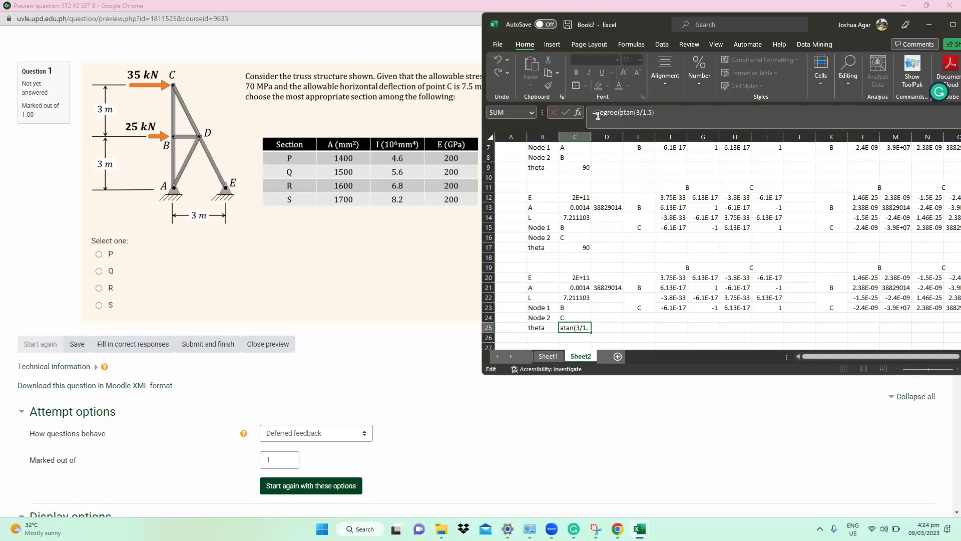
key(BackSpace)
text(s)
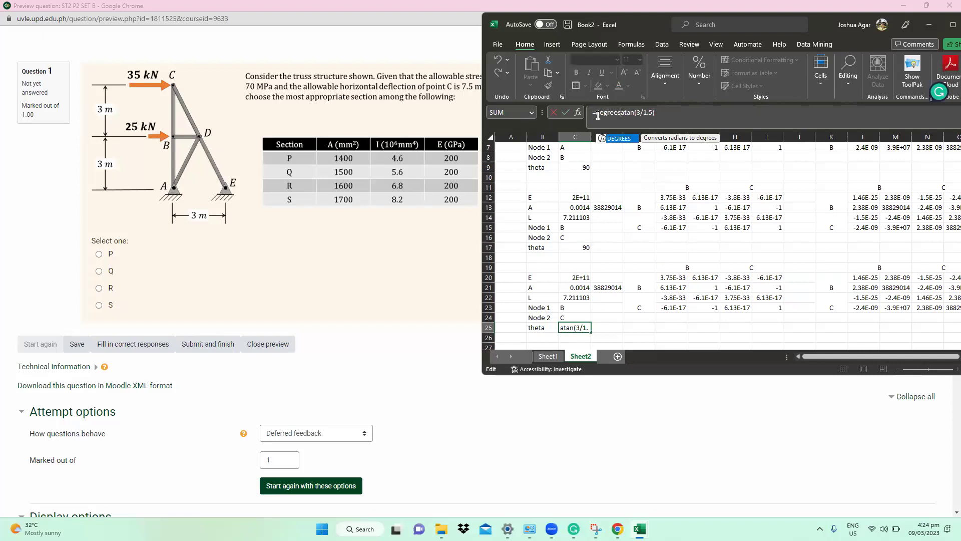
text(()
click(659, 111)
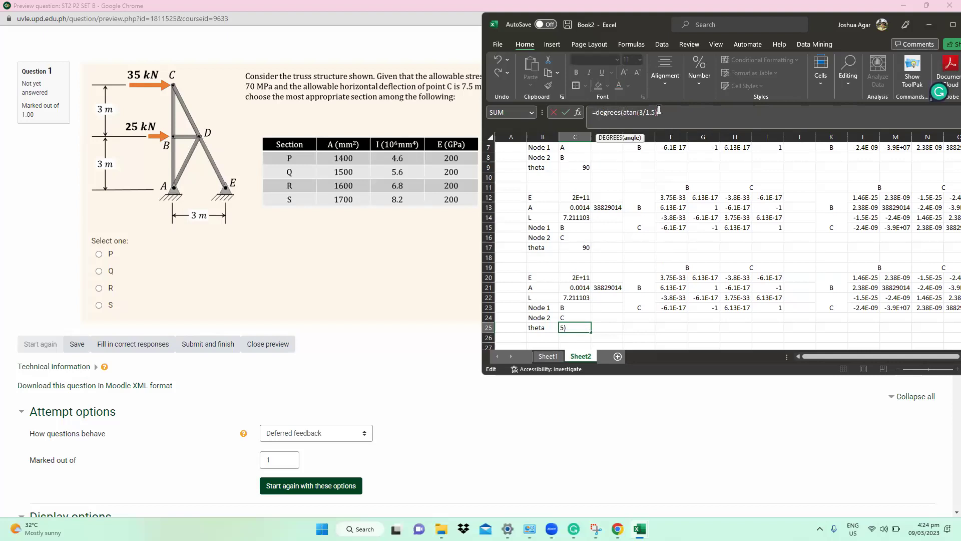
key(Return)
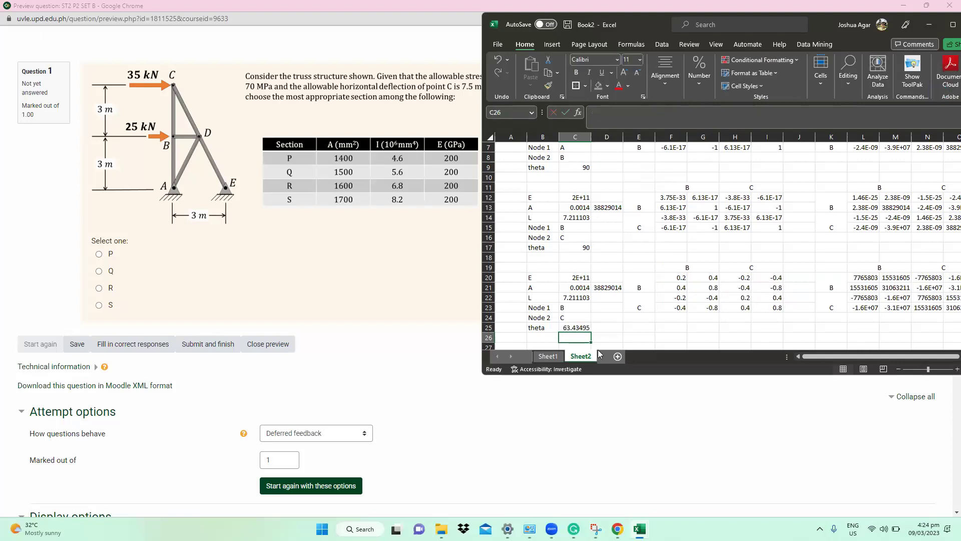
click(620, 336)
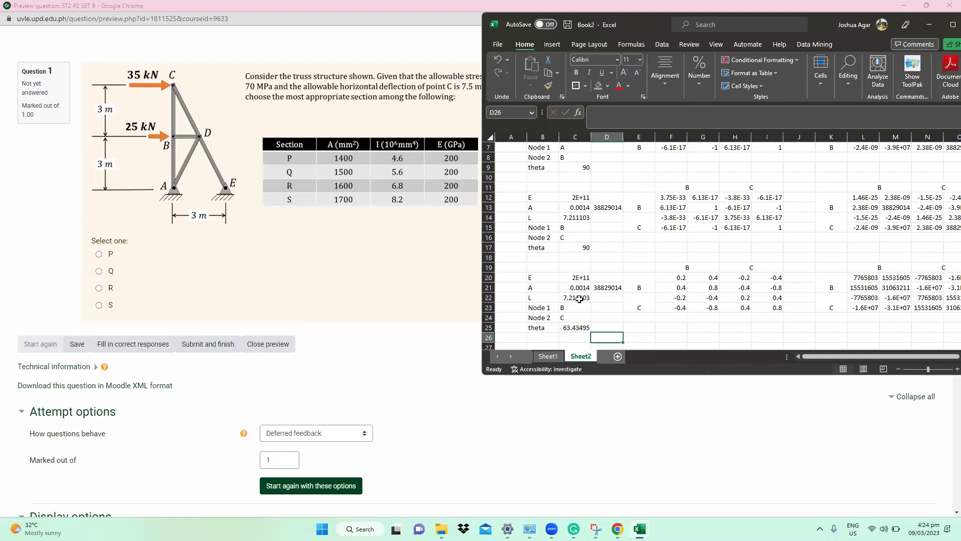
Set the length L to 3 for both member AB and member BC.
scroll(585, 243, up, 2)
click(582, 198)
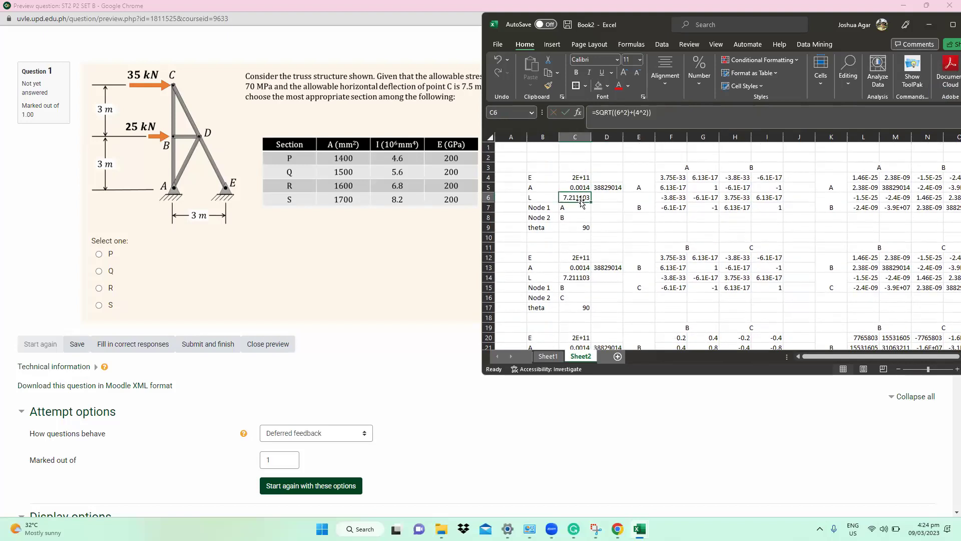
text(3)
click(575, 277)
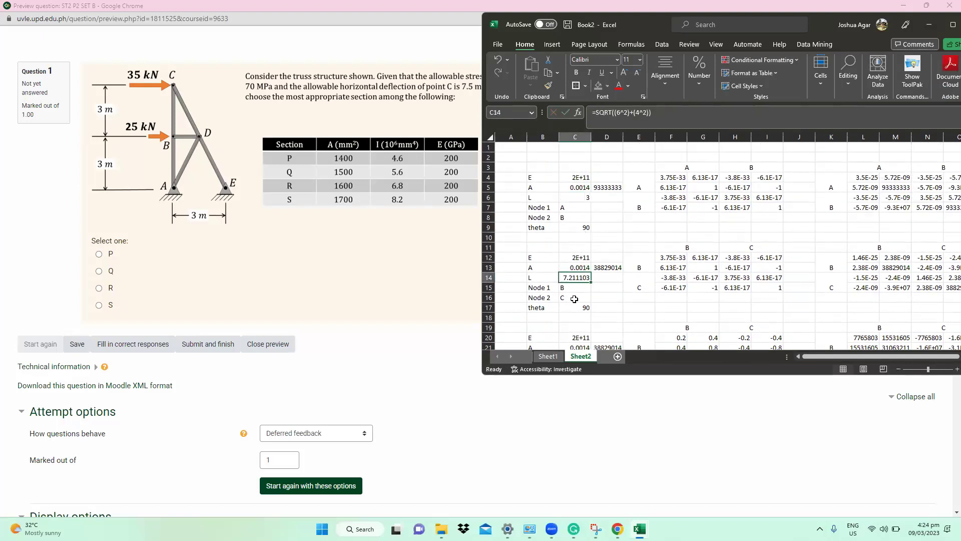
text(3)
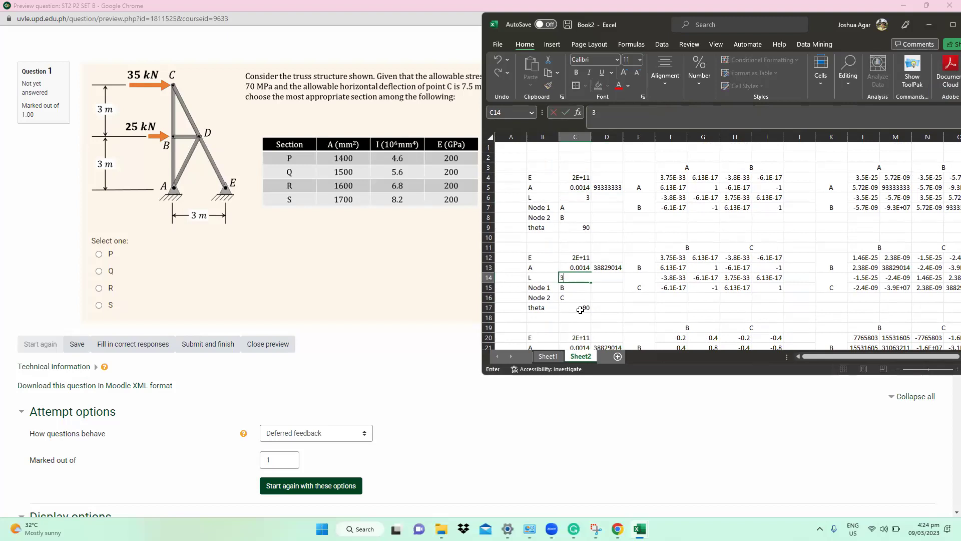
scroll(580, 310, down, 2)
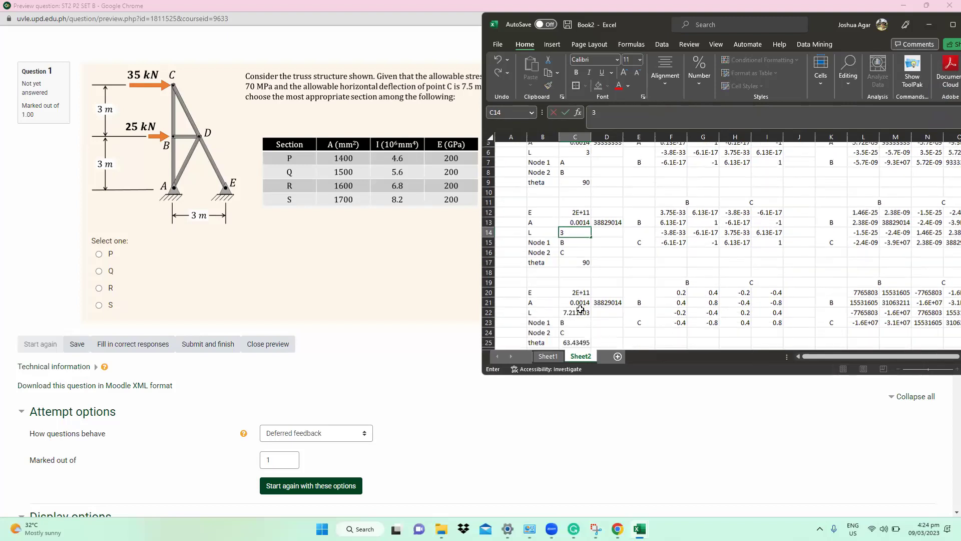
key(Return)
Label the third block's Node 1 as A and Node 2 as D.
click(574, 307)
text(A)
key(Return)
text(D)
Set the length of member AD to =SQRT((1.5^2)+(3^2)) and check it against the theta formula.
click(585, 299)
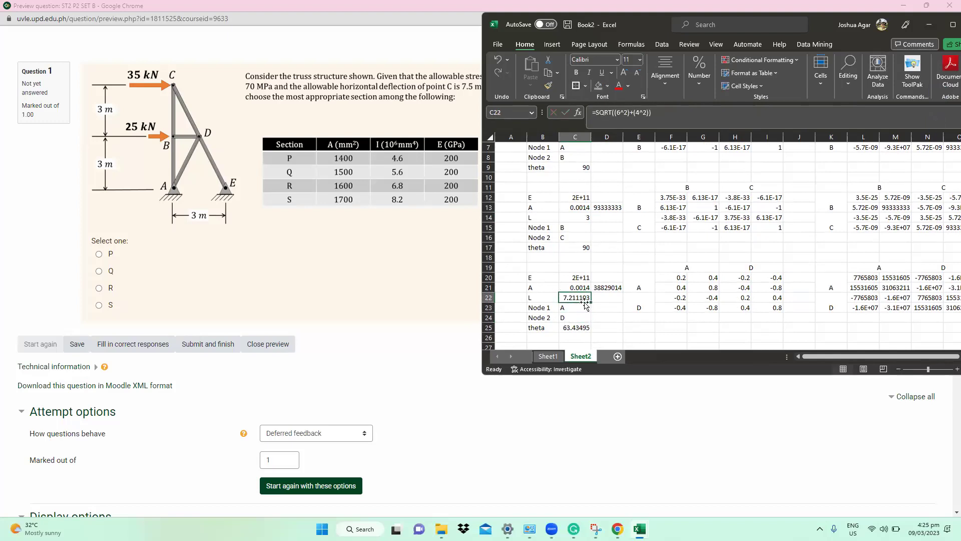
text(=sqrt((1.5^2)
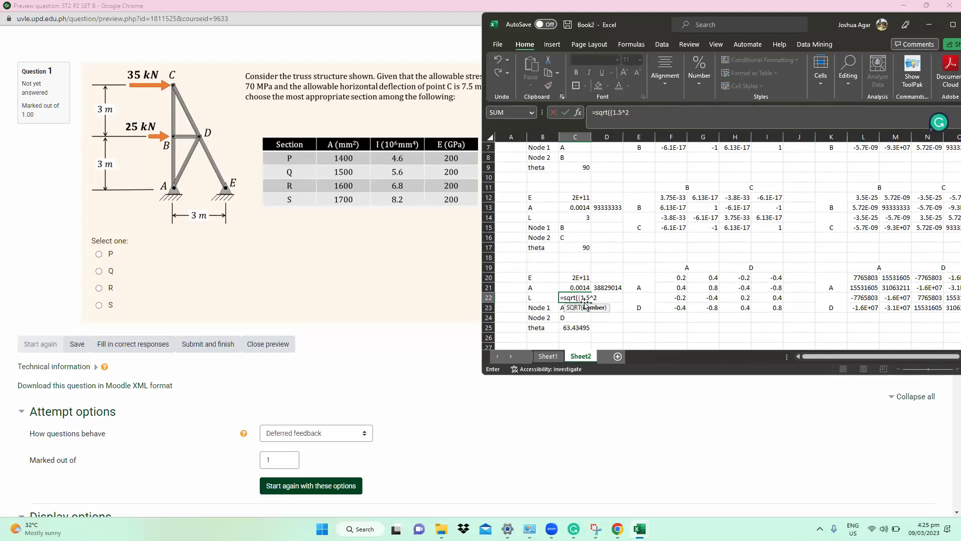
text()+(3^2)))
key(Return)
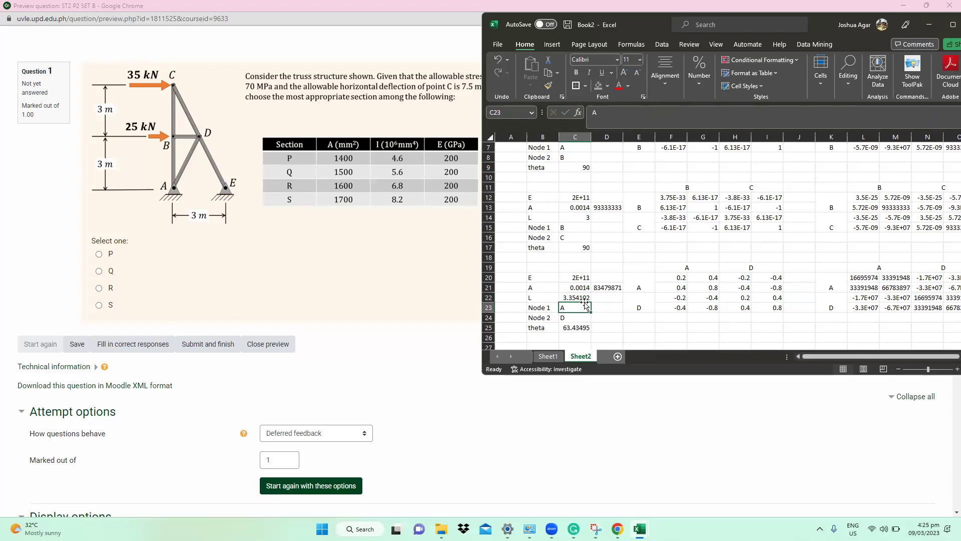
click(620, 329)
click(569, 326)
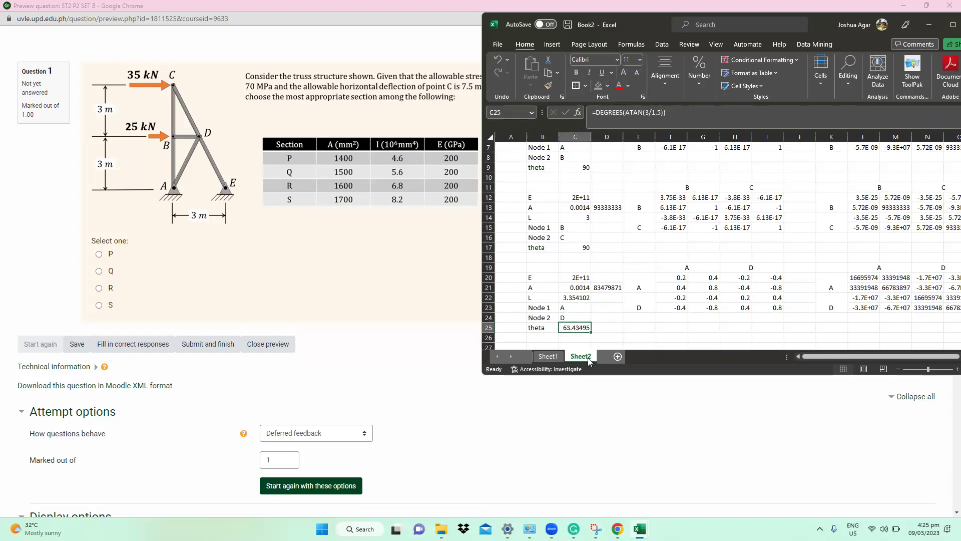
click(576, 297)
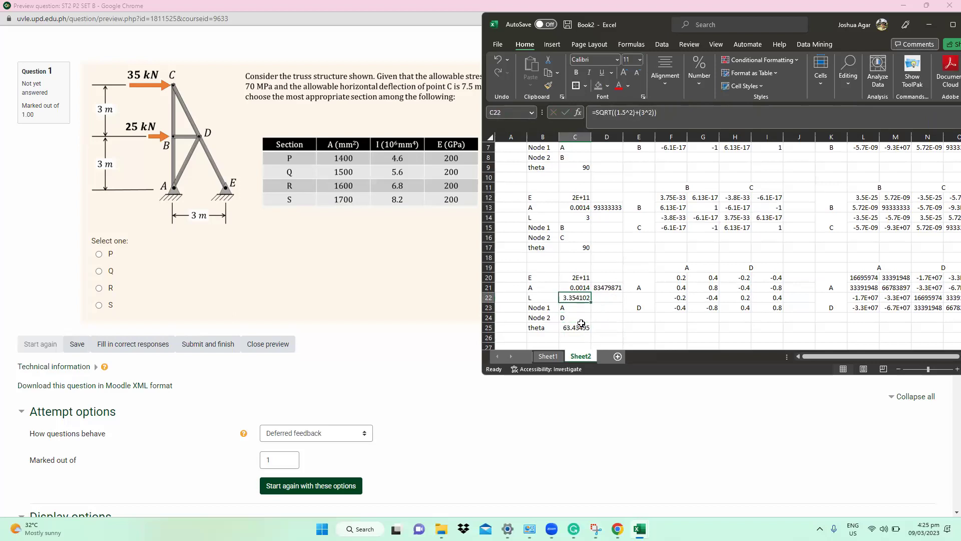
Duplicate the member AD block (starting at B19) directly below it, with its upper-left cell at B27.
scroll(566, 290, down, 1)
drag(545, 238, 852, 303)
key(ctrl+c)
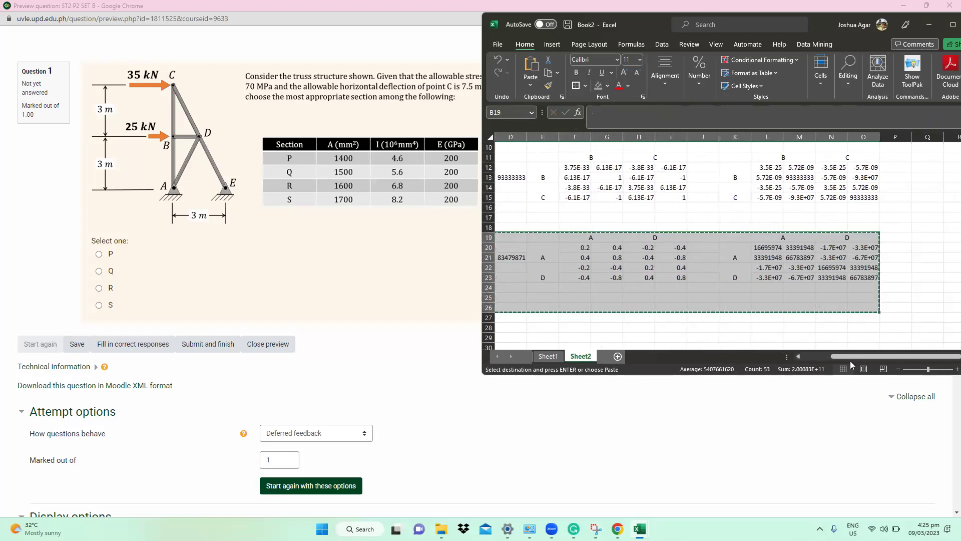
scroll(772, 356, left, 3)
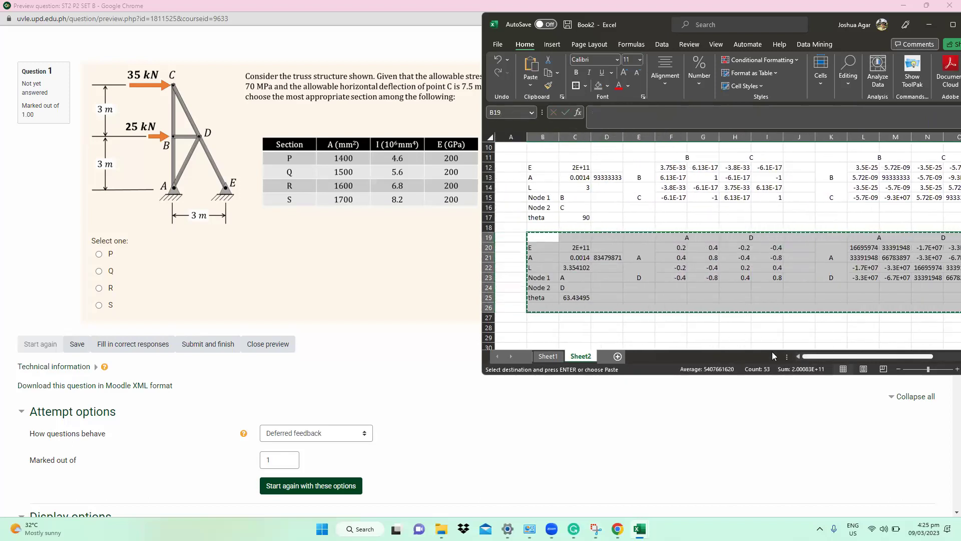
click(543, 318)
key(ctrl+v)
scroll(545, 320, down, 1)
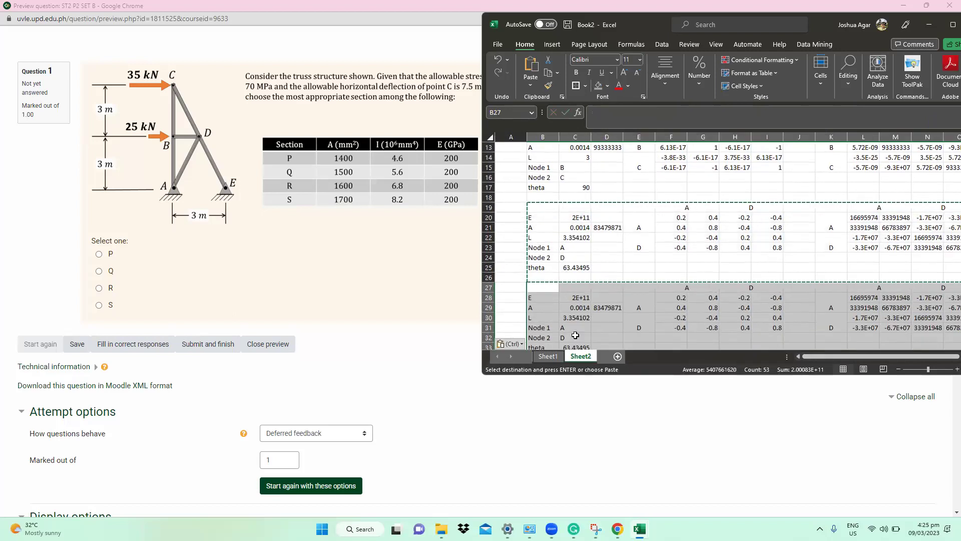
Label Node 1 of the fourth block as B for member BD.
click(575, 328)
text(B)
key(Return)
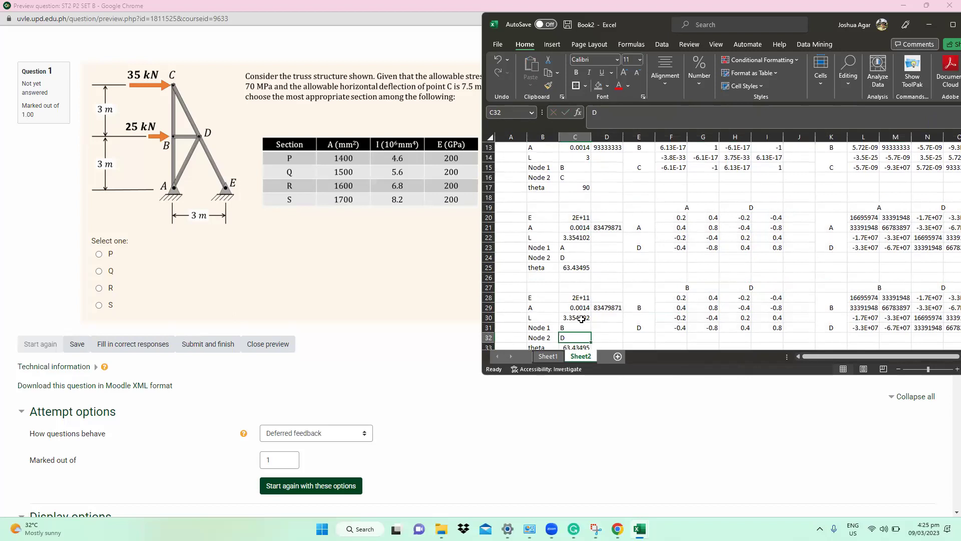
Set the length L of member BD to 1.5 and its theta to 0.
click(581, 318)
text(1.5)
key(Return)
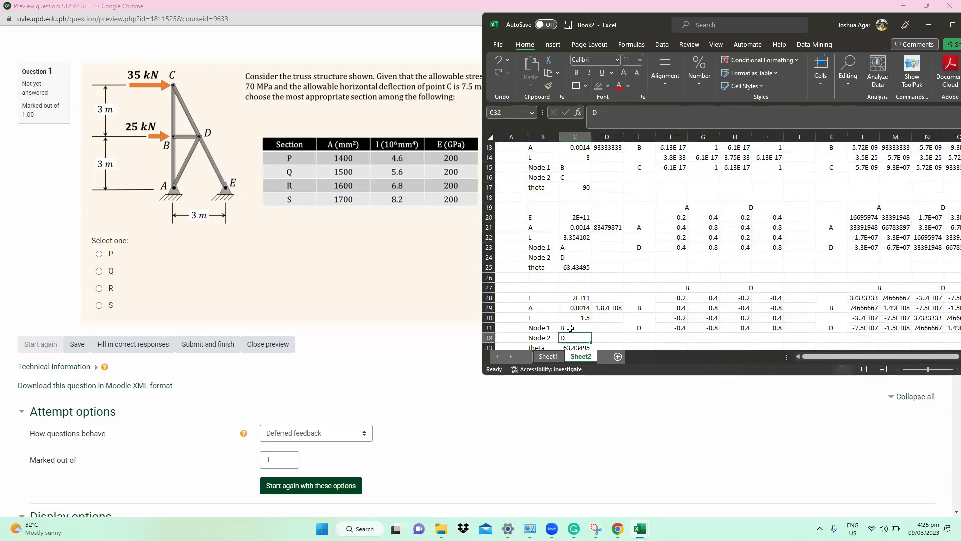
key(Down)
key(Down)
text(0)
key(Return)
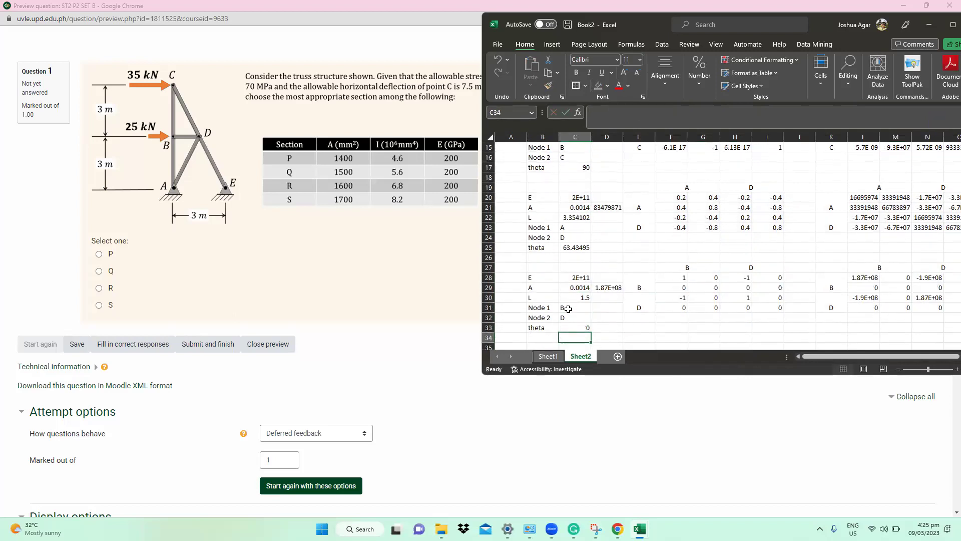
Duplicate the member BD block (starting at B27) below it, with its upper-left cell at B36.
drag(540, 275, 854, 333)
key(ctrl+c)
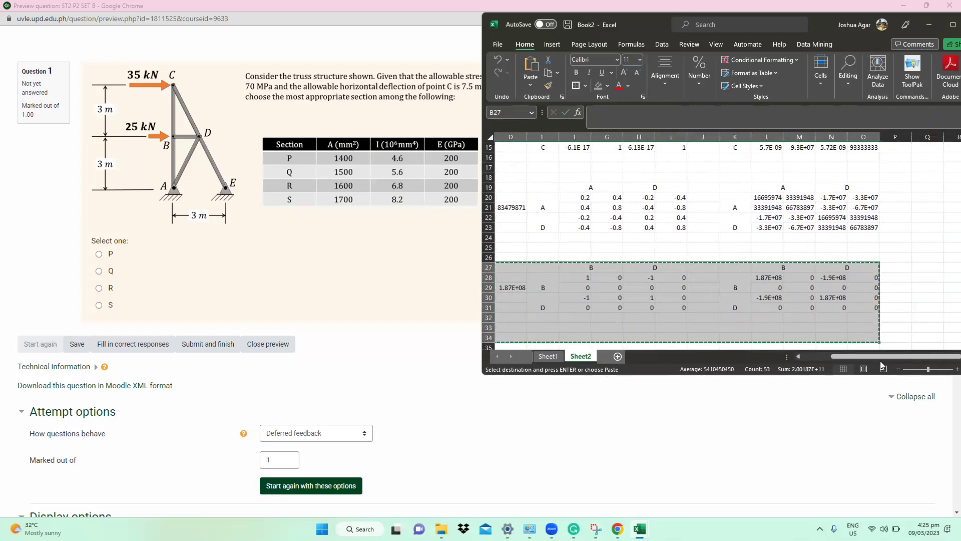
scroll(675, 335, left, 3)
scroll(676, 335, down, 3)
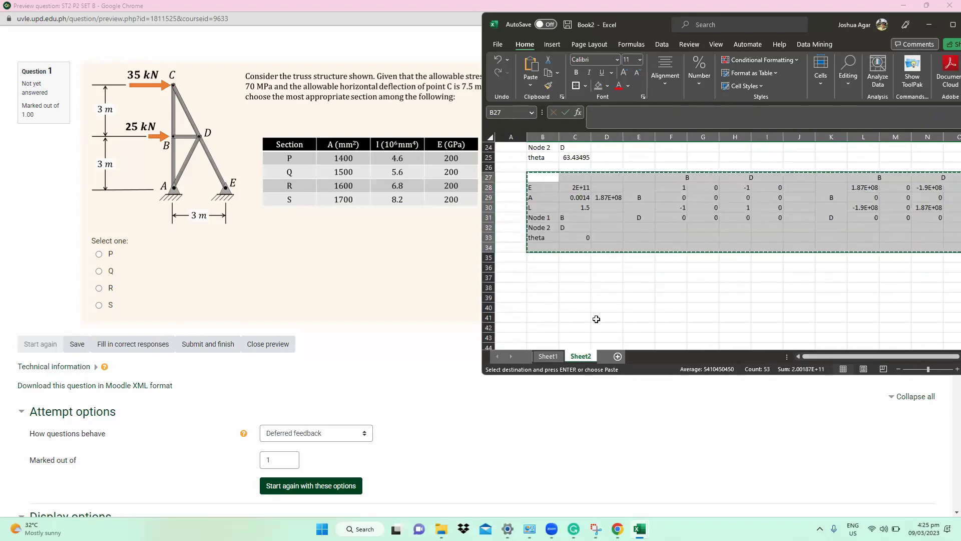
click(543, 265)
key(ctrl+v)
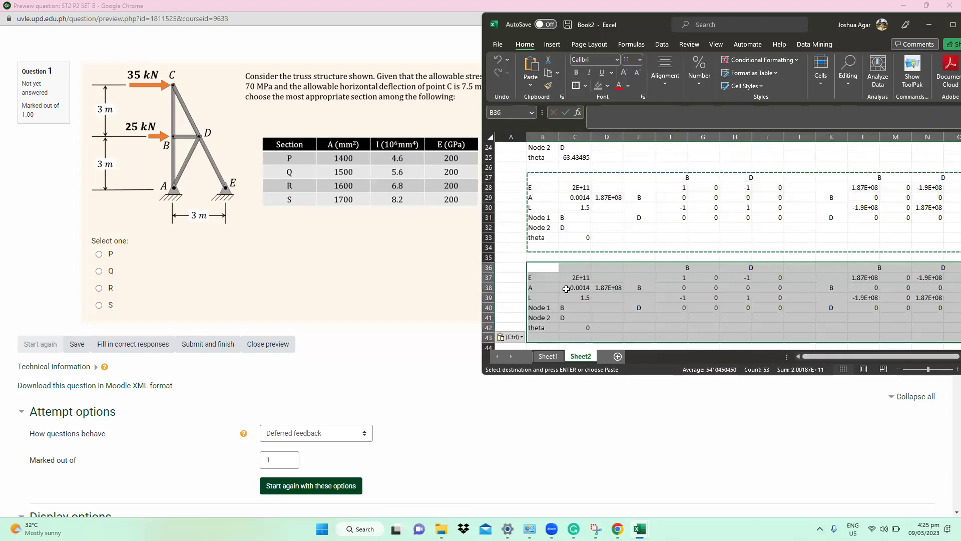
Label the fifth block's Node 1 as D and Node 2 as E.
click(569, 308)
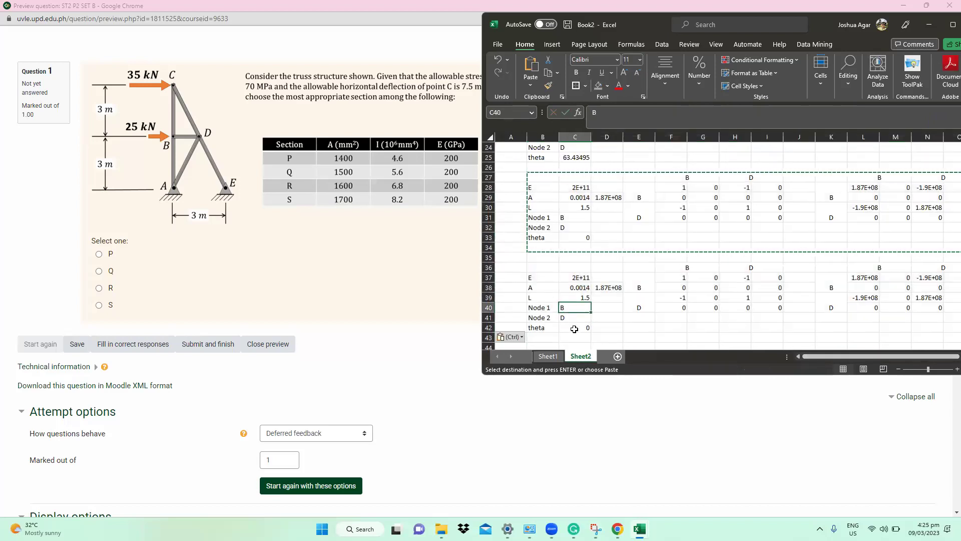
text(D)
key(Return)
text(E)
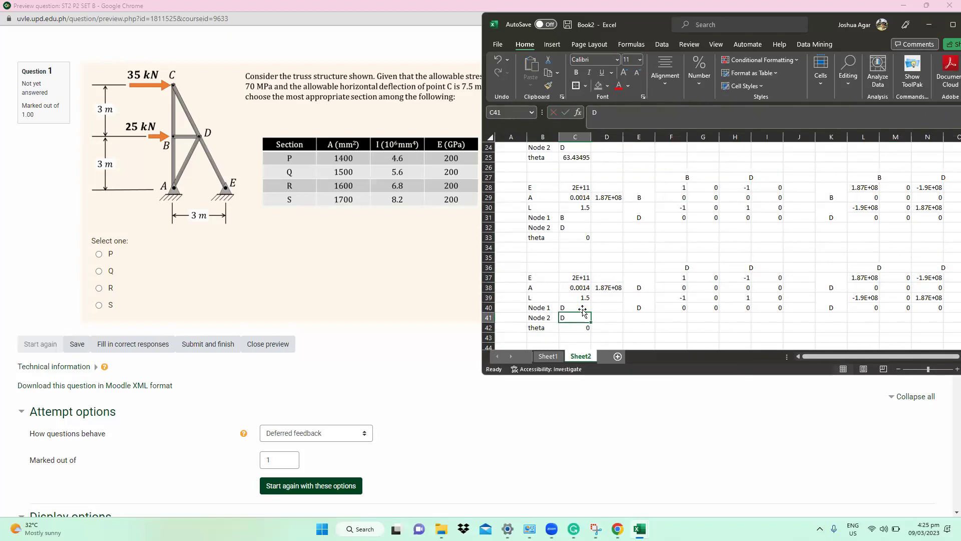
Copy the length formula =SQRT((1.5^2)+(3^2)) from member AD into the L cell of member DE.
click(584, 298)
scroll(584, 288, up, 2)
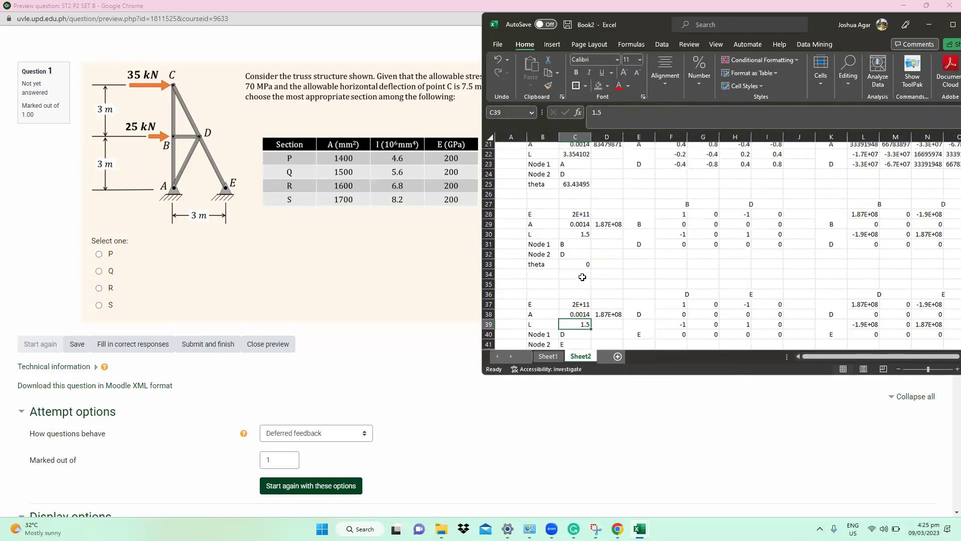
scroll(582, 277, up, 2)
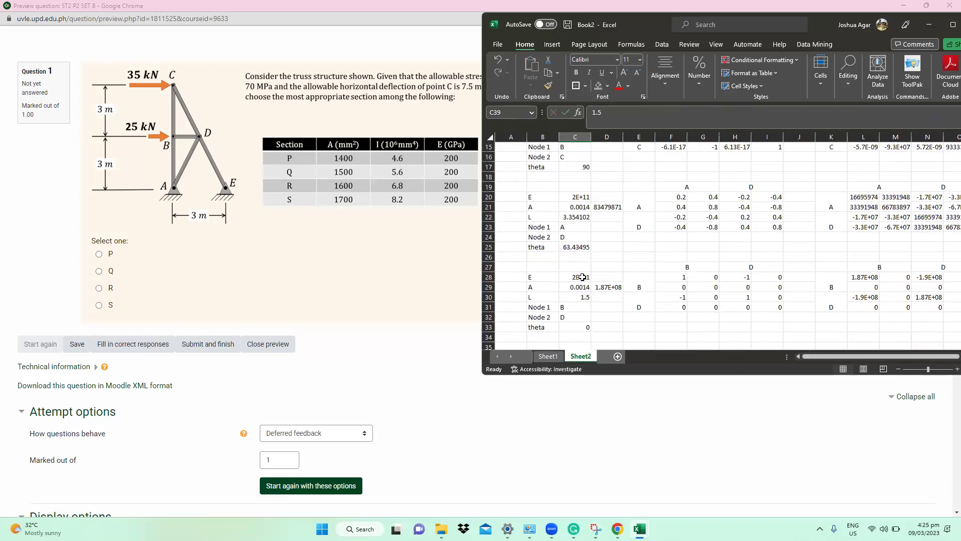
click(585, 217)
key(ctrl+c)
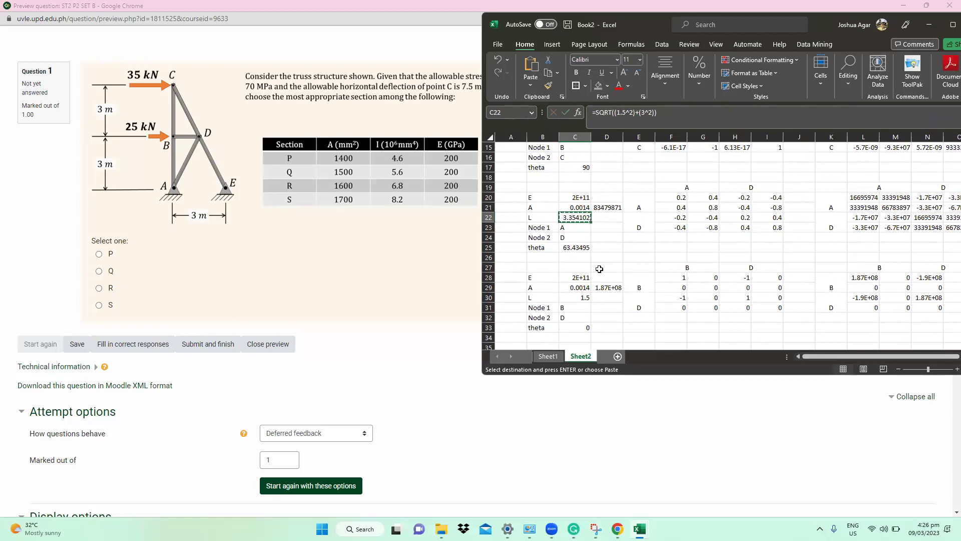
scroll(584, 304, down, 2)
scroll(585, 303, down, 3)
click(576, 239)
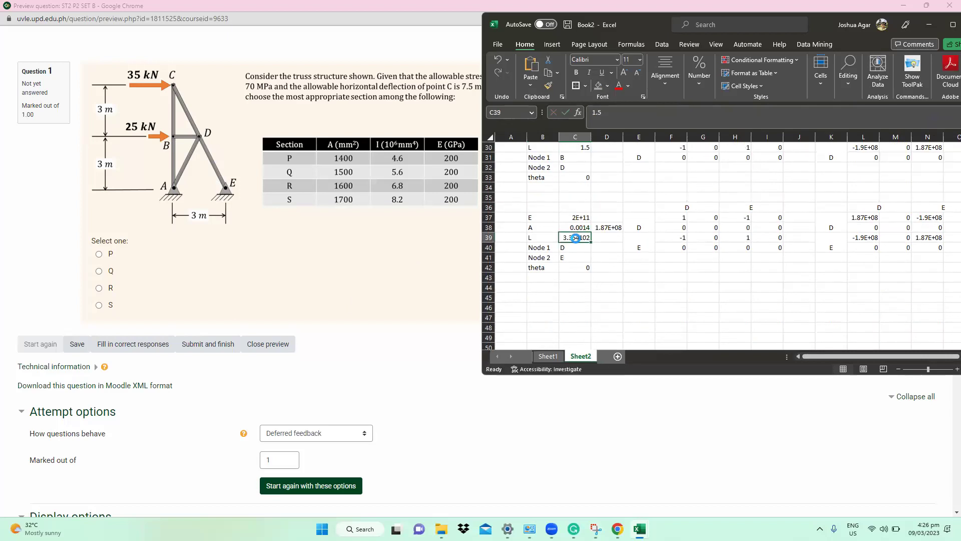
key(ctrl+v)
click(577, 299)
click(581, 266)
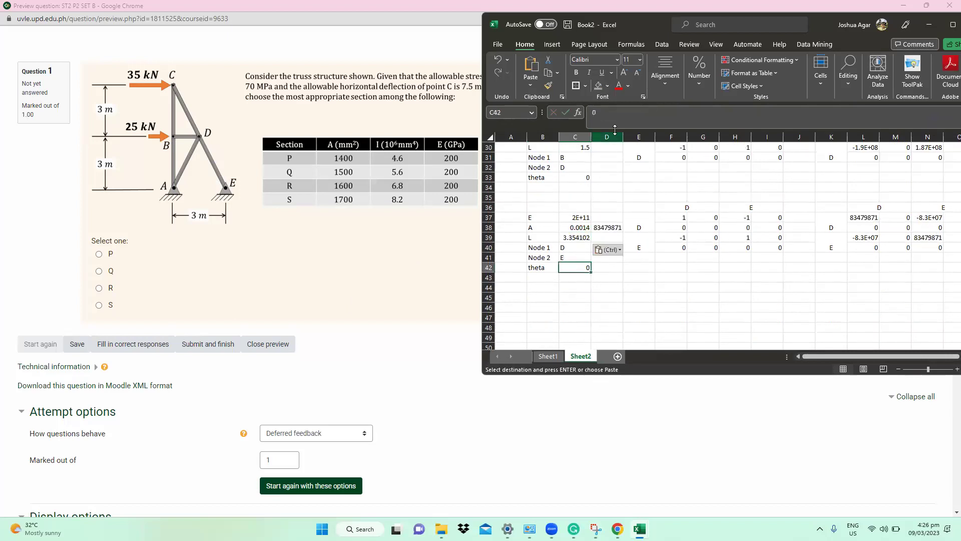
key(Escape)
double_click(587, 112)
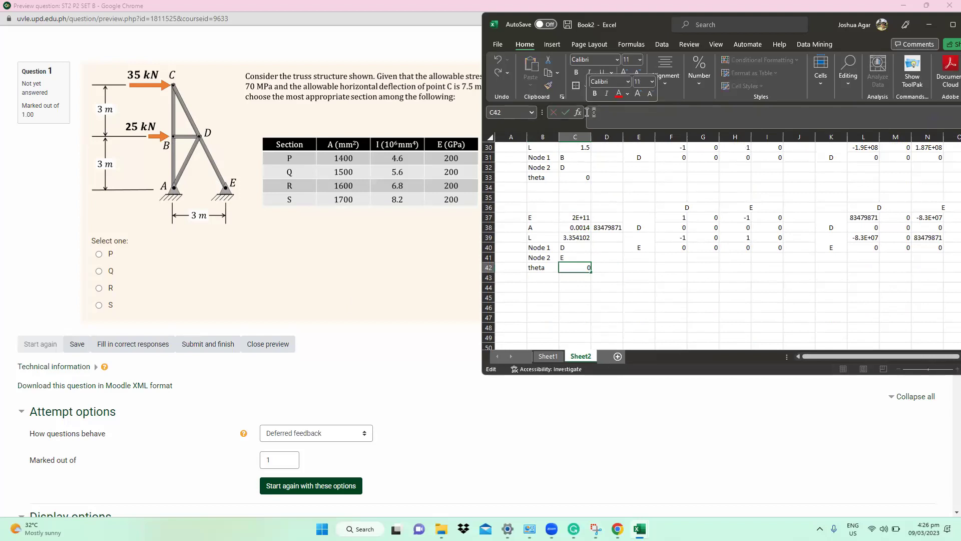
text(=)
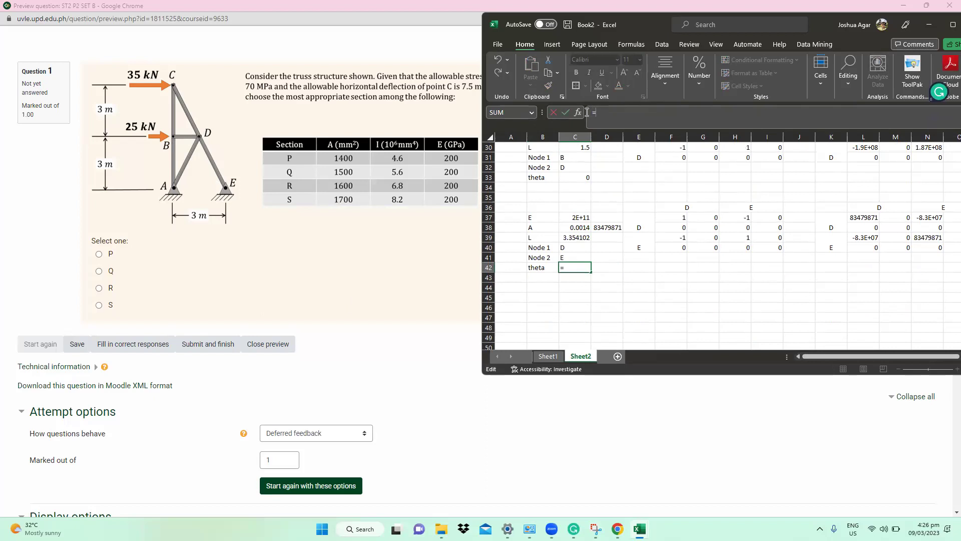
key(BackSpace)
Copy the theta formula =DEGREES(ATAN(3/1.5)) from the member AD block without changing that cell.
scroll(588, 241, up, 2)
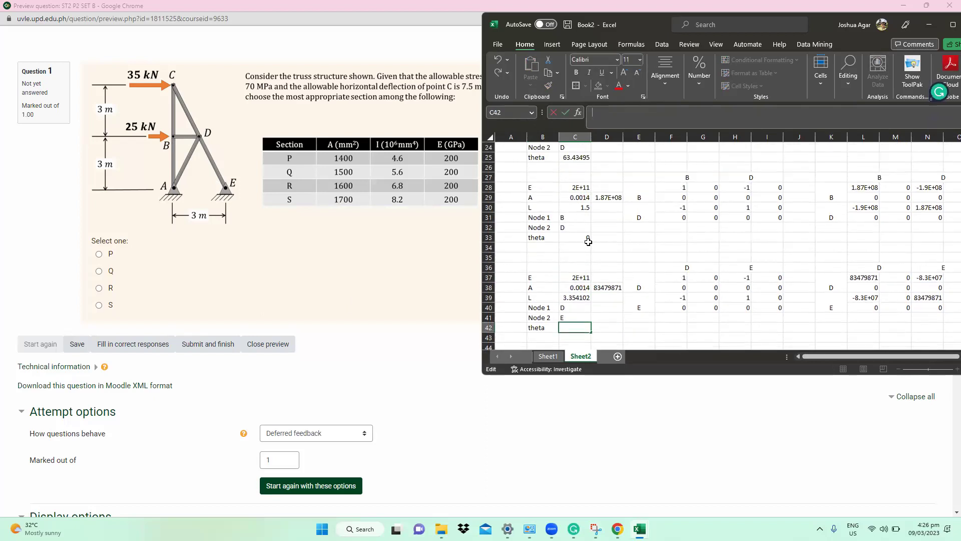
scroll(594, 244, up, 1)
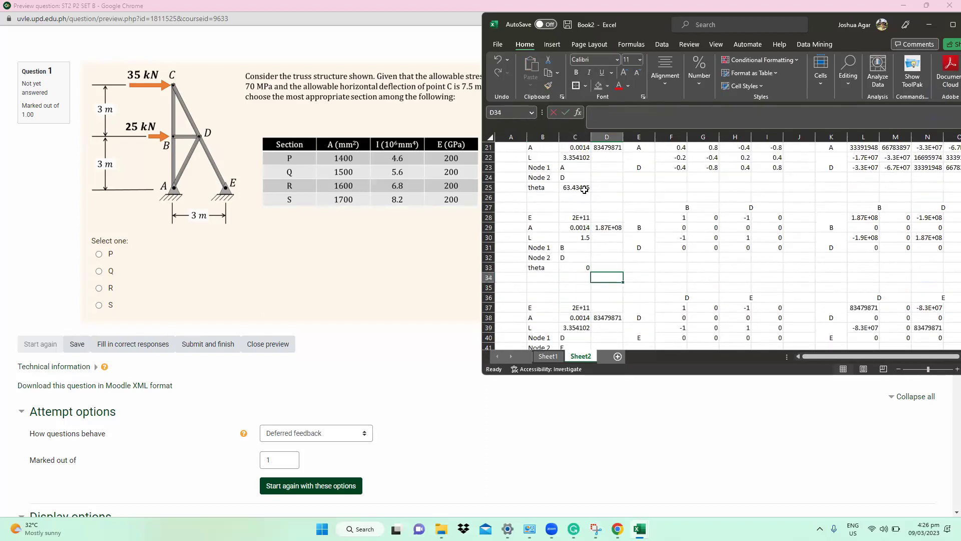
click(576, 187)
double_click(564, 189)
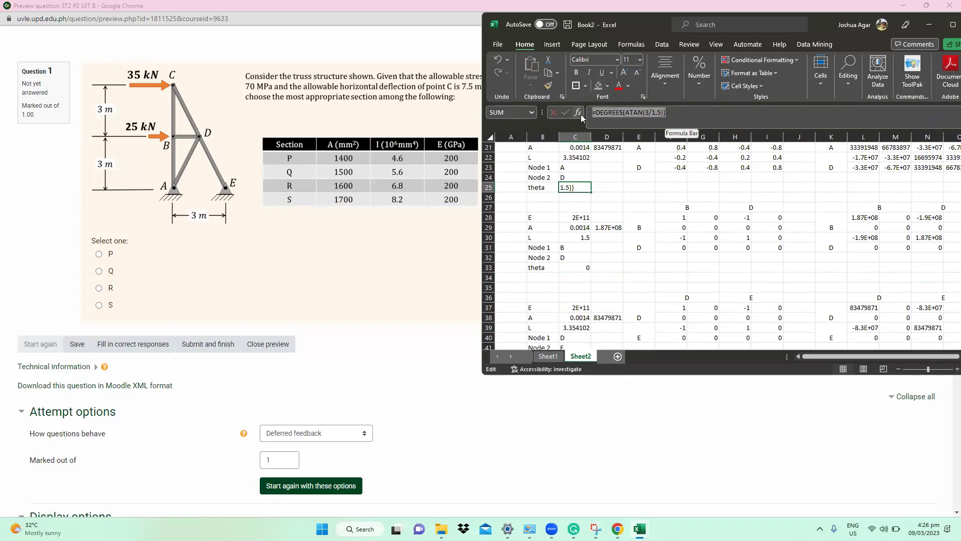
click(595, 284)
scroll(595, 284, down, 2)
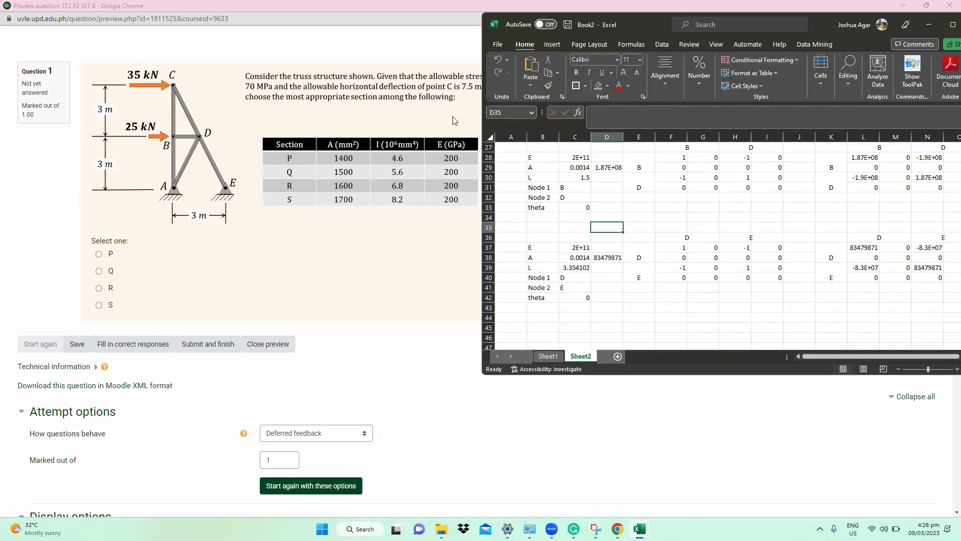
Mark the angle of member DE below the horizontal at node D on the truss figure, and erase the mark.
drag(202, 137, 225, 138)
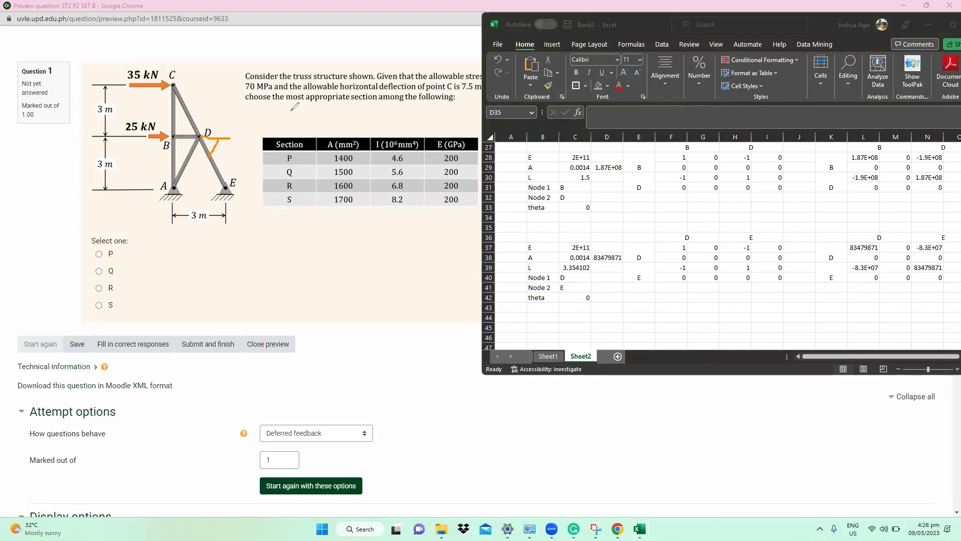
key(e)
Set theta of member DE to the negated formula =-DEGREES(ATAN(3/1.5)).
scroll(658, 256, down, 2)
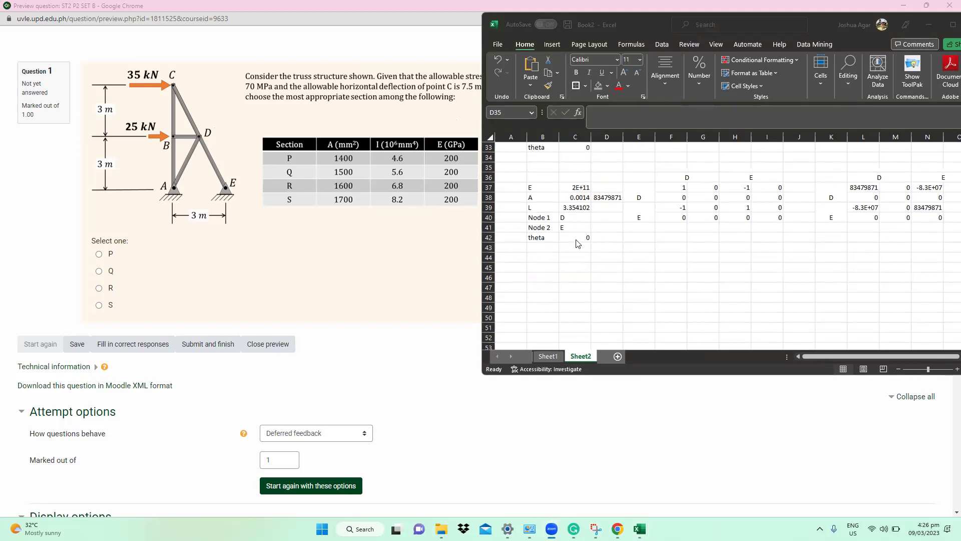
click(580, 240)
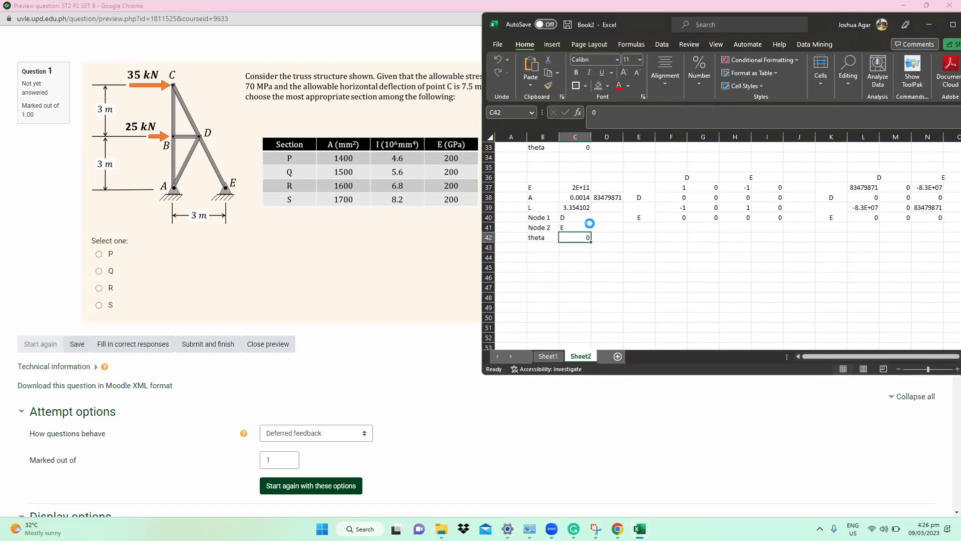
key(ctrl+v)
click(599, 111)
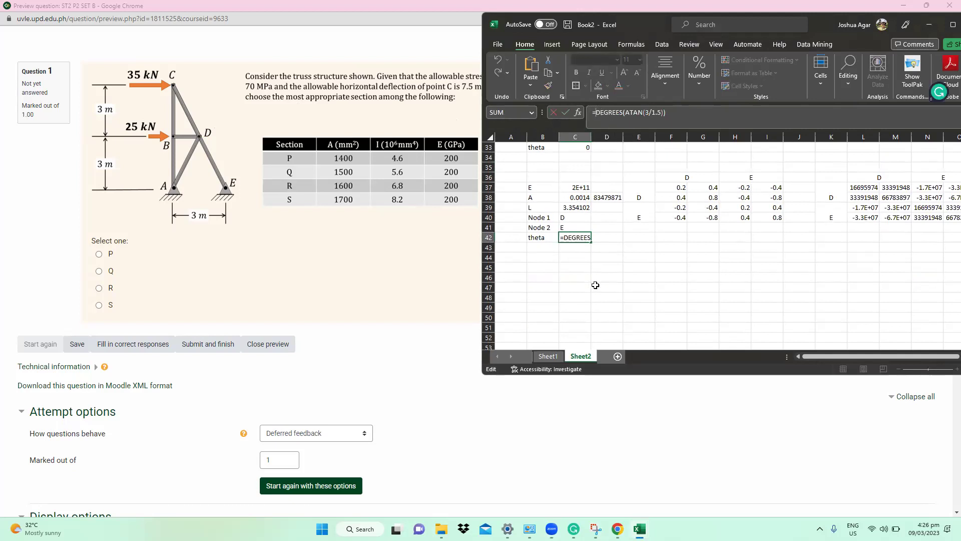
click(580, 316)
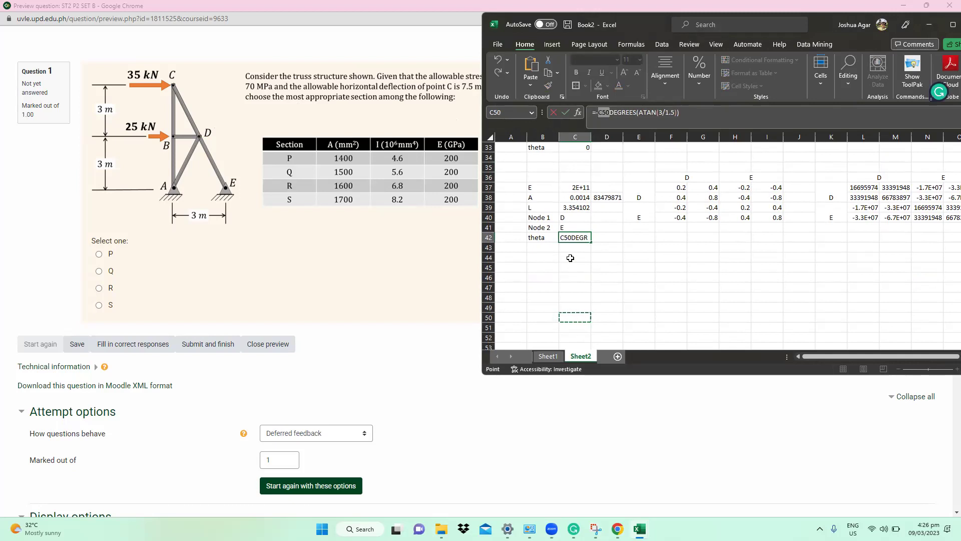
scroll(580, 301, up, 1)
key(BackSpace)
key(BackSpace)
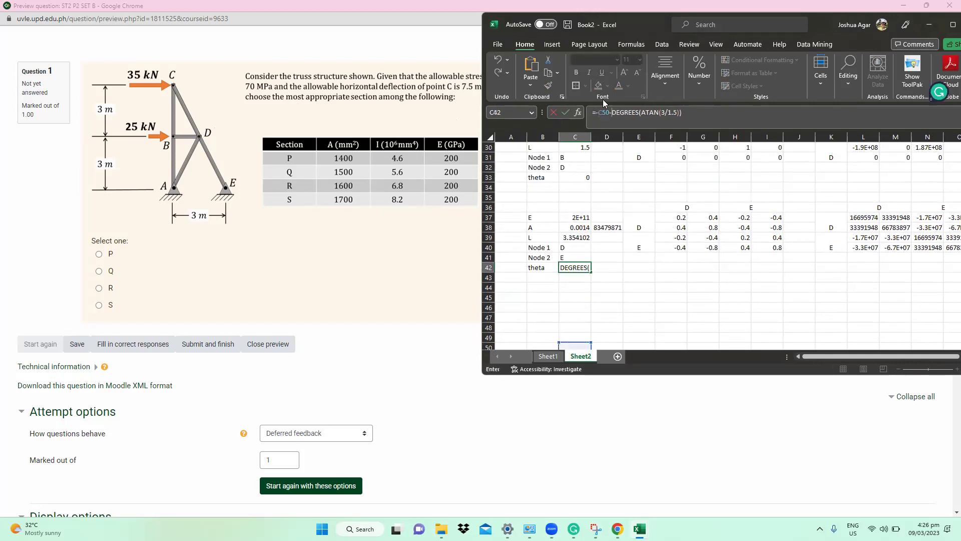
key(BackSpace)
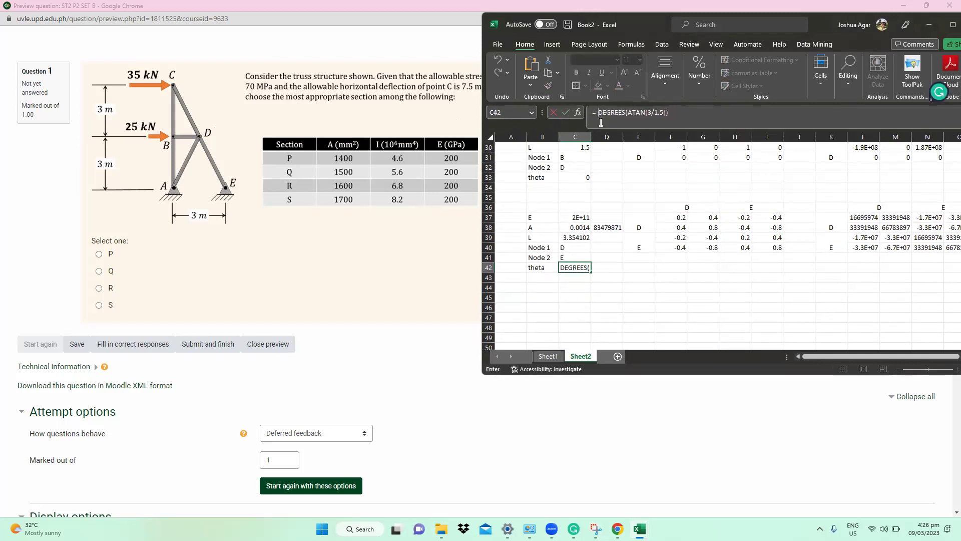
key(Return)
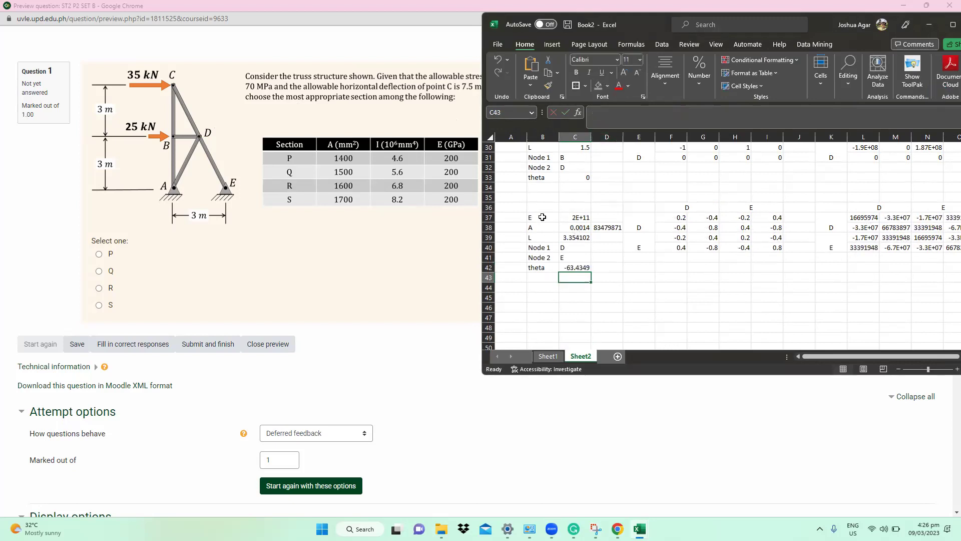
Duplicate the member DE block (starting at B36) below it, with its upper-left cell at B44.
drag(541, 207, 735, 279)
key(ctrl+c)
scroll(542, 288, left, 4)
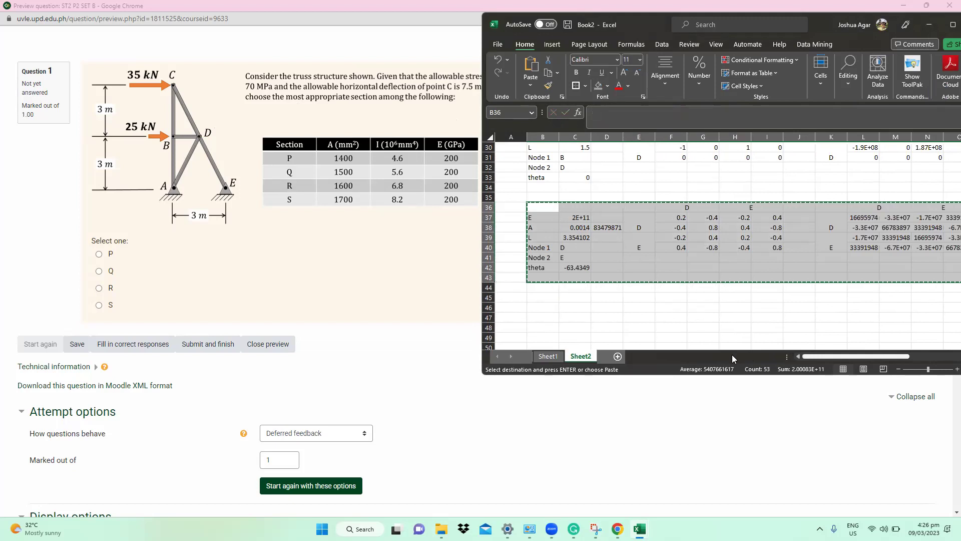
click(541, 288)
key(ctrl+v)
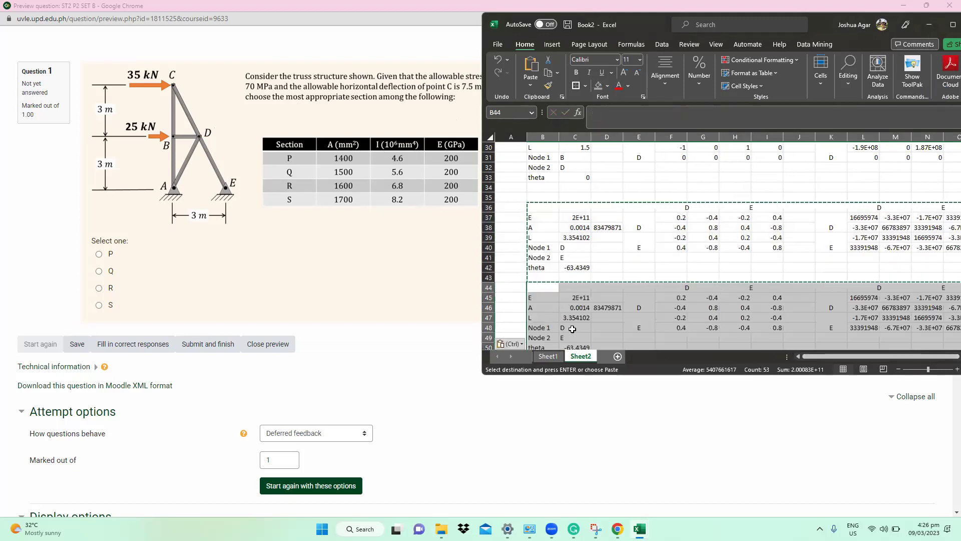
Label the sixth block's Node 1 as C and Node 2 as D.
click(572, 329)
text(C)
key(Return)
text(D)
key(Tab)
scroll(590, 335, down, 1)
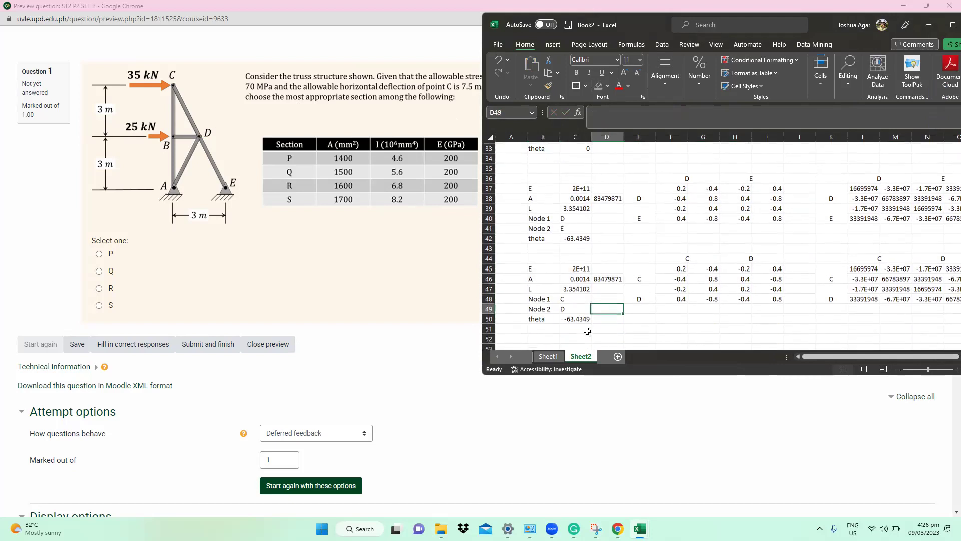
click(604, 336)
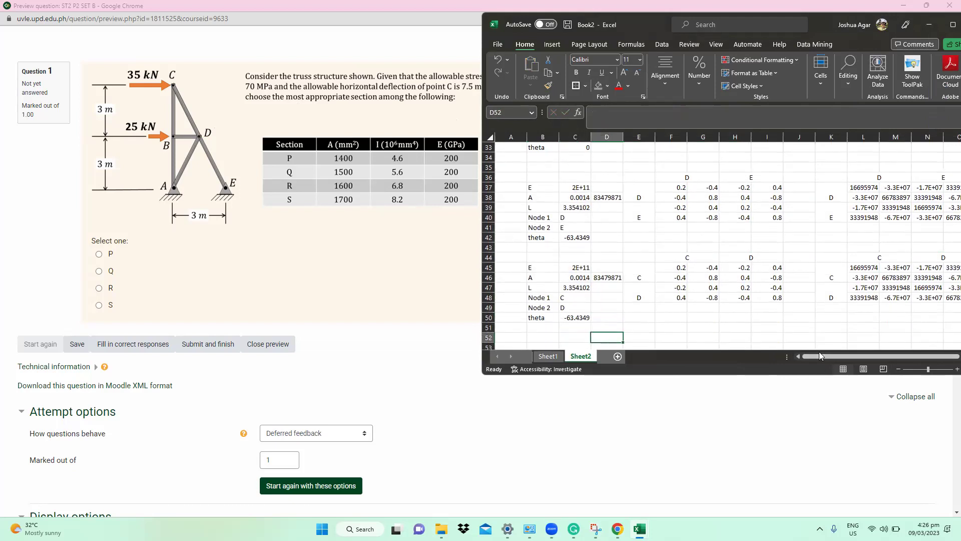
click(808, 328)
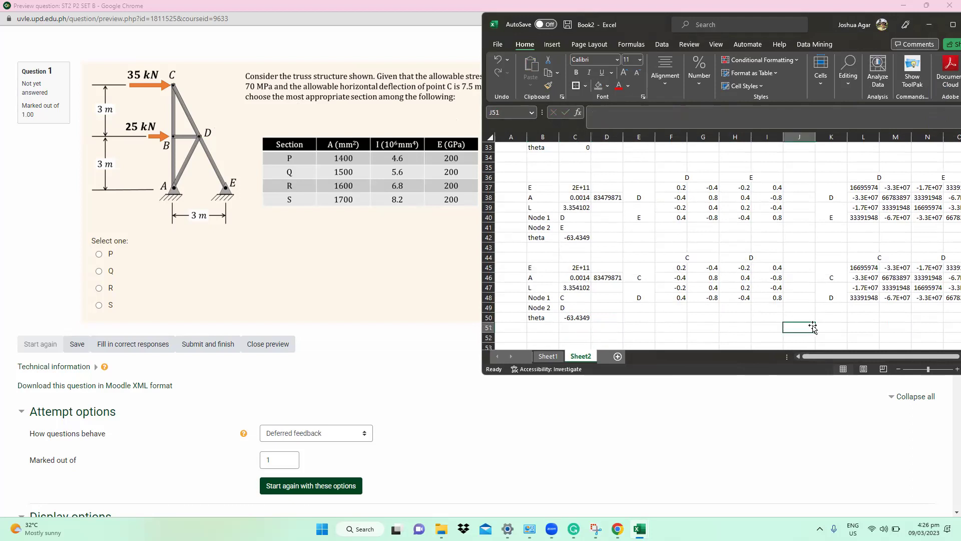
Maximize the spreadsheet window and merge and center F52:G52 below the member CD block.
double_click(819, 15)
scroll(232, 342, up, 9)
scroll(231, 342, down, 10)
drag(190, 287, 223, 290)
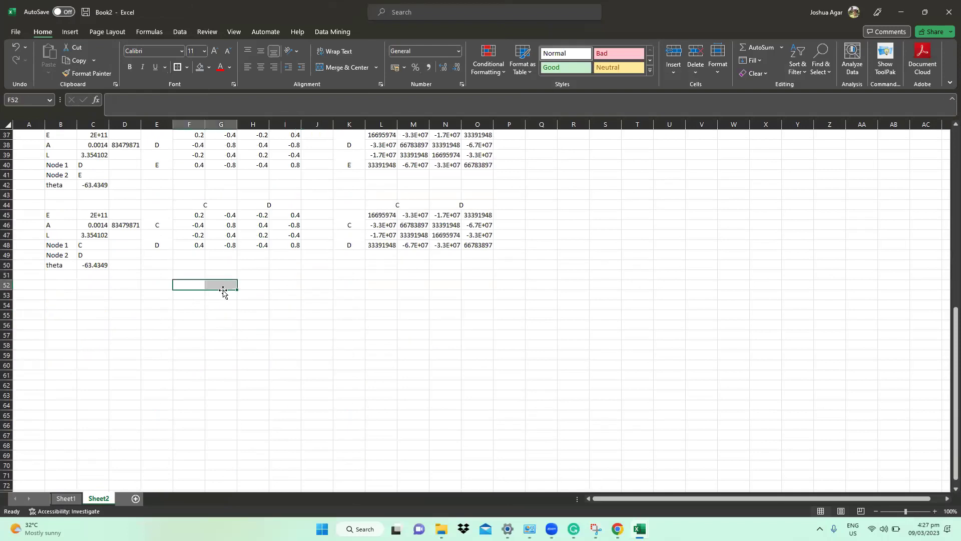
scroll(222, 290, up, 6)
scroll(224, 285, up, 2)
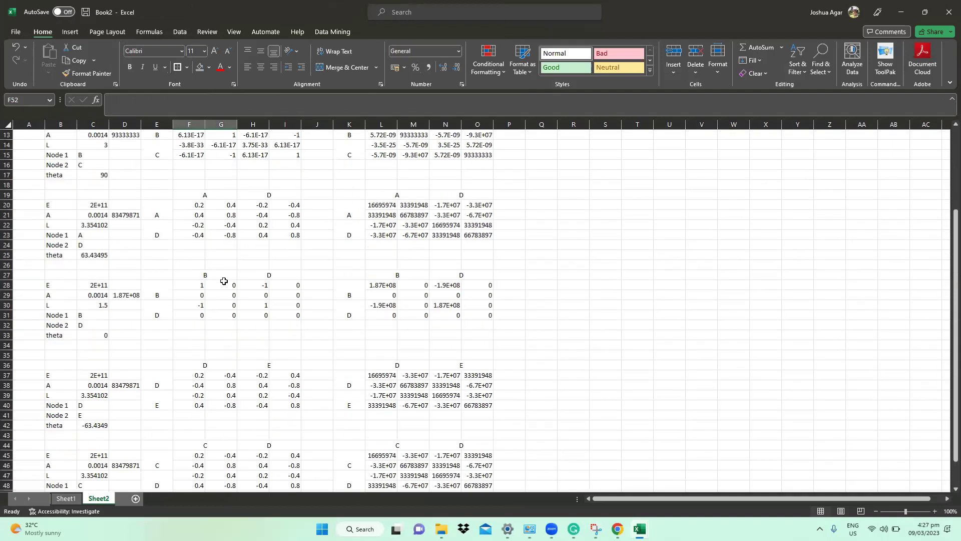
scroll(224, 281, down, 5)
click(345, 67)
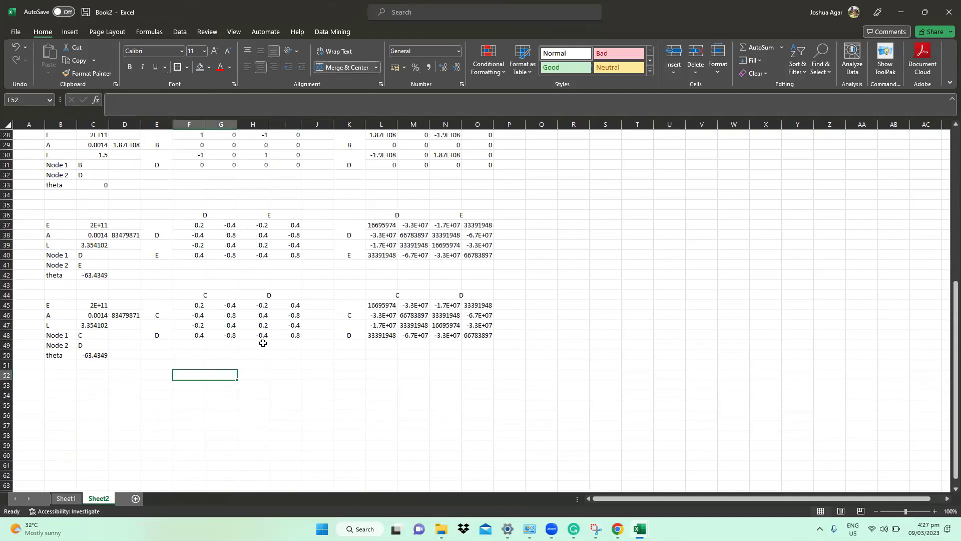
Copy the merged header cell F52:G52 across row 52 through P52:Q52 to make six column headers.
key(ctrl+c)
click(259, 375)
key(ctrl+v)
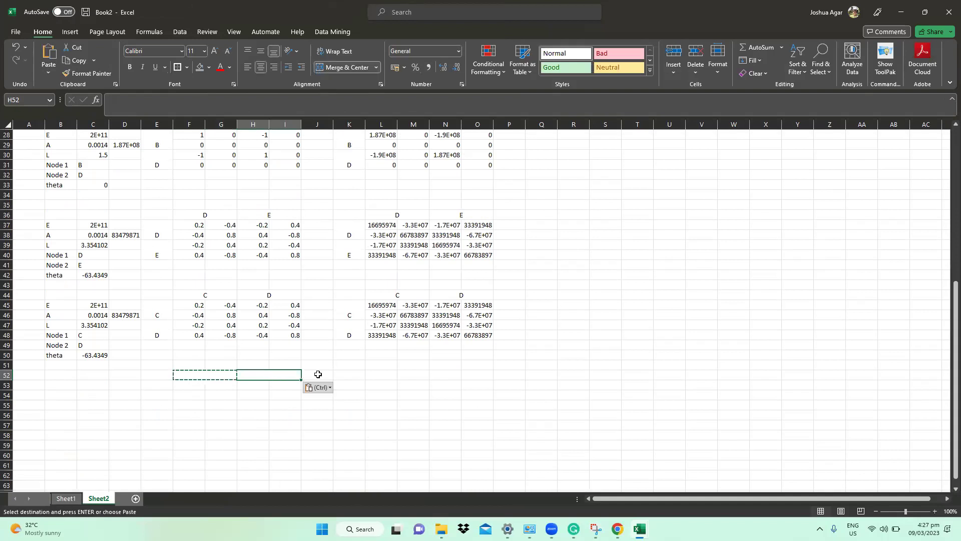
click(317, 375)
key(ctrl+v)
click(381, 376)
key(ctrl+v)
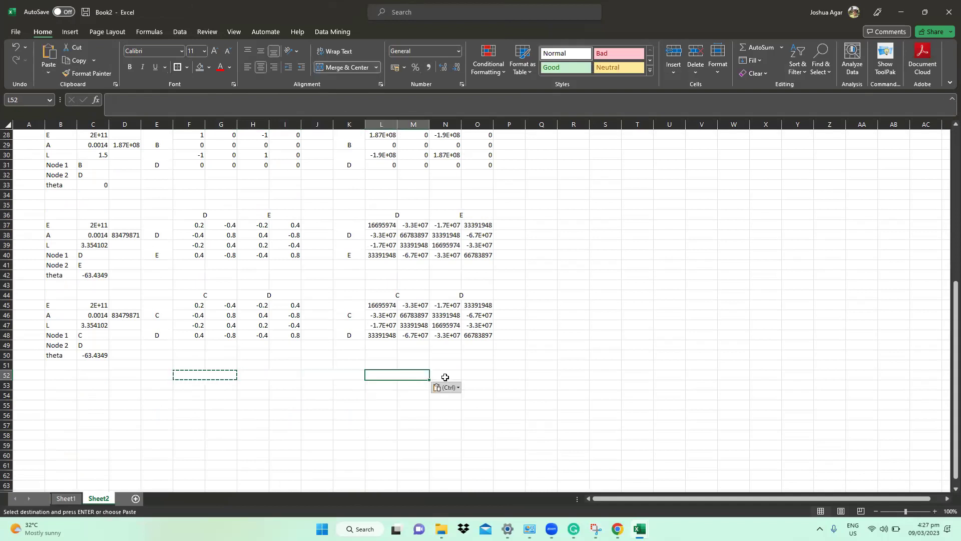
click(452, 377)
key(Return)
key(ctrl+v)
click(517, 375)
key(ctrl+v)
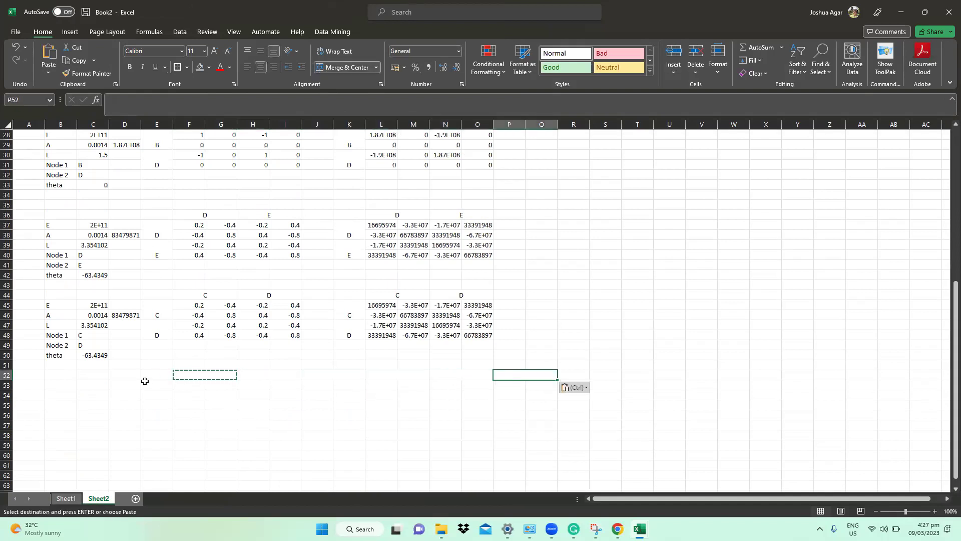
Copy the merged label cell E45:E46 down column E from E53 to E64 to make six row labels.
click(162, 313)
key(ctrl+c)
click(159, 393)
click(160, 387)
key(ctrl+v)
click(156, 406)
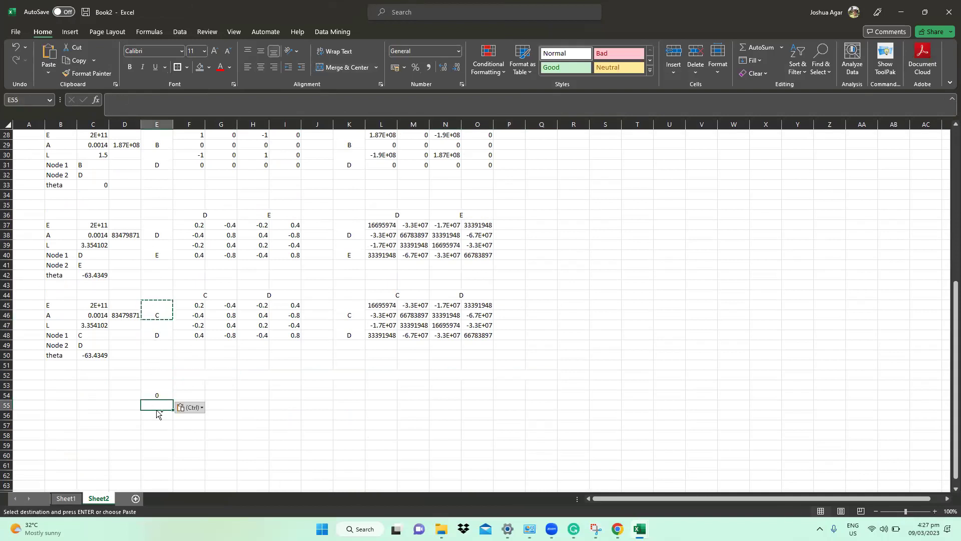
key(ctrl+v)
click(158, 430)
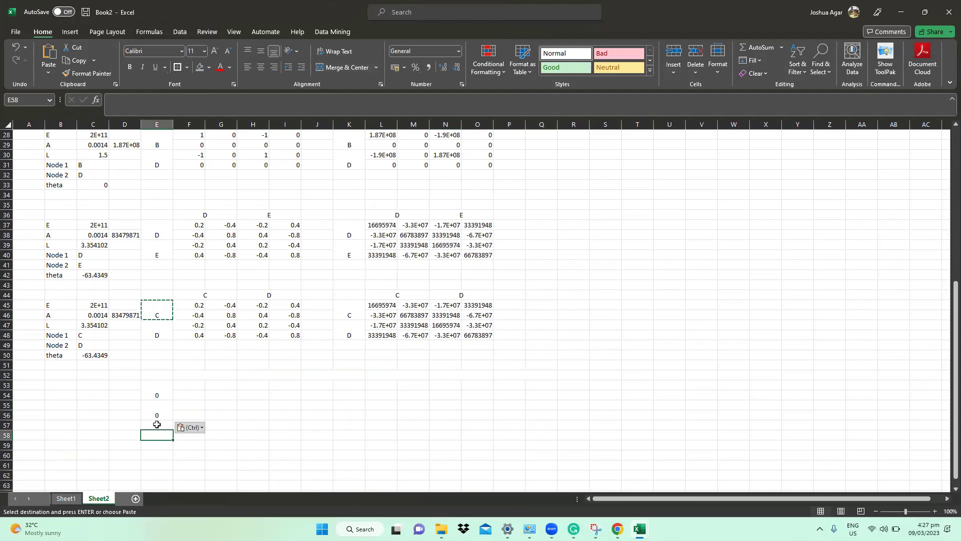
key(Return)
key(ctrl+v)
click(155, 452)
key(ctrl+v)
click(163, 461)
key(ctrl+v)
scroll(163, 461, down, 1)
key(ctrl+v)
click(160, 455)
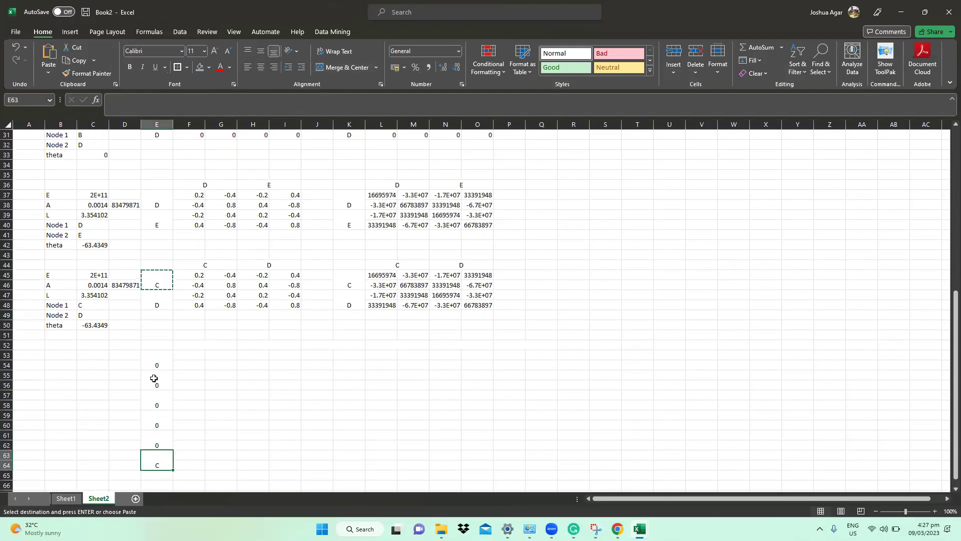
key(ctrl+v)
Label the six merged row cells in E53:E64 as A, B, C, D, E and F.
click(156, 366)
key(Return)
key(Return)
text(B)
key(Return)
text(C)
key(Return)
text(D)
key(Return)
text(E)
key(Return)
text(F)
key(Return)
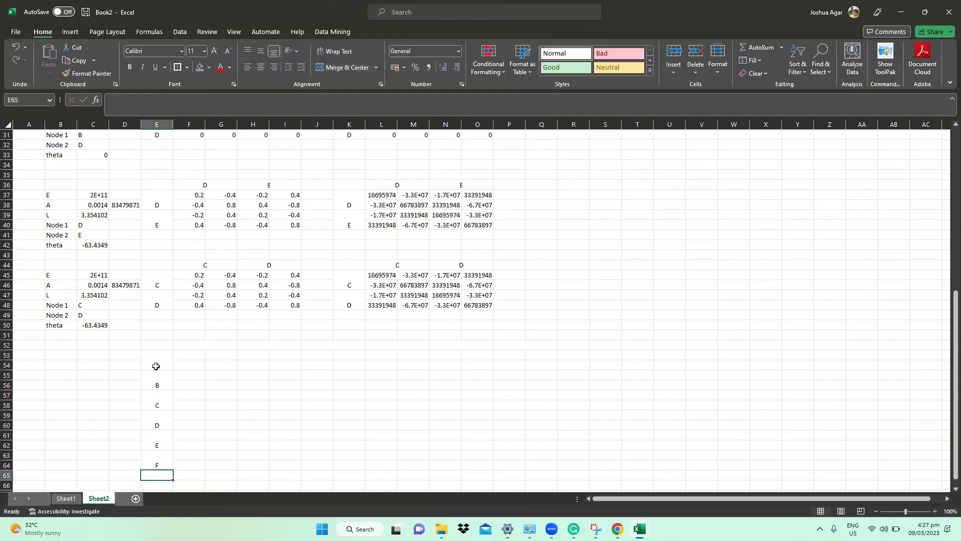
Label the six merged column headers in row 52 as A, B, C, D, E and F.
click(177, 343)
text(A)
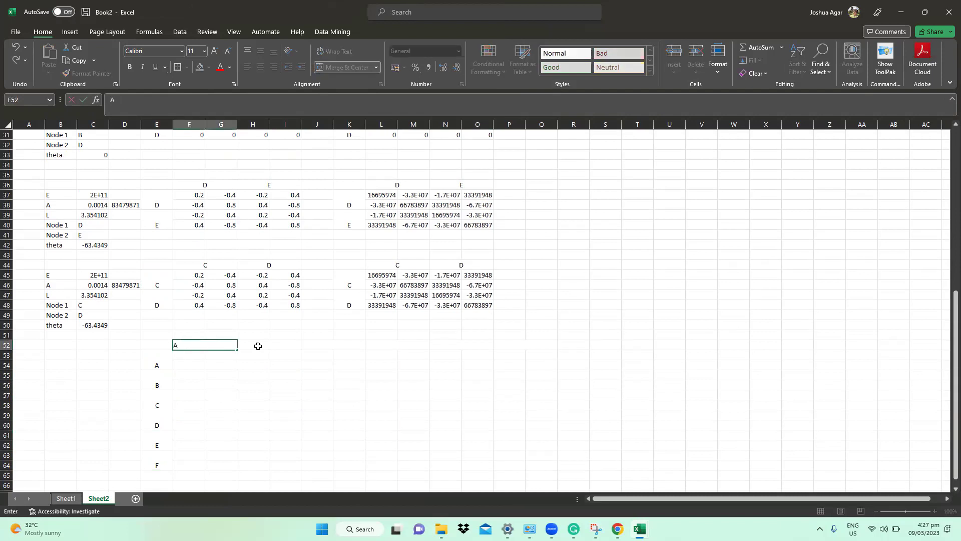
key(Tab)
text(B)
click(335, 343)
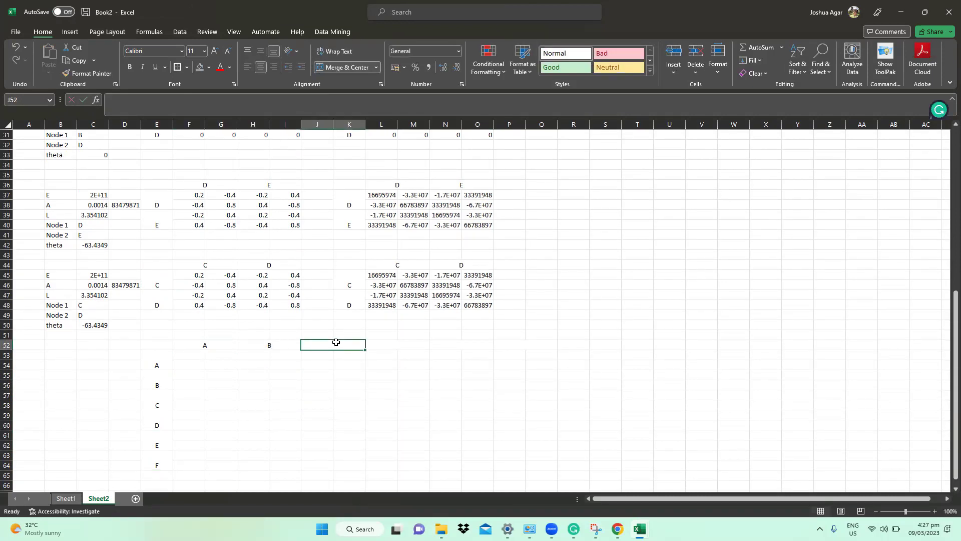
text(C)
click(397, 344)
text(D)
click(486, 346)
text(E)
click(522, 344)
text(F)
Fill the A-A block F53:G54 with the array formula =L4:M5+L20:M21.
drag(197, 358, 207, 365)
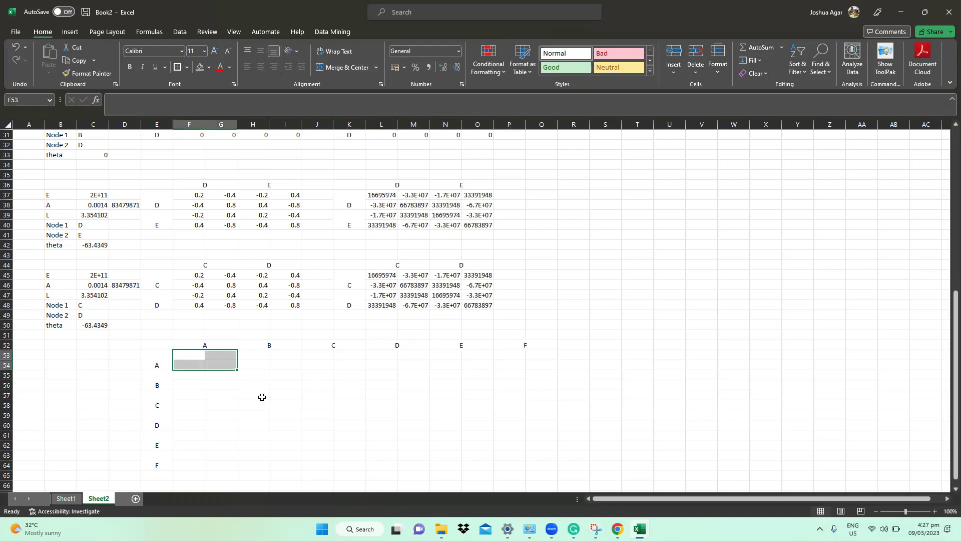
text(=)
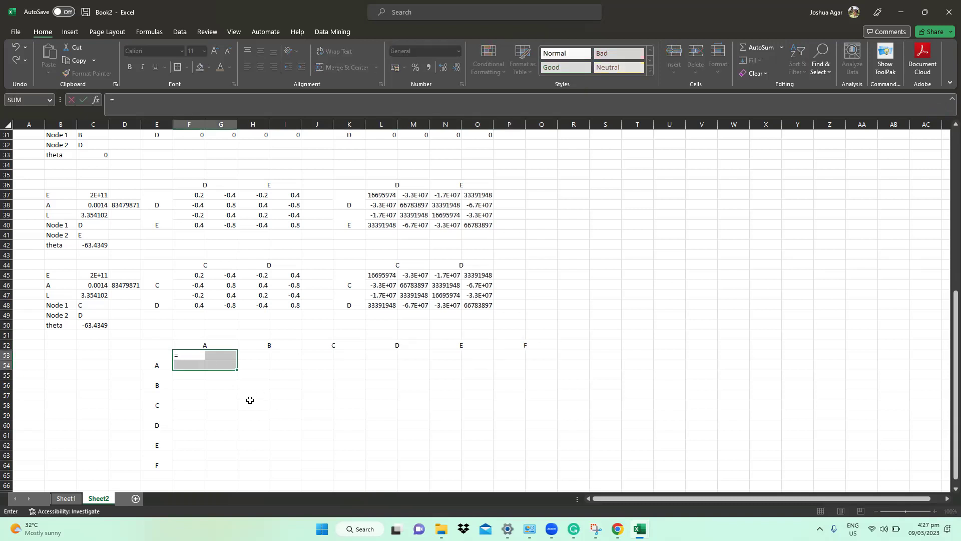
scroll(247, 388, up, 8)
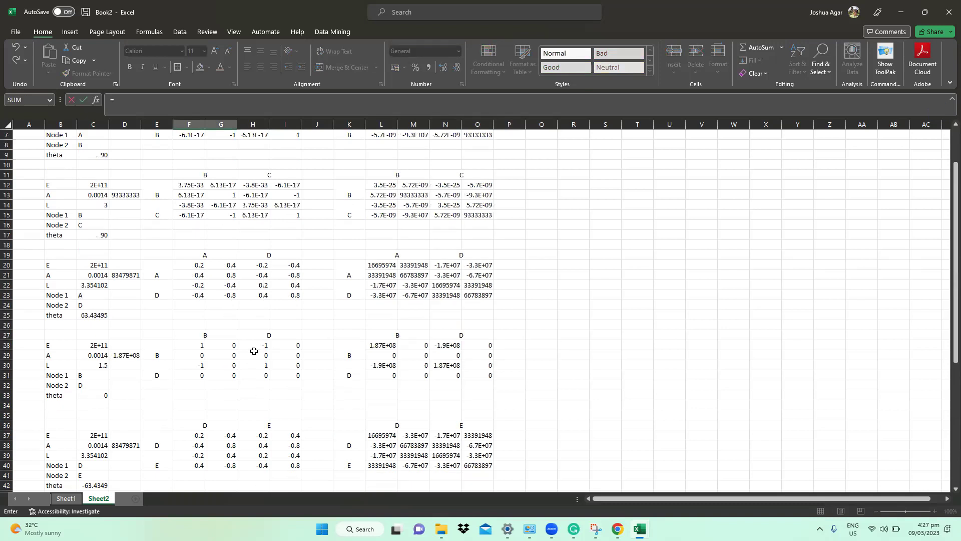
scroll(249, 336, up, 2)
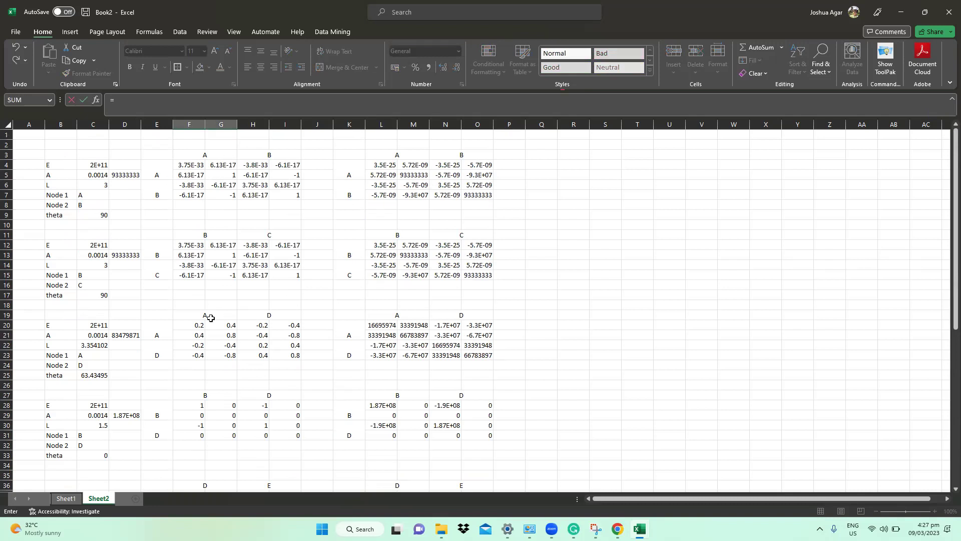
drag(385, 165, 416, 176)
text(+)
drag(379, 325, 404, 339)
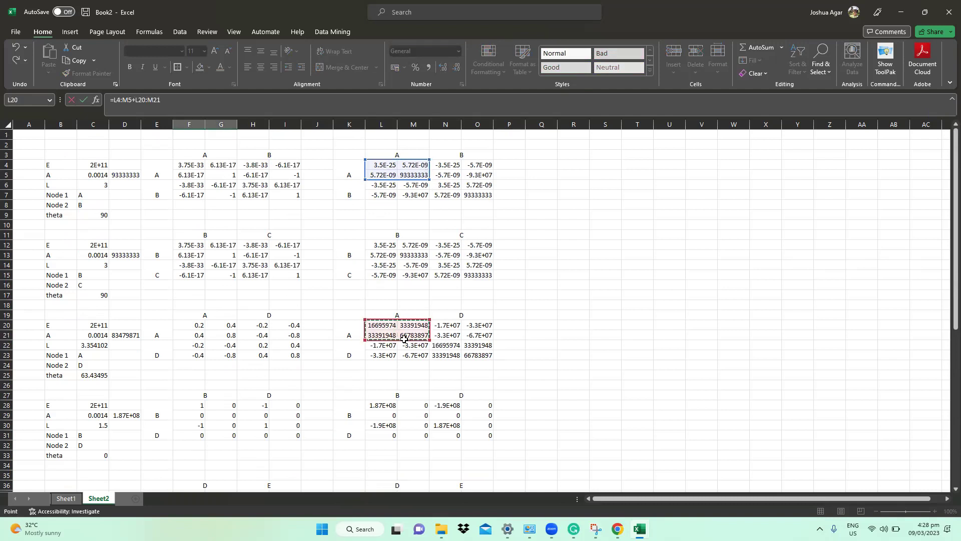
key(ctrl+shift+Return)
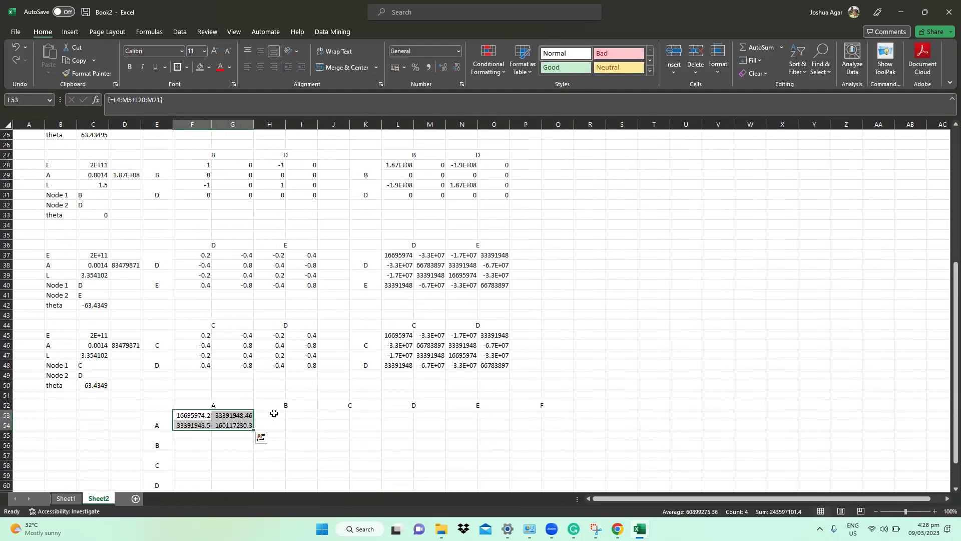
Fill the A-B block H53:I54 with the array formula =N4:O5.
drag(274, 413, 296, 423)
text(=)
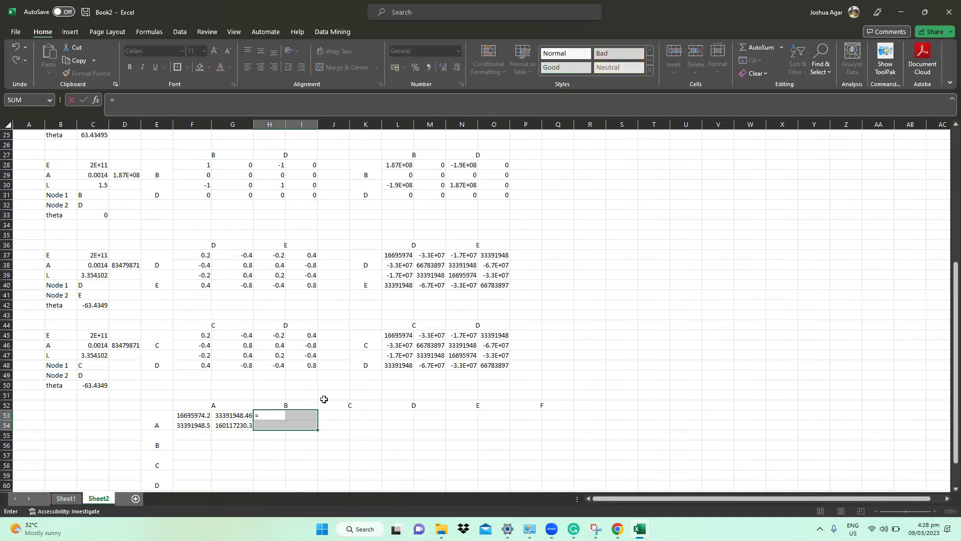
scroll(295, 411, up, 8)
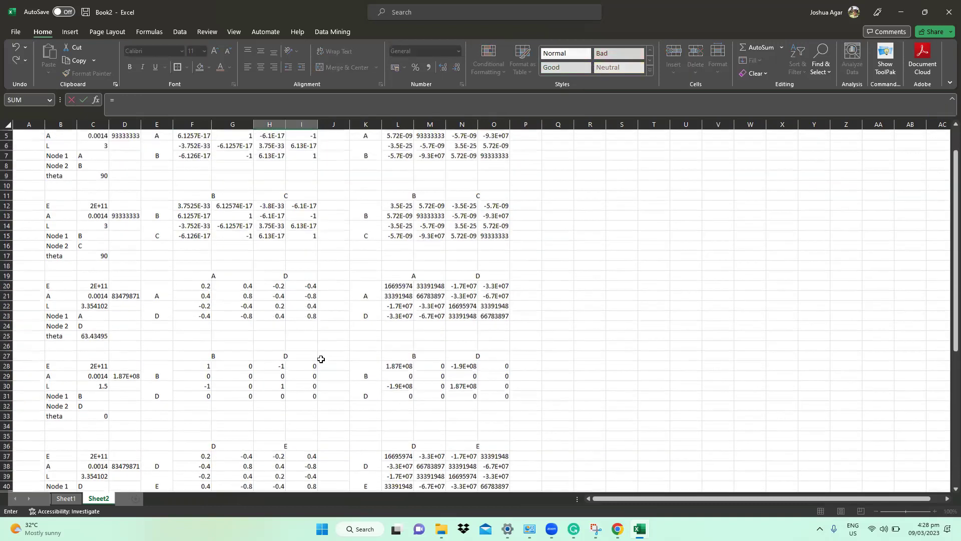
drag(462, 165, 502, 184)
key(ctrl+shift+Return)
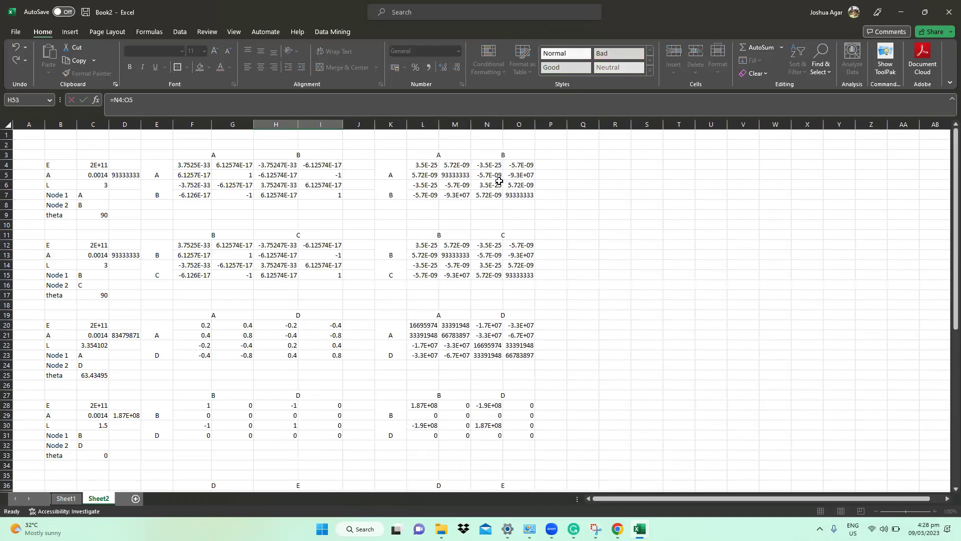
scroll(230, 390, down, 9)
scroll(230, 390, down, 2)
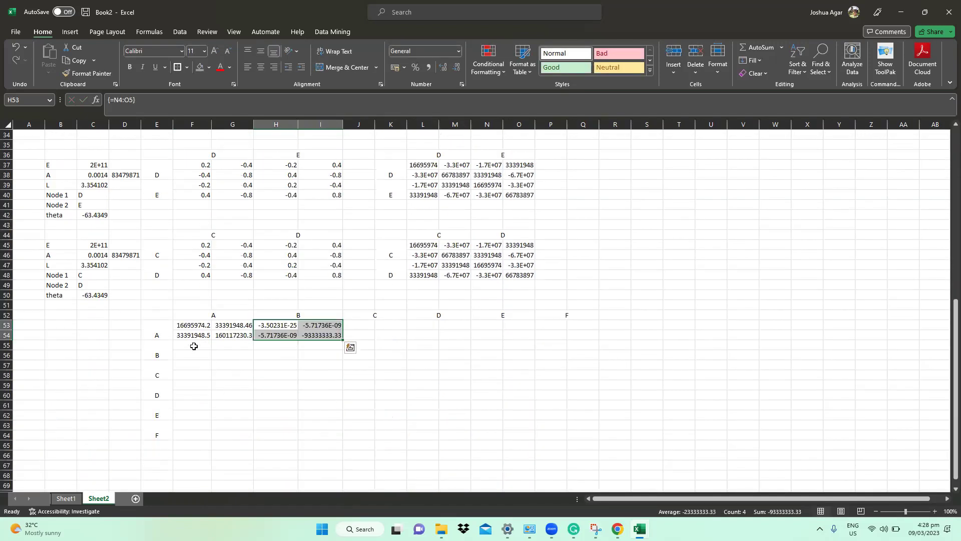
Fill the B-A block F55:G56 with the array formula =L6:M7.
drag(193, 346, 218, 357)
text(=)
scroll(338, 315, up, 11)
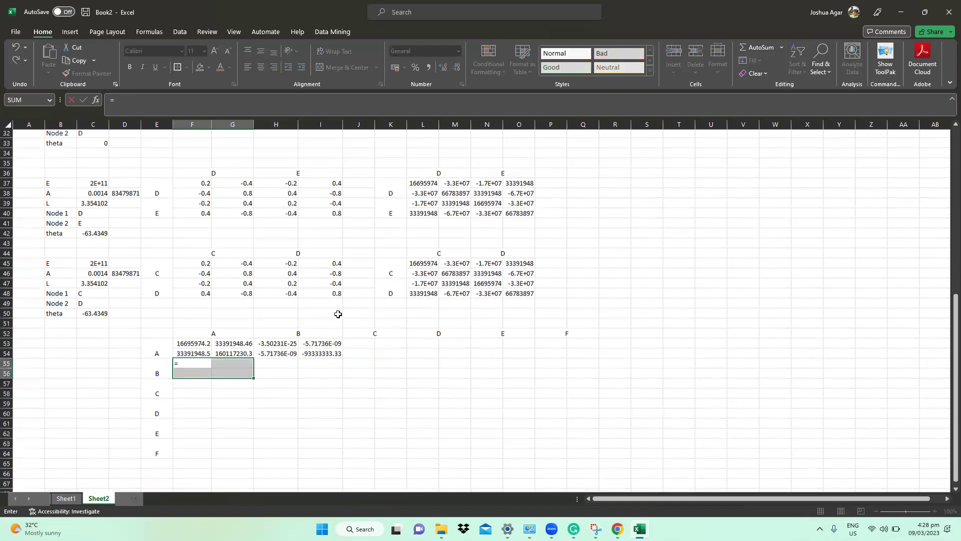
drag(440, 194, 424, 185)
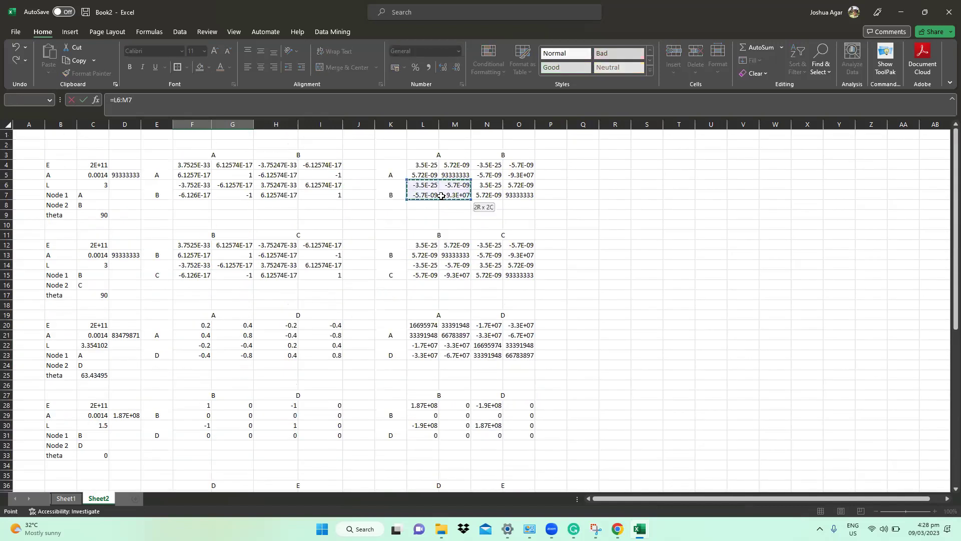
key(ctrl+shift+Return)
scroll(298, 313, down, 11)
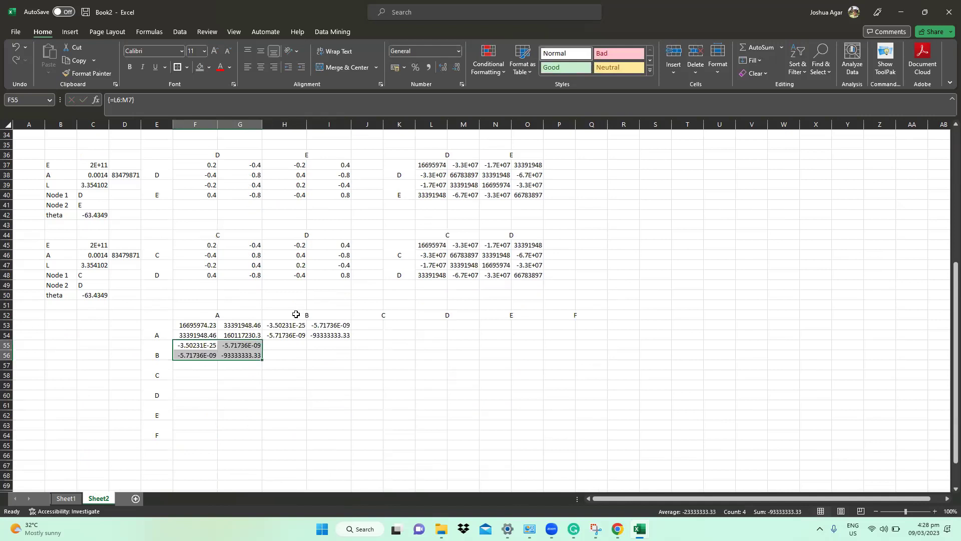
Fill the B-B block H55:I56 with the array formula =N6:O7+L12:M13+L28:M29.
drag(290, 344, 332, 355)
text(=)
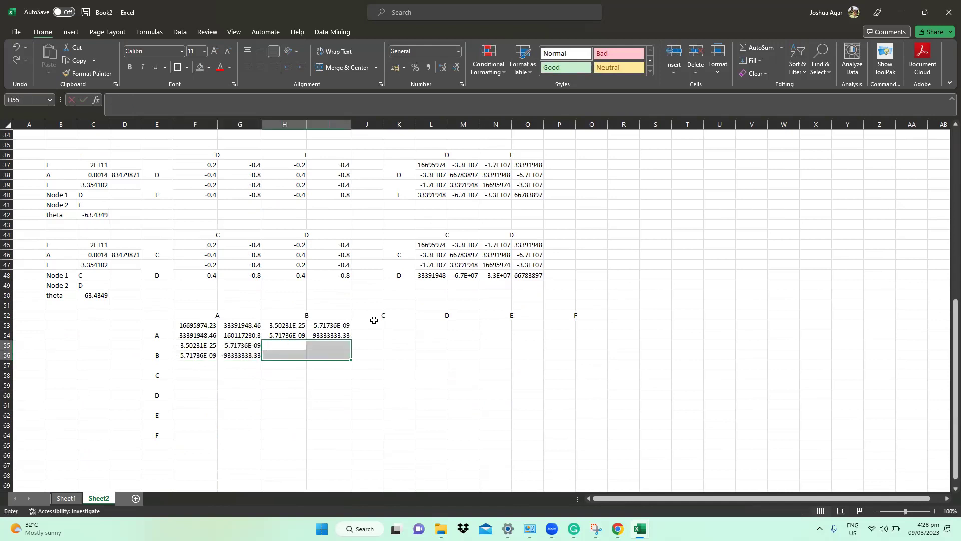
scroll(376, 311, up, 7)
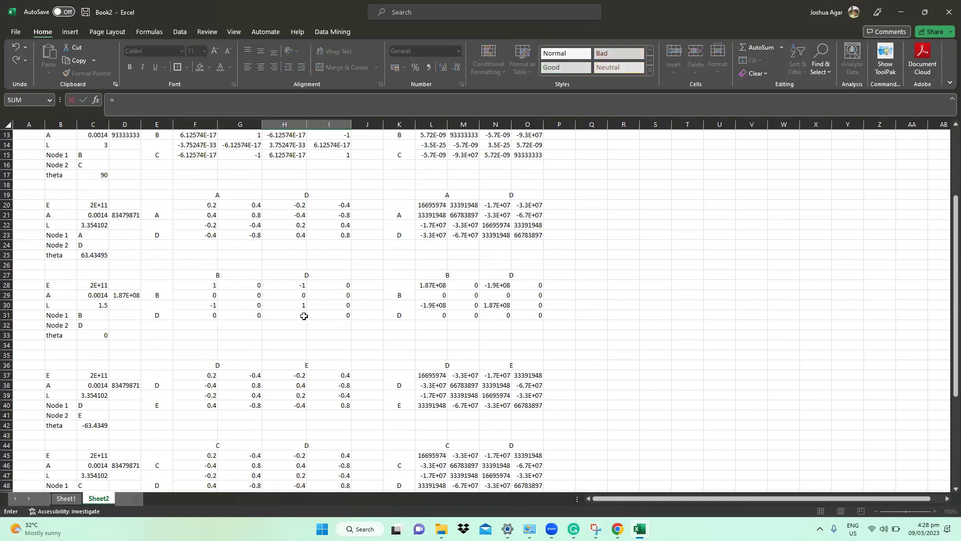
scroll(301, 315, up, 4)
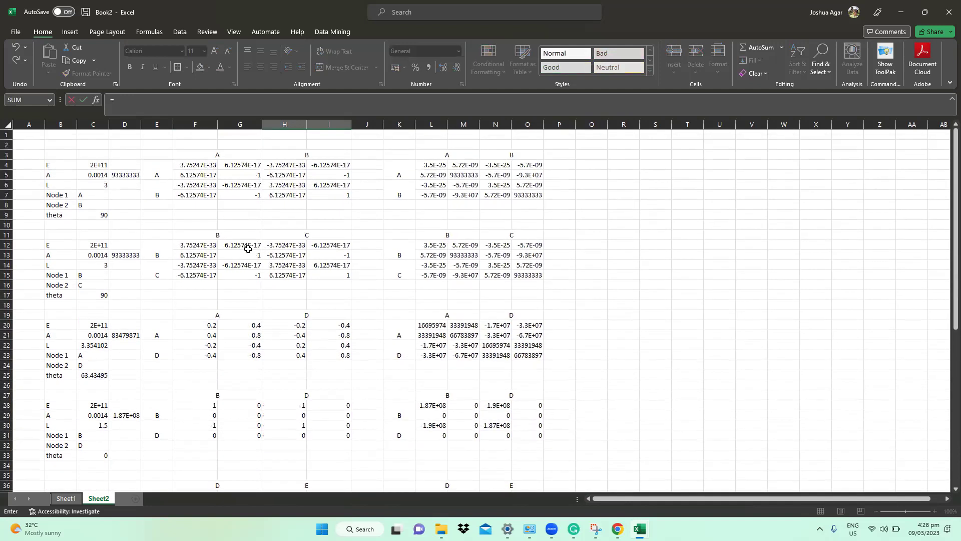
drag(441, 184, 523, 194)
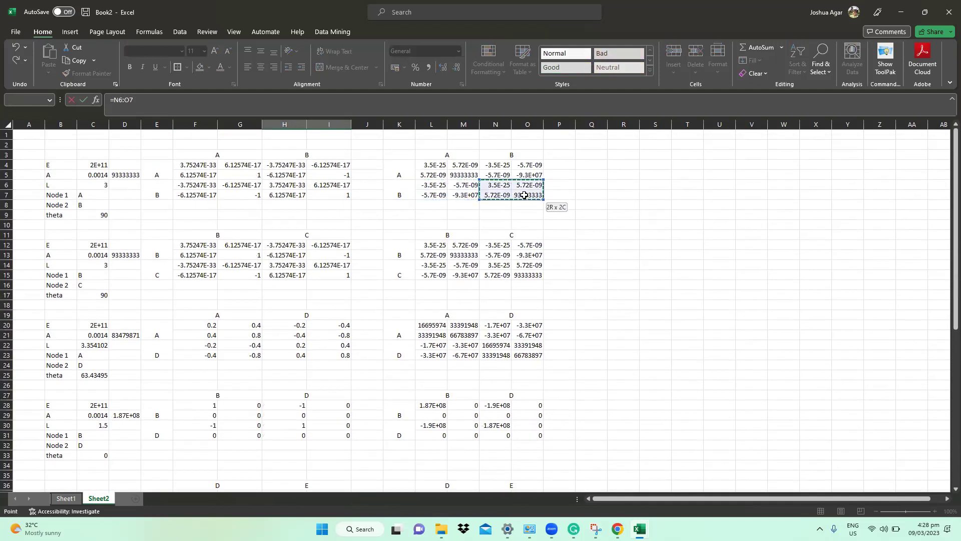
text(+)
drag(436, 249, 465, 256)
text(+)
drag(425, 407, 466, 415)
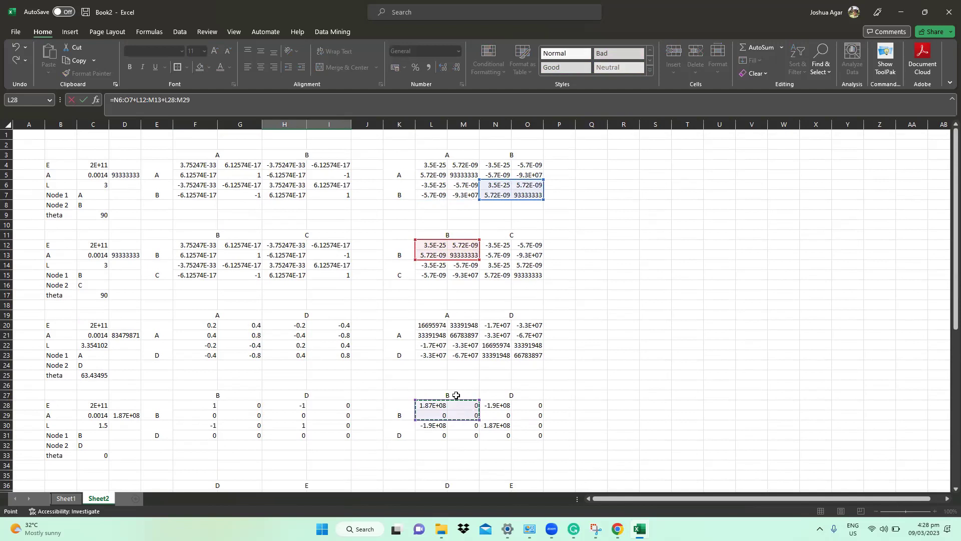
key(ctrl+shift+Return)
scroll(410, 406, down, 4)
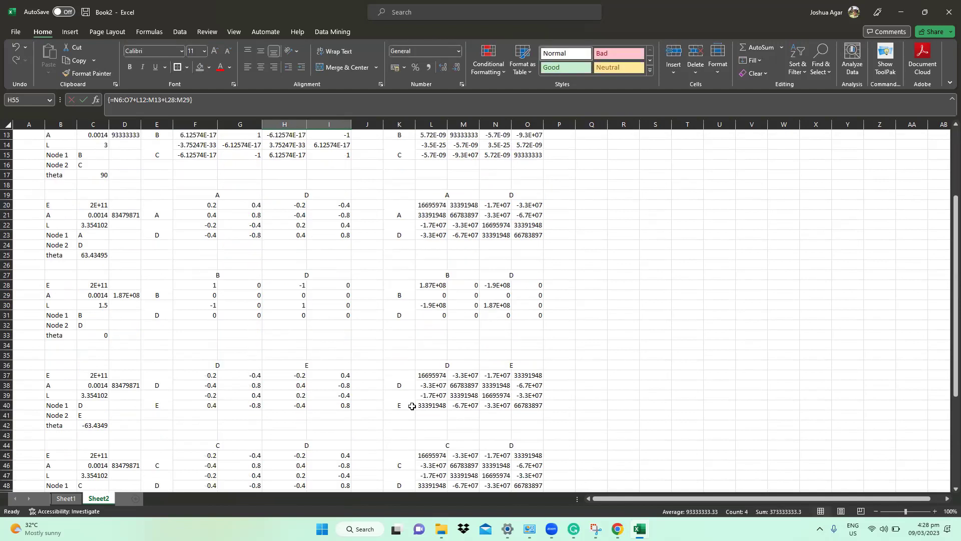
Enter the array formula =N12:O13 in J53:K54, under column header C.
scroll(411, 406, down, 4)
drag(374, 423, 399, 414)
text(=)
scroll(421, 370, up, 7)
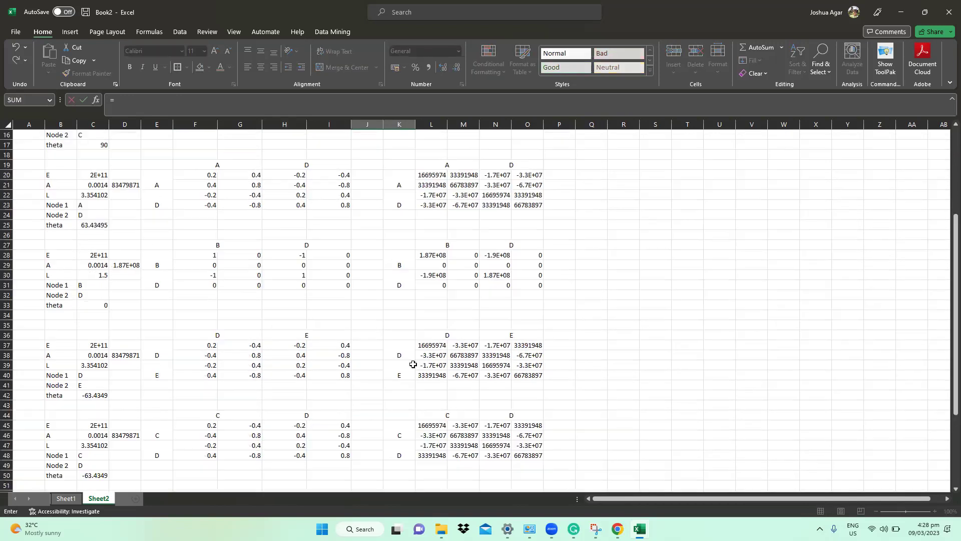
drag(508, 216, 521, 225)
key(ctrl+shift+Return)
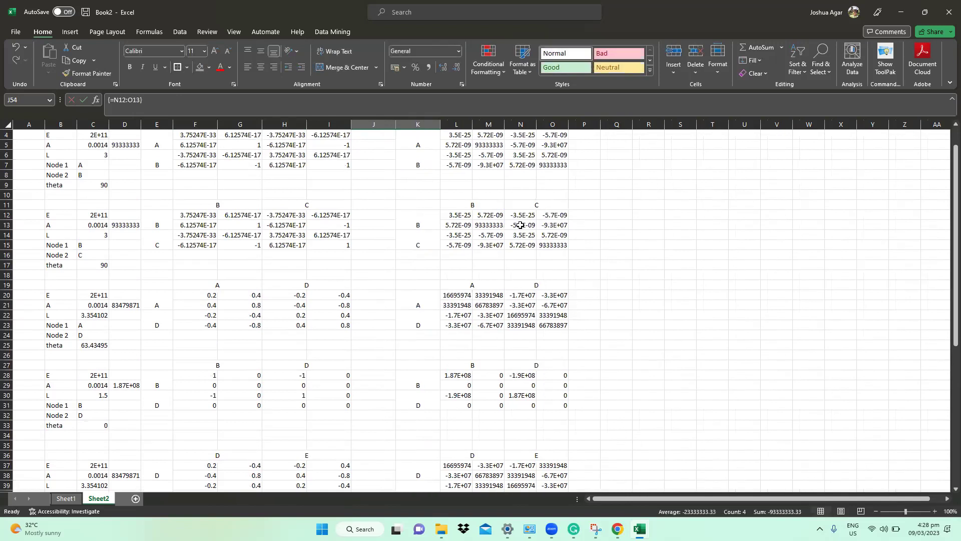
scroll(315, 369, down, 10)
Fill F57:G58 in row C with the array formula =L14:M15.
click(215, 369)
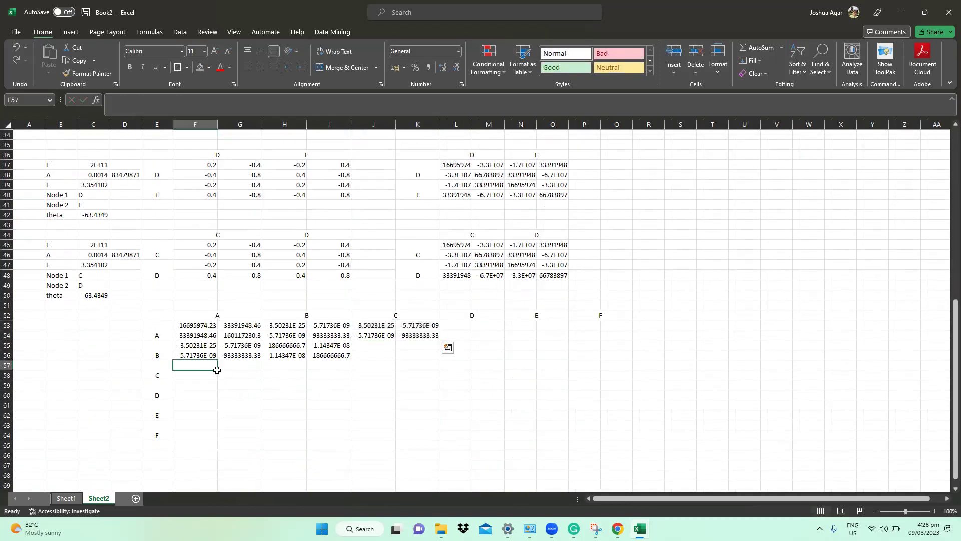
drag(217, 370, 228, 371)
text(=)
scroll(495, 268, up, 7)
scroll(495, 268, up, 3)
drag(465, 239, 479, 250)
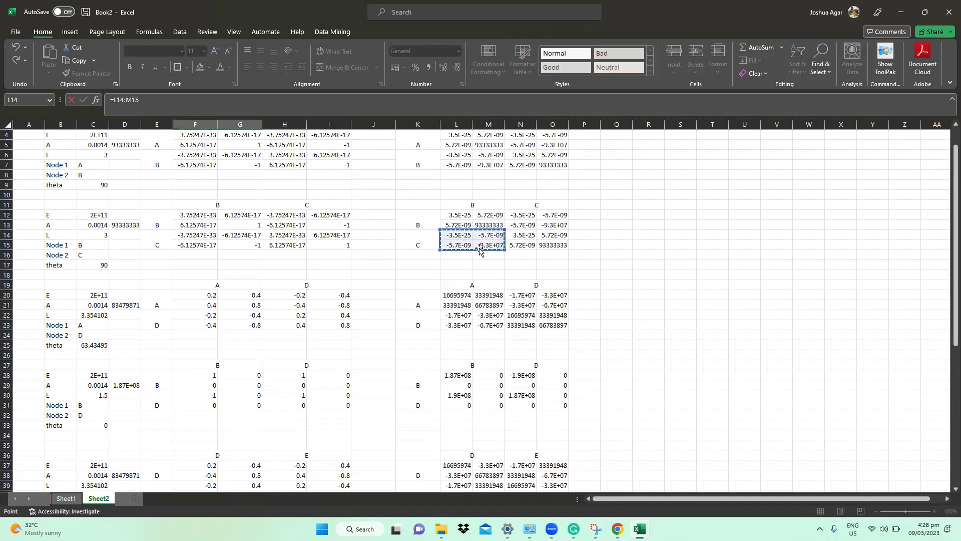
key(Return)
key(ctrl+shift+Return)
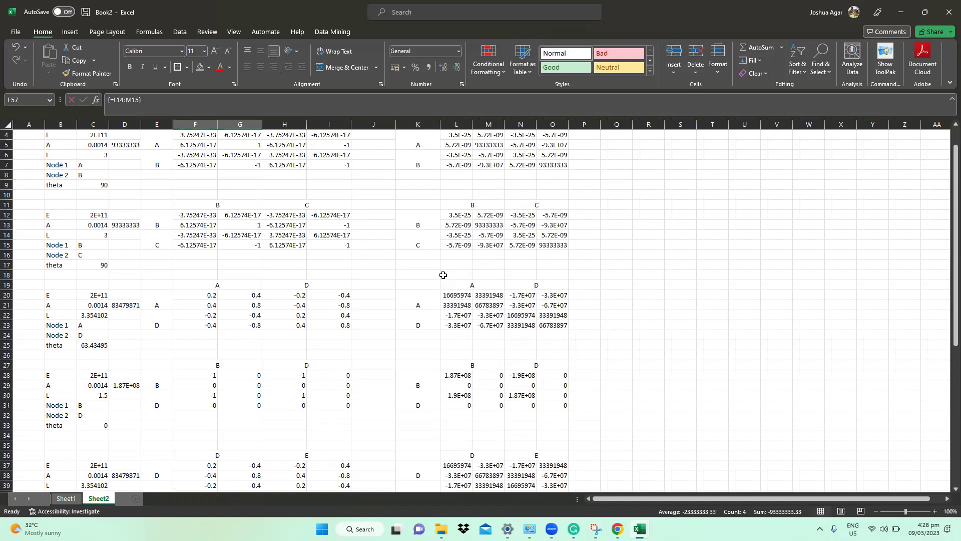
Move the array block from F57:G58 to H57:I58, under column header B.
scroll(431, 283, down, 10)
drag(288, 367, 324, 375)
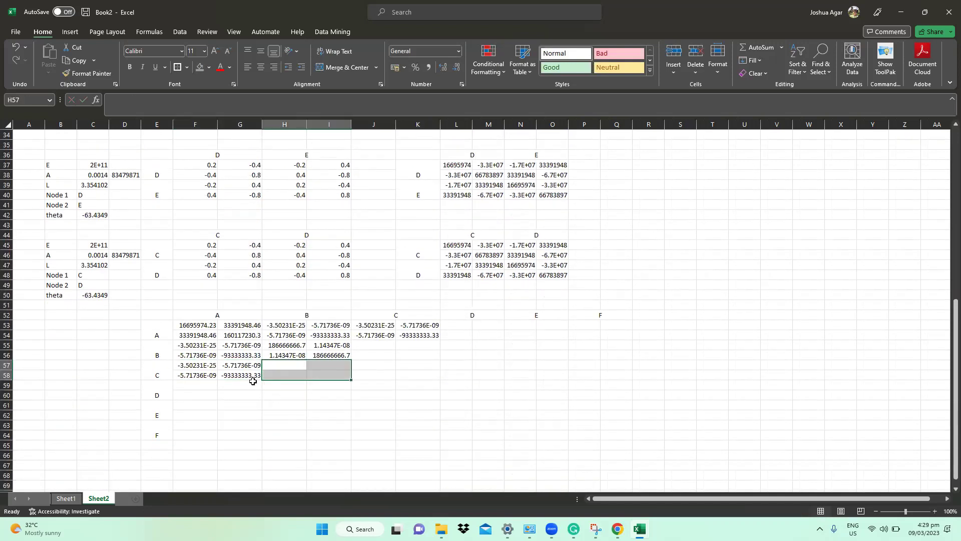
drag(191, 368, 326, 376)
key(ctrl+c)
key(ctrl+v)
scroll(311, 386, up, 9)
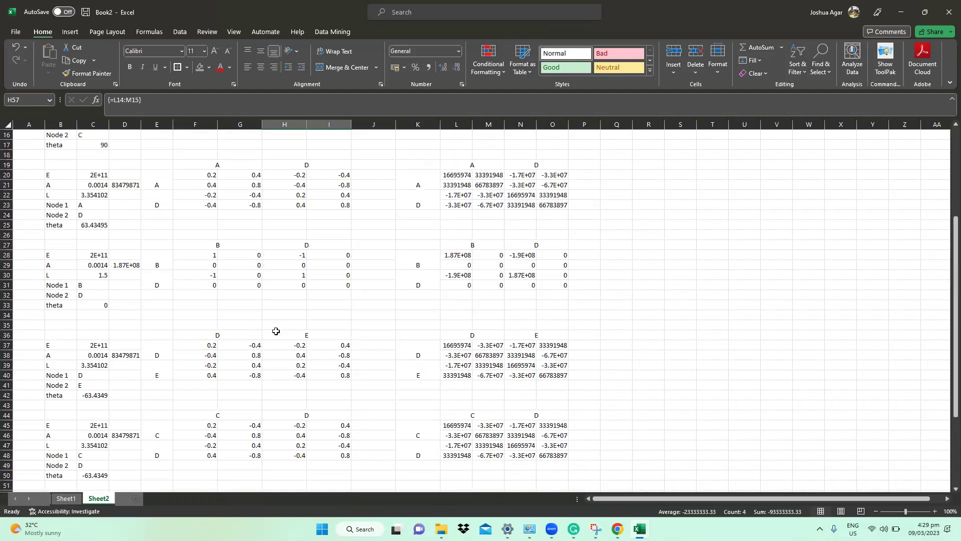
scroll(276, 331, down, 8)
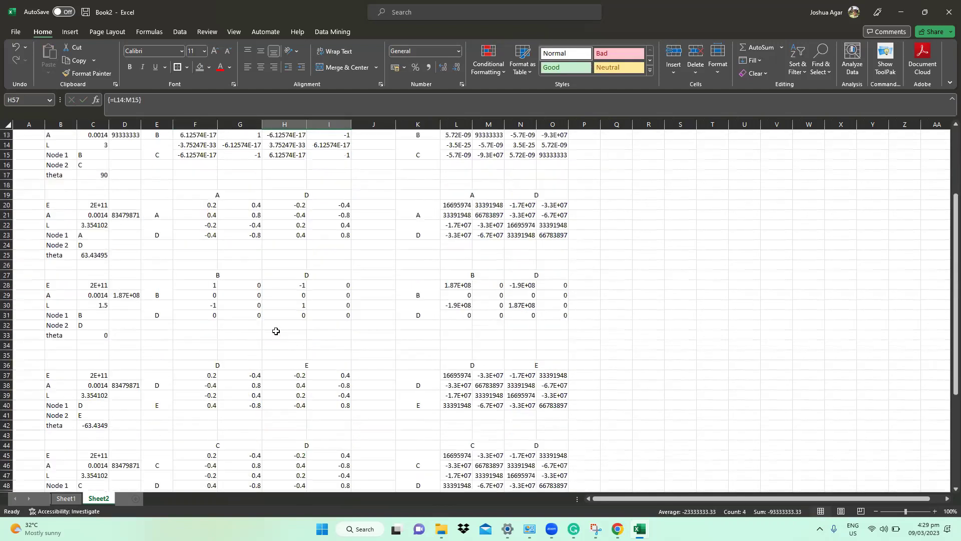
drag(202, 392, 245, 410)
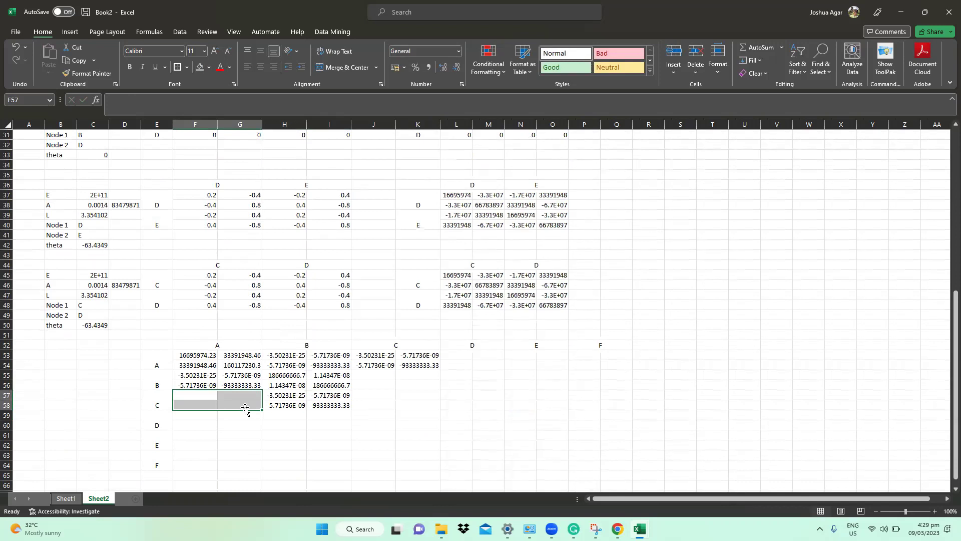
Move the array block from J53:K54 to J55:K56, in row B under column header C.
drag(369, 356, 407, 368)
key(ctrl+c)
click(383, 375)
key(ctrl+v)
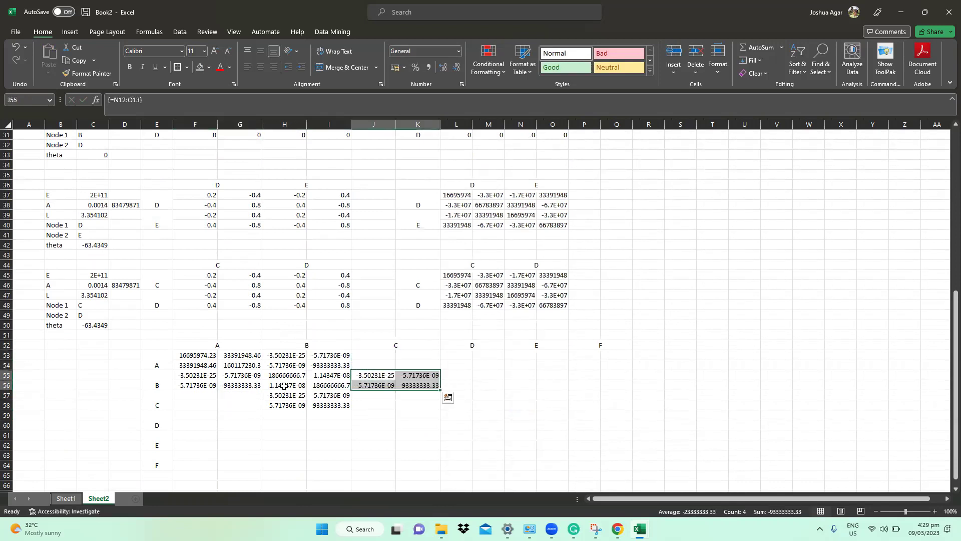
Fill the A-C block J53:K54 and the C-A block F57:G58 with 0.
drag(366, 354, 406, 362)
text(=)
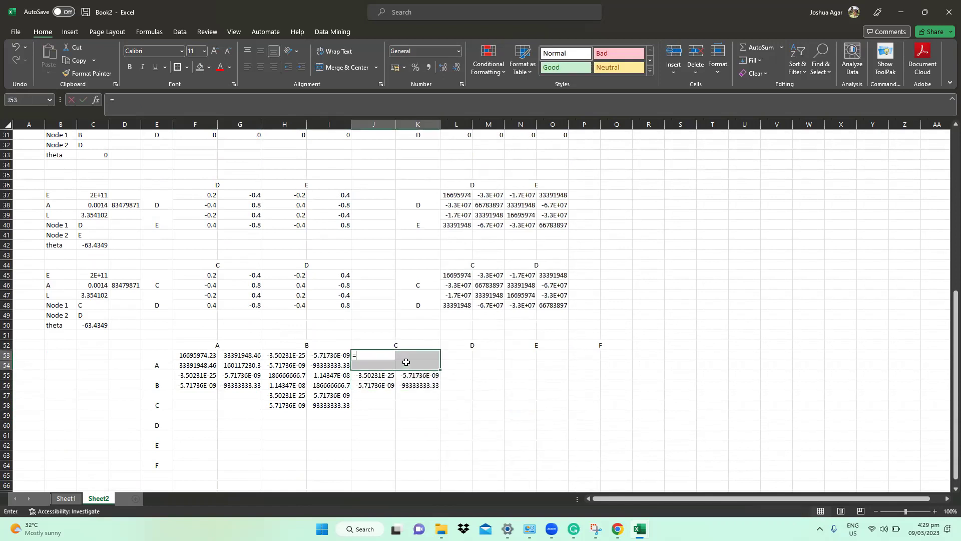
text(0)
key(ctrl+Return)
drag(195, 394, 239, 402)
text(0)
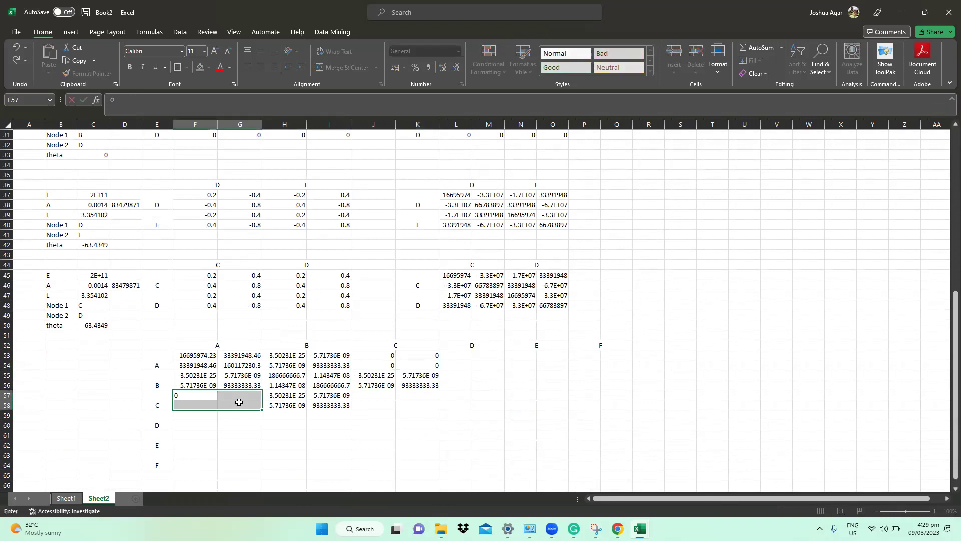
key(ctrl+Return)
drag(376, 354, 428, 366)
text(0)
key(ctrl+Return)
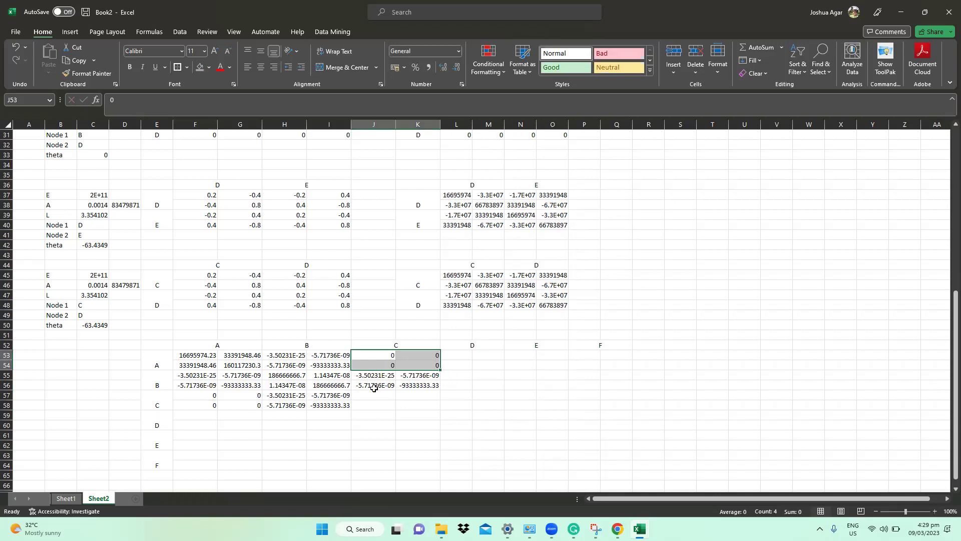
Fill the C-C block J57:K58 with the array formula =L45:M46+N14:O15.
scroll(374, 388, up, 9)
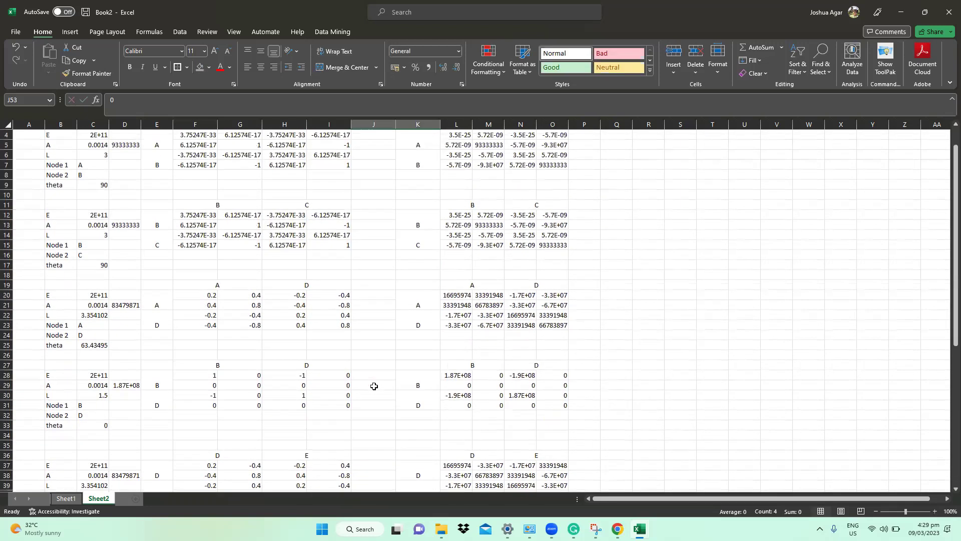
scroll(374, 386, up, 1)
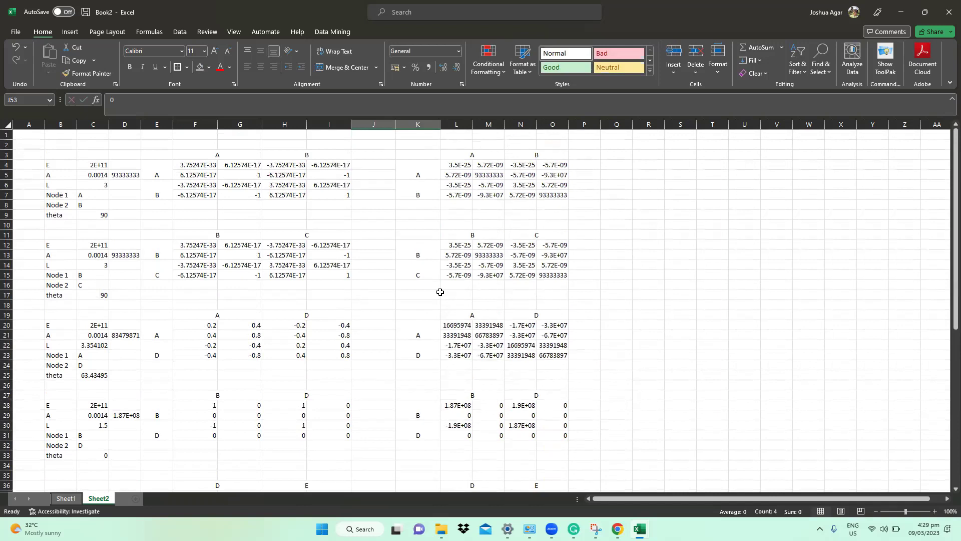
scroll(440, 292, down, 7)
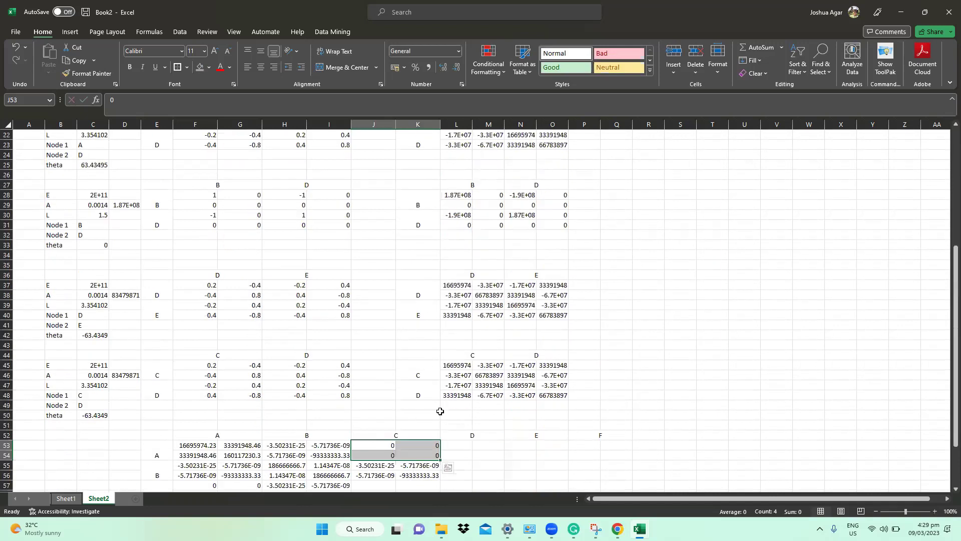
scroll(440, 411, down, 1)
drag(365, 455, 402, 467)
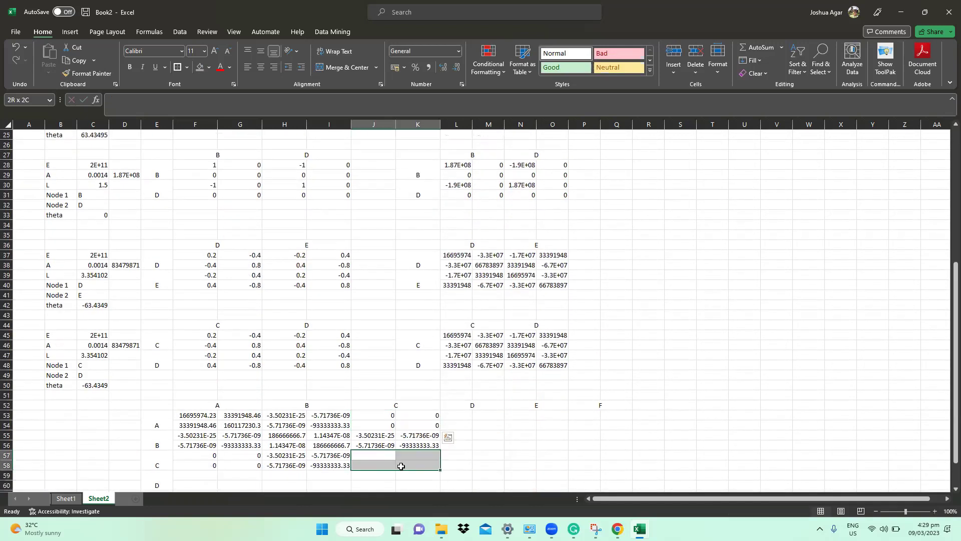
text(=)
drag(456, 335, 488, 345)
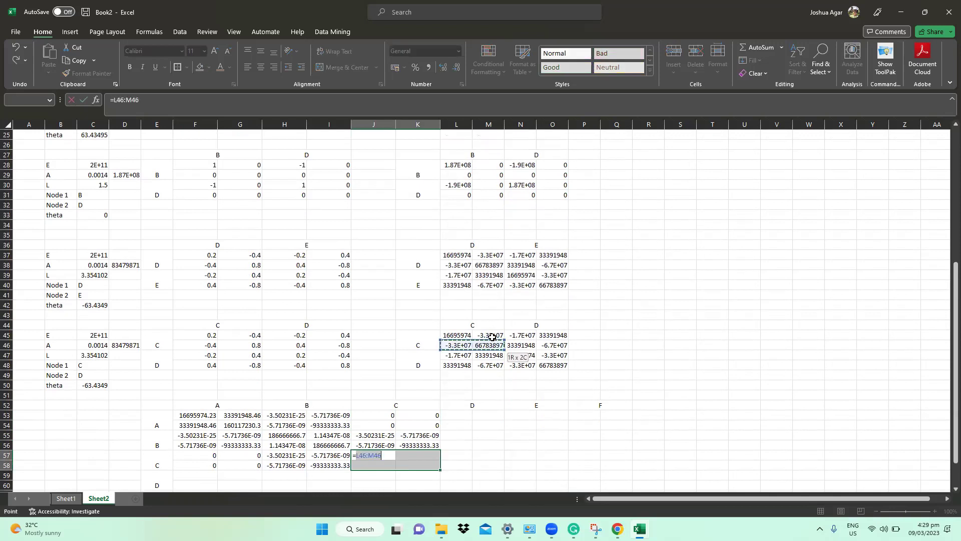
text(+)
scroll(482, 309, up, 1)
scroll(482, 309, up, 6)
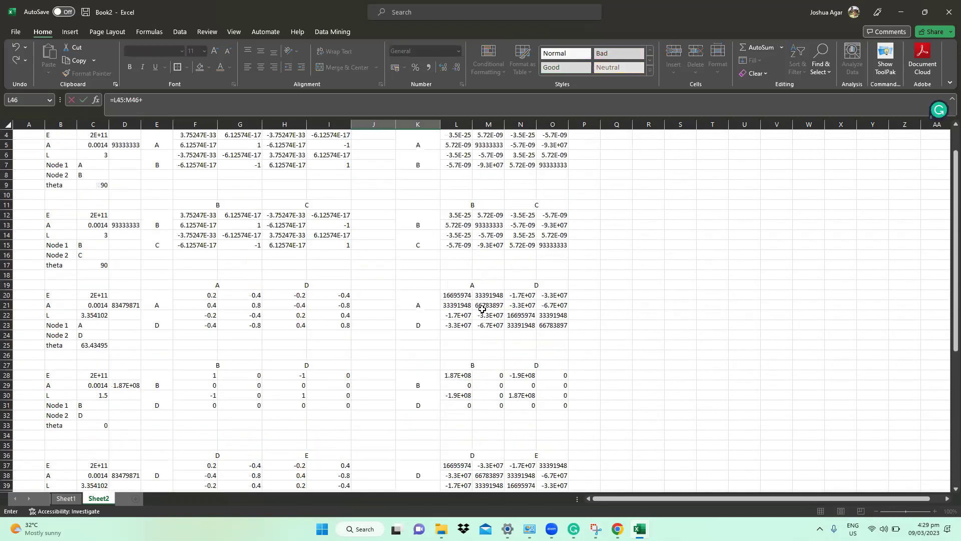
scroll(458, 330, up, 1)
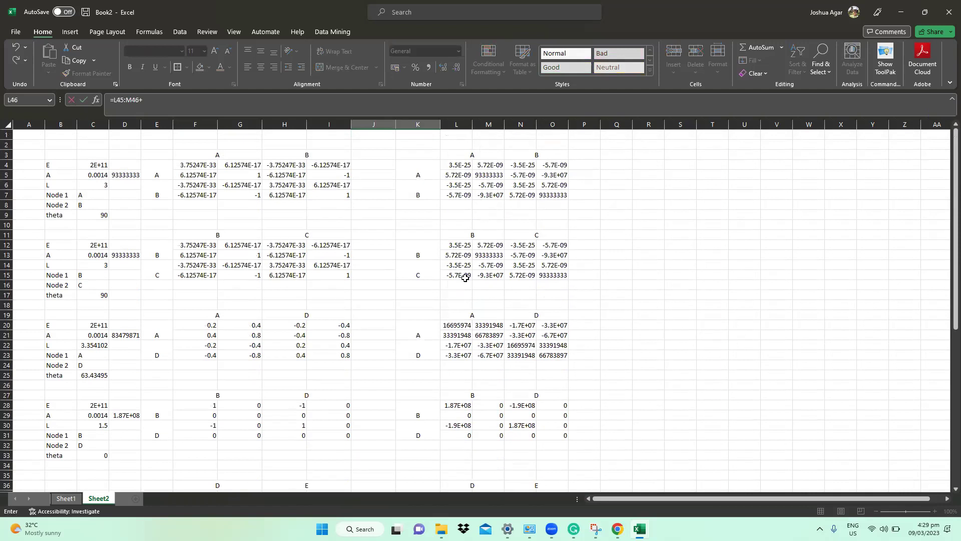
drag(515, 265, 554, 280)
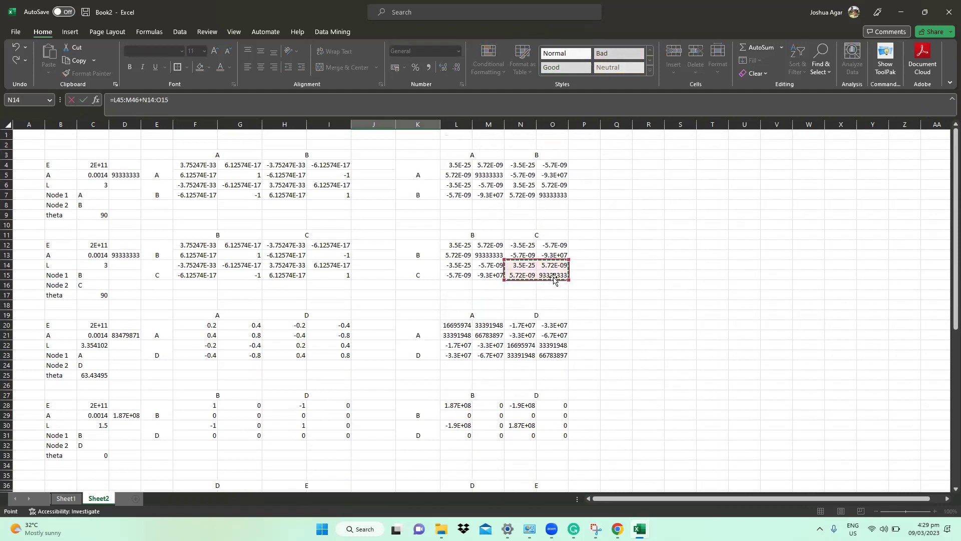
key(ctrl+shift+Return)
Fill the A-D block L53:M54 with the array formula =N20:O21.
scroll(471, 350, down, 9)
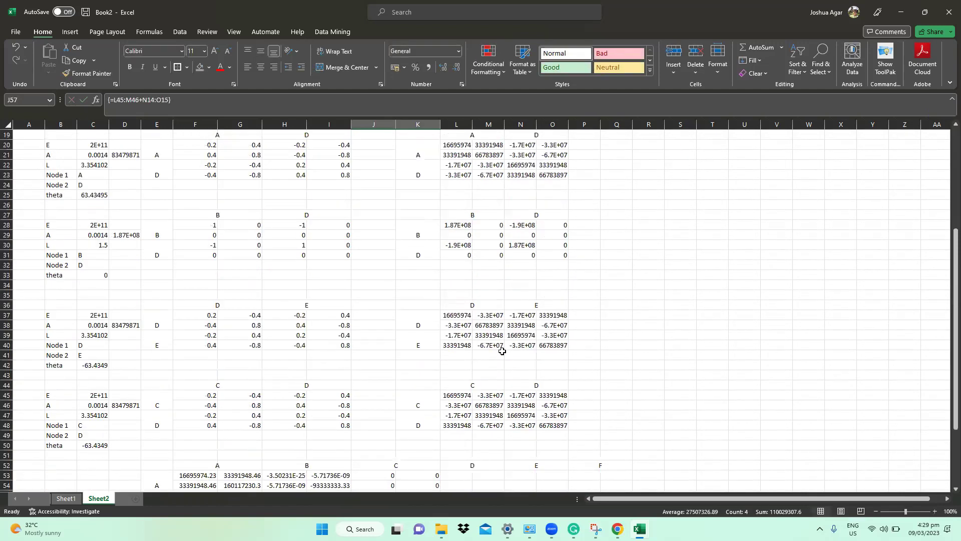
scroll(461, 424, up, 2)
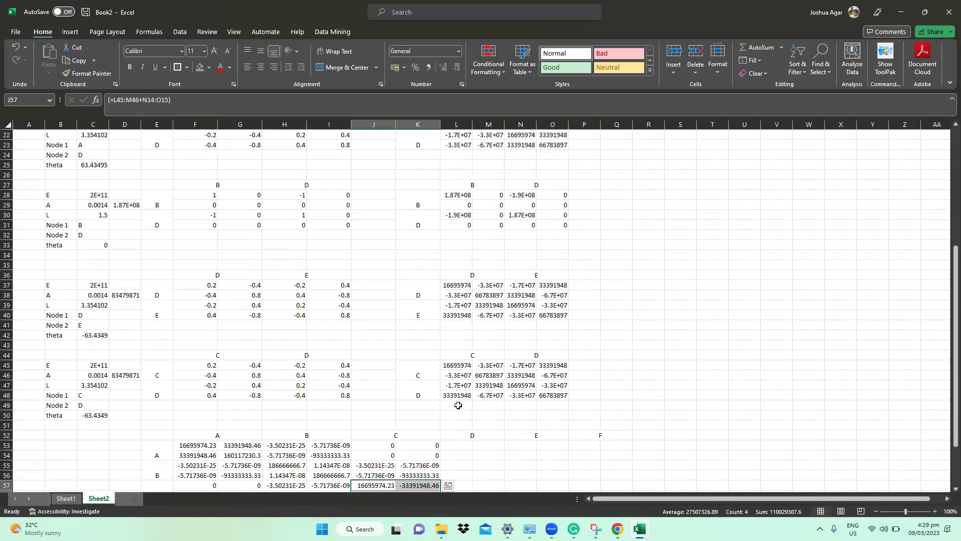
scroll(462, 424, down, 1)
mouse_move(456, 416)
mouse_down()
mouse_move(489, 425)
mouse_move(471, 412)
mouse_up()
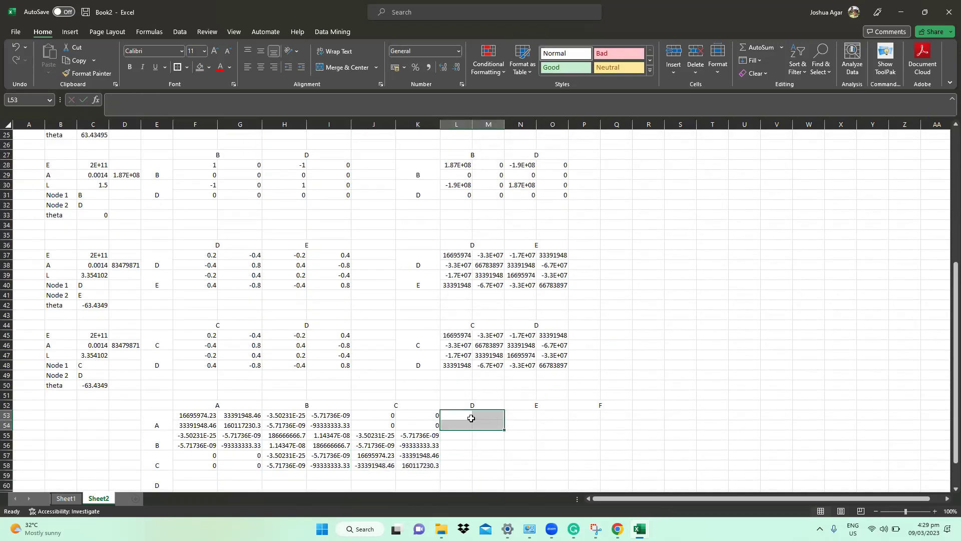
scroll(458, 409, up, 6)
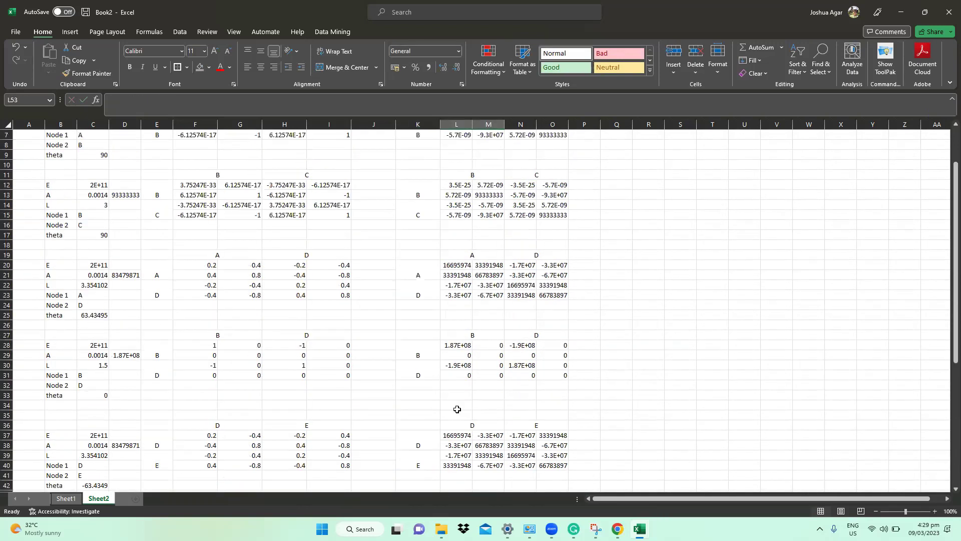
scroll(445, 411, down, 6)
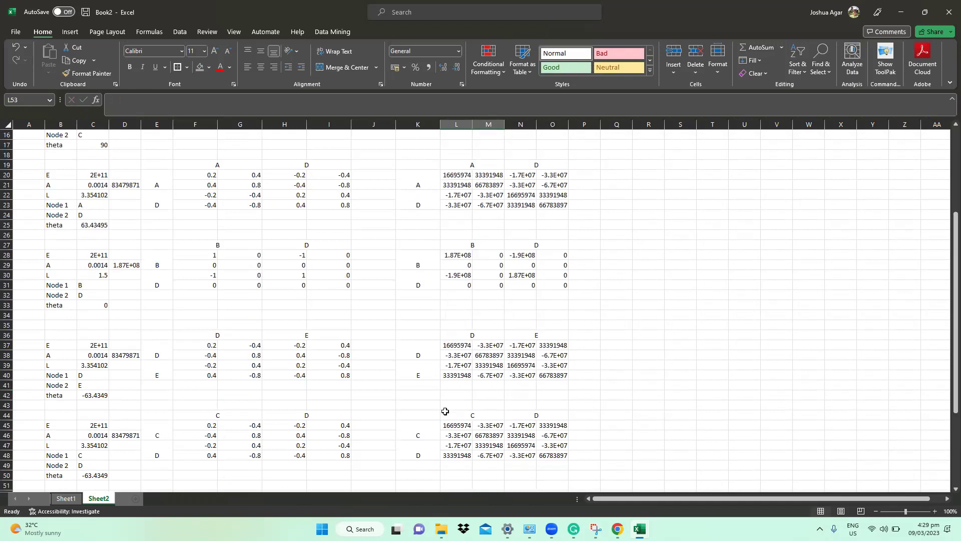
text(=)
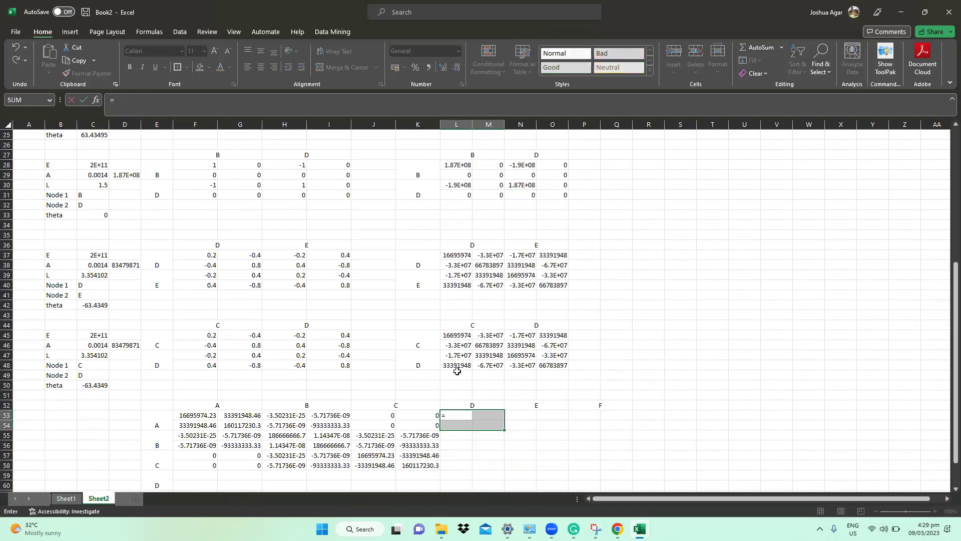
scroll(490, 242, up, 4)
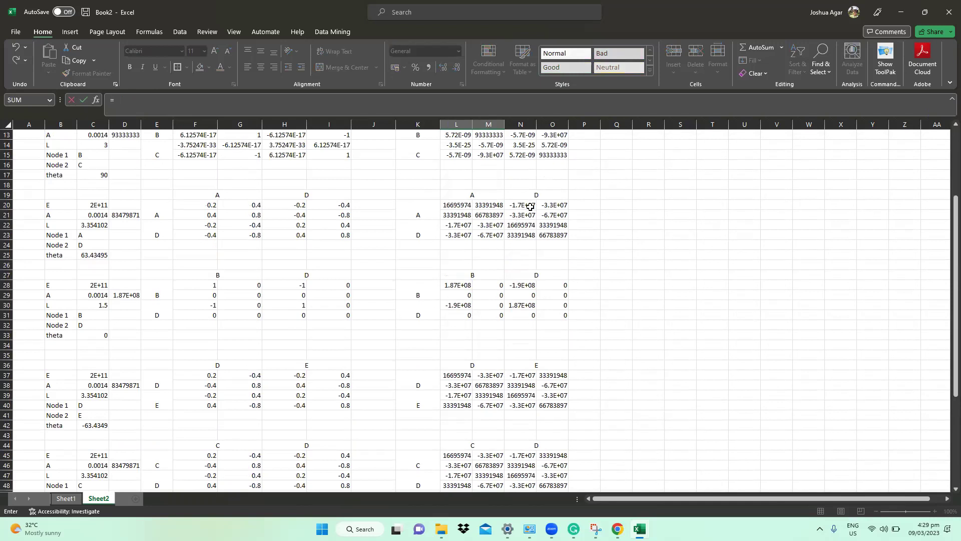
drag(540, 206, 550, 214)
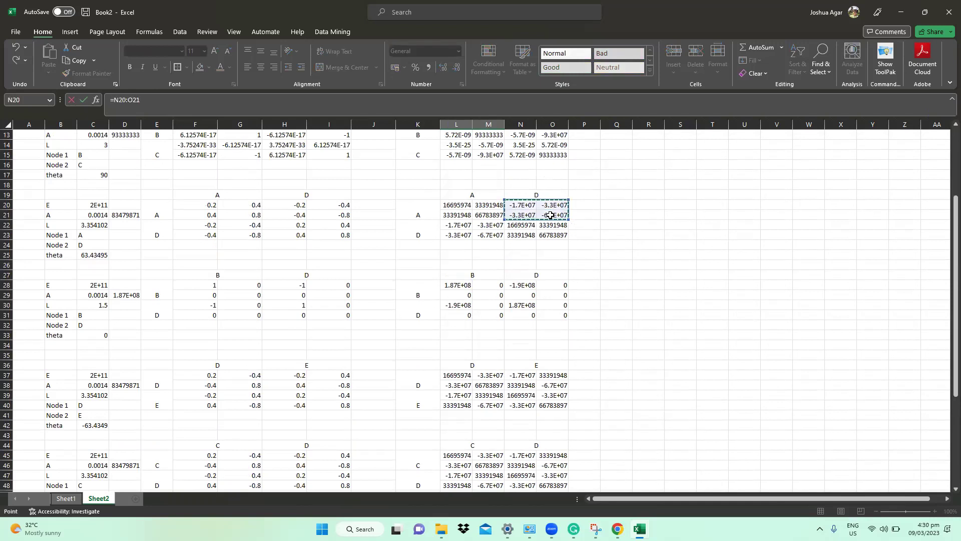
key(ctrl+shift+Return)
Fill the D-A block F59:G60 with the array formula =L22:M23.
scroll(414, 343, down, 7)
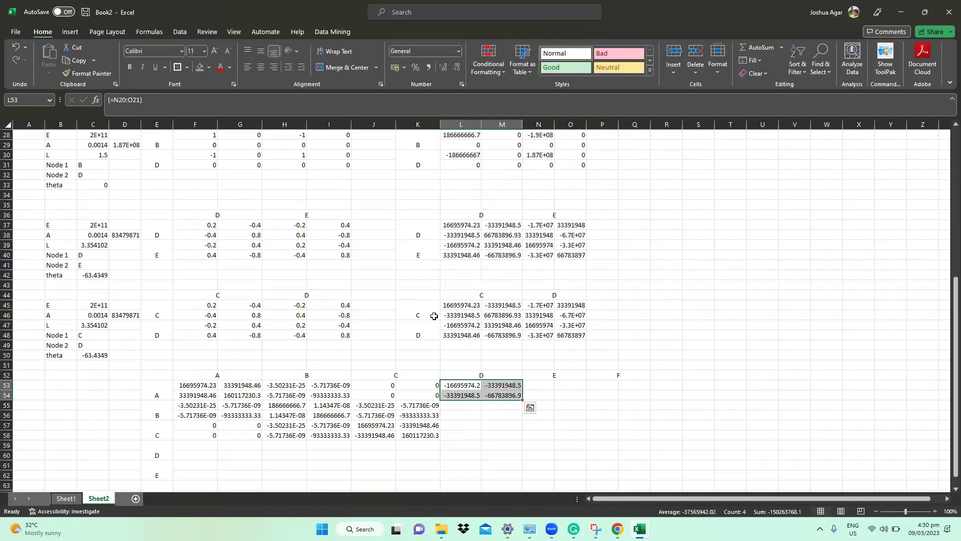
drag(203, 384, 230, 394)
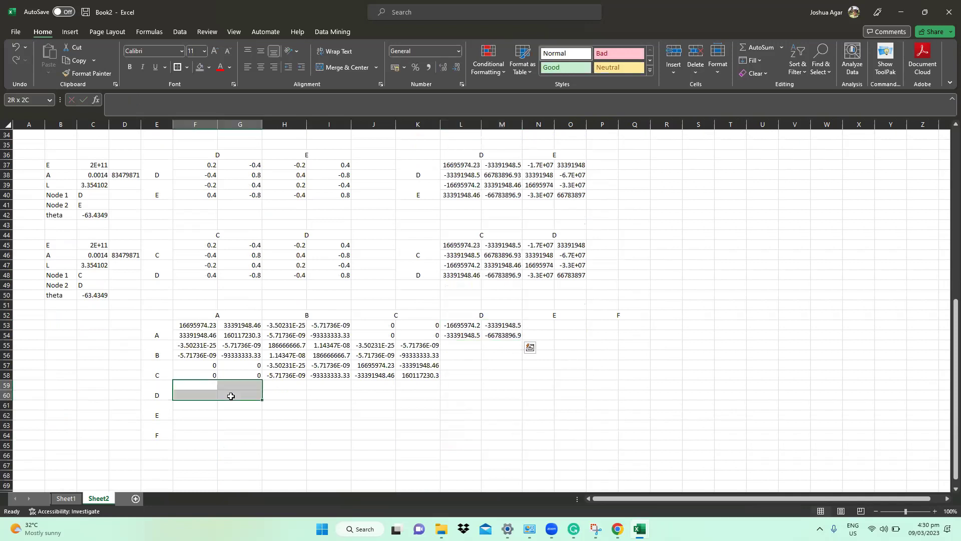
text(=)
scroll(501, 279, up, 6)
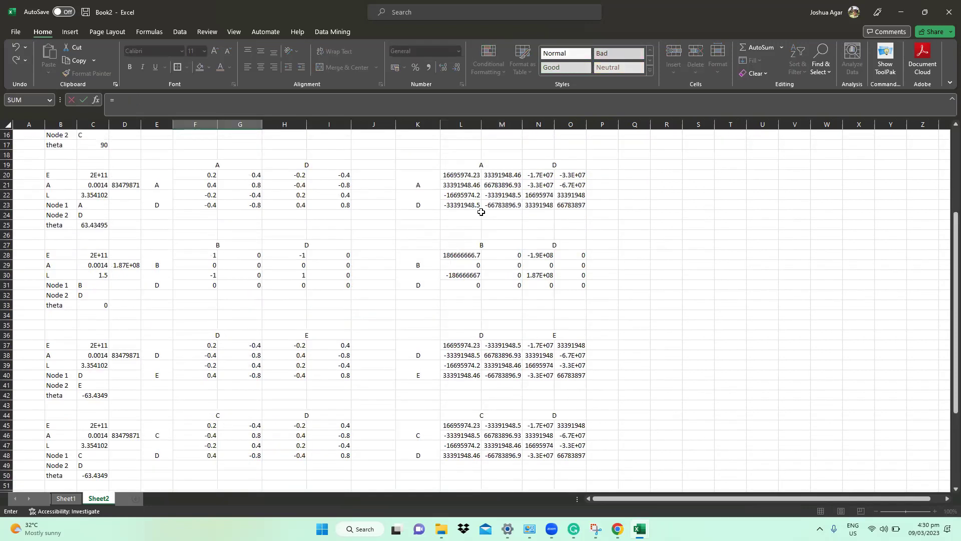
drag(479, 196, 498, 204)
key(ctrl+shift+Return)
Fill the D-B block H59:I60 with the array formula =L30:M31.
scroll(425, 337, down, 5)
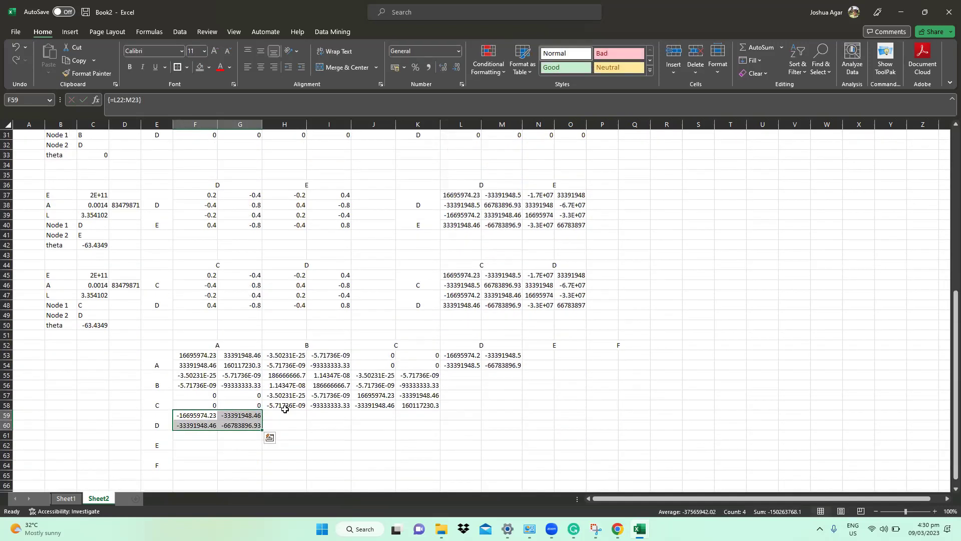
click(286, 416)
scroll(314, 391, up, 6)
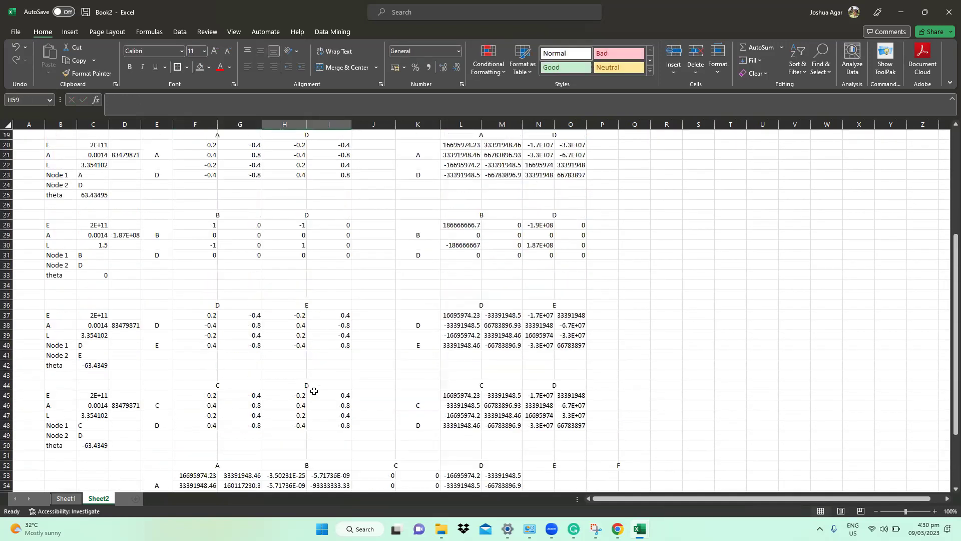
scroll(314, 391, up, 1)
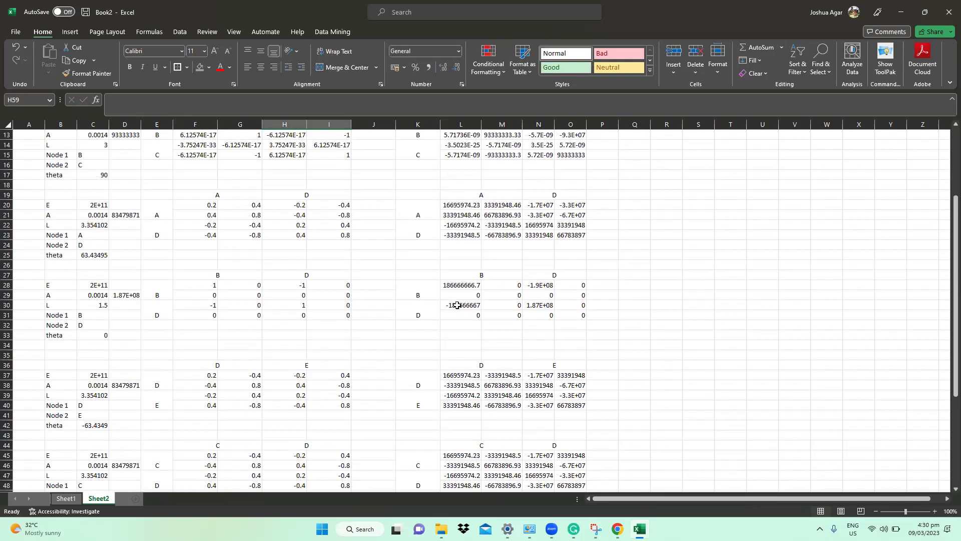
scroll(457, 305, down, 5)
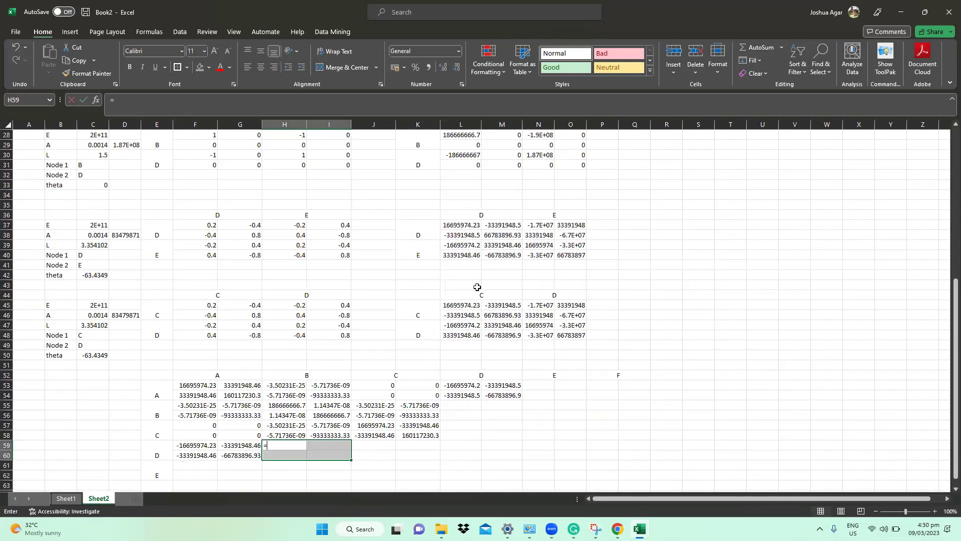
text(=)
scroll(467, 242, up, 2)
drag(471, 214, 498, 222)
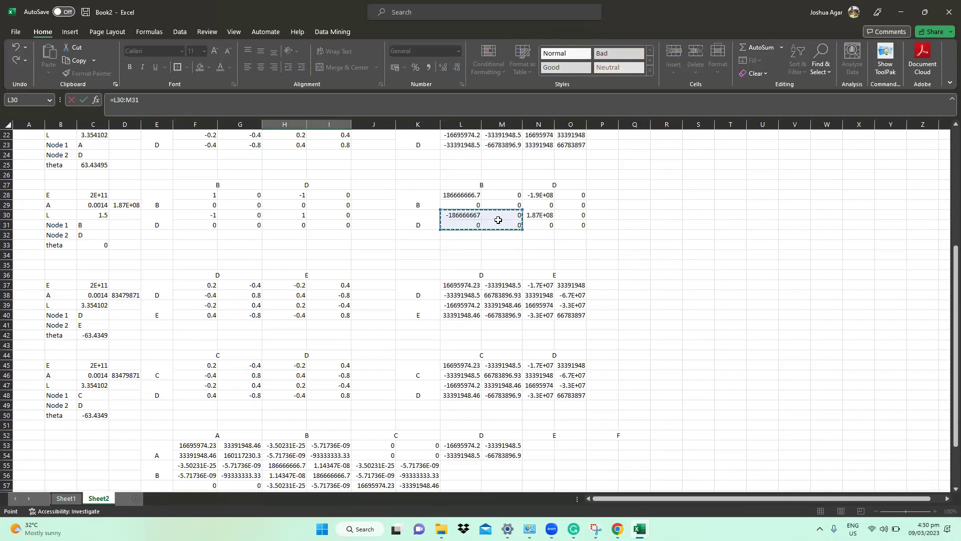
key(ctrl+shift+Return)
Fill the B-D block L55:M56 with the array formula =N28:O29.
scroll(499, 260, down, 5)
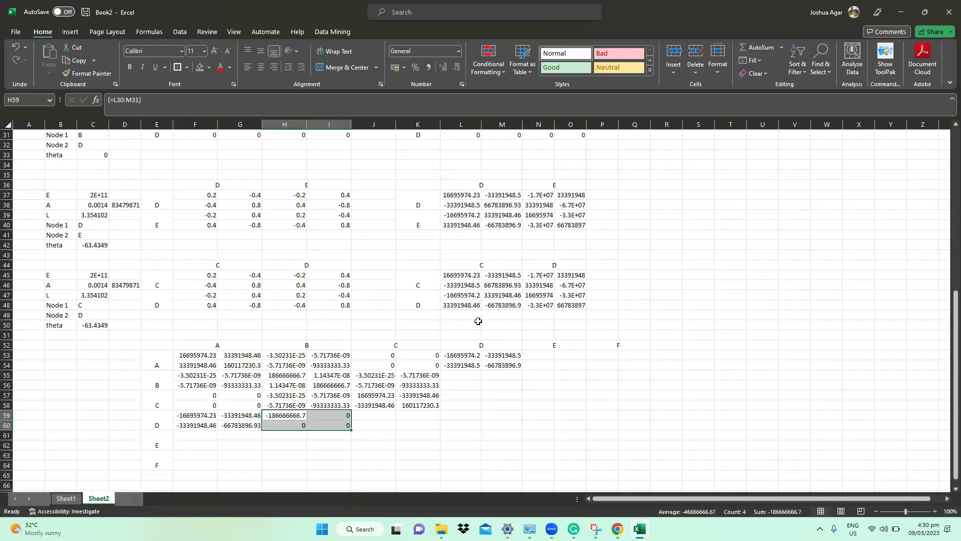
drag(457, 317, 493, 325)
text(=)
scroll(550, 249, up, 5)
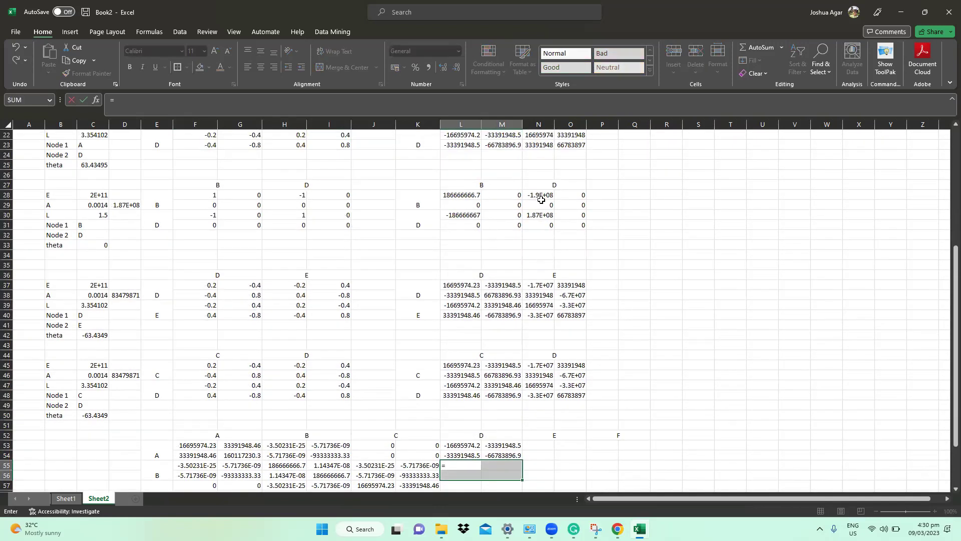
mouse_move(555, 196)
mouse_down()
mouse_move(598, 216)
mouse_move(568, 203)
mouse_up()
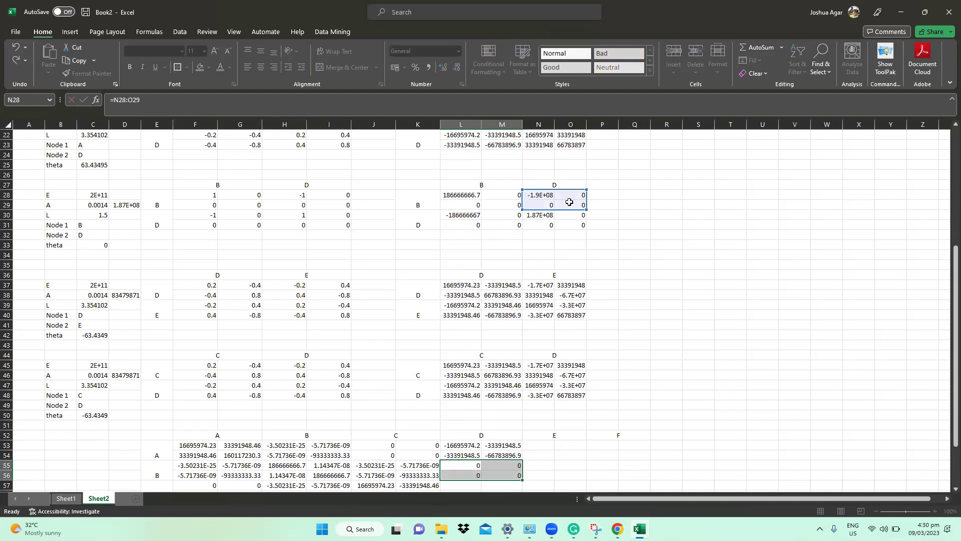
key(ctrl+shift+Return)
Check the truss figure for the member joining C and D, and fill the D-C block J59:K60 with the array formula =L47:M48.
scroll(376, 388, down, 2)
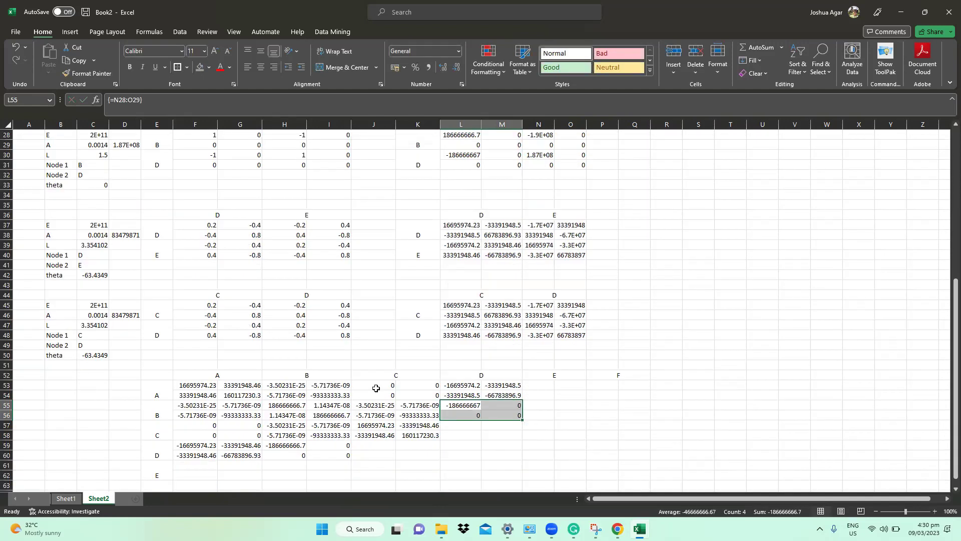
scroll(390, 390, down, 1)
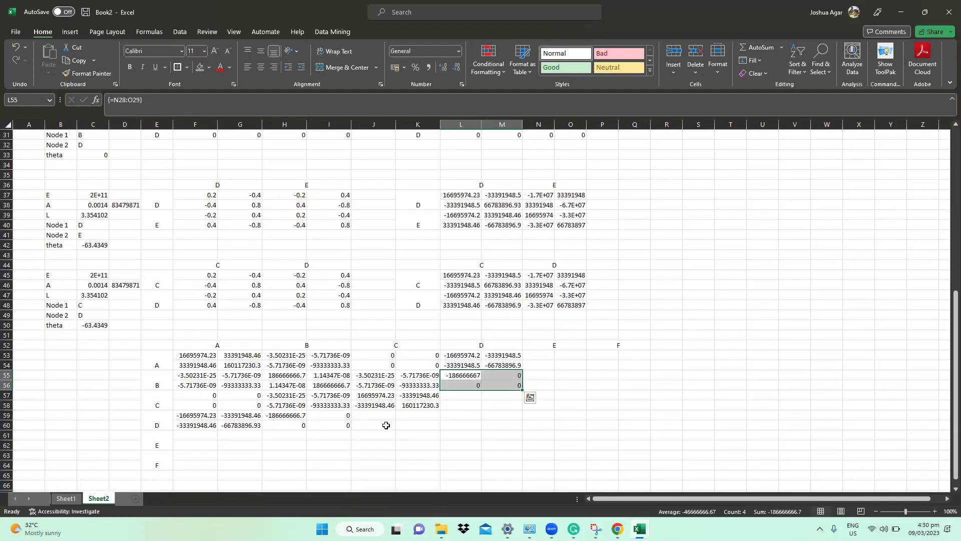
scroll(369, 418, up, 8)
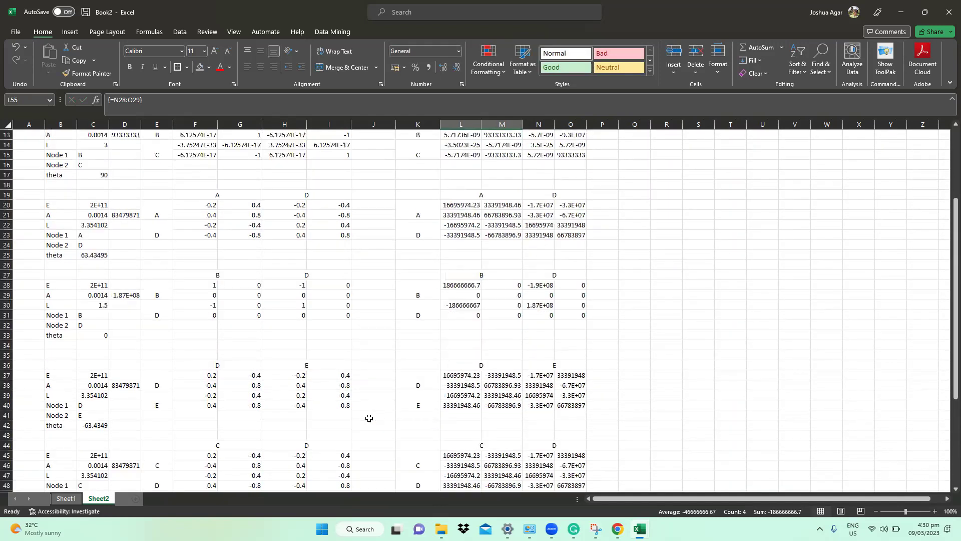
scroll(369, 418, up, 3)
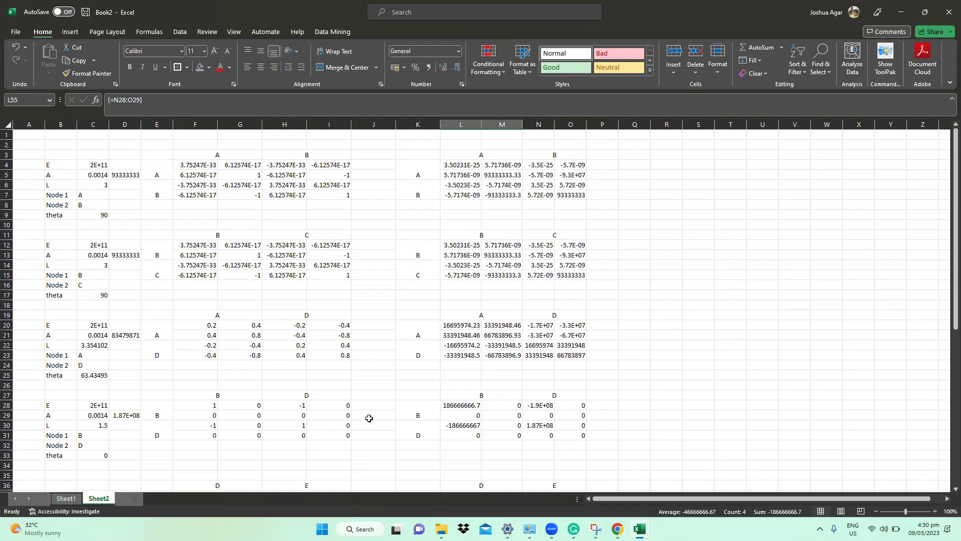
key(alt+Tab)
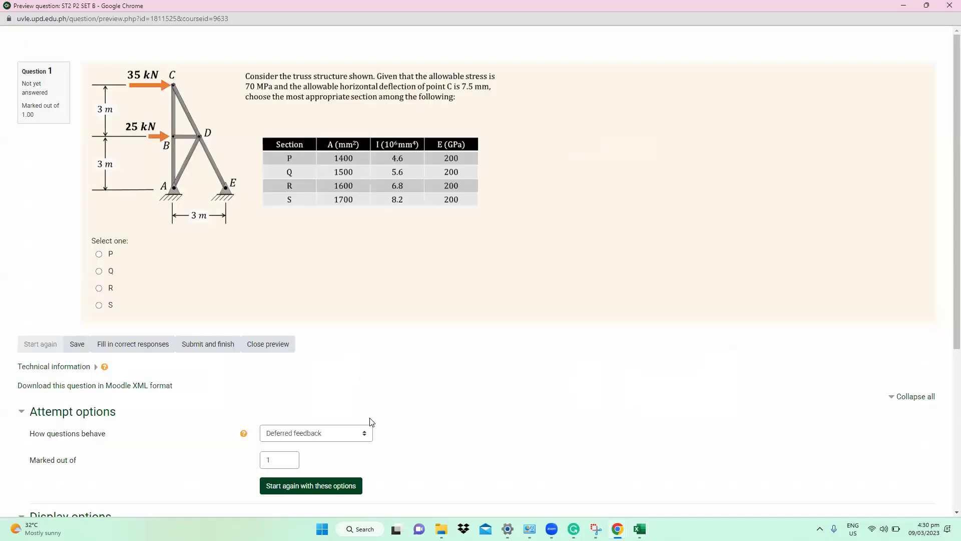
key(alt+Tab)
scroll(369, 417, down, 4)
scroll(369, 417, down, 4)
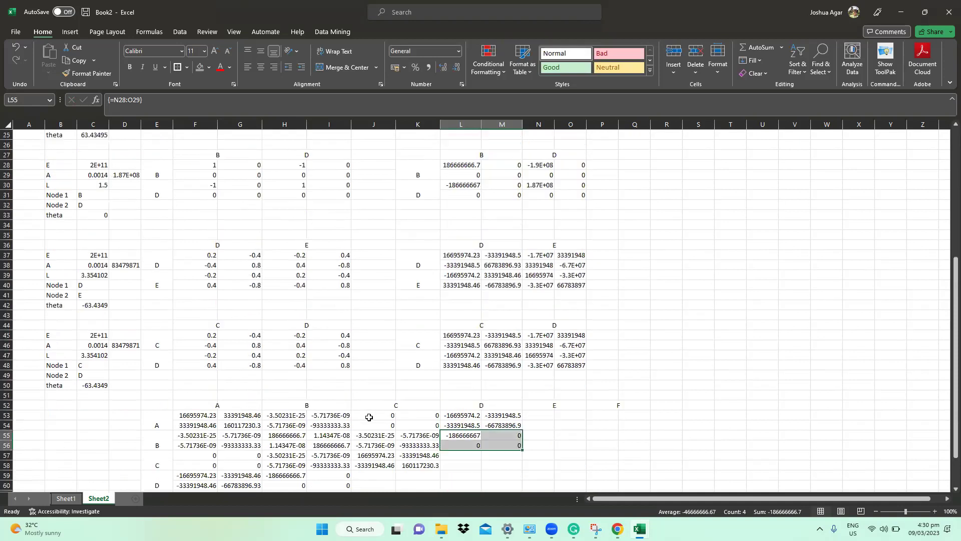
scroll(403, 432, down, 2)
drag(373, 416, 400, 426)
text(=)
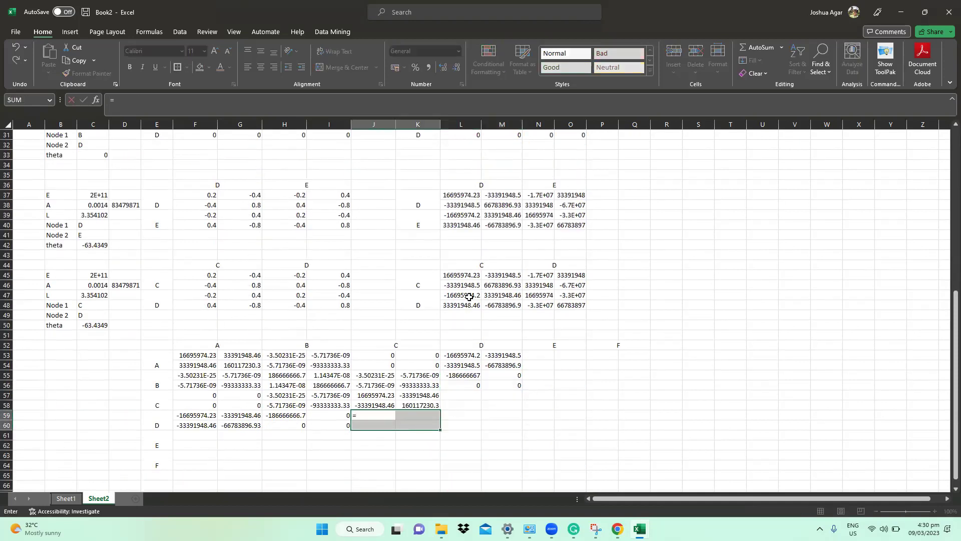
drag(467, 296, 484, 309)
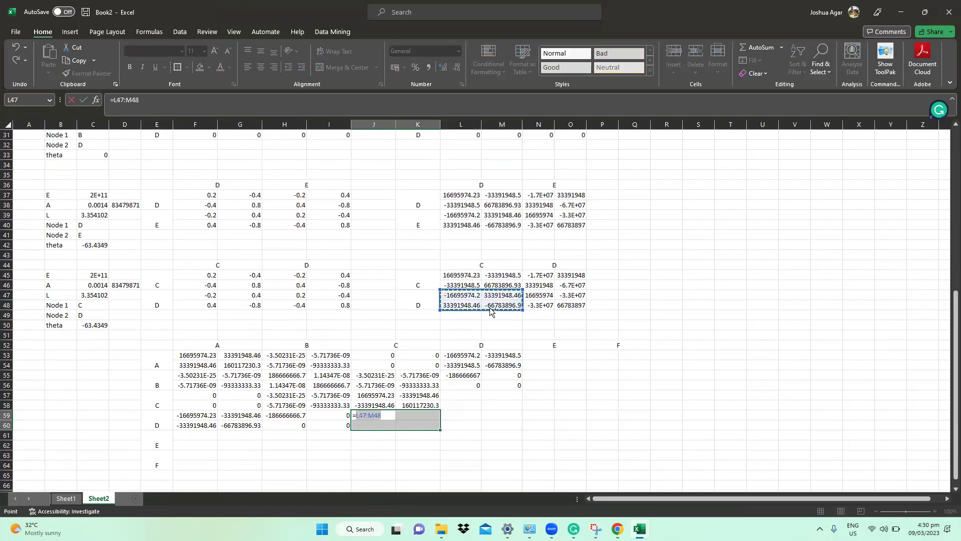
key(ctrl+shift+Return)
Fill the C-D block L57:M58 with the array formula =N45:O46.
drag(468, 399, 495, 401)
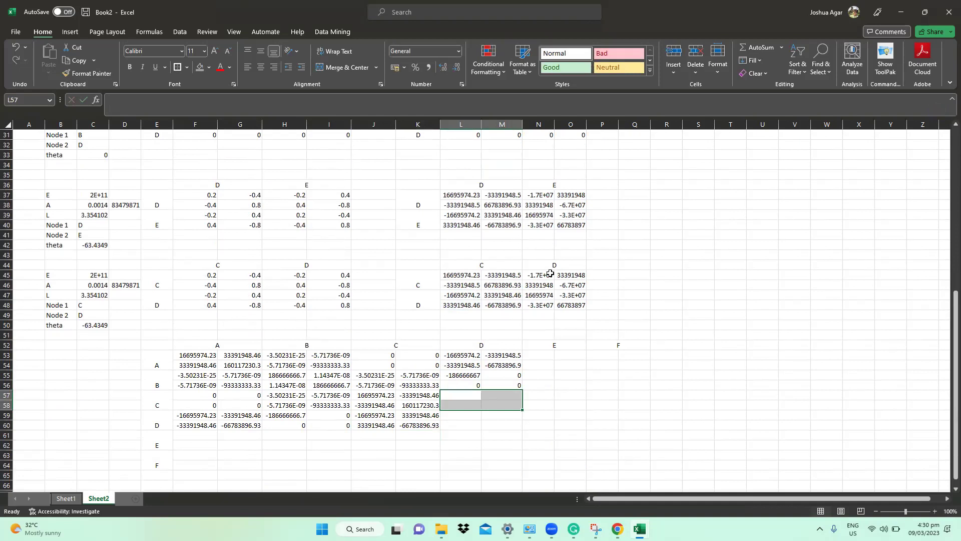
text(=)
drag(550, 273, 562, 284)
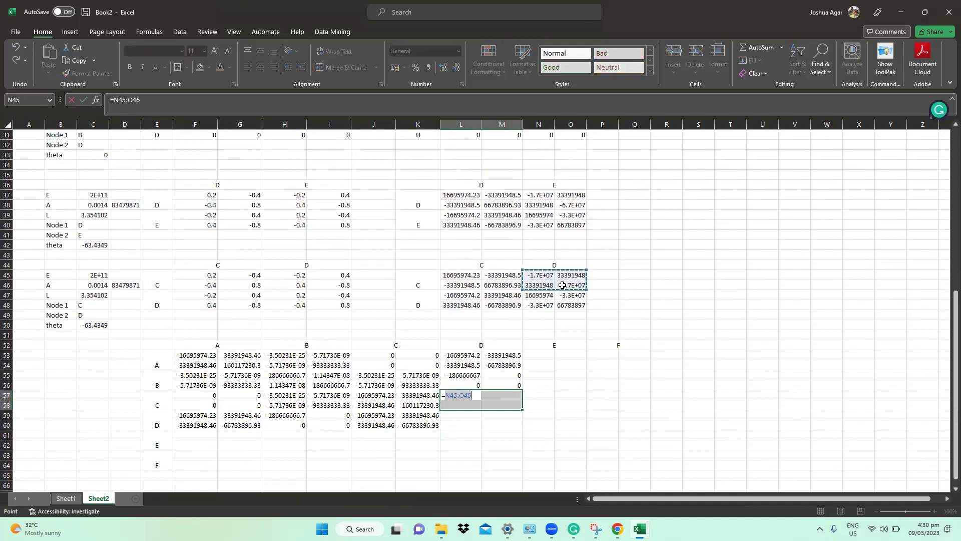
key(ctrl+shift+Return)
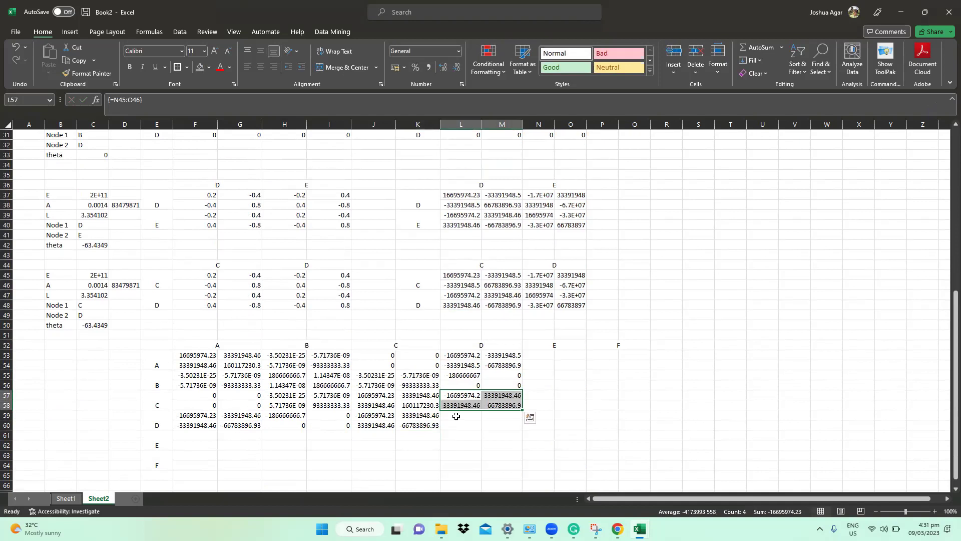
Check the members meeting at D in the truss figure and fill the D-D block L59:M60 with the array formula =N47:O48+L37:M38+N30:O31+N22:O23.
key(alt+Tab)
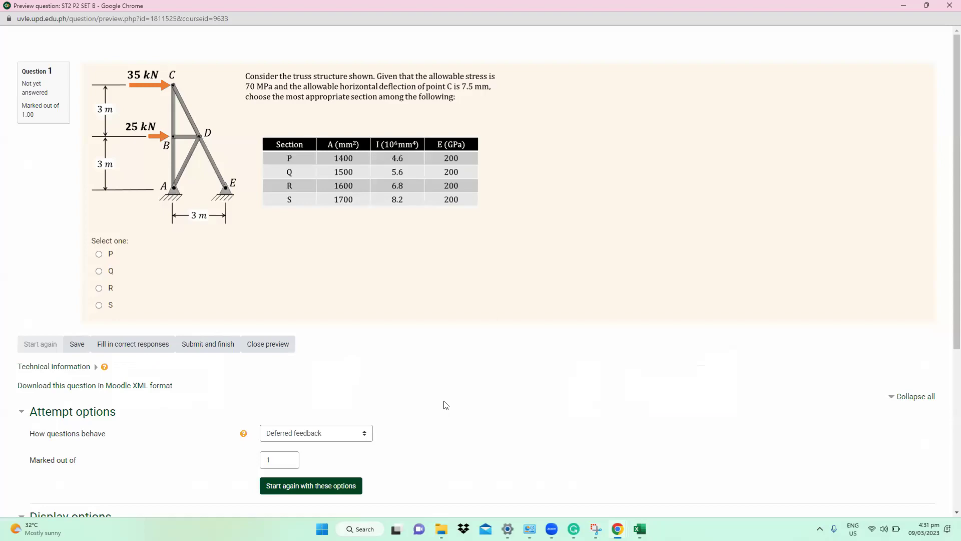
key(alt+Tab)
drag(457, 416, 488, 427)
text(=)
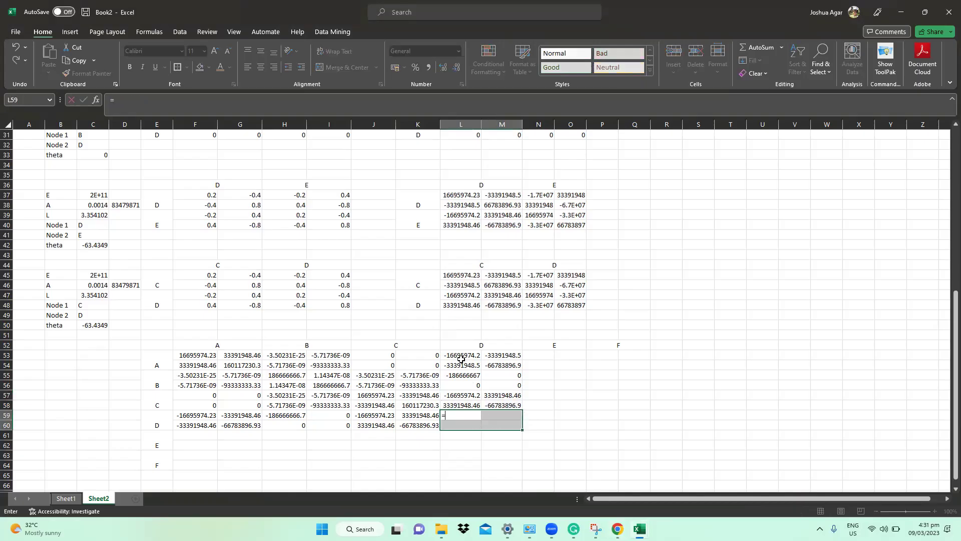
drag(533, 295, 560, 304)
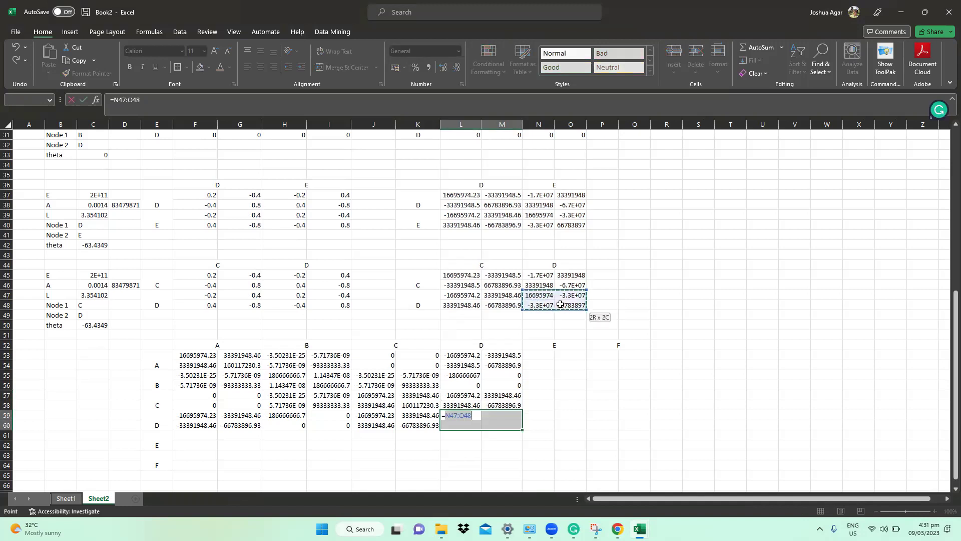
text(+)
drag(455, 193, 496, 205)
text(+)
scroll(486, 210, up, 2)
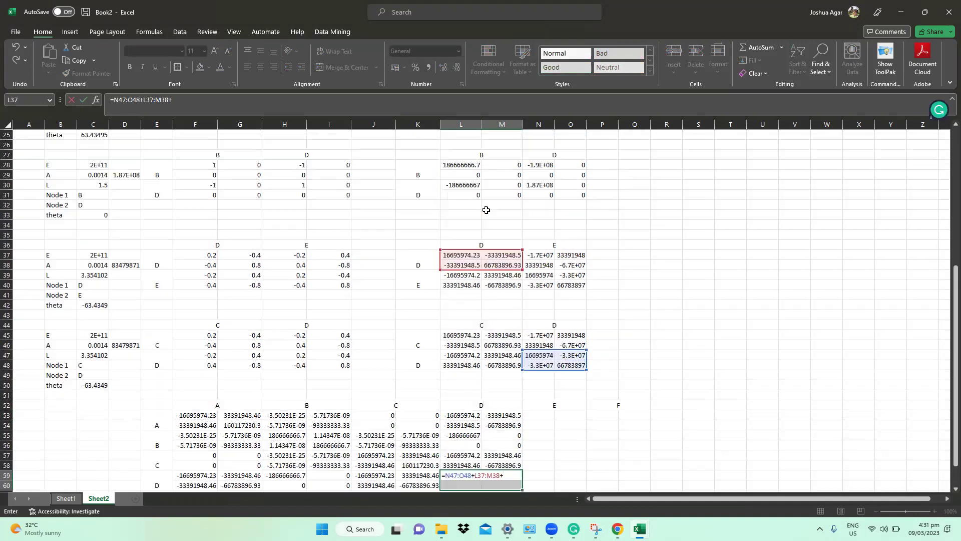
drag(540, 185, 561, 200)
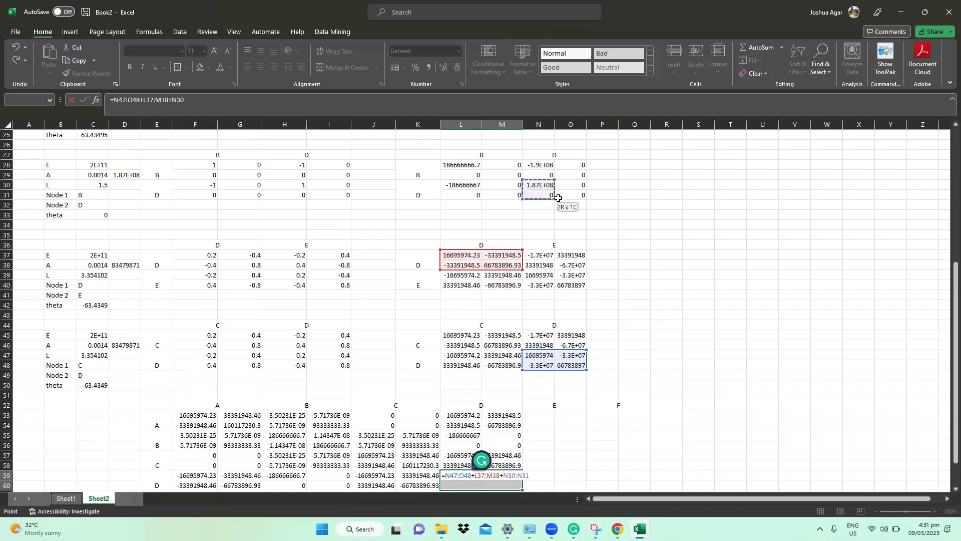
text(+)
scroll(515, 201, up, 4)
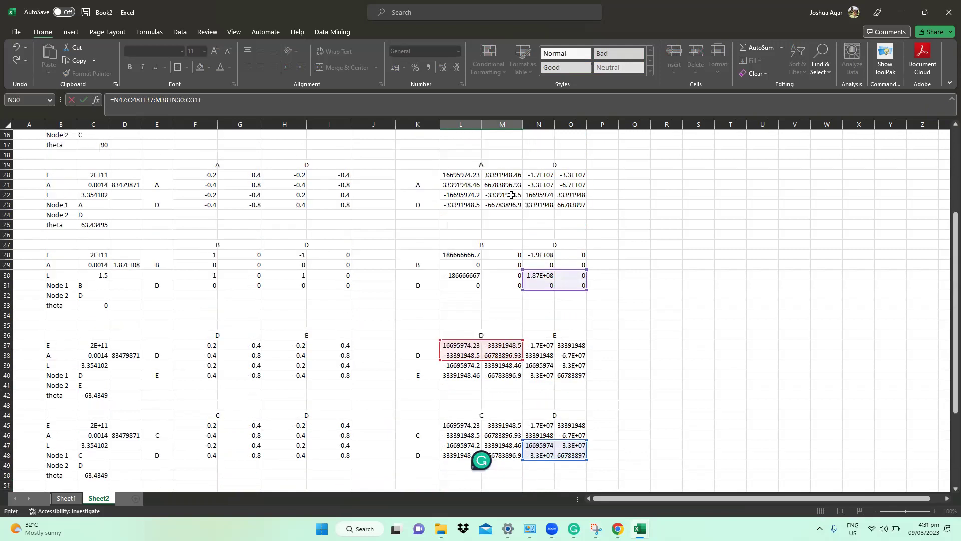
drag(532, 226, 571, 236)
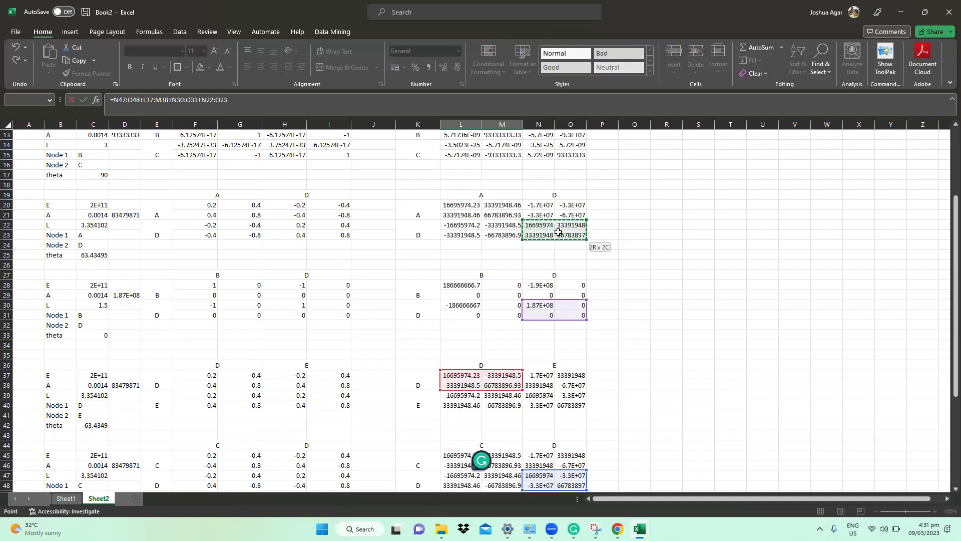
text(+)
scroll(517, 228, up, 2)
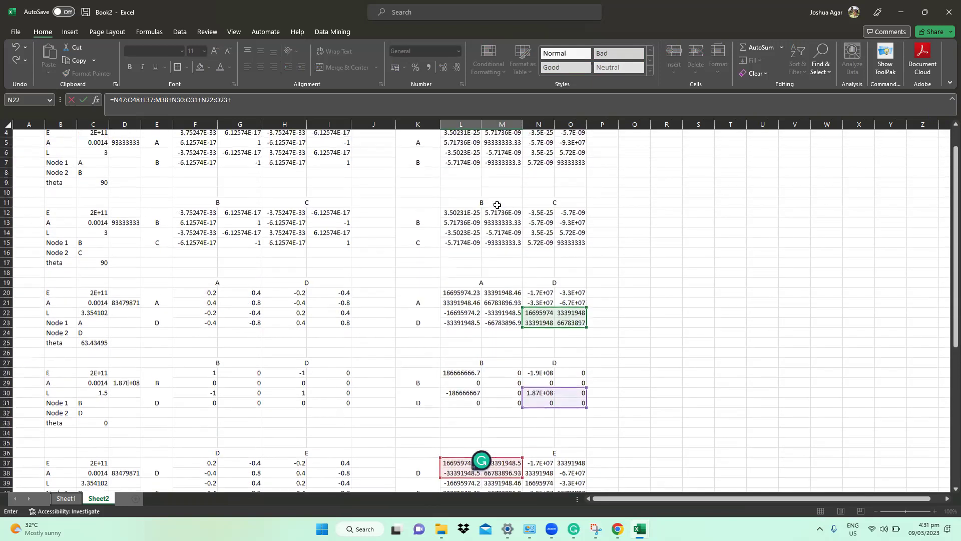
scroll(498, 205, down, 4)
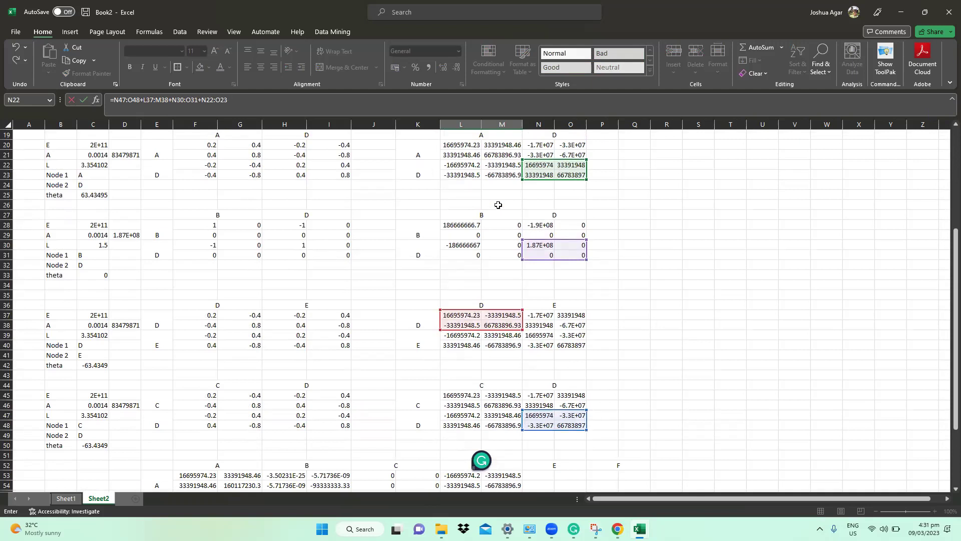
key(ctrl+shift+Return)
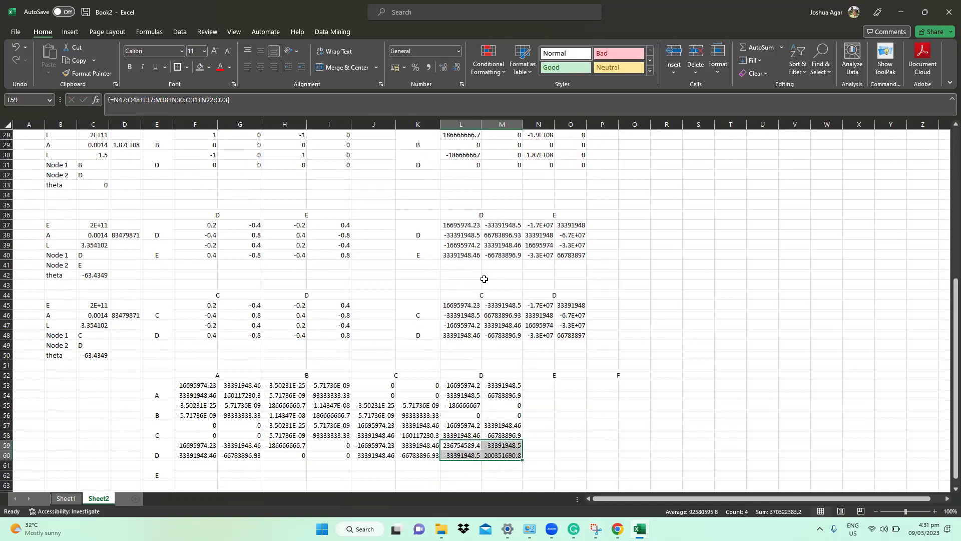
Check the truss figure for a member joining A and E, and enter 0 in cell N53 of the A-E block.
scroll(501, 321, down, 2)
drag(538, 325, 563, 335)
scroll(535, 344, up, 1)
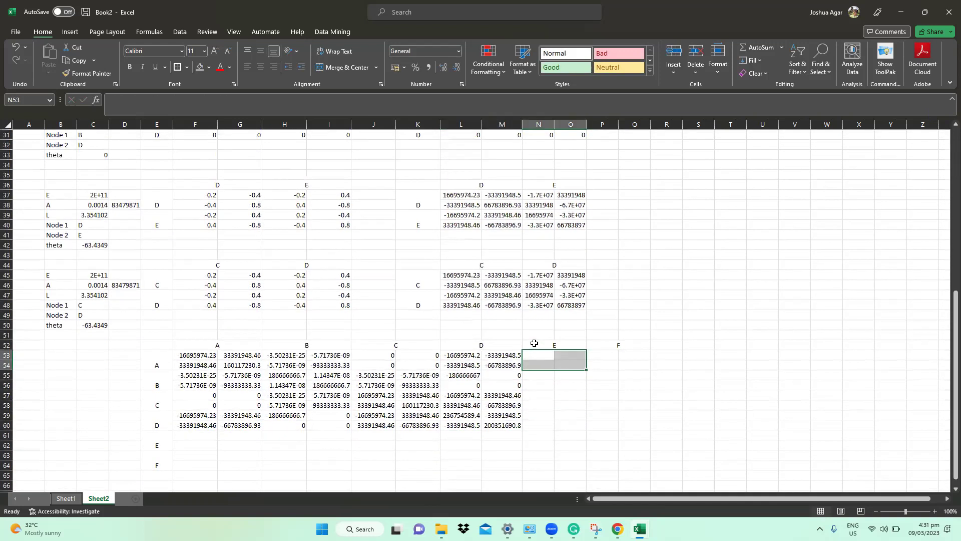
key(Tab)
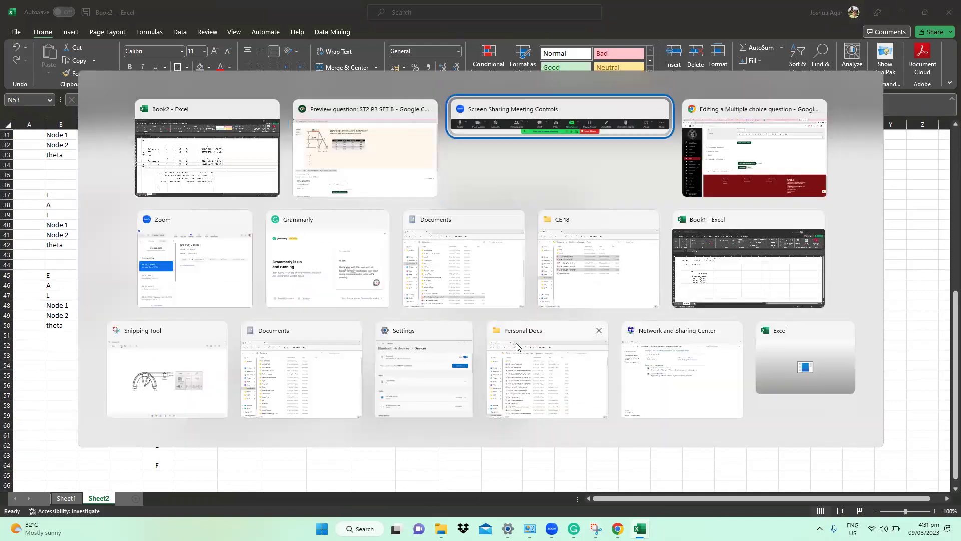
click(335, 153)
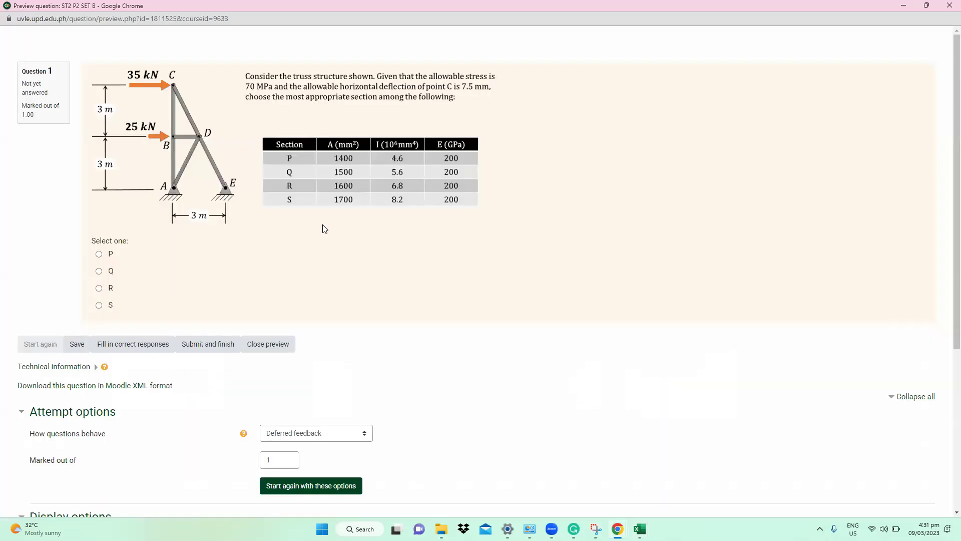
key(alt+Tab)
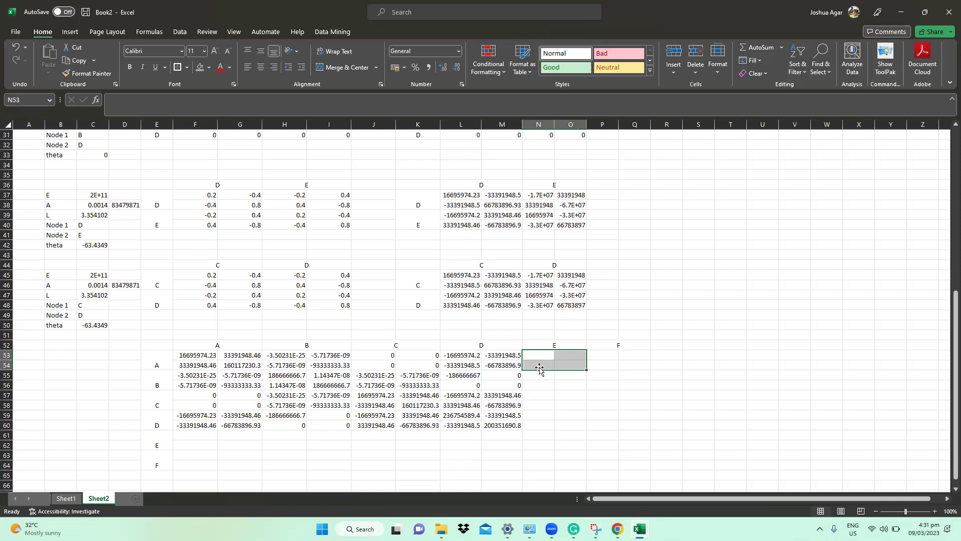
text(=)
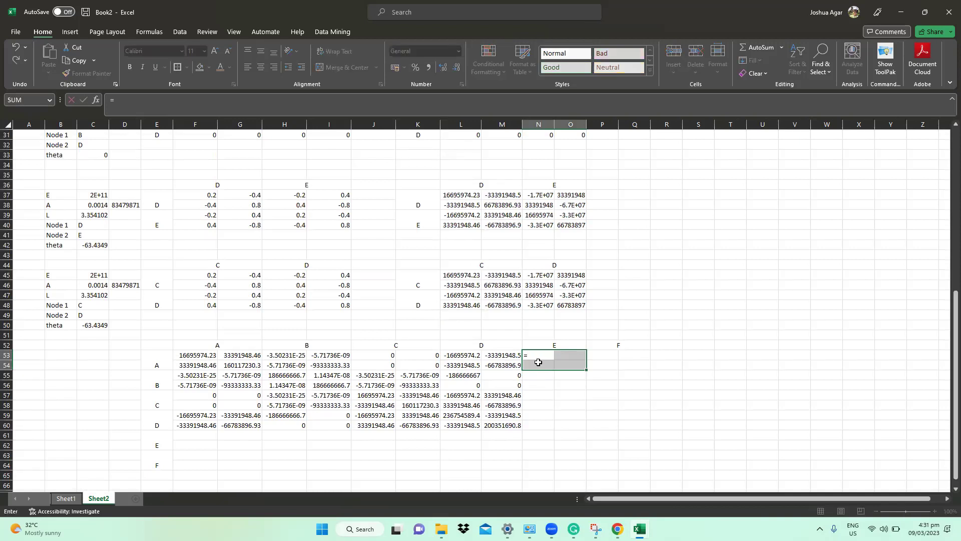
key(BackSpace)
text(0)
key(Return)
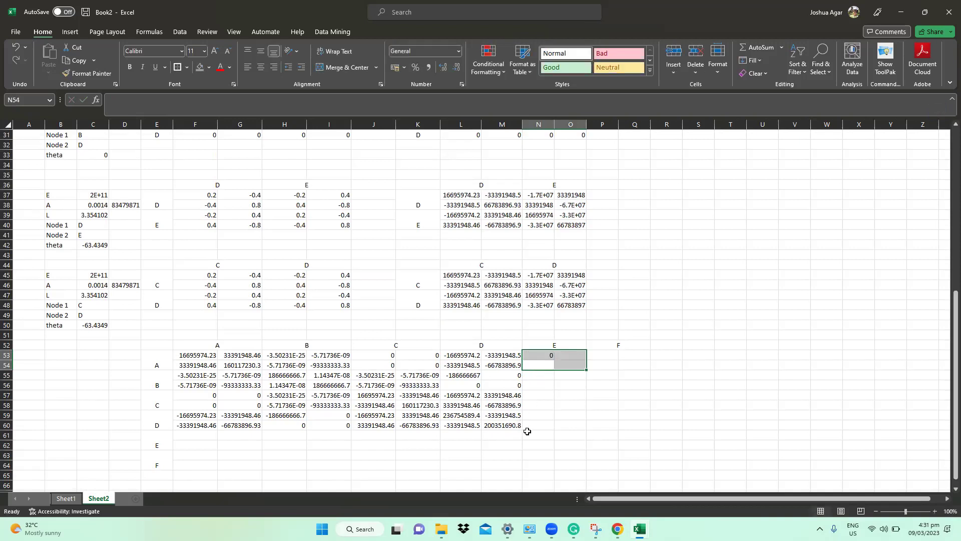
Fill the D-E block N59:O60 with the array formula =N37:O38.
drag(535, 416, 561, 424)
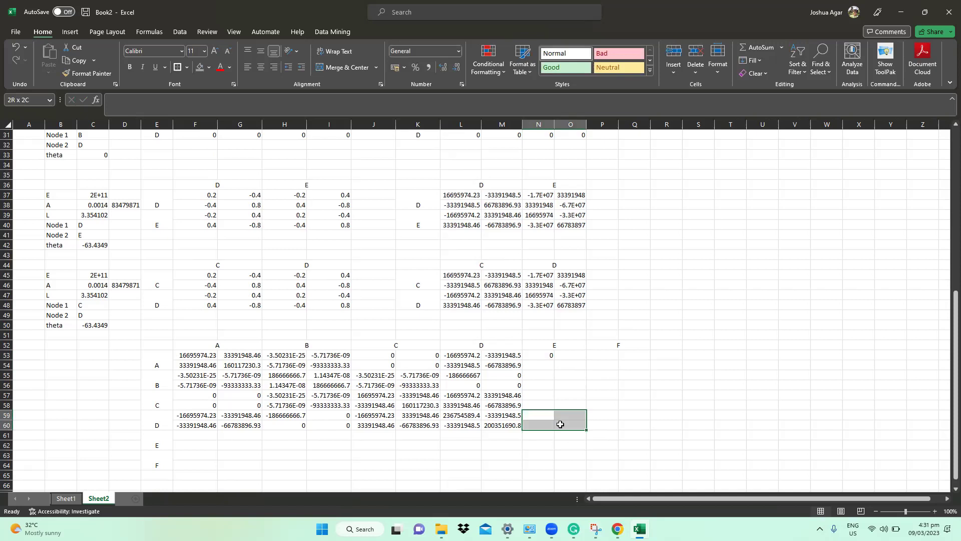
text(=)
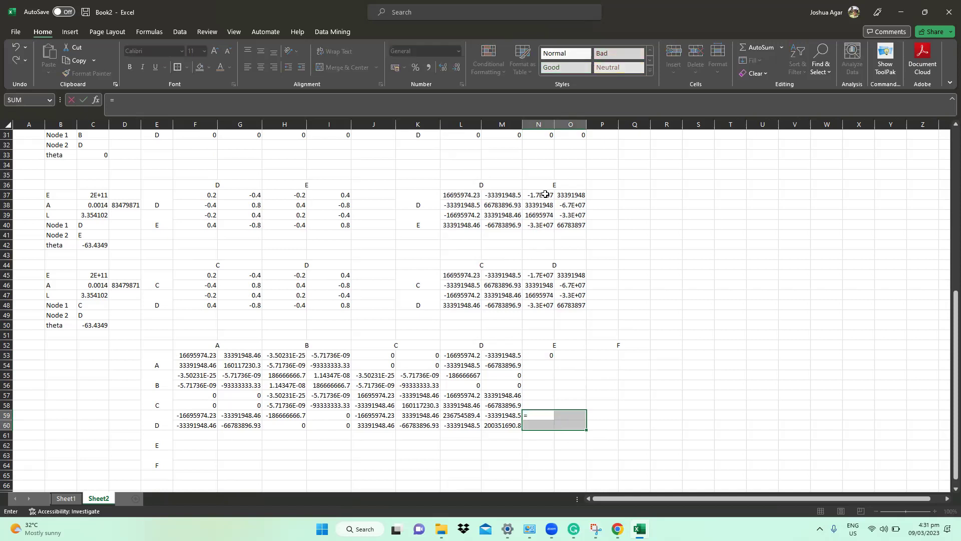
drag(544, 195, 570, 209)
key(ctrl+shift+Return)
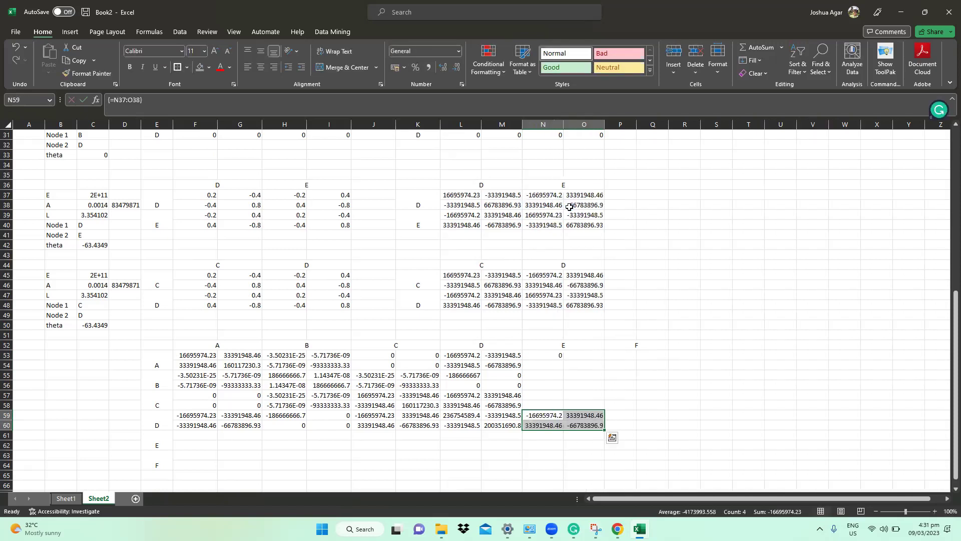
Fill the E-D block L61:M62 with the array formula =L39:M40.
drag(448, 445, 497, 435)
text(=)
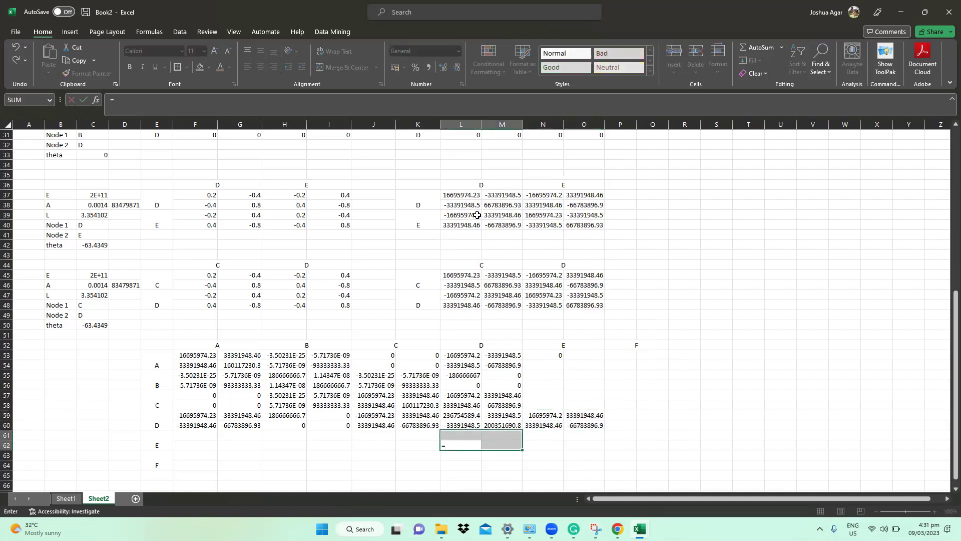
drag(477, 215, 488, 226)
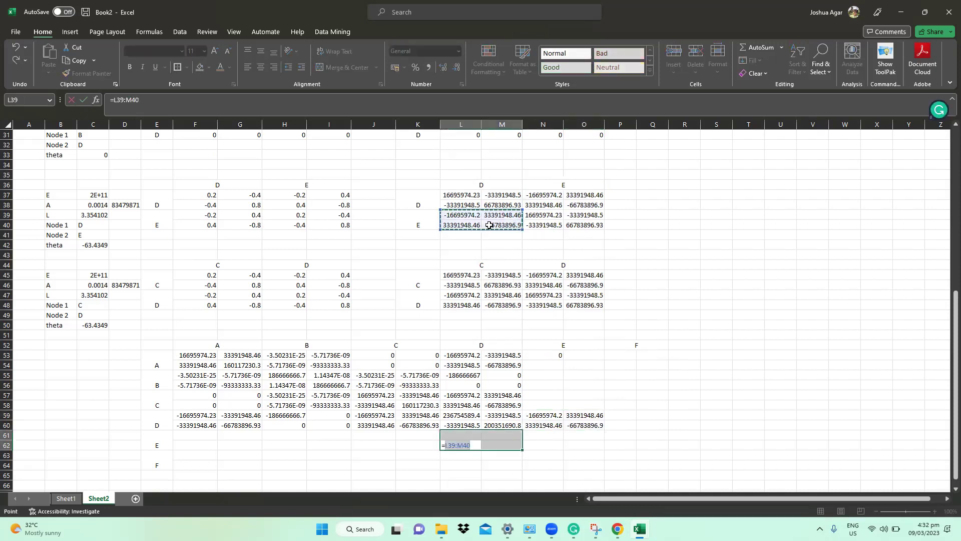
key(ctrl+shift+Return)
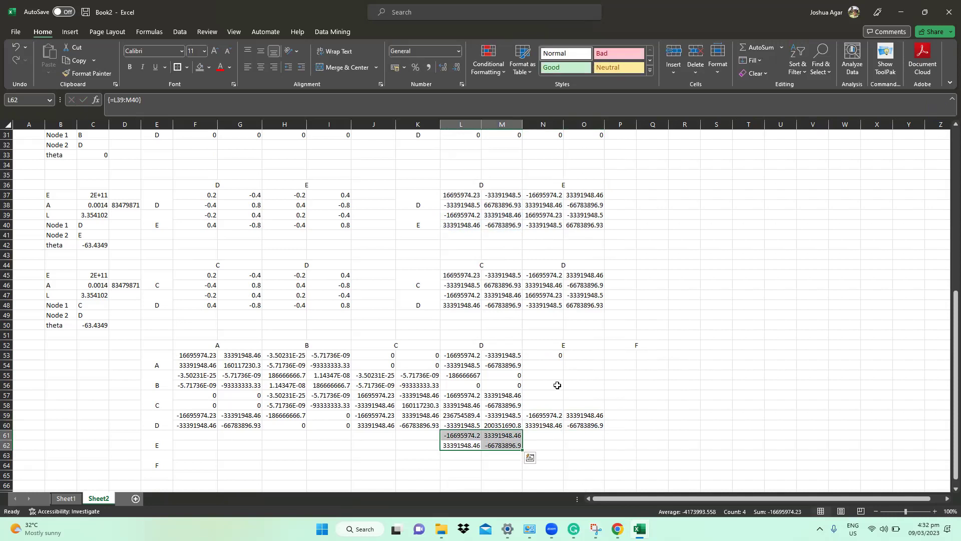
Fill the unconnected blocks N53:O58 in column E and F61:K62 in row E with zeros.
drag(552, 356, 579, 406)
text(0)
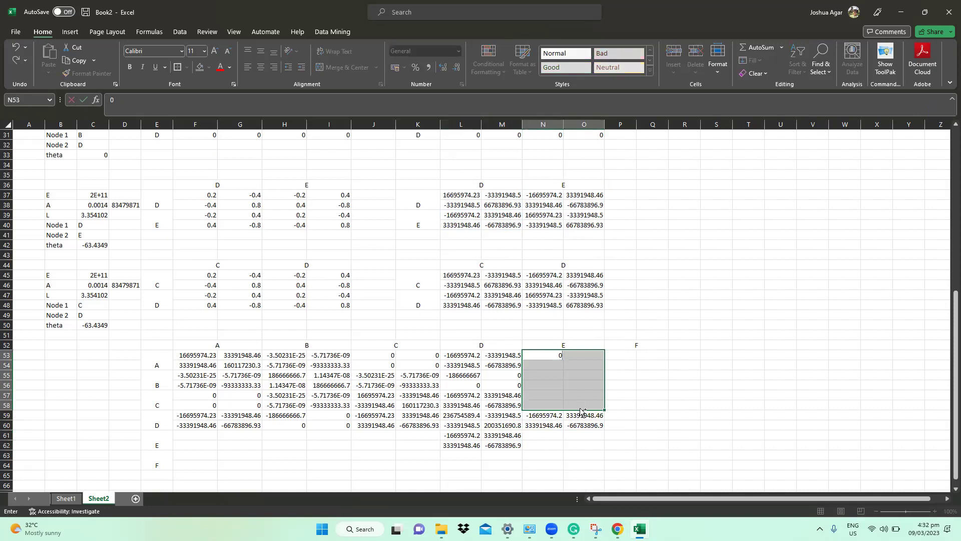
key(ctrl+Return)
drag(210, 433, 419, 448)
text(0)
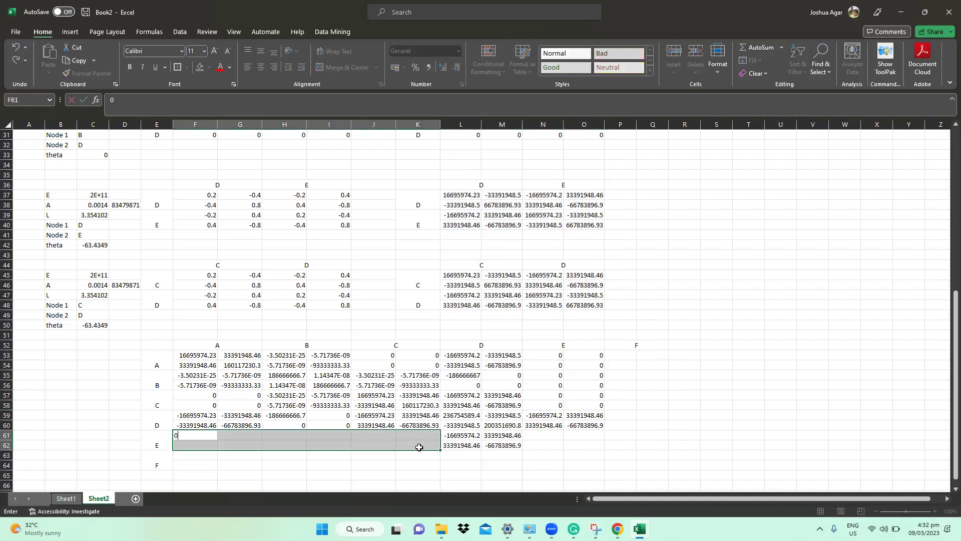
key(ctrl+Return)
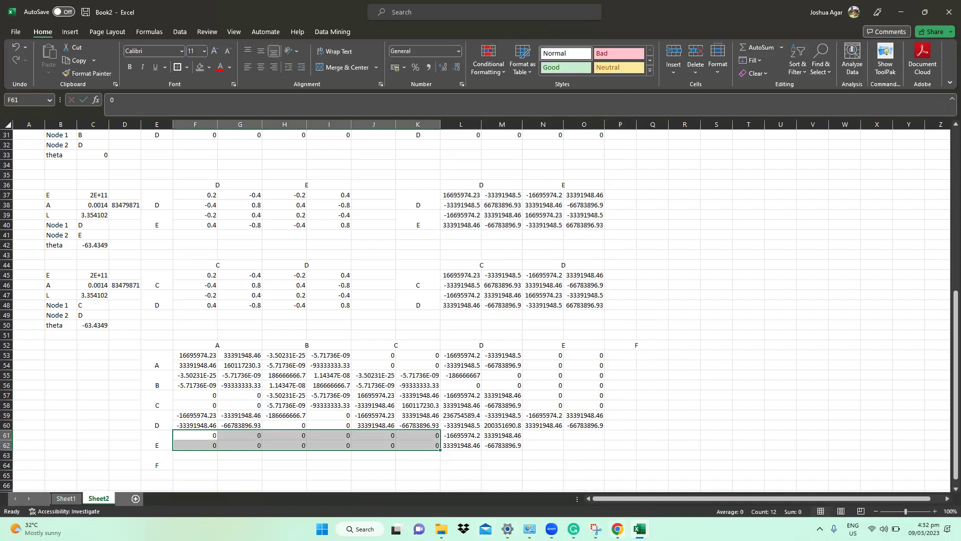
Switch to the question preview in Chrome and capture the truss figure with its loads and dimensions using Snipping Tool.
click(618, 529)
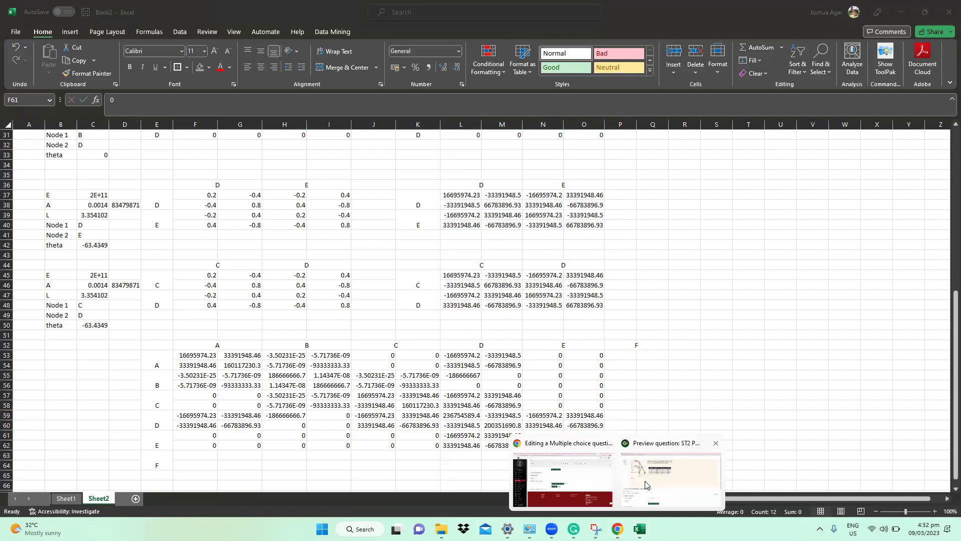
click(645, 484)
mouse_move(640, 526)
click(596, 529)
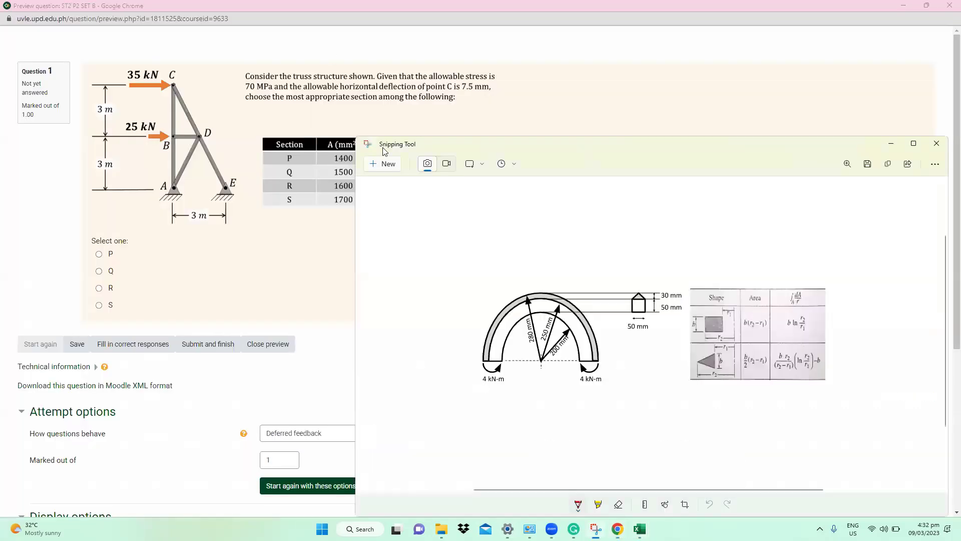
click(386, 164)
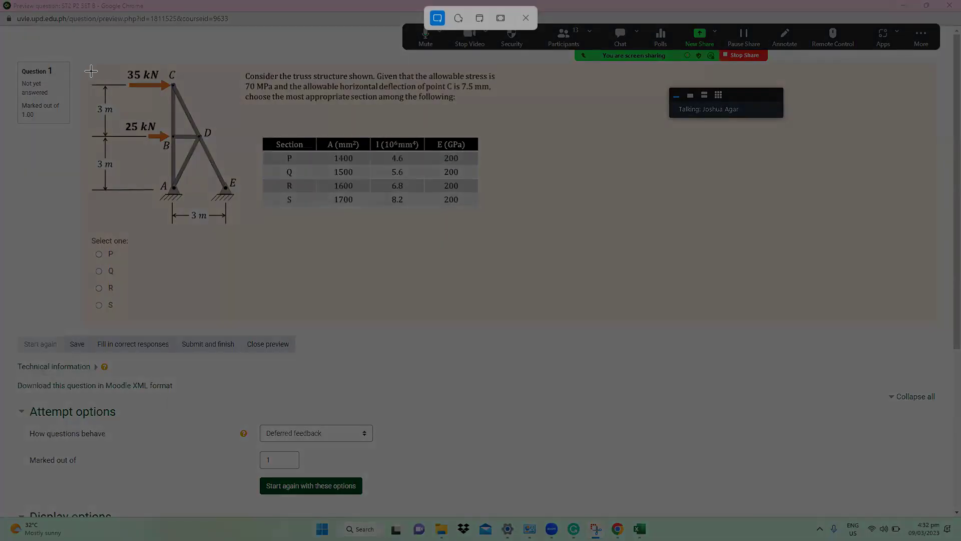
drag(85, 69, 242, 226)
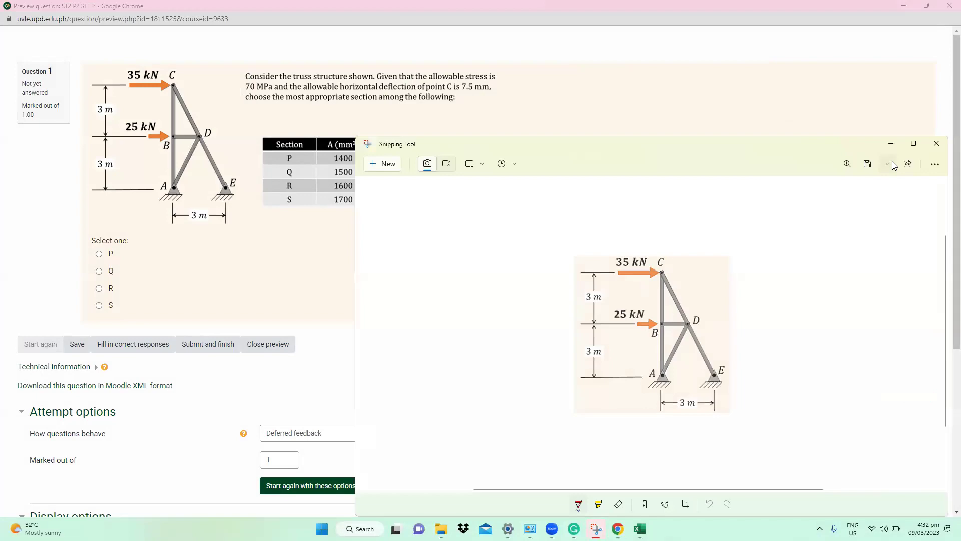
Return to the Book2 workbook in Excel and paste the captured truss figure in the empty area beside the stiffness matrices.
key(alt+Tab)
key(alt+Tab)
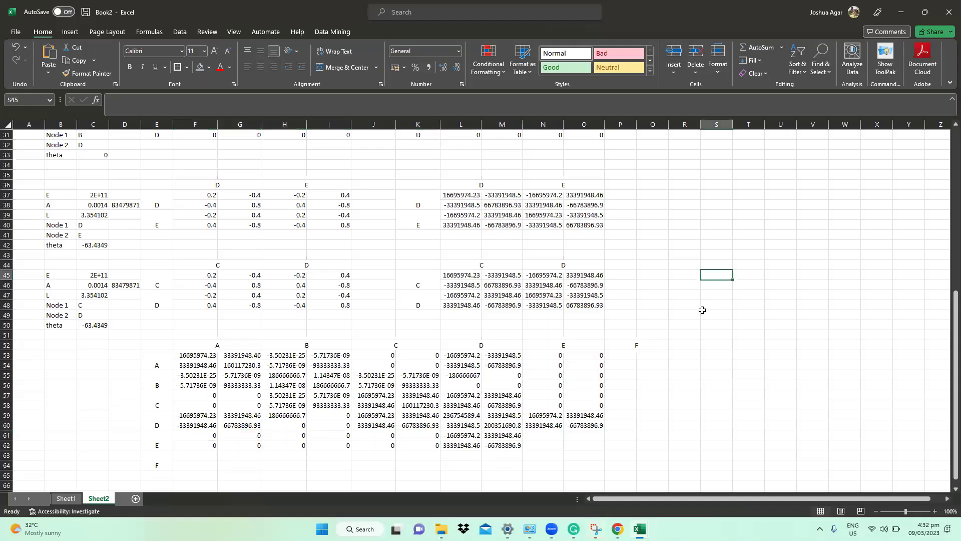
key(ctrl+v)
drag(733, 345, 740, 353)
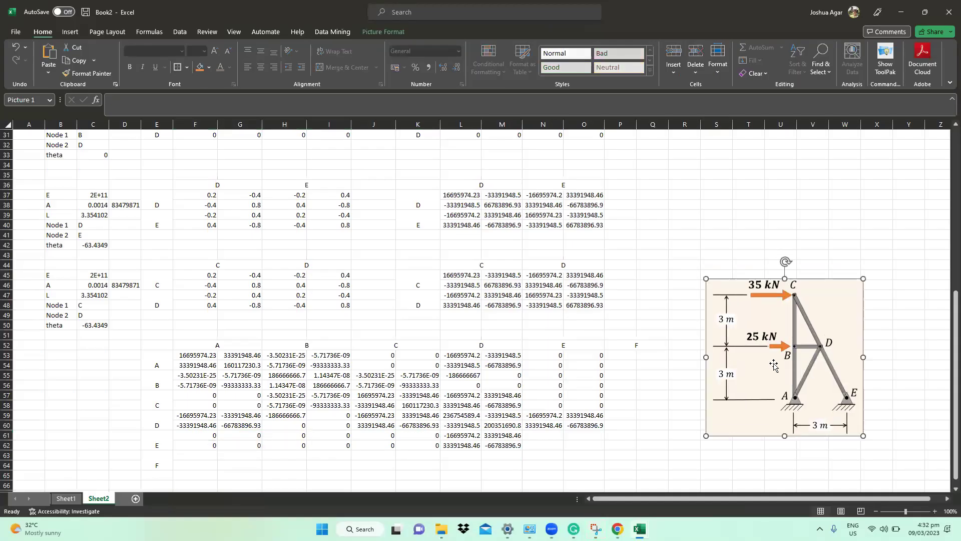
Delete the row and column labels for the nonexistent node F from the global stiffness matrix.
click(615, 427)
click(145, 463)
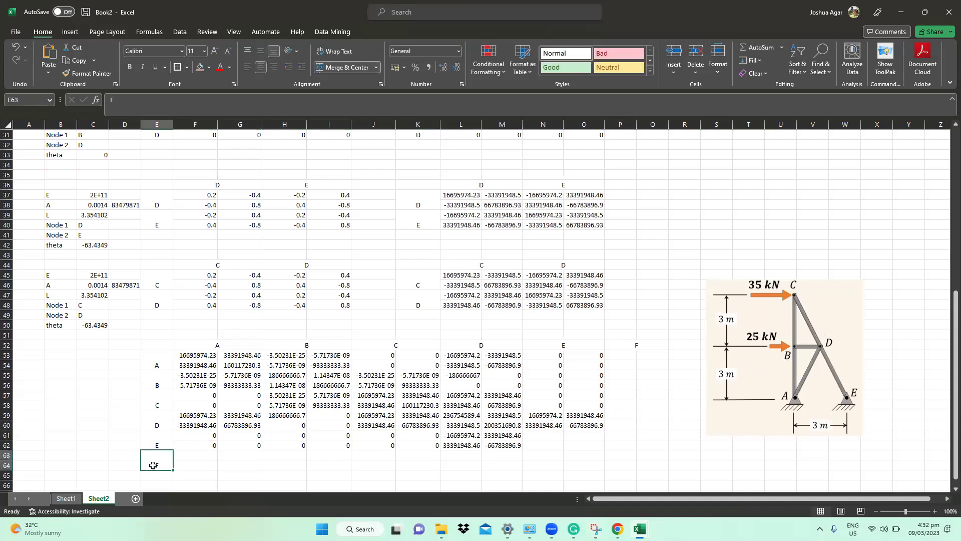
drag(271, 430, 624, 344)
key(Delete)
Fill the E-E block N61:O62 with the array formula =N39:O40, and move the truss picture farther from the matrix.
drag(540, 442, 568, 435)
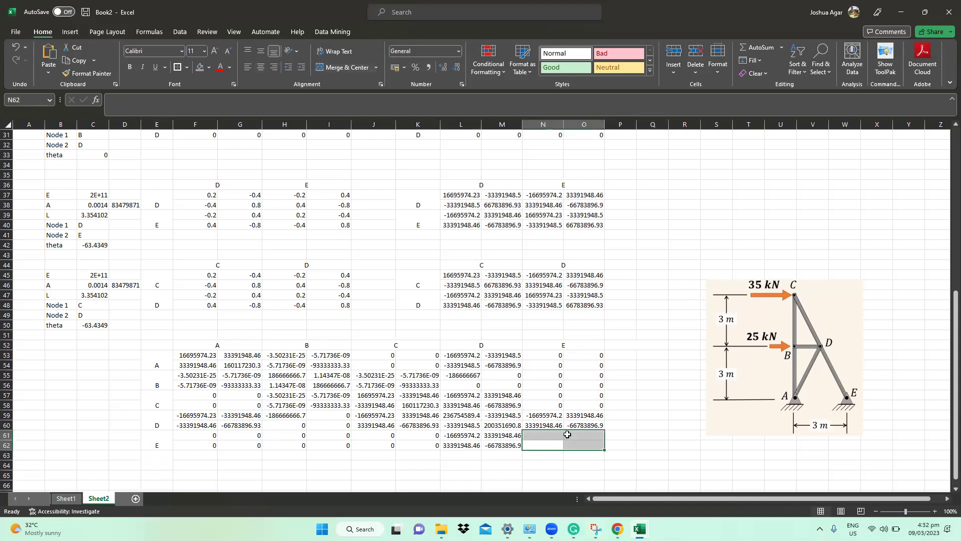
text(=)
drag(545, 215, 575, 229)
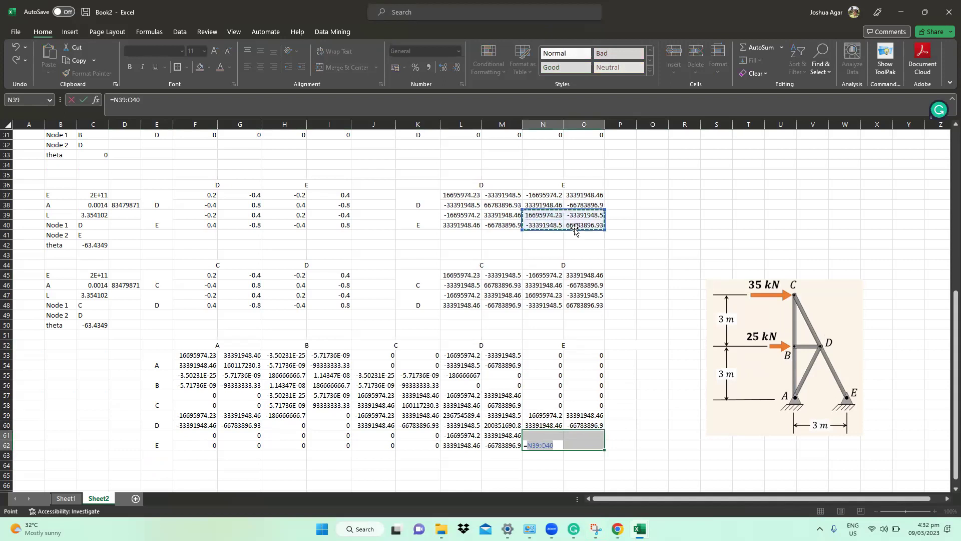
key(ctrl+shift+Return)
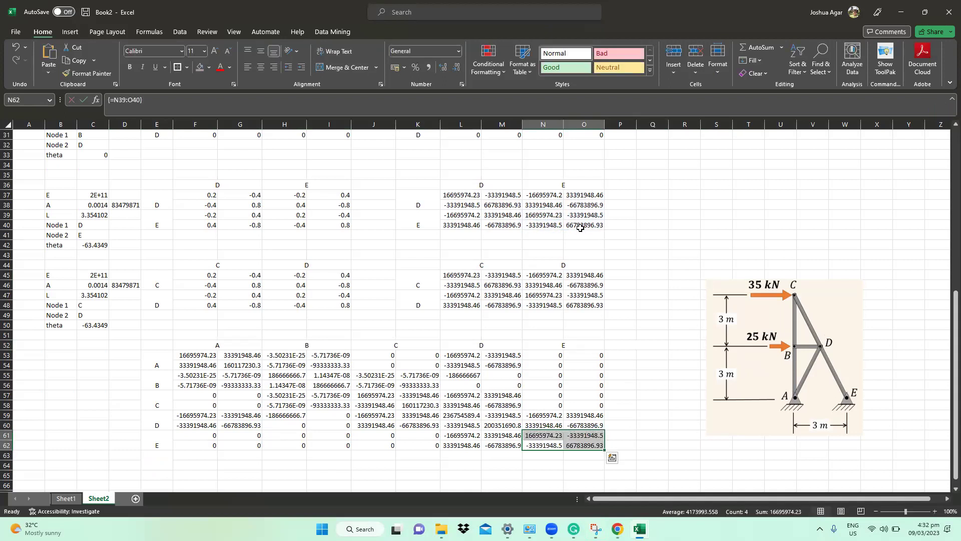
drag(751, 366, 799, 344)
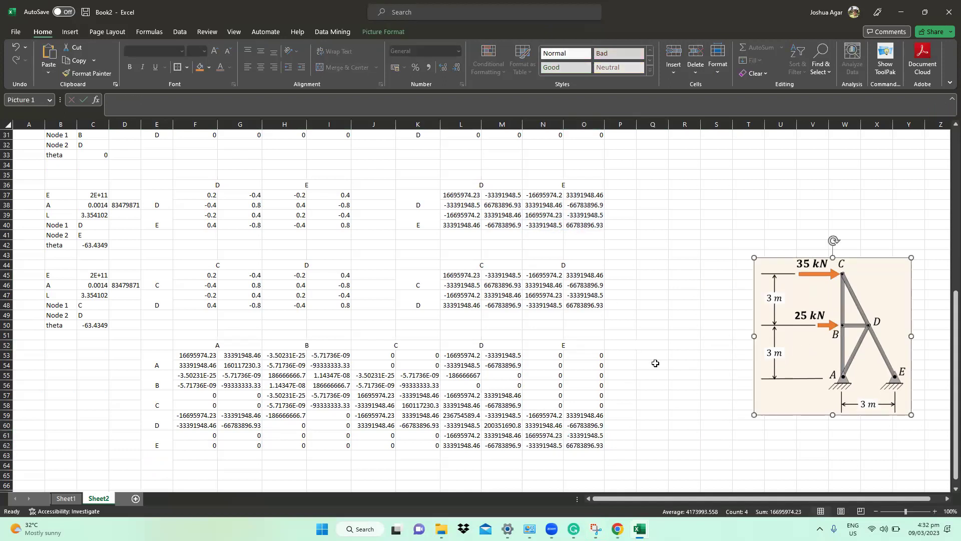
Enter the horizontal nodal loads from the figure beside the global matrix: 35000 in C57 for C and 25000 in C55 for B.
drag(98, 357, 98, 375)
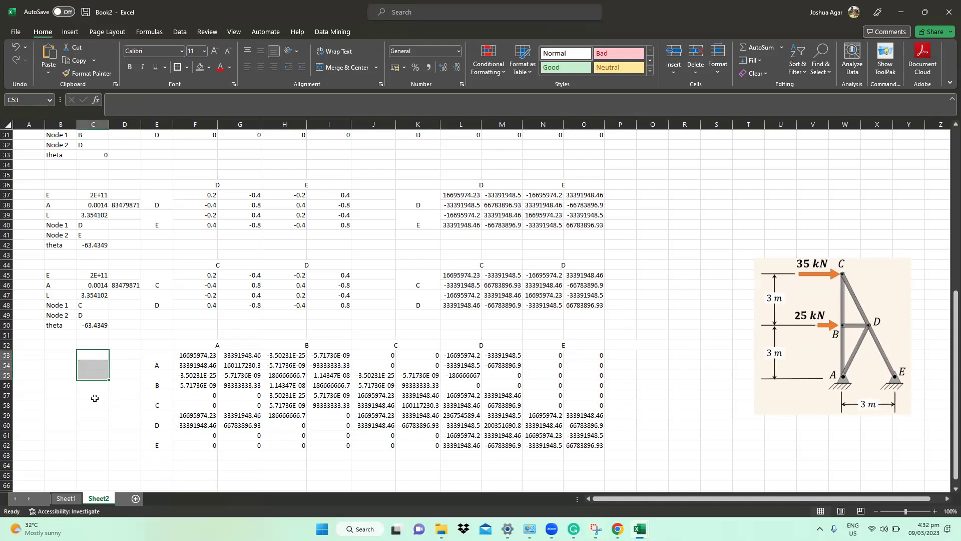
click(87, 398)
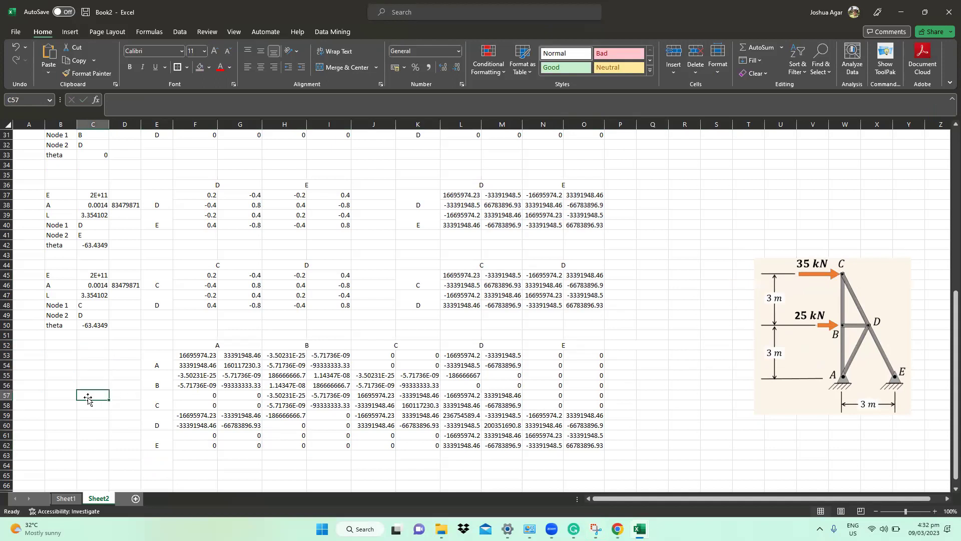
text(35000)
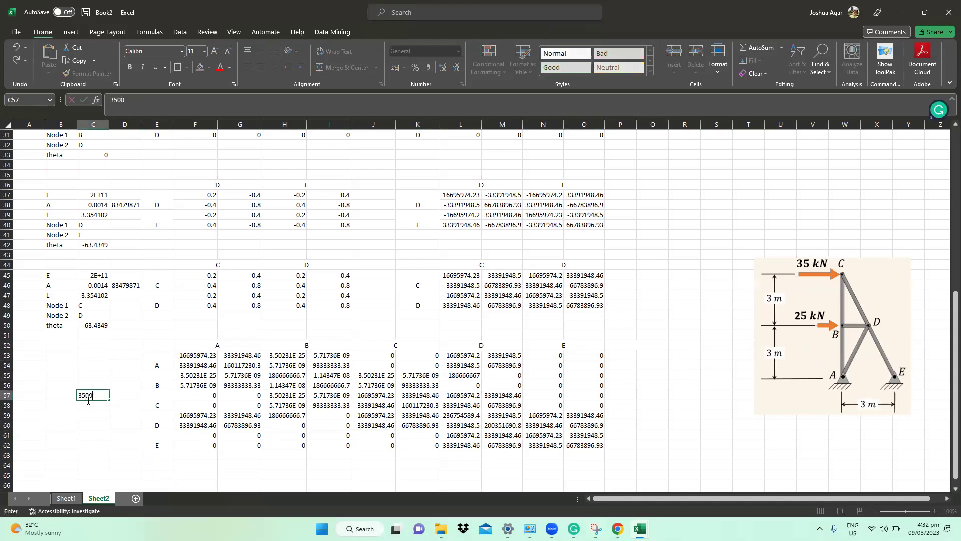
click(91, 375)
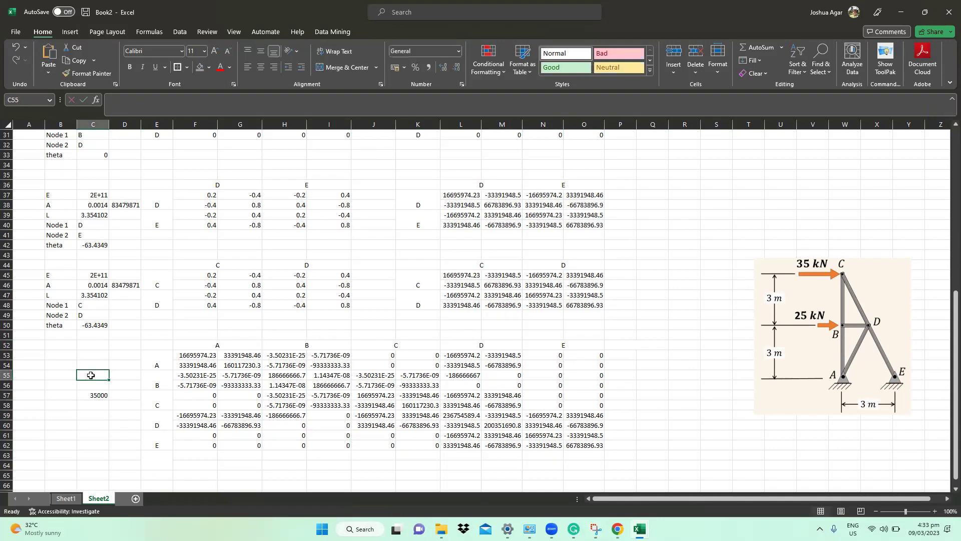
text(25000)
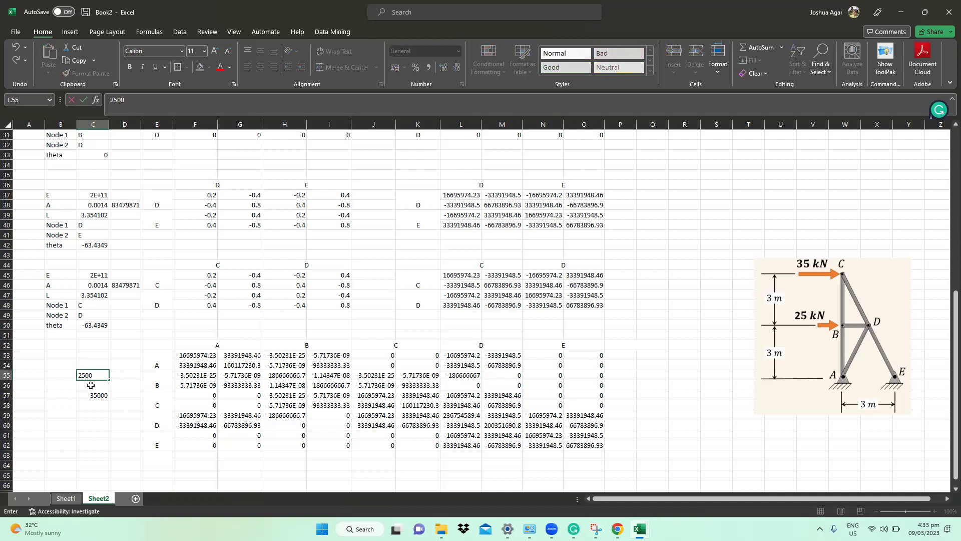
click(95, 355)
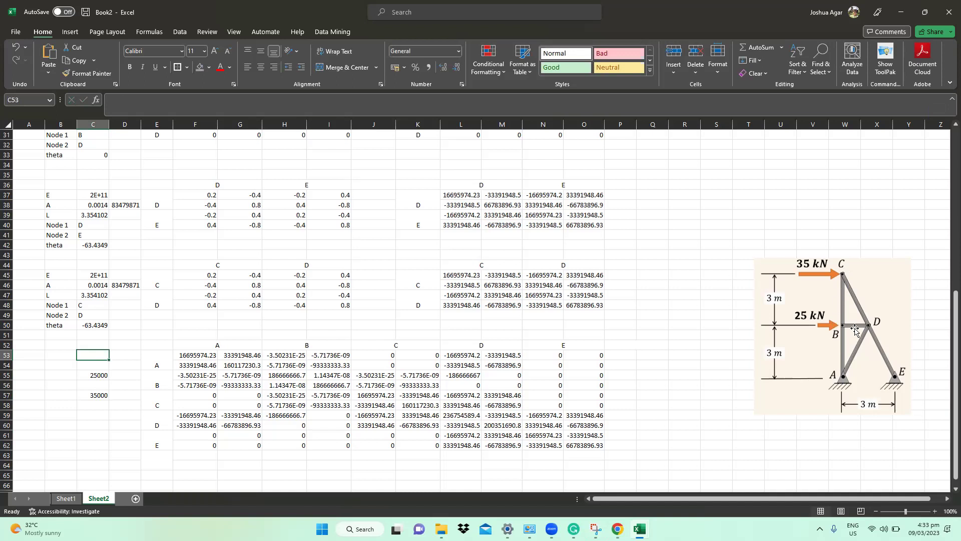
Enter 0 in the remaining force cells C53, C54, C56 and C58 for nodes A, B and C.
click(102, 386)
text(0)
double_click(99, 357)
text(0)
key(Return)
text(0)
click(97, 405)
text(0)
click(671, 355)
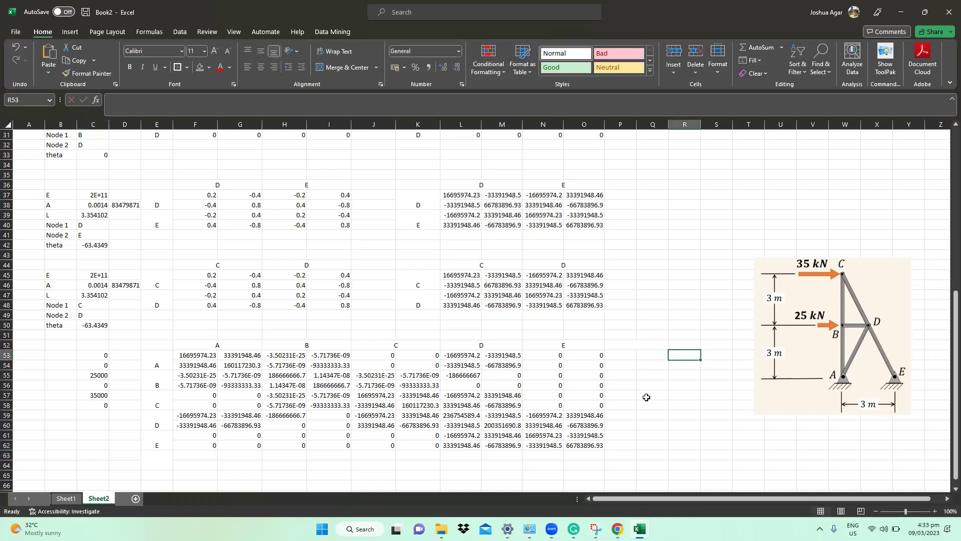
click(657, 372)
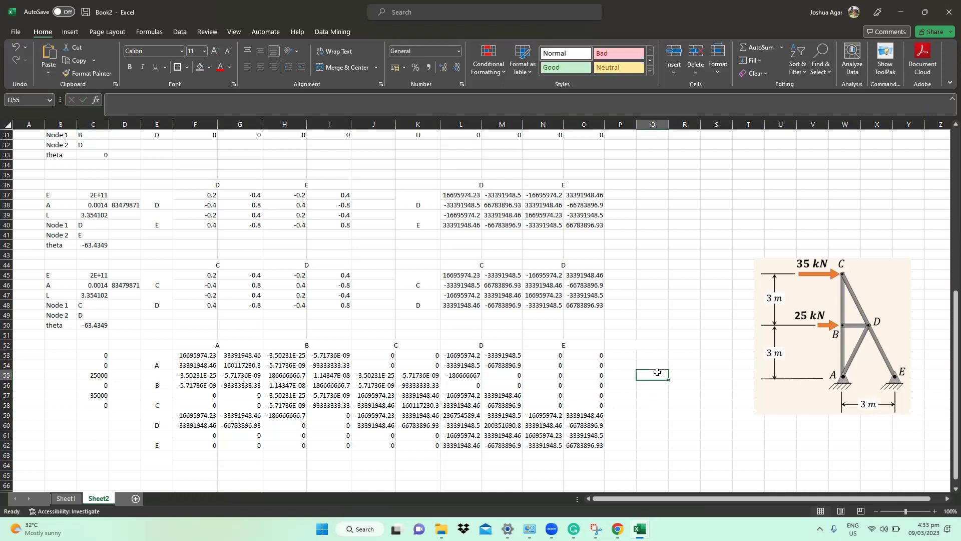
drag(658, 373, 654, 384)
text(0)
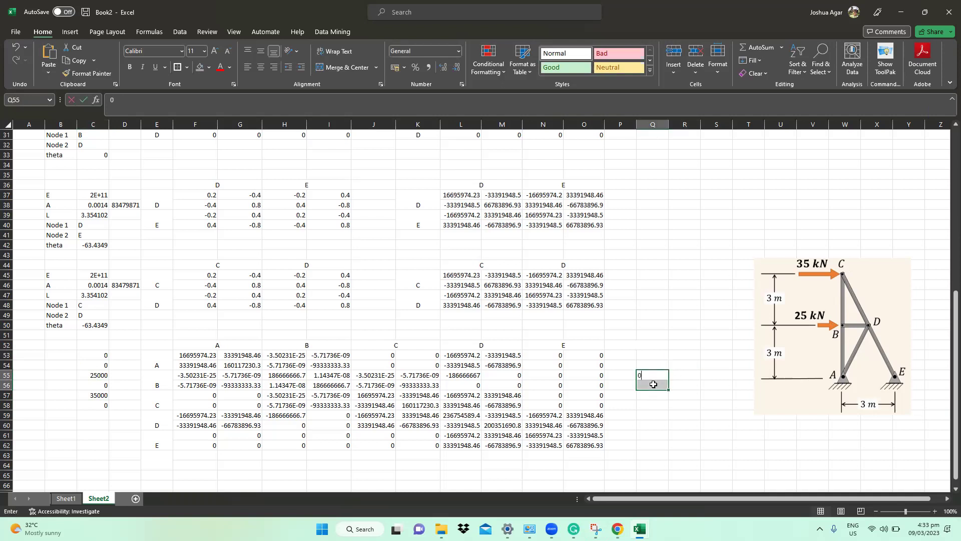
key(ctrl+Return)
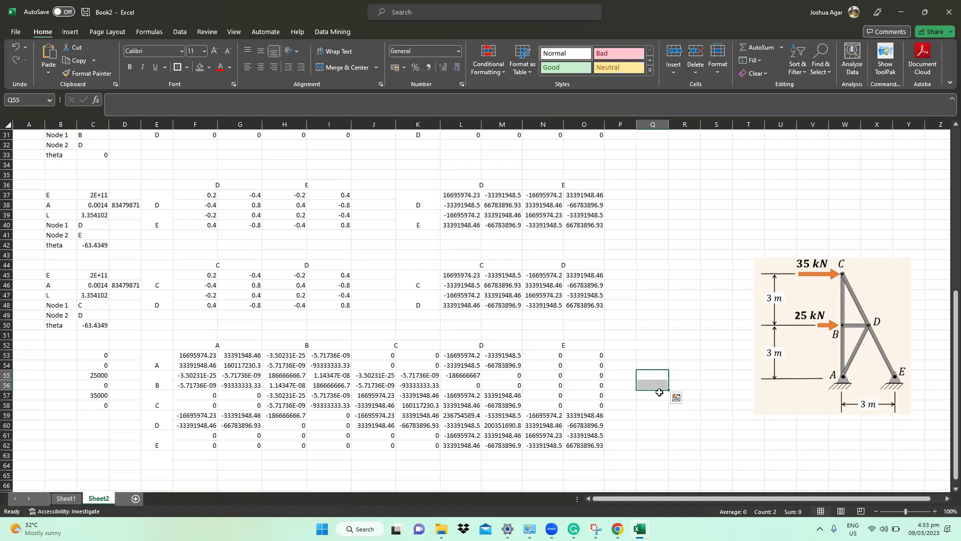
Enter 0 in the displacement cells Q53:Q54 for support A and Q61:Q62 for support E.
drag(661, 356, 658, 362)
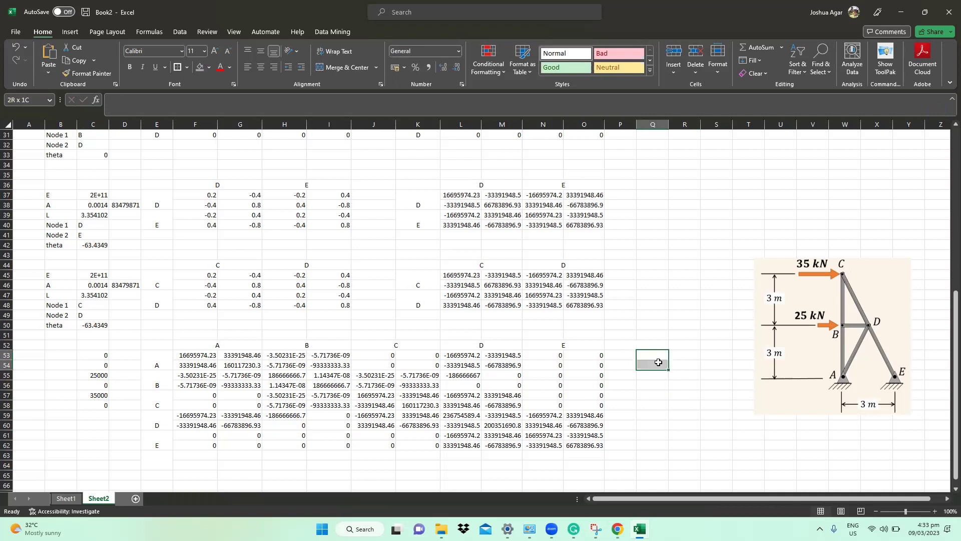
text(0 0)
drag(649, 435, 650, 442)
text(0)
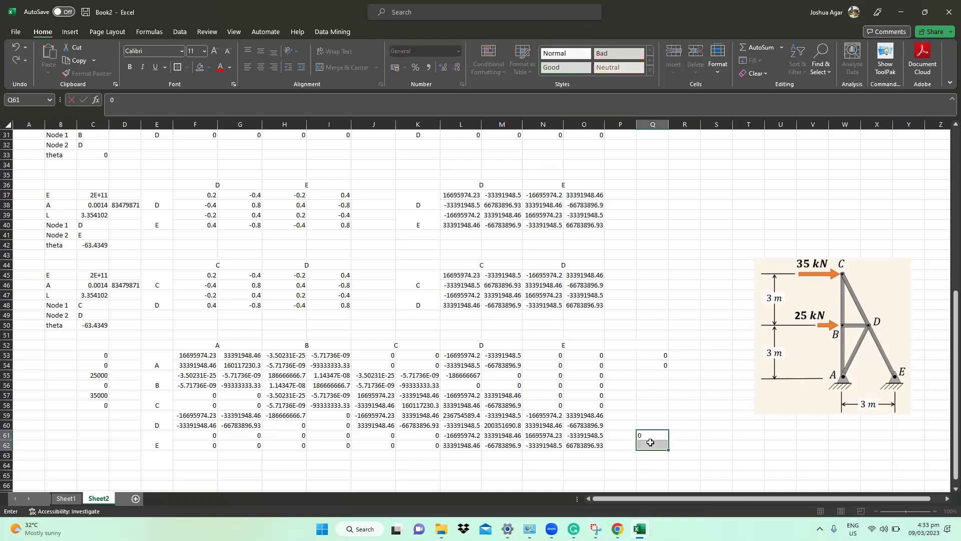
key(ctrl+Return)
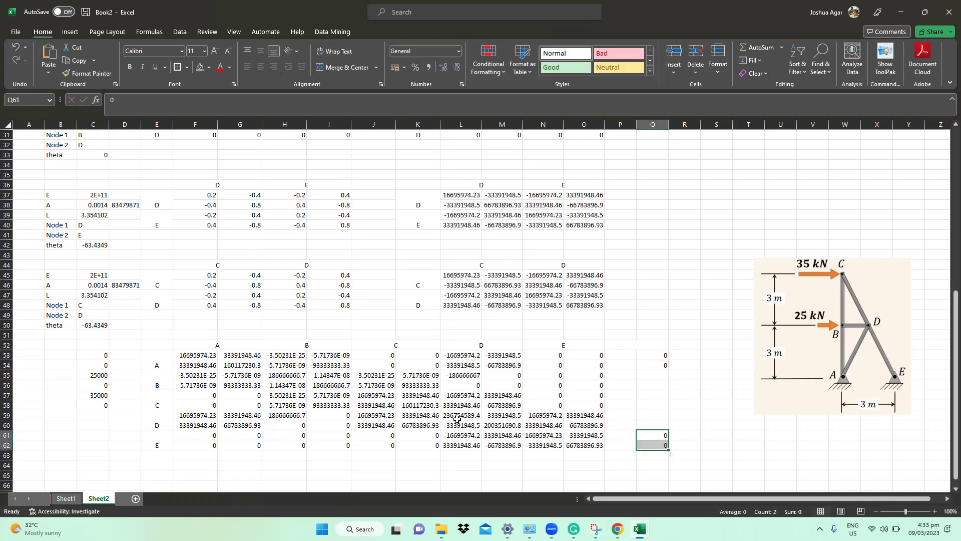
Enter 0 in force cells C59 and C60 for node D, and clear the support A force cells C53:C54.
click(86, 418)
text(0)
key(Return)
text(0)
key(Return)
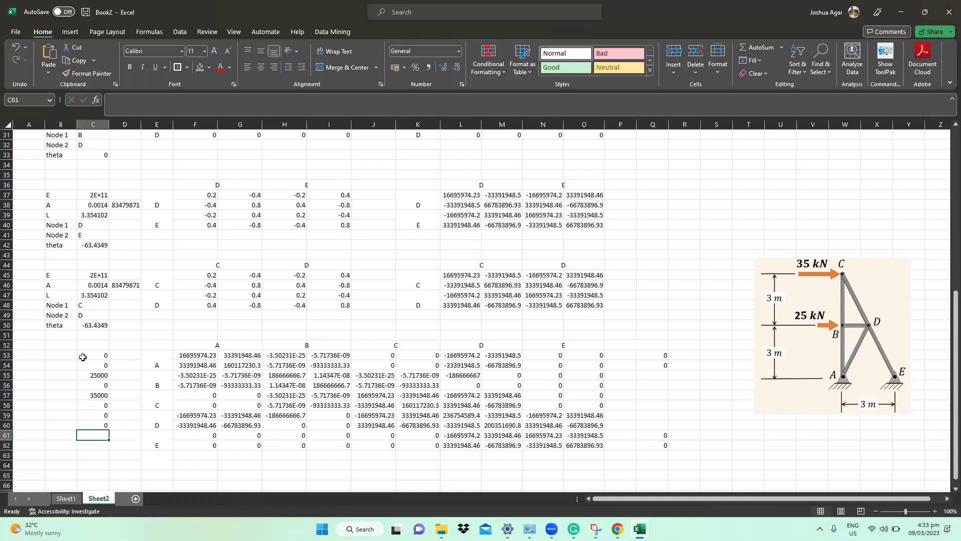
drag(92, 355, 92, 365)
key(Delete)
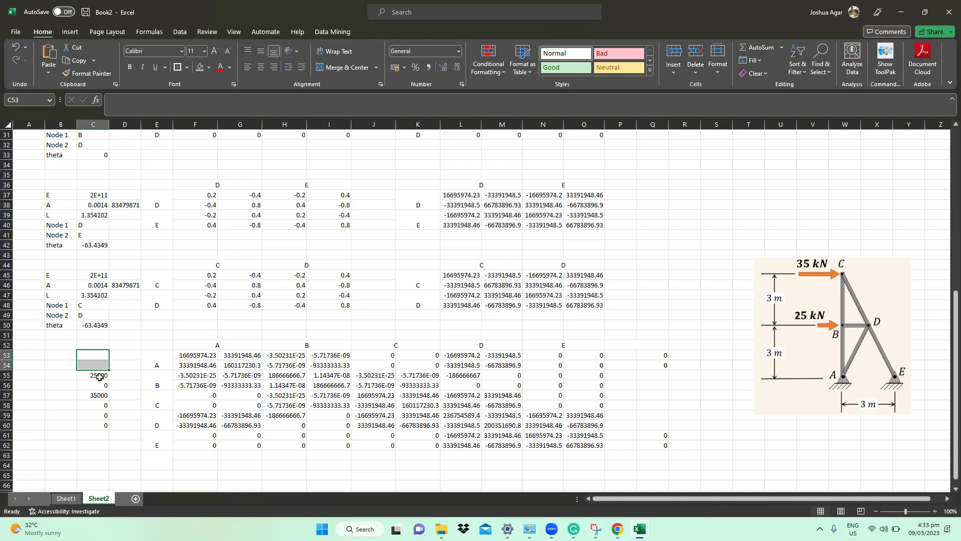
Outline the B, C and D rows E55:O60 and the B, C and D columns H52:M62 with box borders.
drag(153, 377, 584, 425)
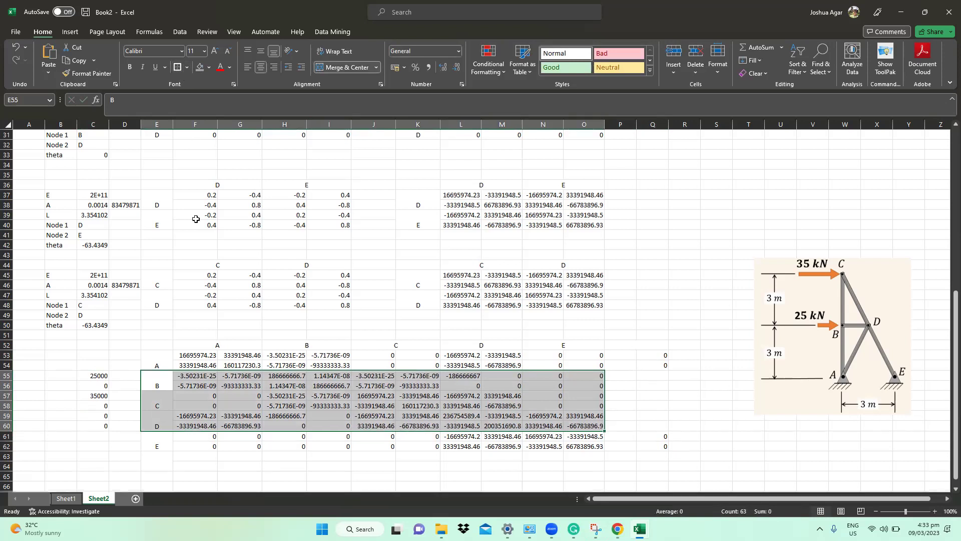
drag(278, 345, 482, 447)
click(177, 67)
Fill the intersection of the outlined rows and columns, H55:M60, with yellow.
click(300, 376)
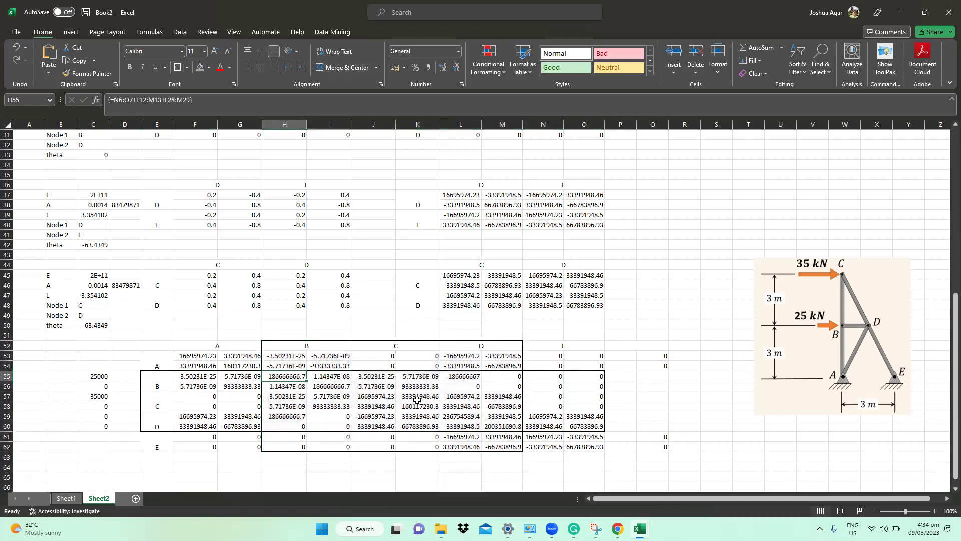
drag(417, 400, 498, 426)
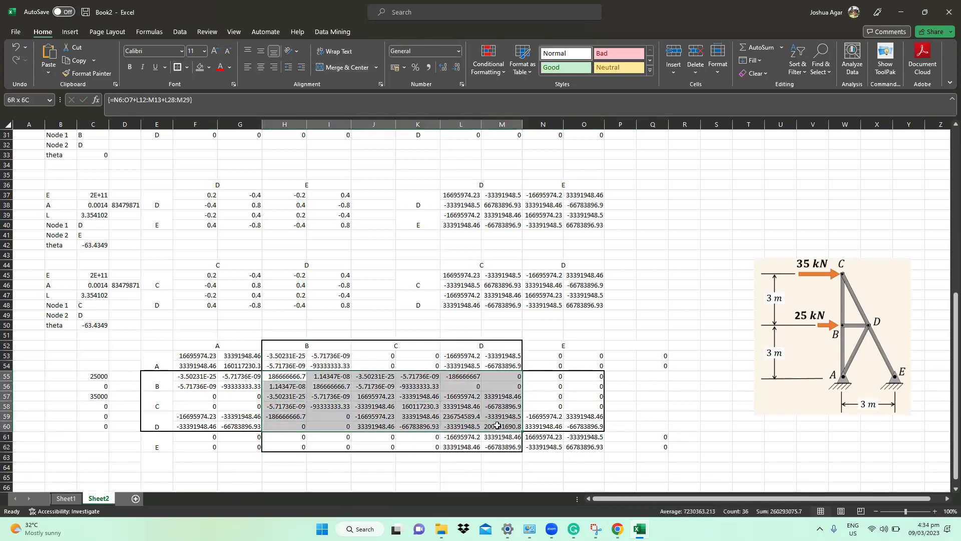
click(206, 68)
click(226, 166)
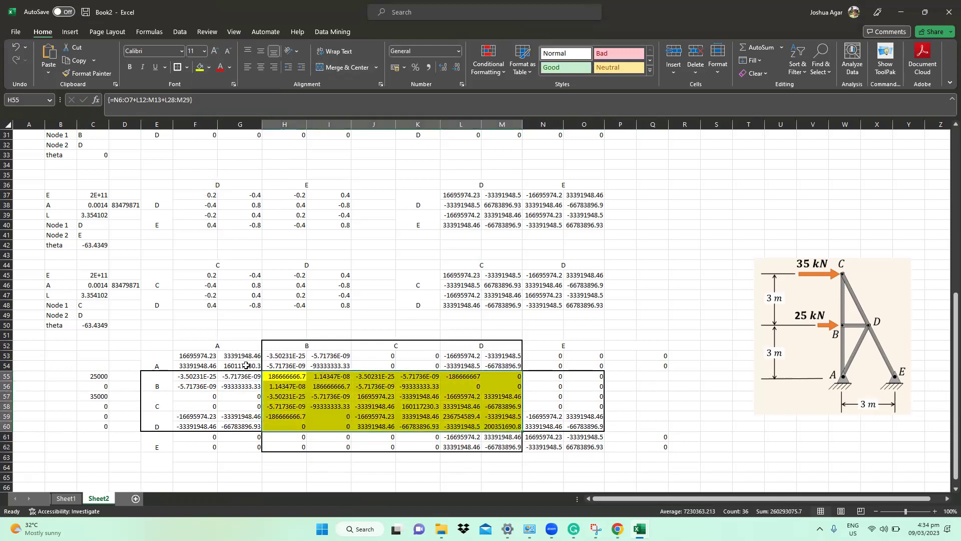
Fill the four support corner blocks of the global matrix, F53:G54, N61:O62, F61:G62 and N53:O54, with red.
drag(246, 363, 198, 356)
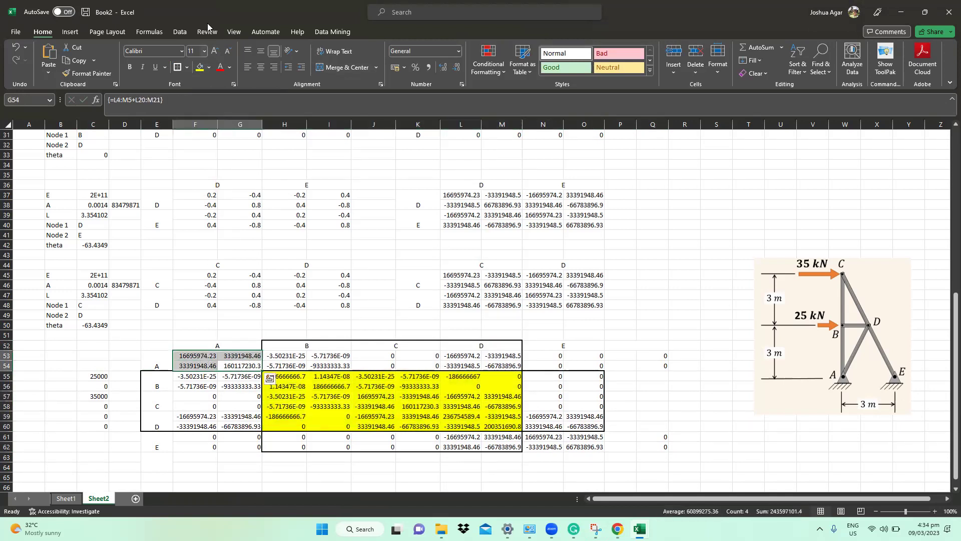
click(209, 68)
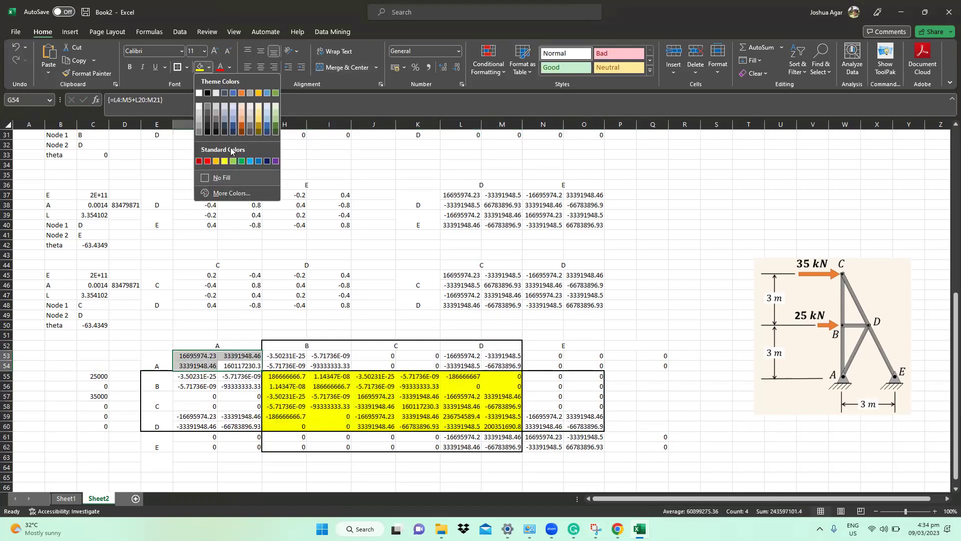
click(208, 162)
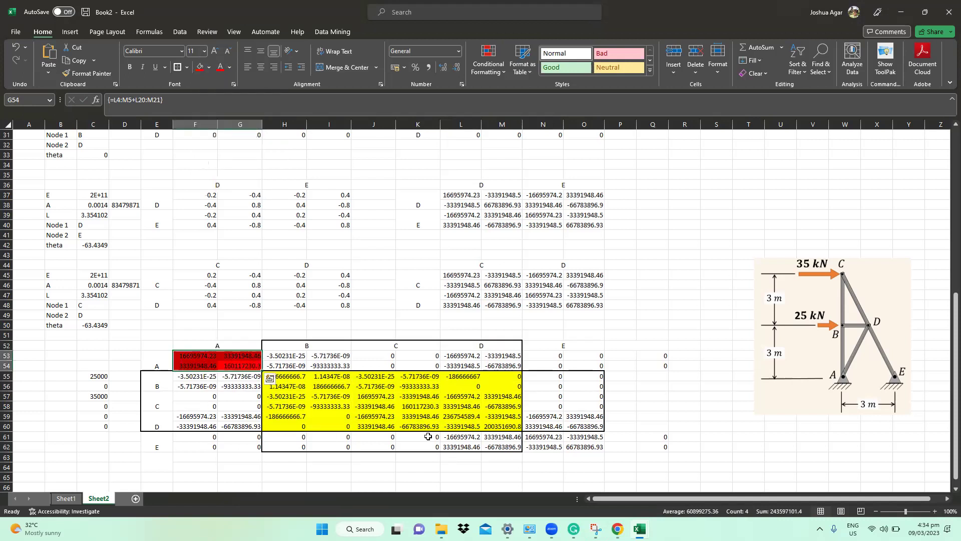
drag(545, 441, 580, 448)
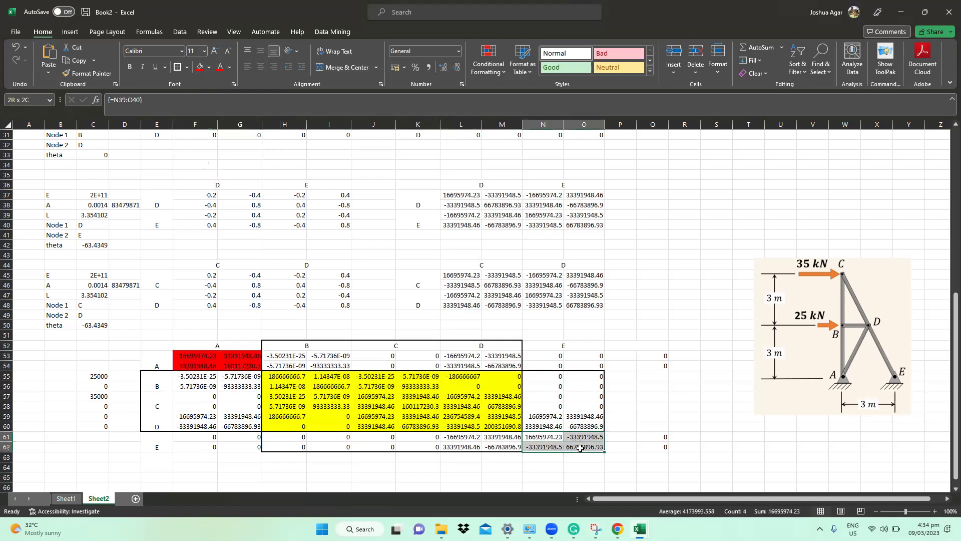
click(200, 67)
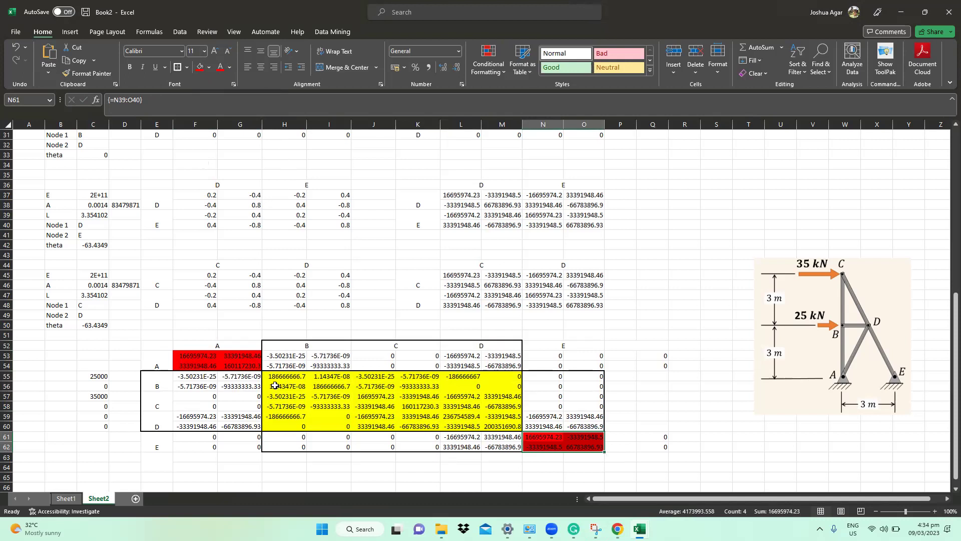
drag(194, 383, 218, 403)
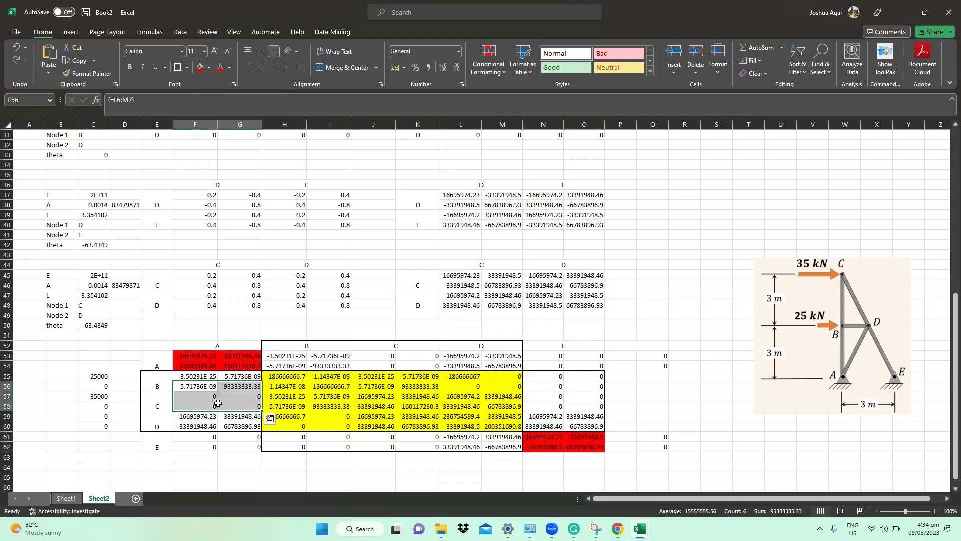
drag(211, 438, 239, 447)
click(200, 67)
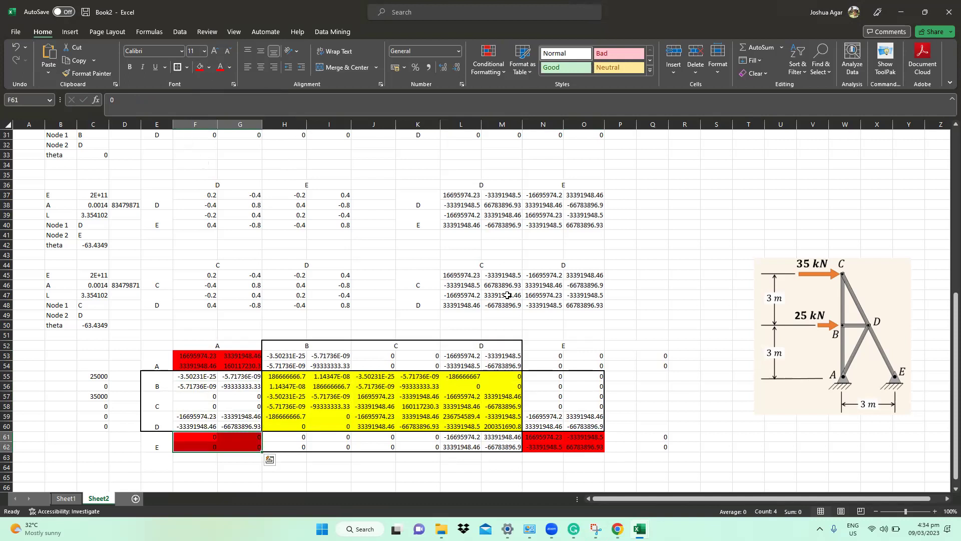
drag(553, 350, 576, 364)
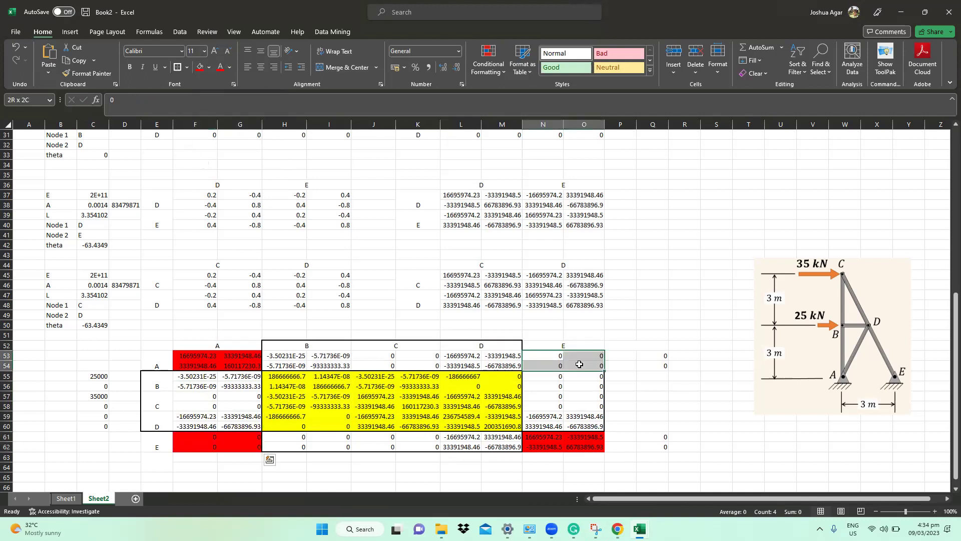
click(201, 67)
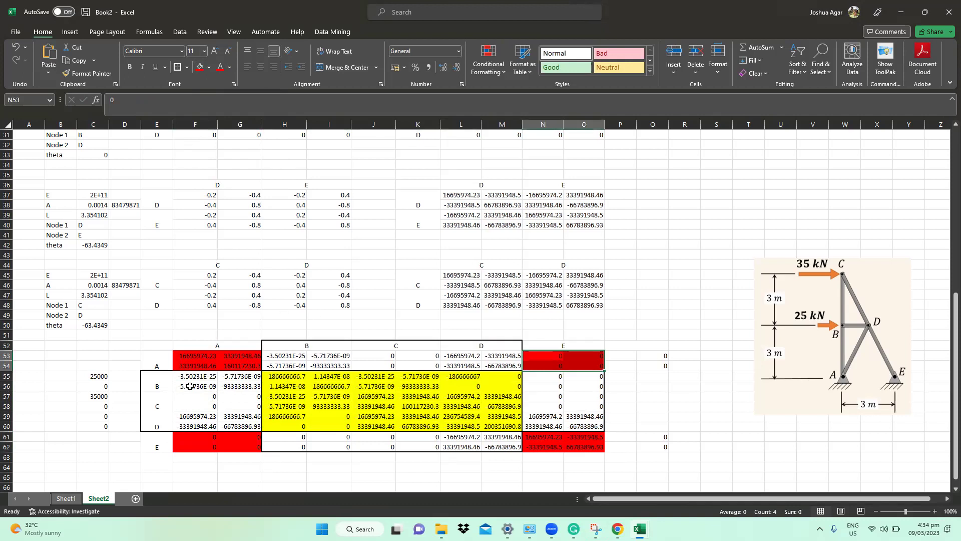
Fill the side blocks F55:G60 and N55:O60 of the global matrix with green.
drag(189, 377, 240, 425)
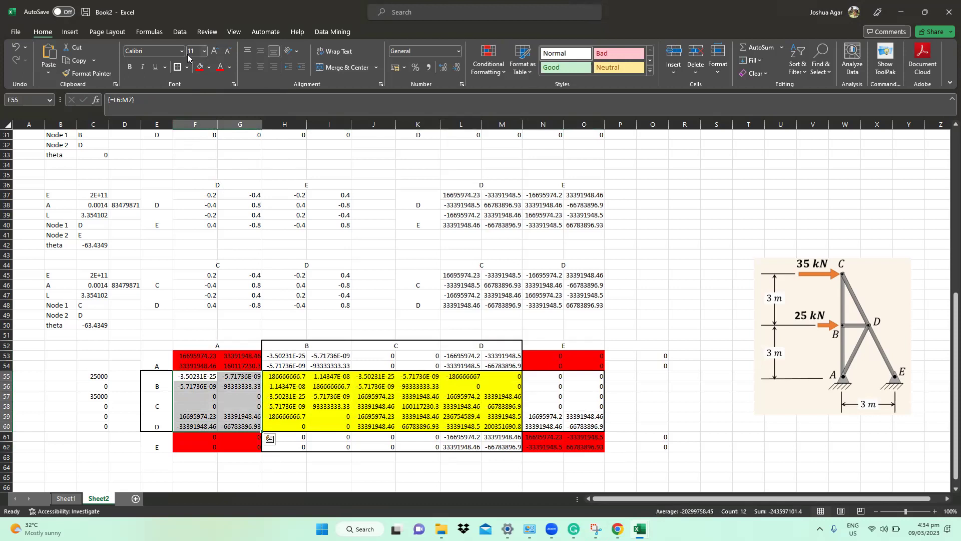
click(210, 67)
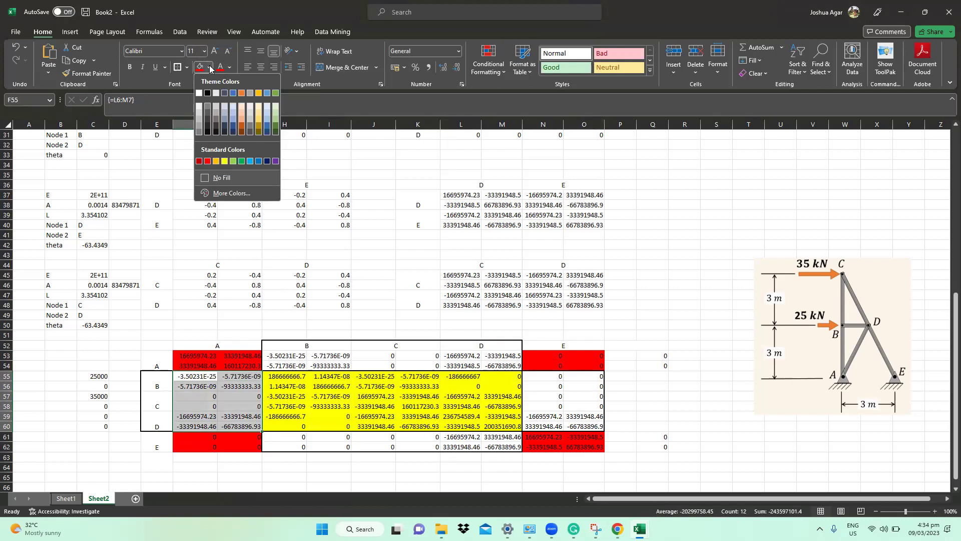
click(241, 161)
drag(543, 377, 584, 423)
drag(553, 376, 589, 425)
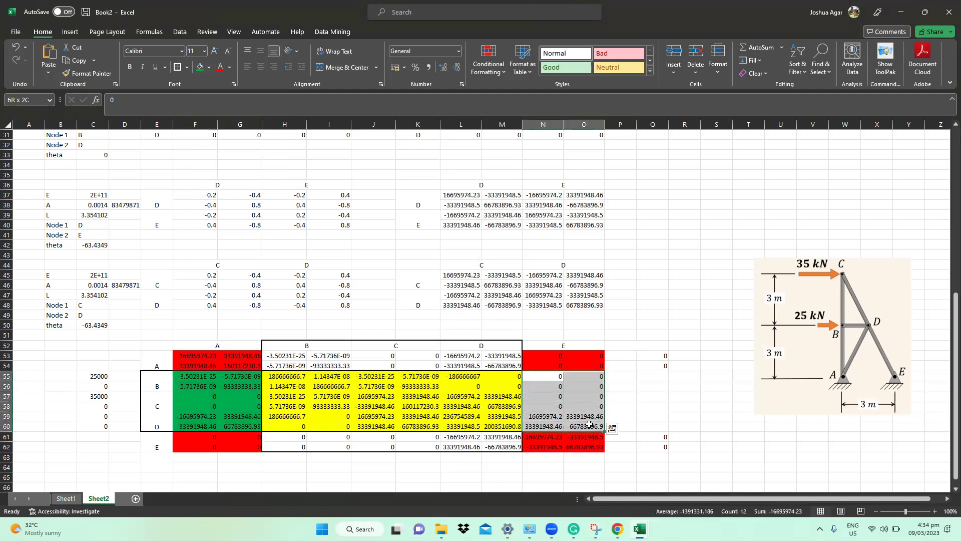
click(200, 66)
Fill the blocks H53:M54 and H61:M62 above and below the yellow block with blue.
drag(289, 358, 495, 367)
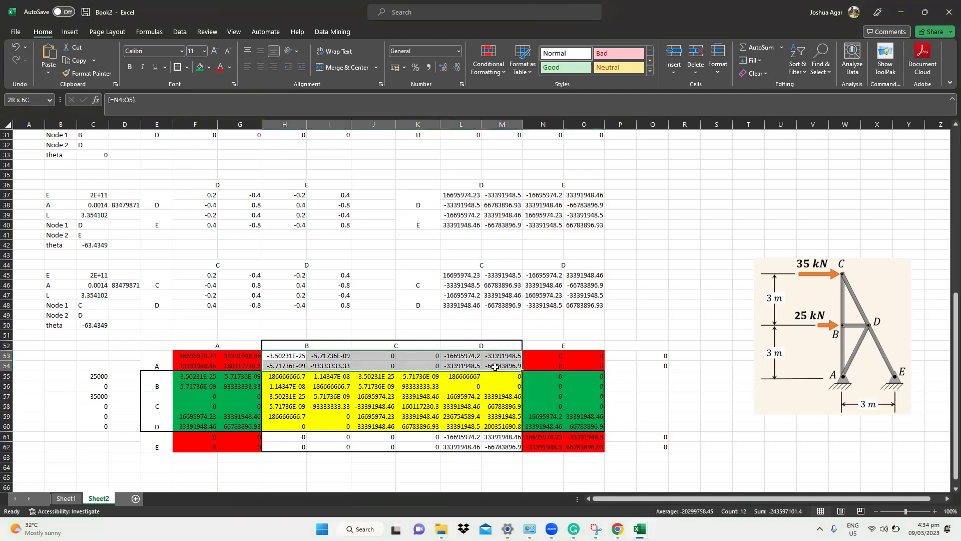
click(209, 67)
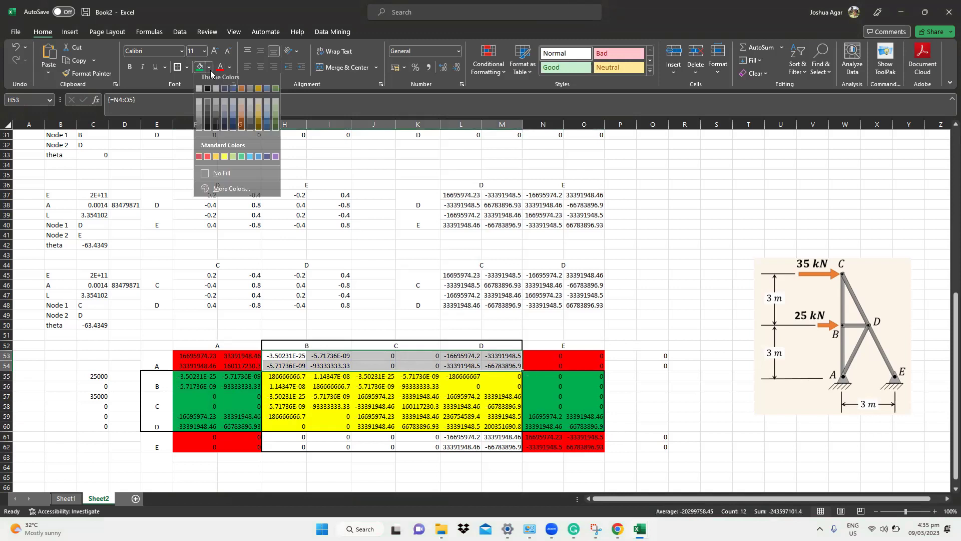
click(259, 161)
drag(294, 439, 501, 447)
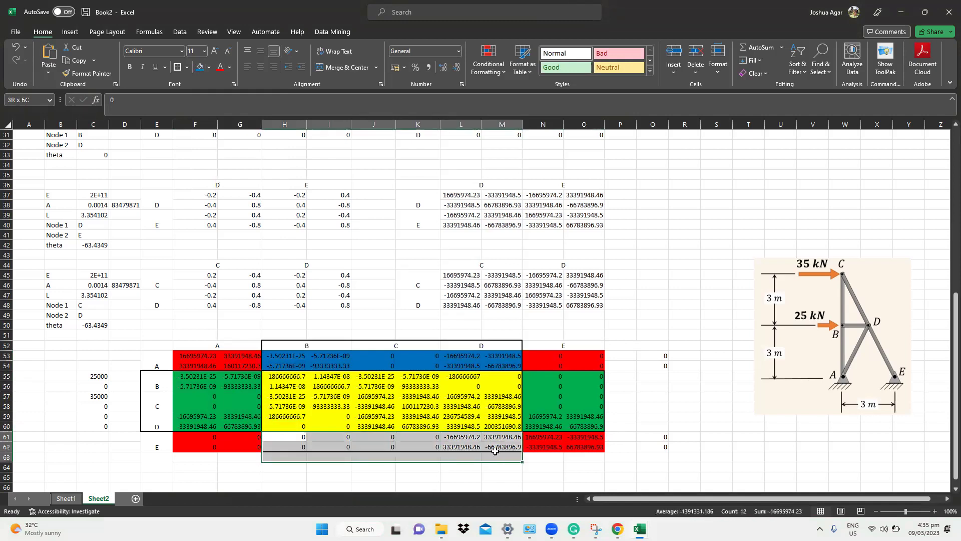
click(199, 68)
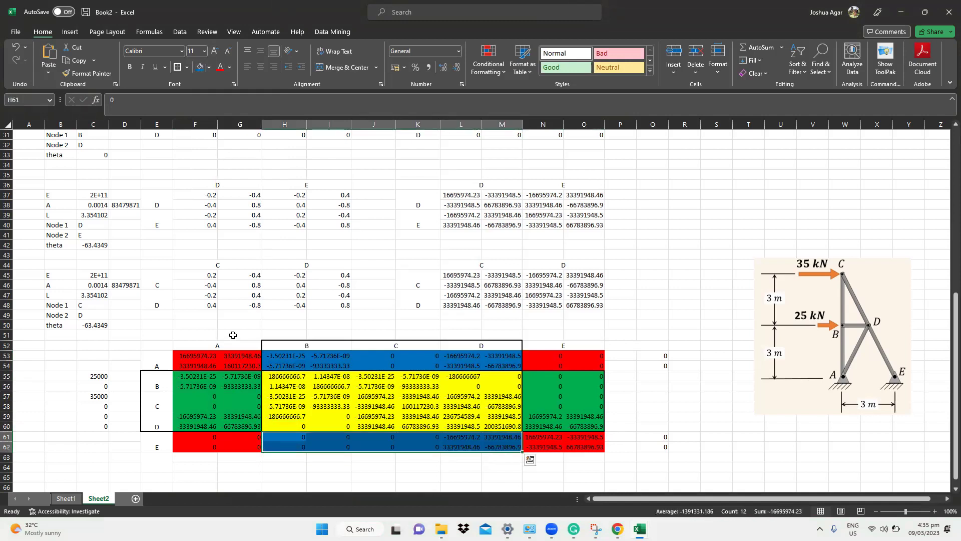
Enter the submatrix labels Kff, Kfs, Ksf and Kss in cells H64 to H67 below the global matrix.
click(120, 394)
scroll(204, 369, down, 1)
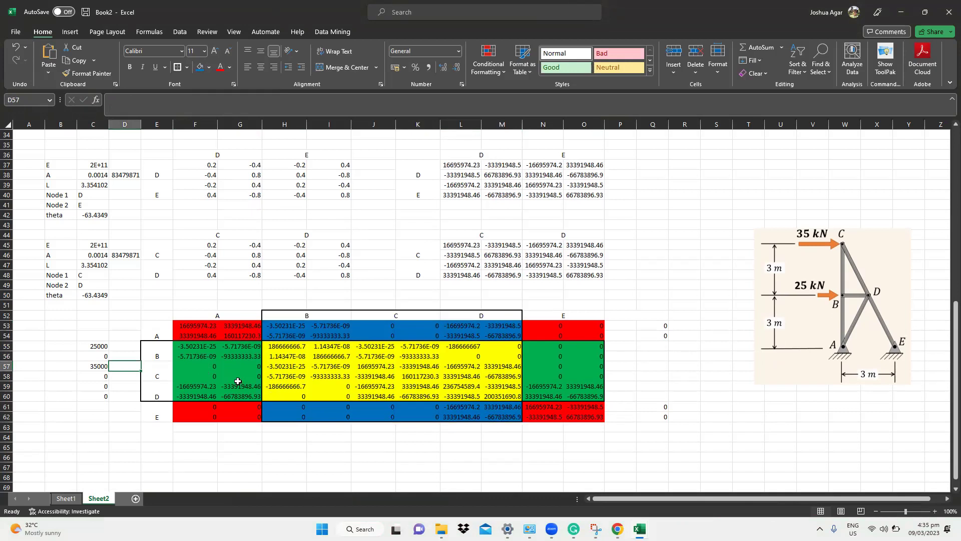
click(271, 438)
text(Kff)
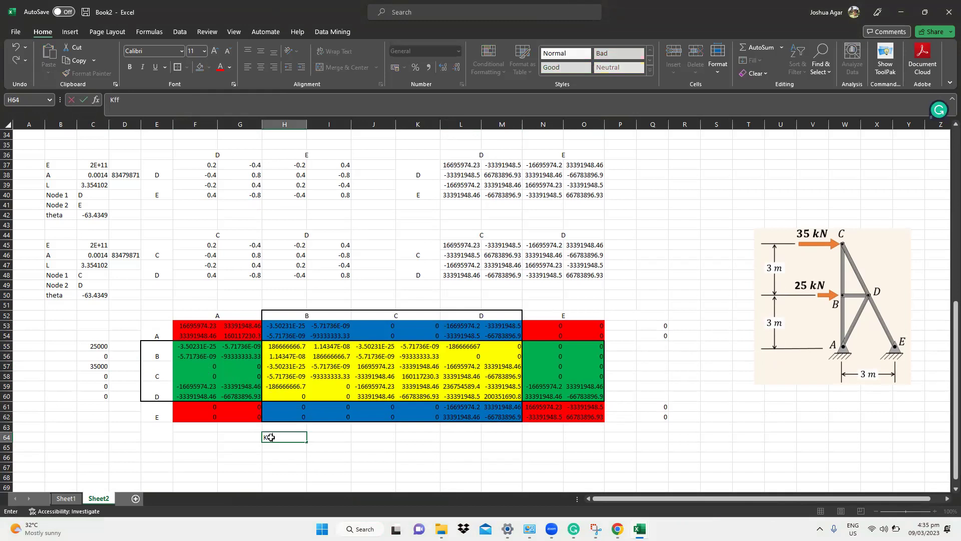
key(Return)
text(Kff)
key(BackSpace)
text(s)
key(Return)
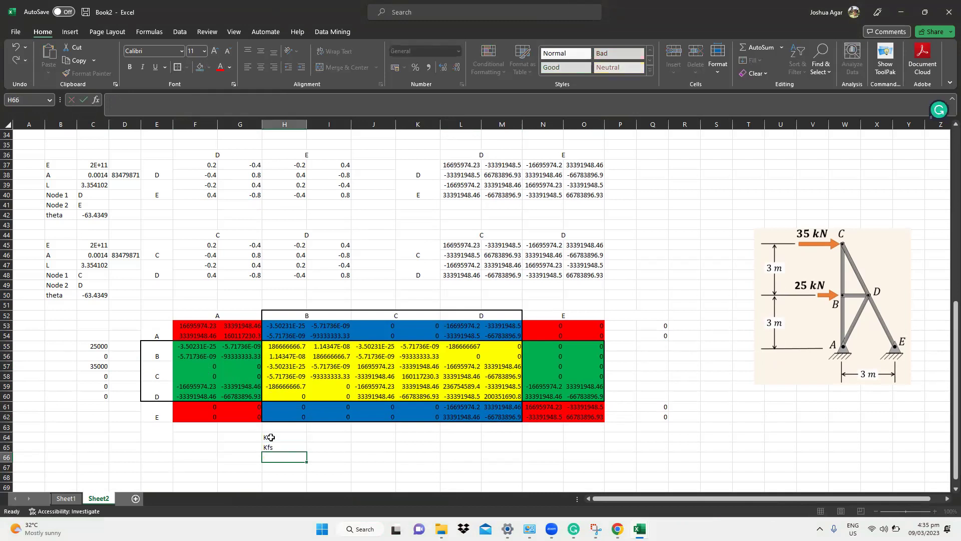
text(Ksf)
key(Return)
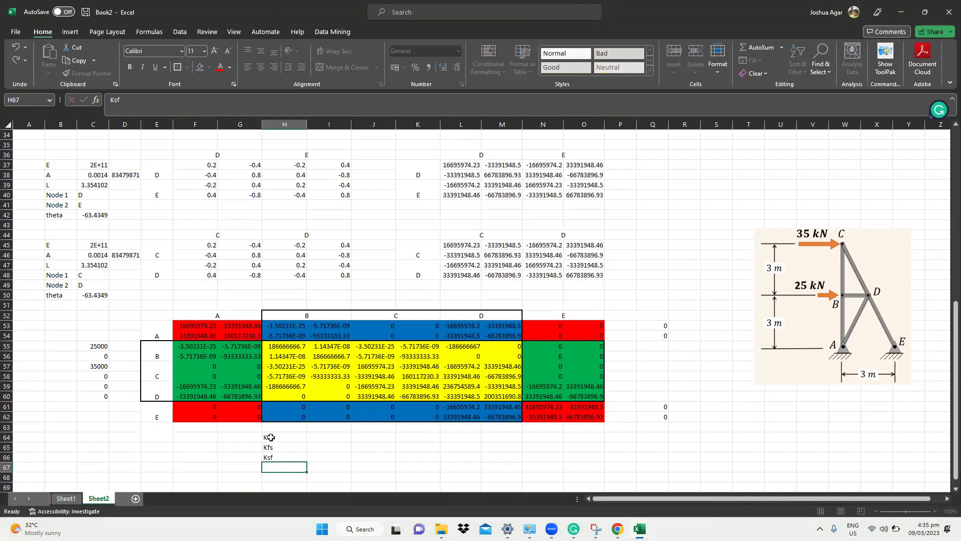
text(Kss)
key(Return)
Fill the Kss label cell H67 with red to match the corner blocks of the global matrix.
key(Up)
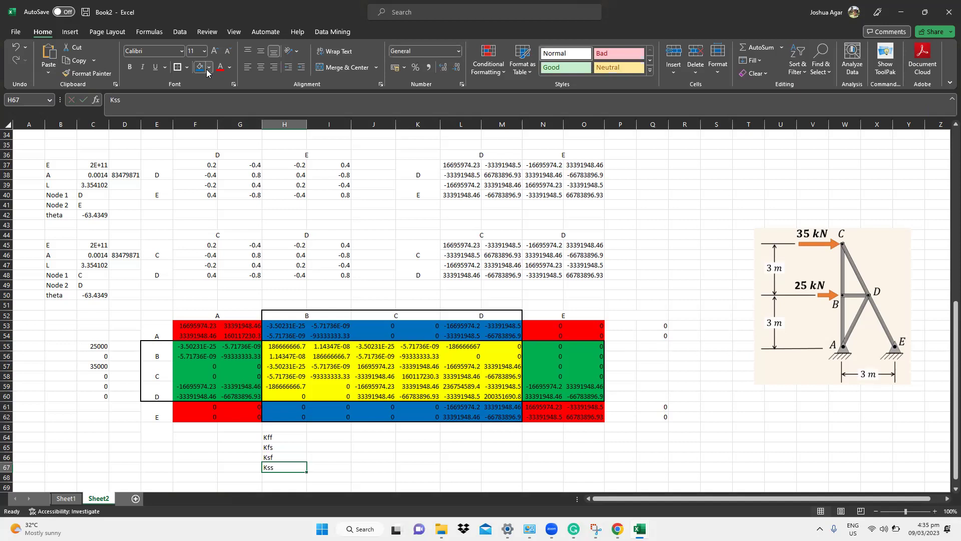
click(209, 68)
click(208, 161)
Fill the Ksf label cell H66 with blue and the Kfs label cell H65 with green.
click(285, 458)
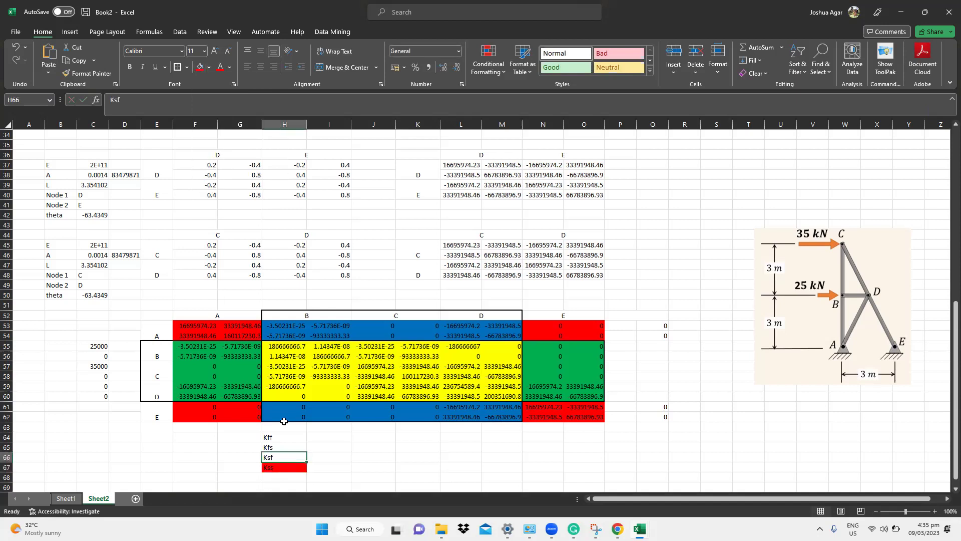
click(210, 67)
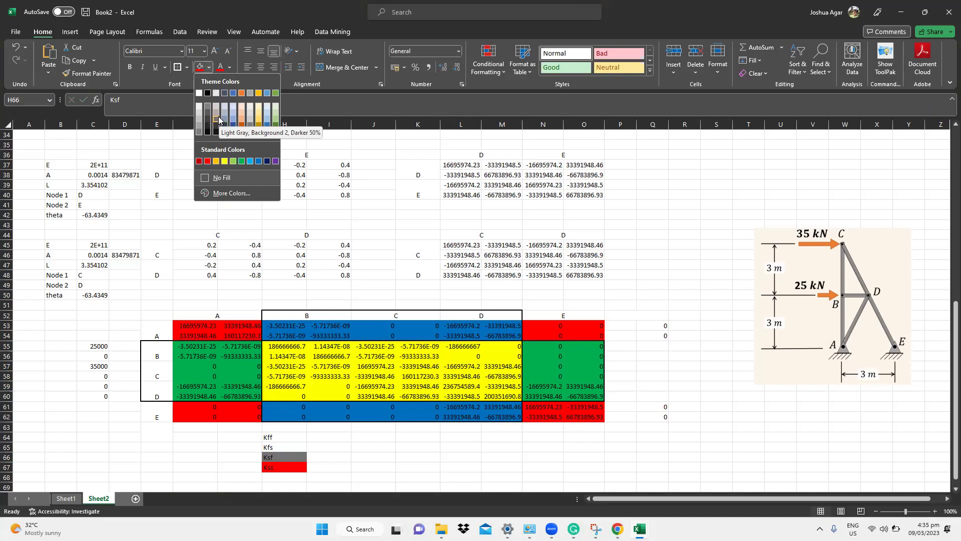
click(258, 161)
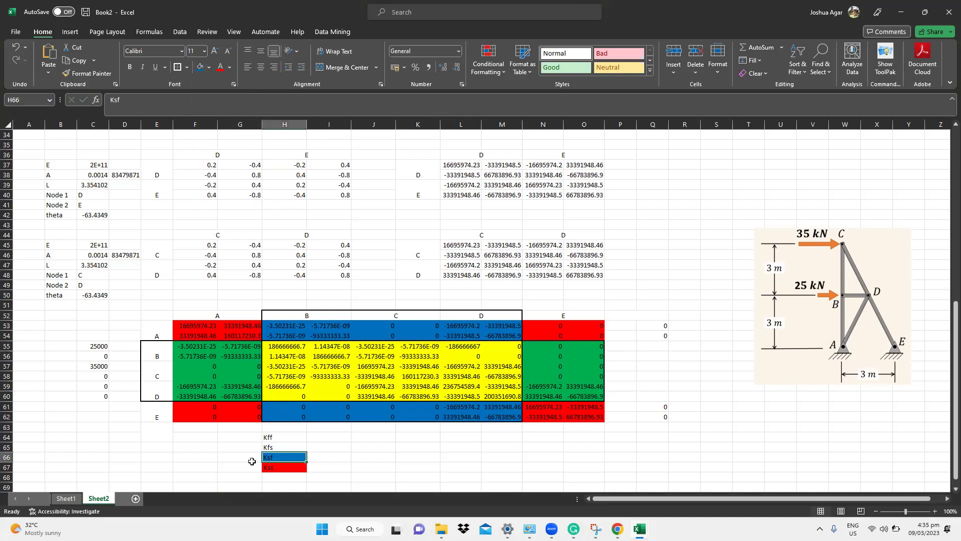
click(278, 448)
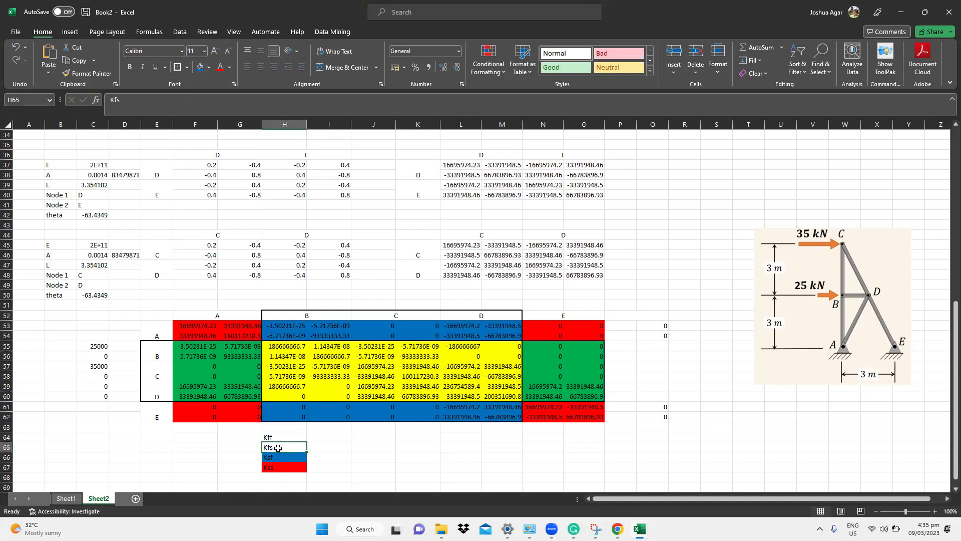
click(209, 67)
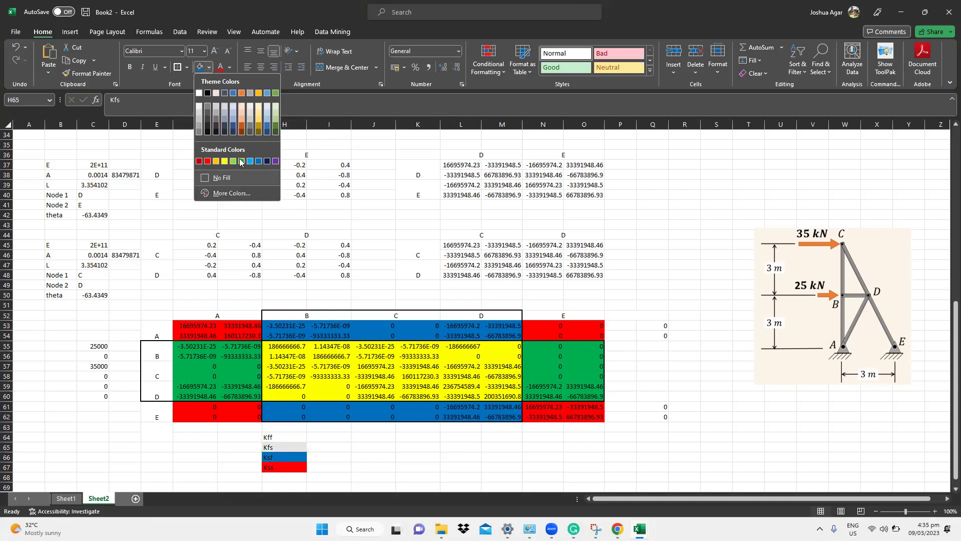
click(242, 161)
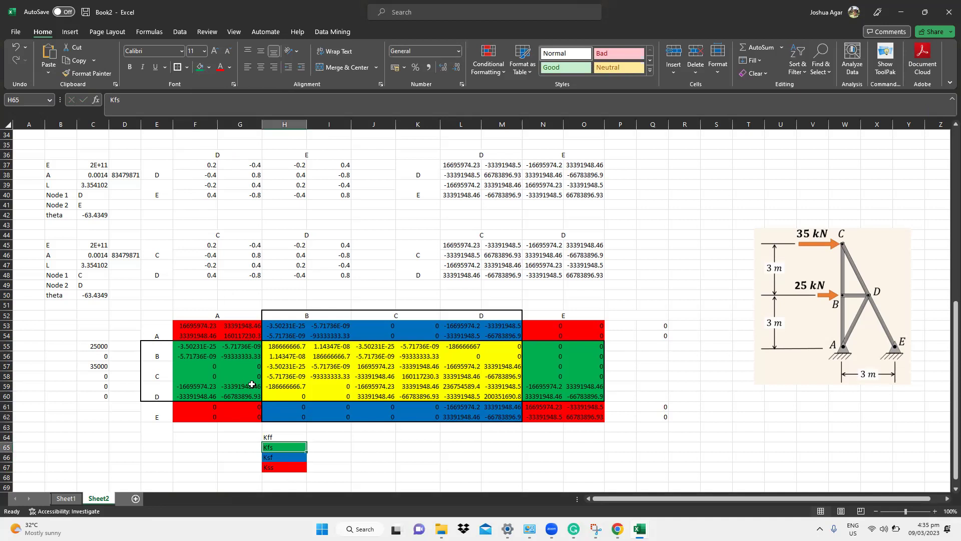
click(266, 435)
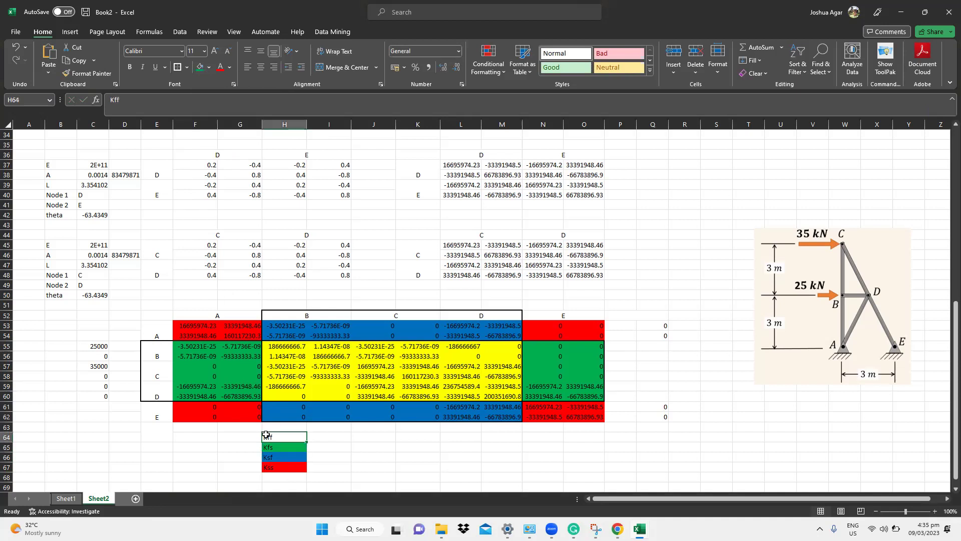
Swap the legend colours by filling the Ksf label cell H66 with green and the Kfs label cell H65 with blue.
click(282, 457)
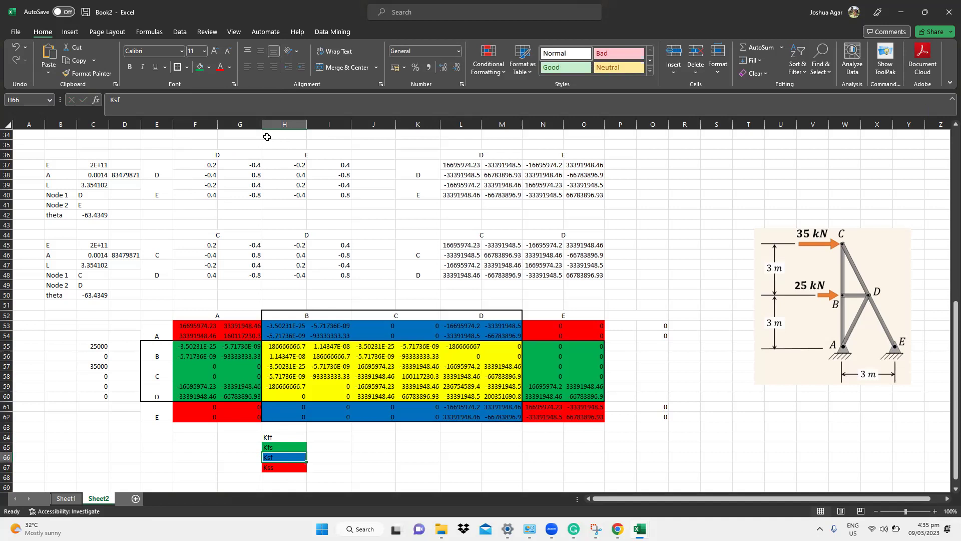
click(209, 67)
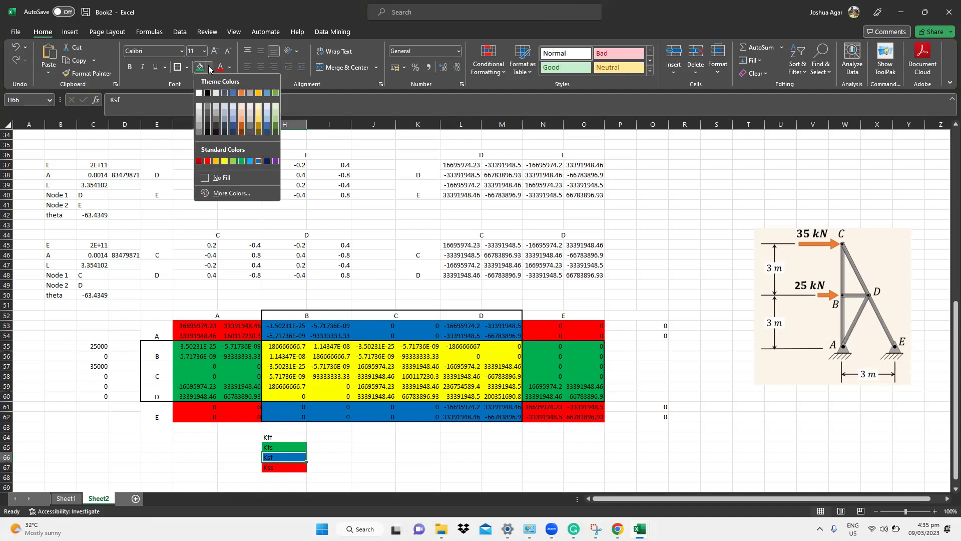
click(241, 161)
click(269, 446)
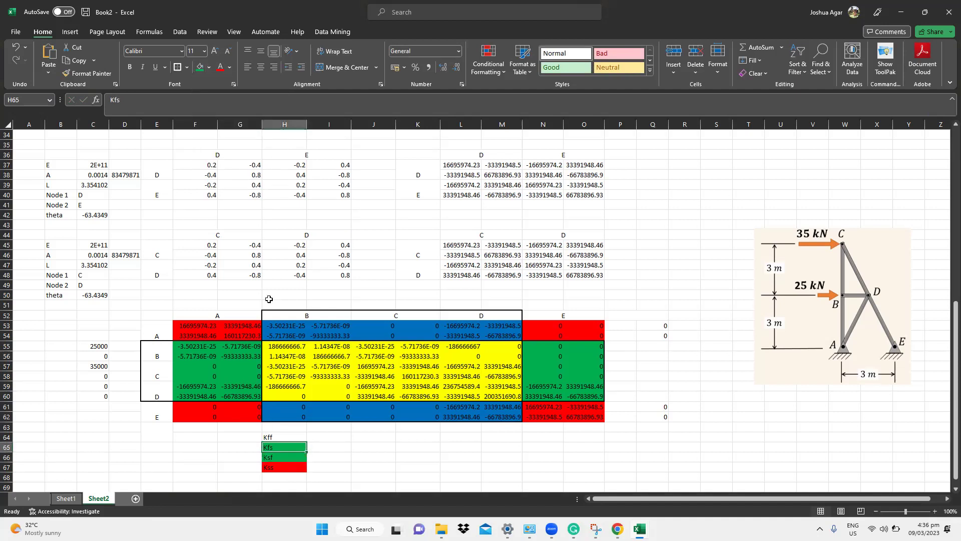
click(209, 67)
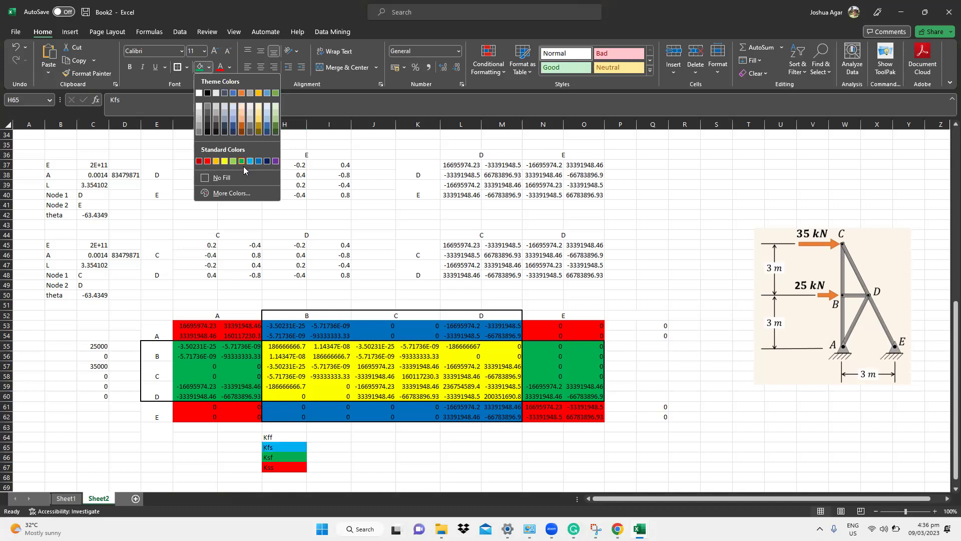
click(259, 161)
Fill the Kff label cell H64 with yellow to match the central block of the global matrix.
click(273, 437)
click(210, 67)
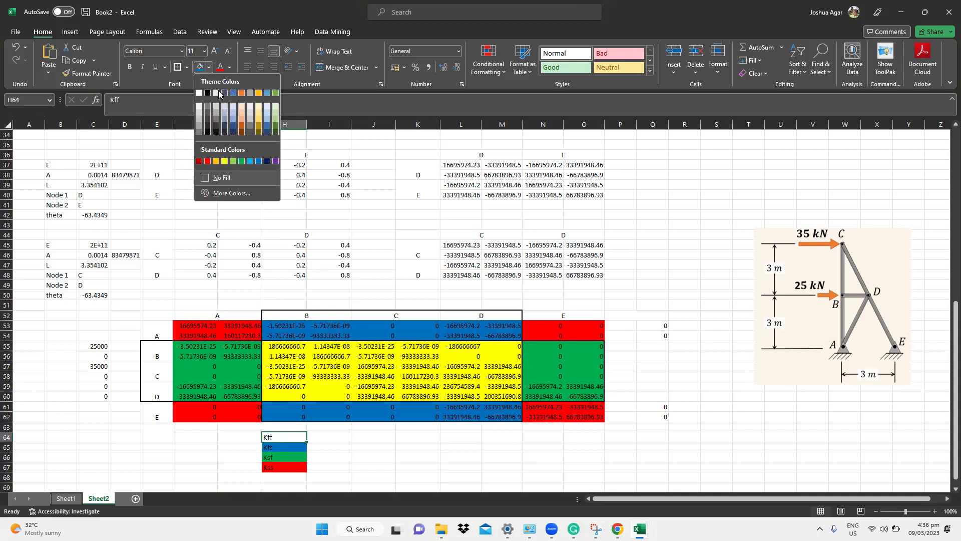
click(225, 161)
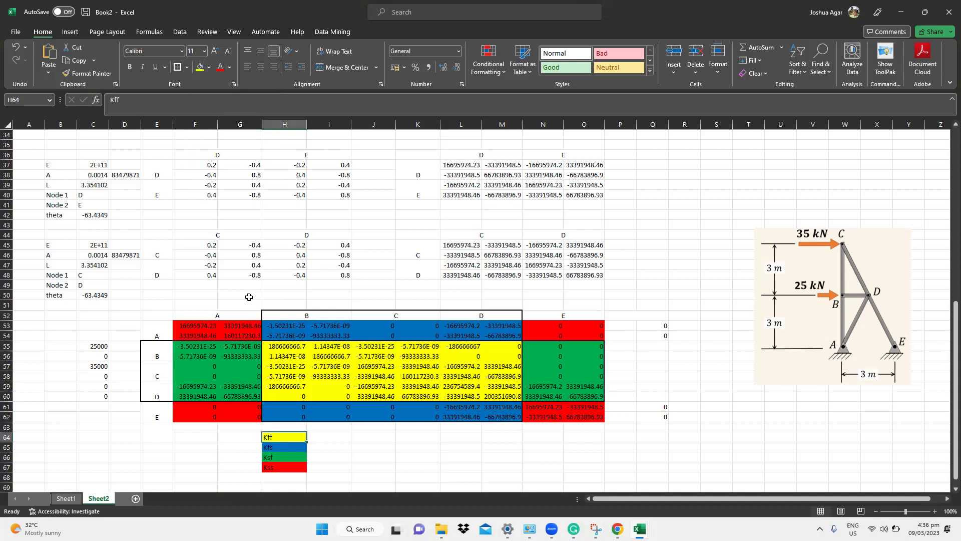
Compute the inverse of the yellow Kff block H55:M60 in H70:M75 with the array formula =MINVERSE(H55:M60).
scroll(271, 429, down, 2)
drag(270, 429, 494, 471)
drag(292, 282, 505, 334)
drag(279, 436, 492, 442)
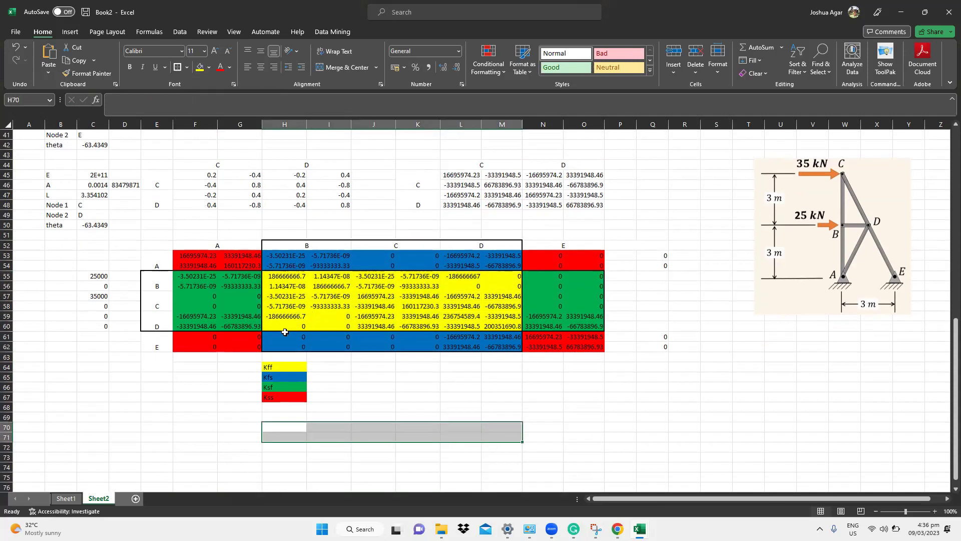
drag(284, 427, 499, 480)
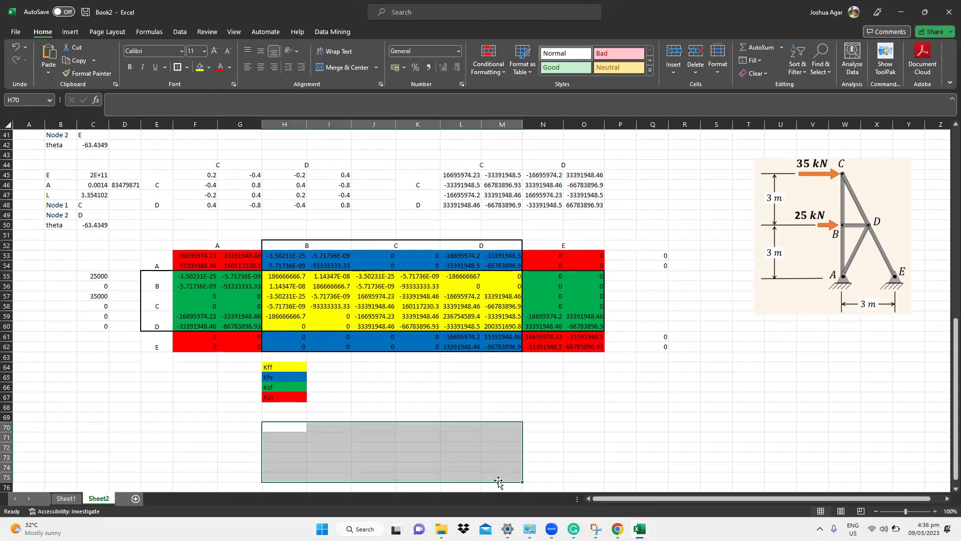
text(=minvese)
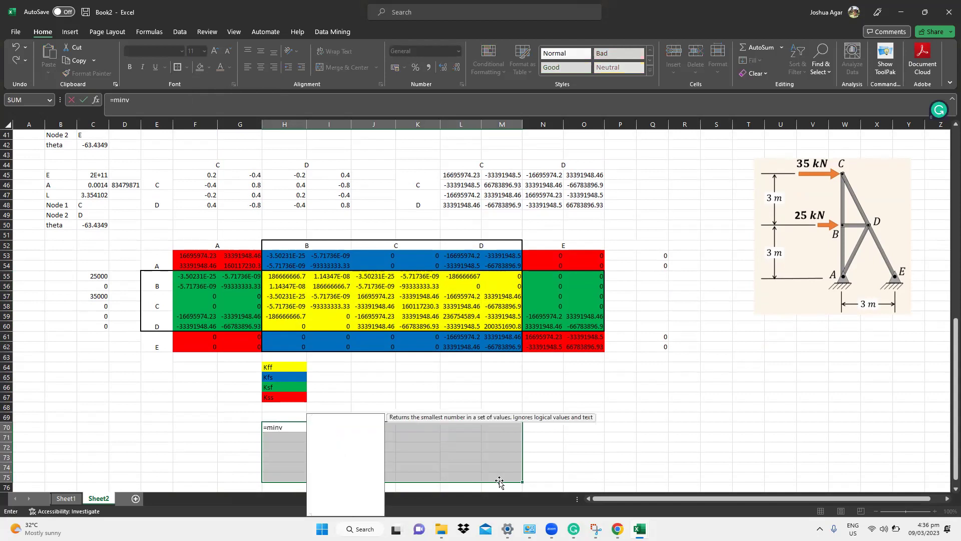
key(BackSpace)
text(rse()
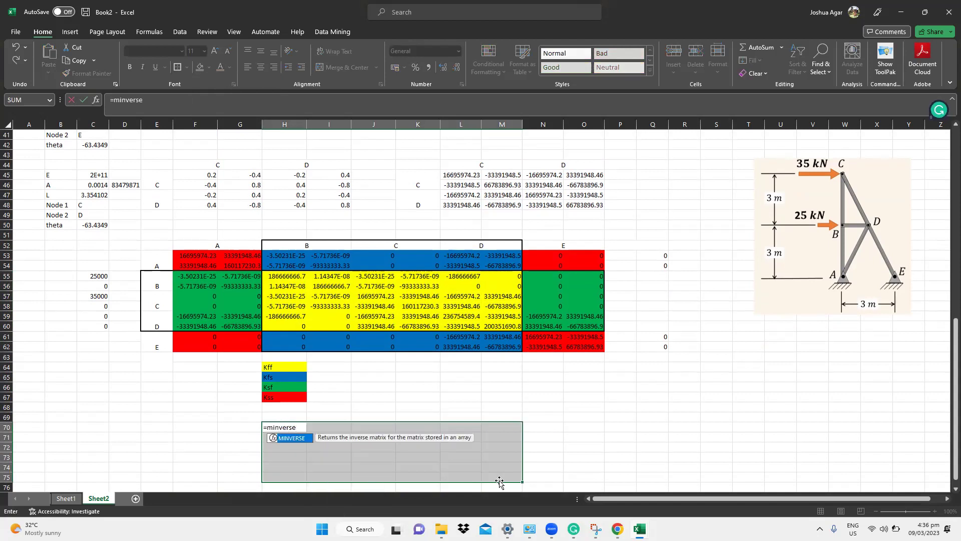
drag(286, 275, 495, 326)
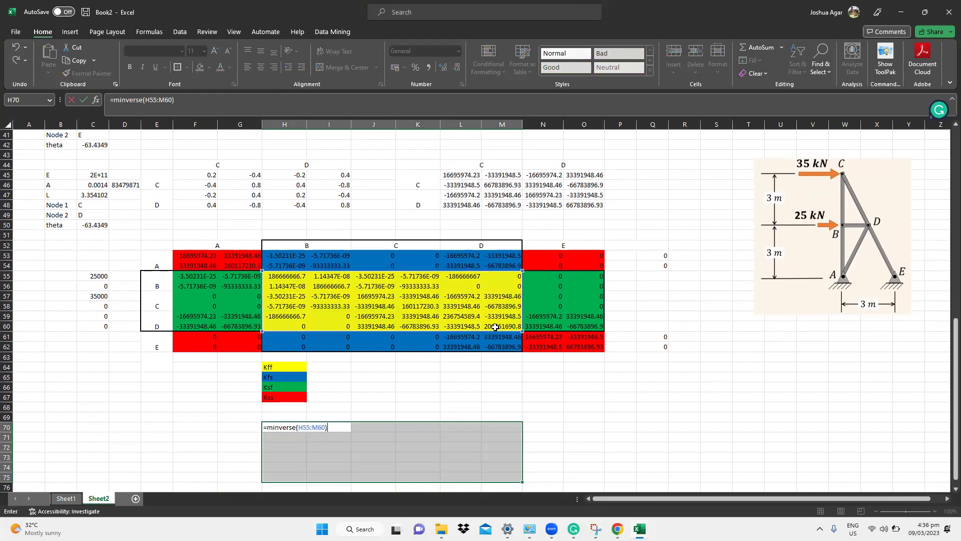
key(ctrl+shift+Return)
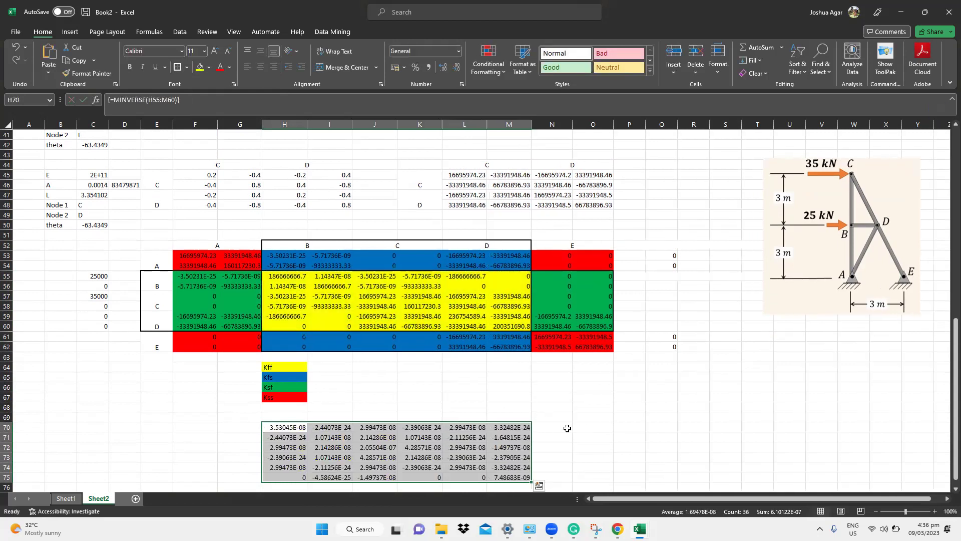
Calculate the free displacements in F70:F75 by multiplying the inverse matrix by the load vector with the array formula =MMULT(H70:M75,C55:C60).
drag(184, 426, 189, 478)
text(=)
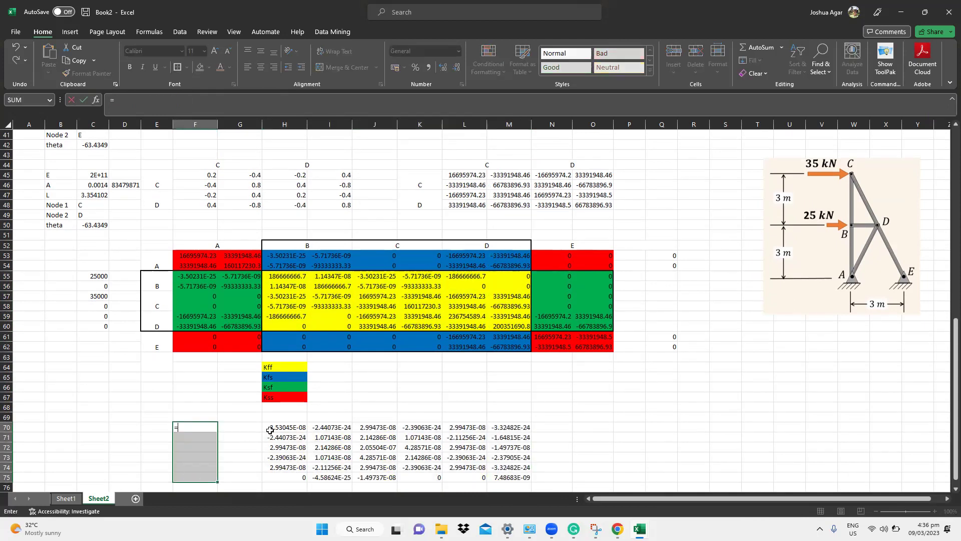
text(mmult()
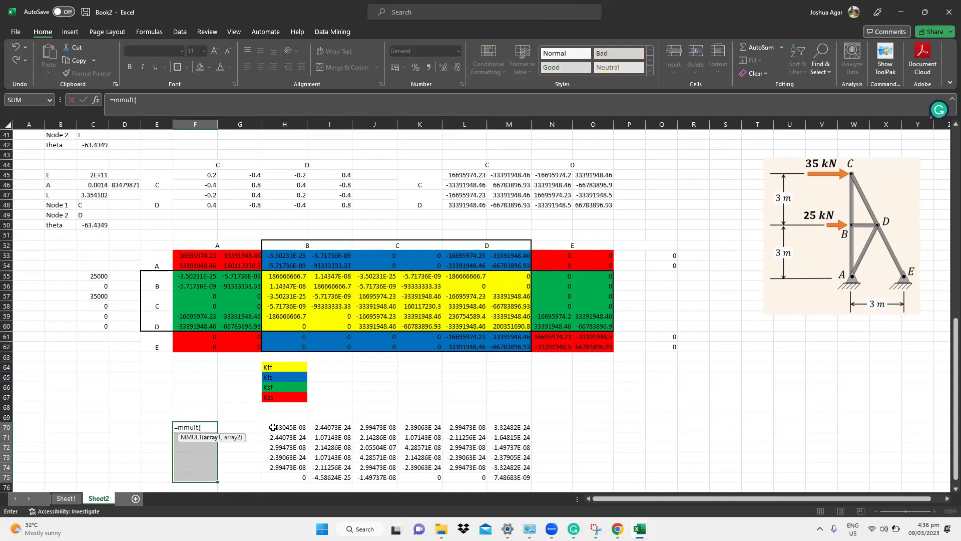
drag(300, 430, 523, 479)
text(,)
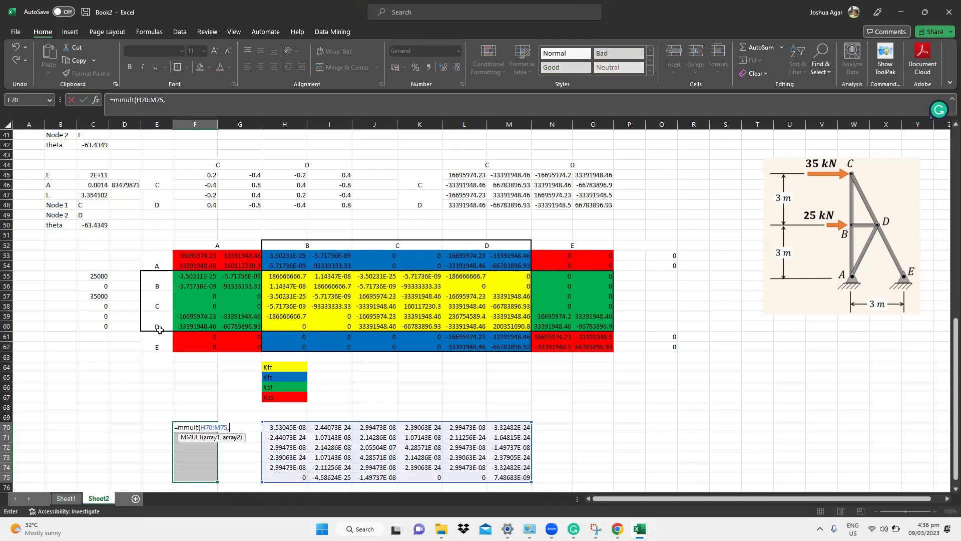
drag(104, 275, 102, 327)
text())
key(ctrl+shift+Return)
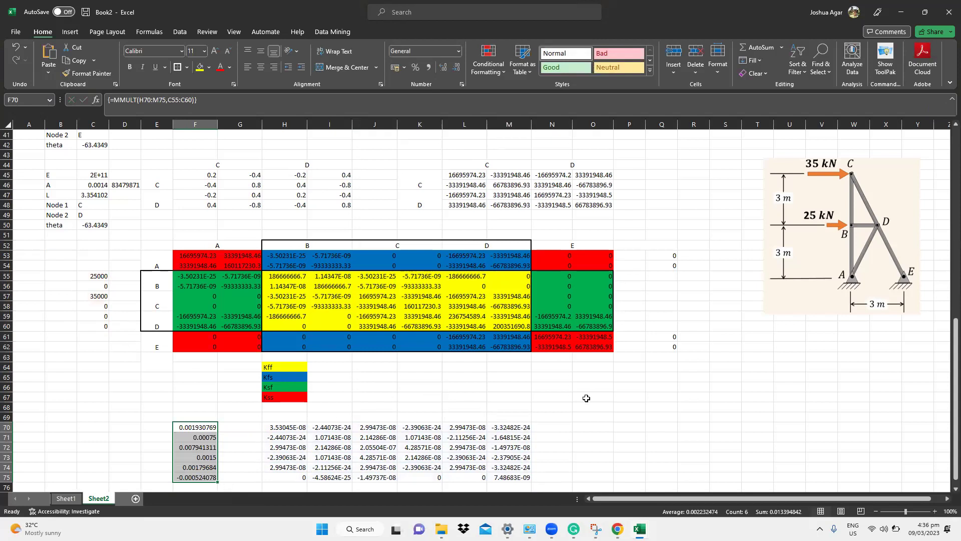
Link the displacement vector cells Q55:Q60 beside the global matrix to the calculated results with the array formula =F70:F75.
drag(661, 276, 661, 325)
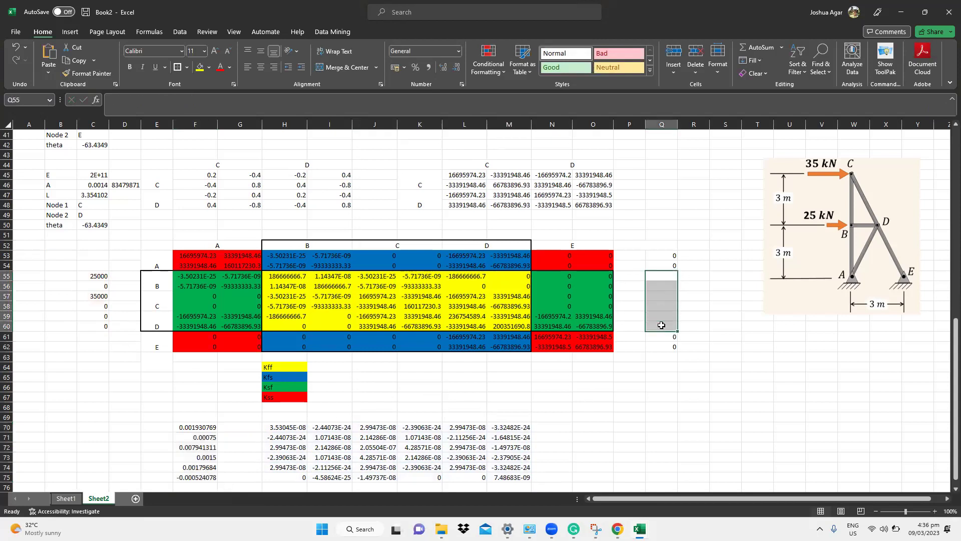
text(=)
drag(188, 427, 191, 477)
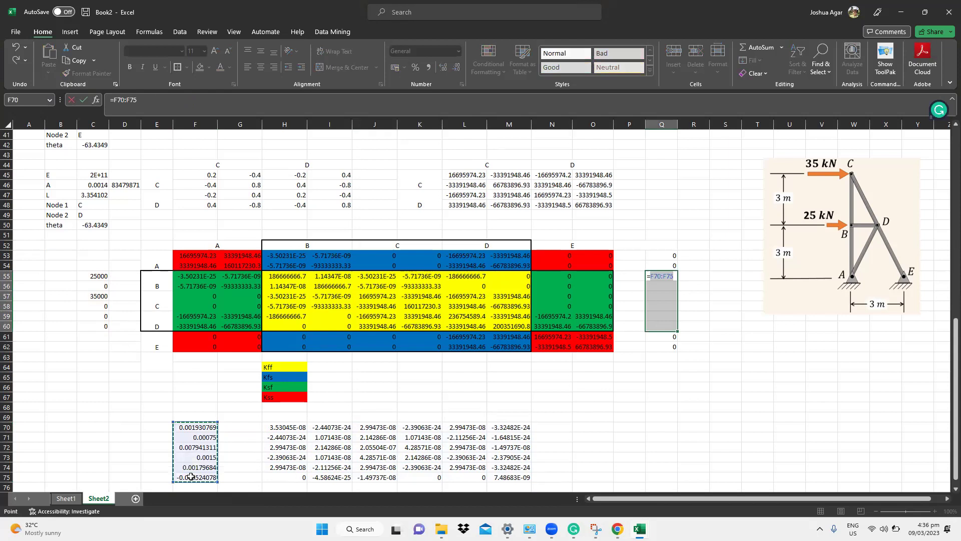
key(ctrl+shift+Return)
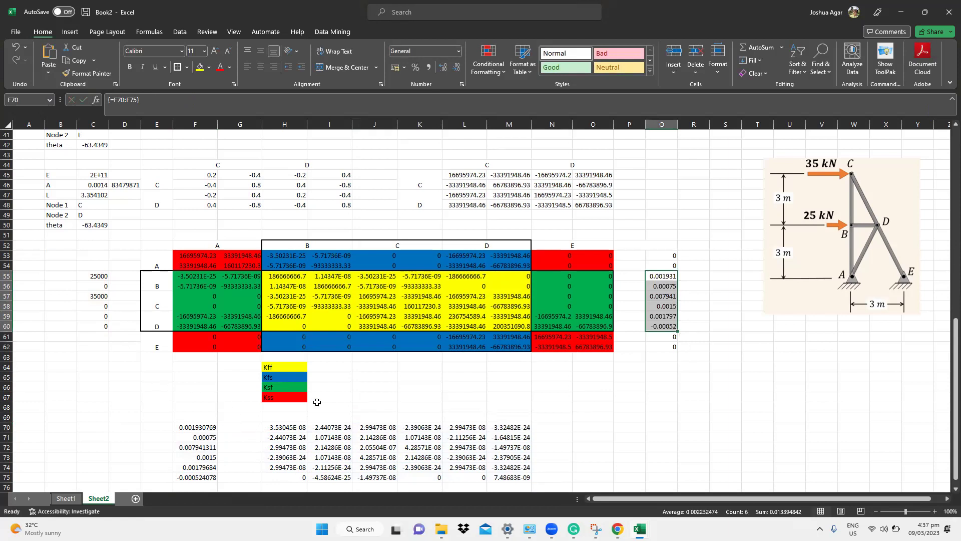
Copy the green block under node A into O68:P73 with the array formula =F55:G60.
drag(125, 400, 126, 410)
drag(573, 403, 623, 455)
text(=)
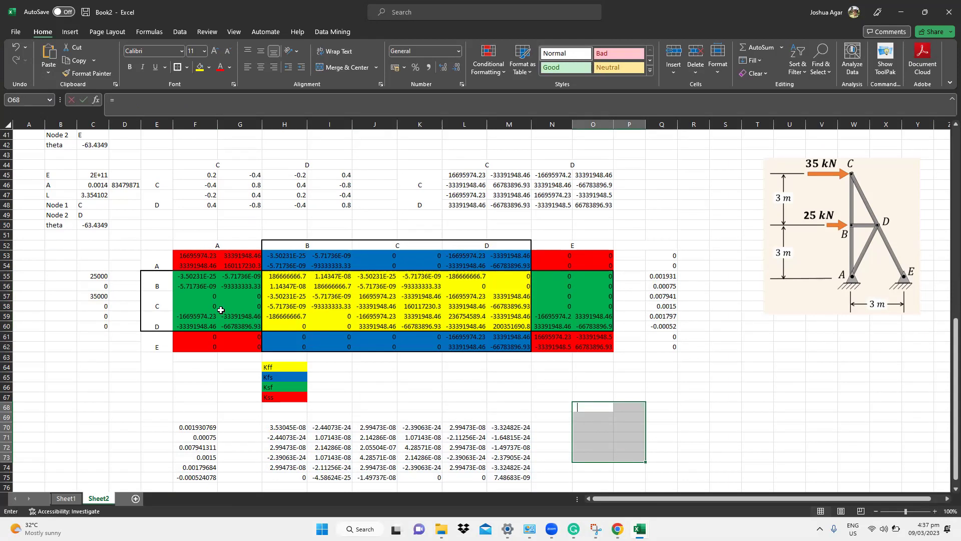
click(197, 277)
drag(232, 302, 243, 322)
key(ctrl+shift+Return)
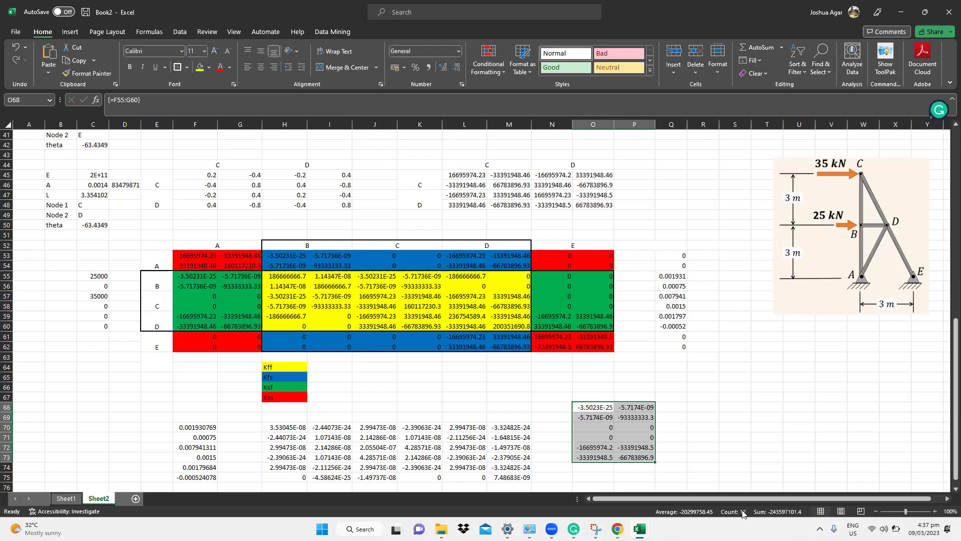
Add the green block under node E alongside it in Q68:R73 with the array formula =N55:O60.
drag(670, 406, 704, 456)
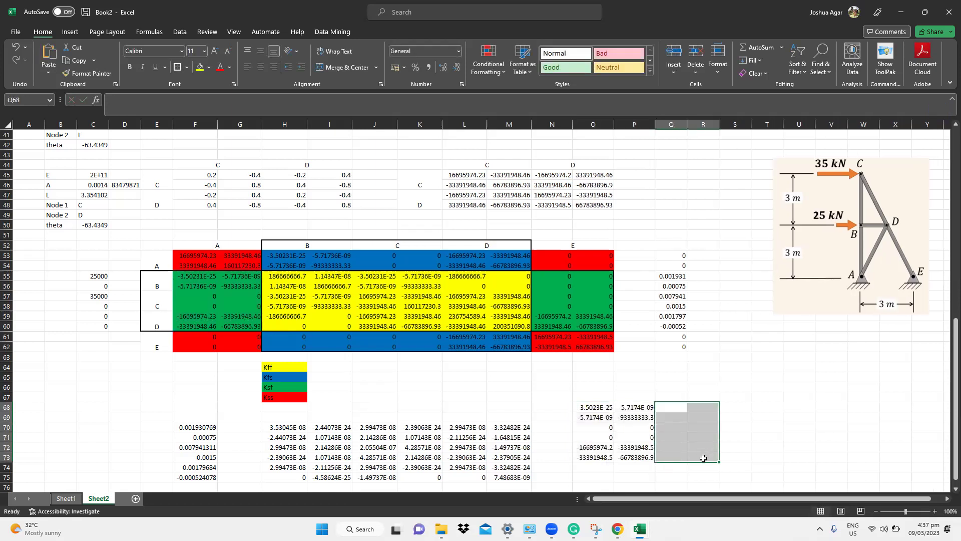
text(=)
drag(551, 276, 601, 325)
key(ctrl+shift+Return)
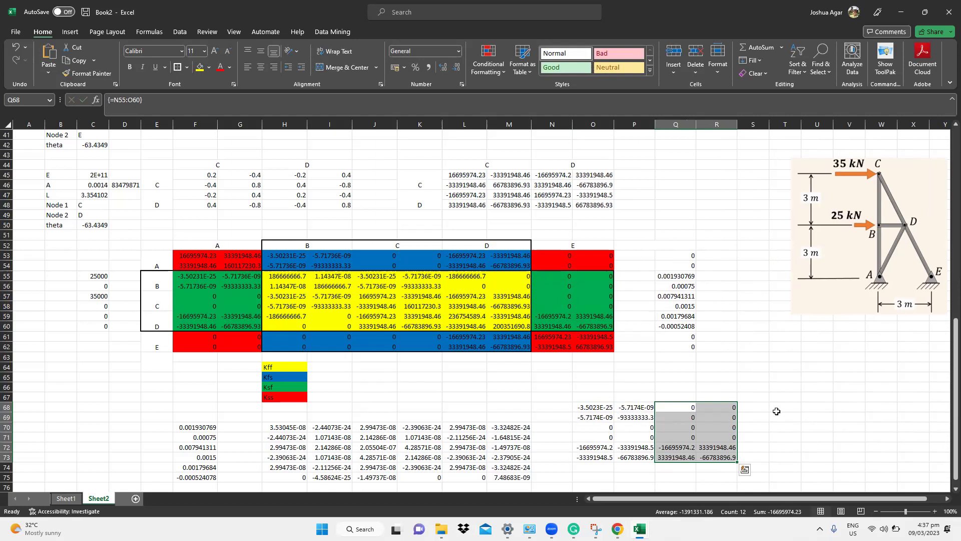
scroll(777, 411, down, 1)
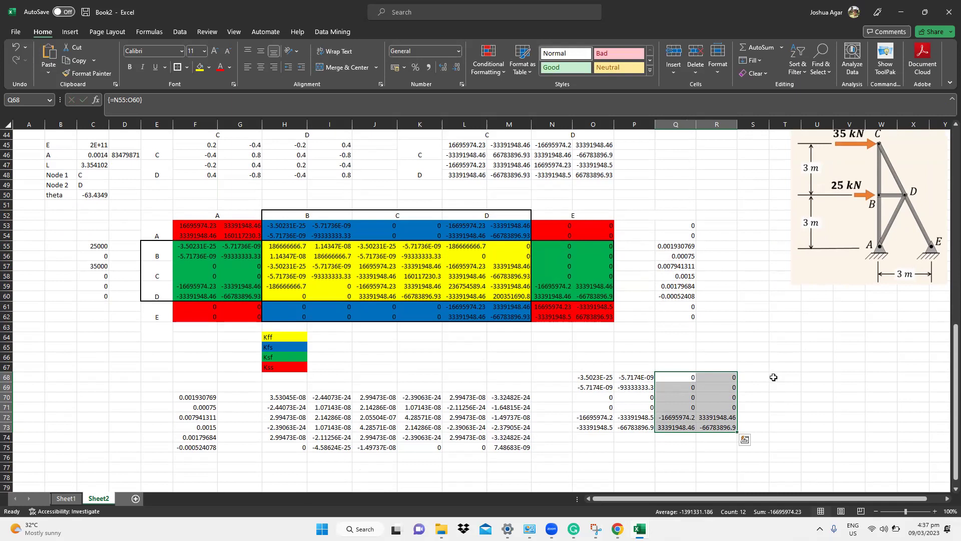
drag(774, 377, 807, 426)
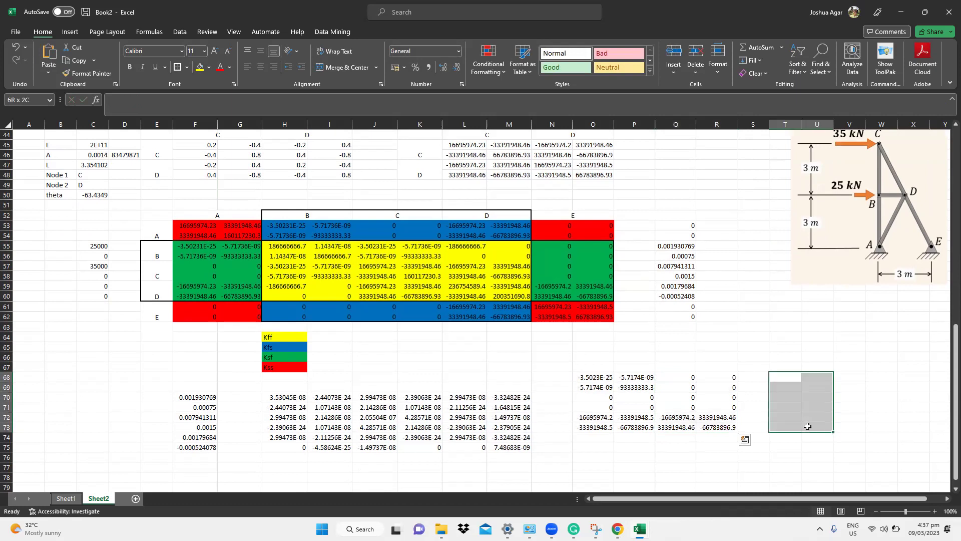
drag(802, 429, 788, 429)
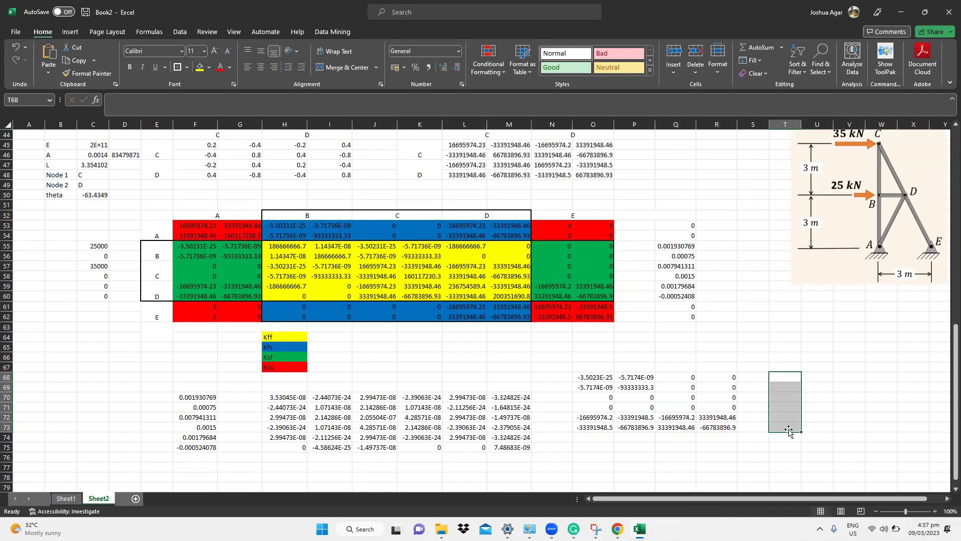
text(=)
drag(668, 247, 675, 297)
key(Escape)
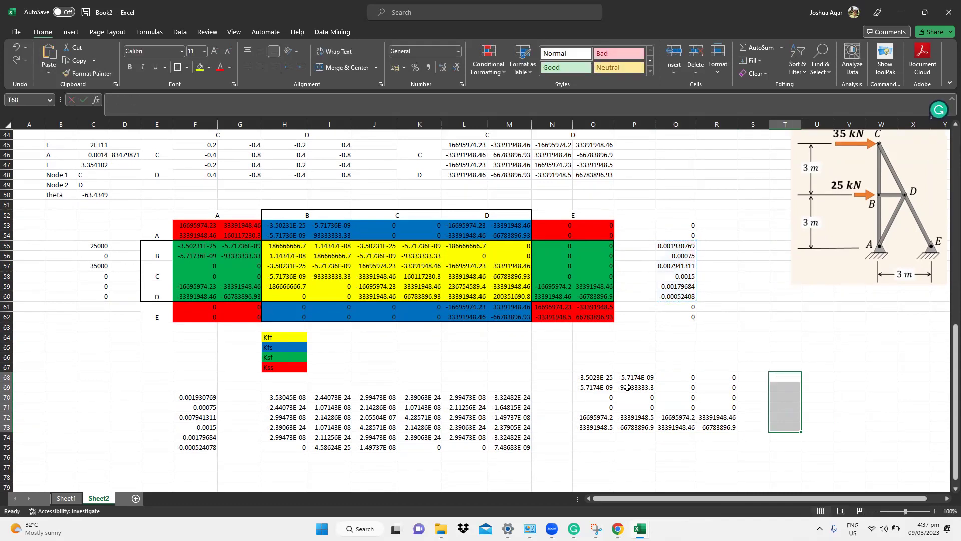
Clear the copied green blocks from O68:R73.
drag(603, 386, 706, 432)
key(Delete)
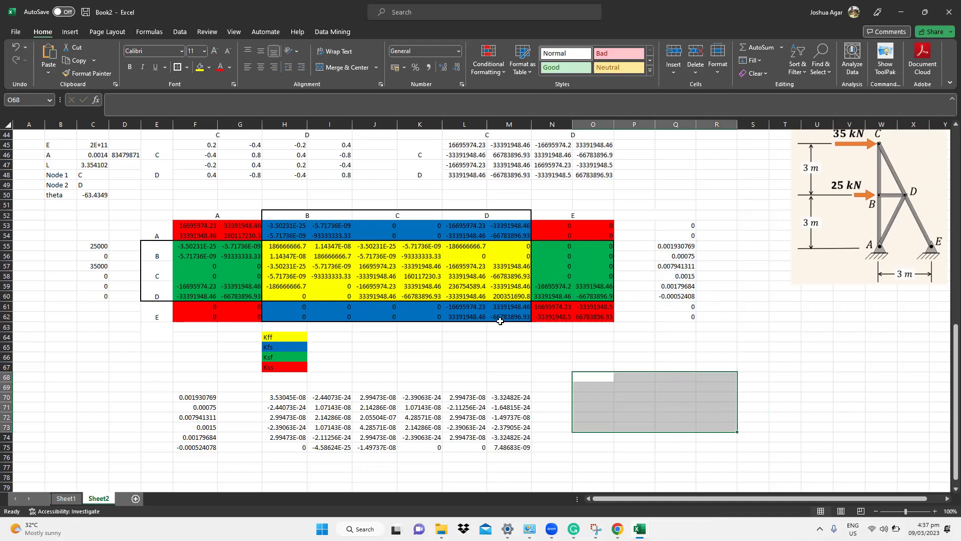
Try to copy the blue block in node A's rows into O68:U69 with the array formula =H53:M54.
click(595, 382)
drag(595, 381, 811, 386)
text(=)
drag(284, 227, 523, 233)
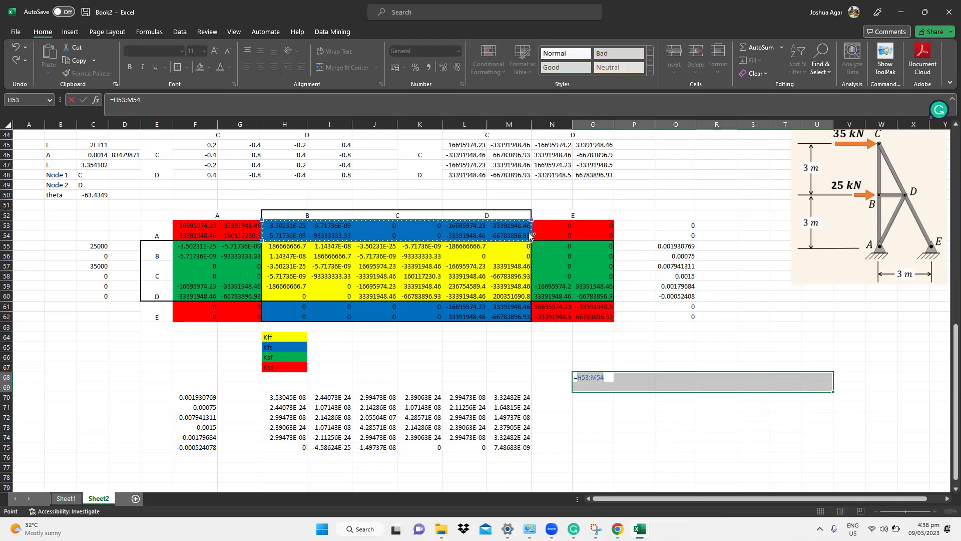
key(ctrl+shift+Return)
drag(594, 398, 800, 412)
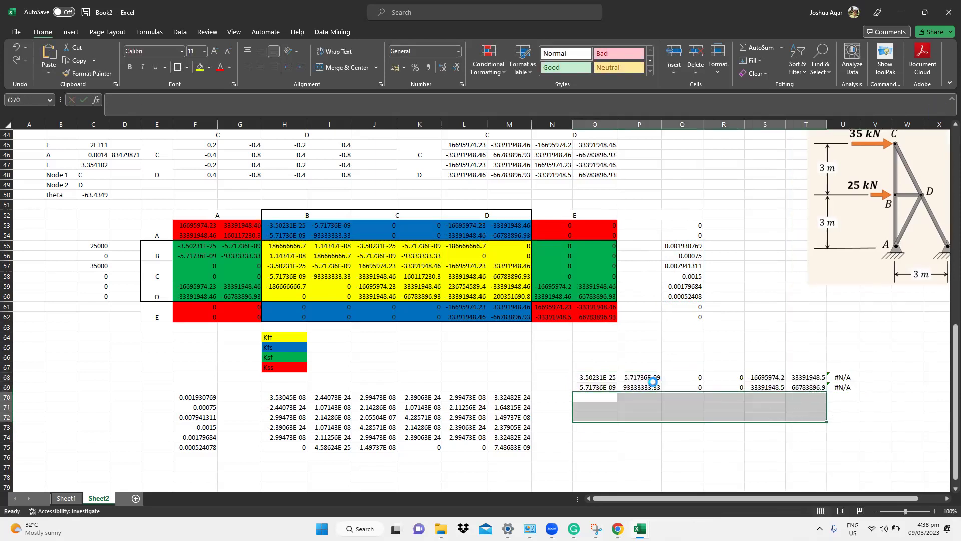
key(ctrl+z)
Copy the blue block in node A's rows into O68:T69 with the array formula =H53:M54.
drag(601, 375, 791, 386)
text(=)
drag(297, 226, 522, 239)
key(Return)
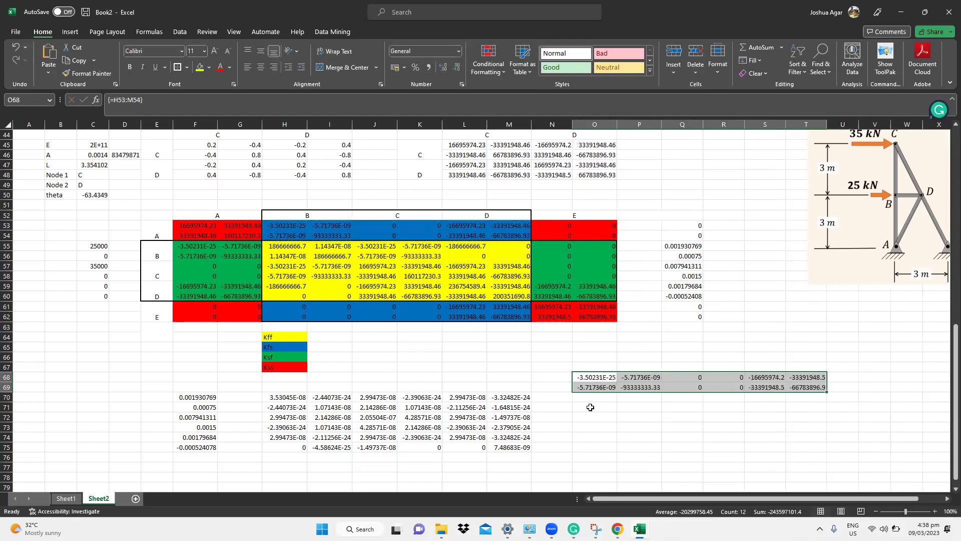
Add the blue block from node E's rows directly below it in O70:T71 with the array formula =H61:M62.
drag(599, 399, 805, 411)
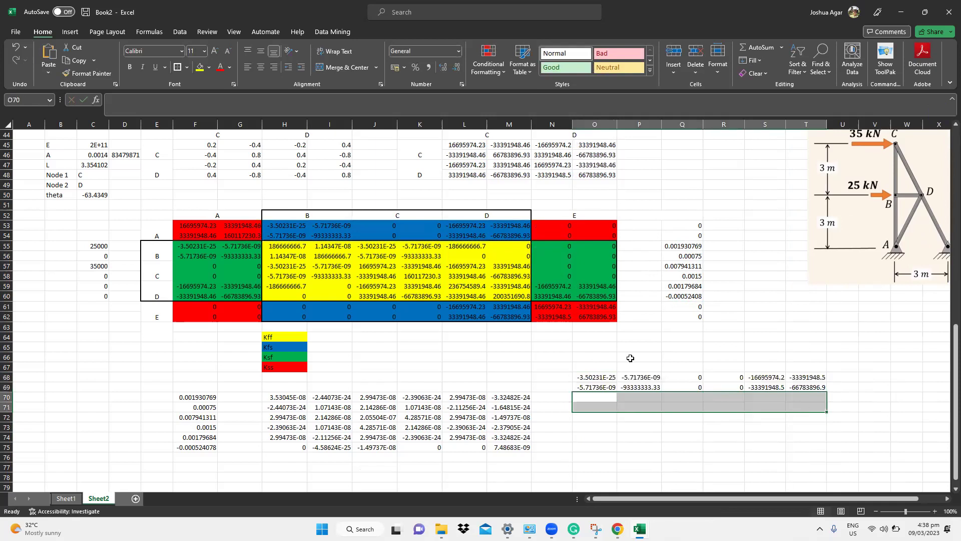
text(=)
drag(298, 307, 516, 317)
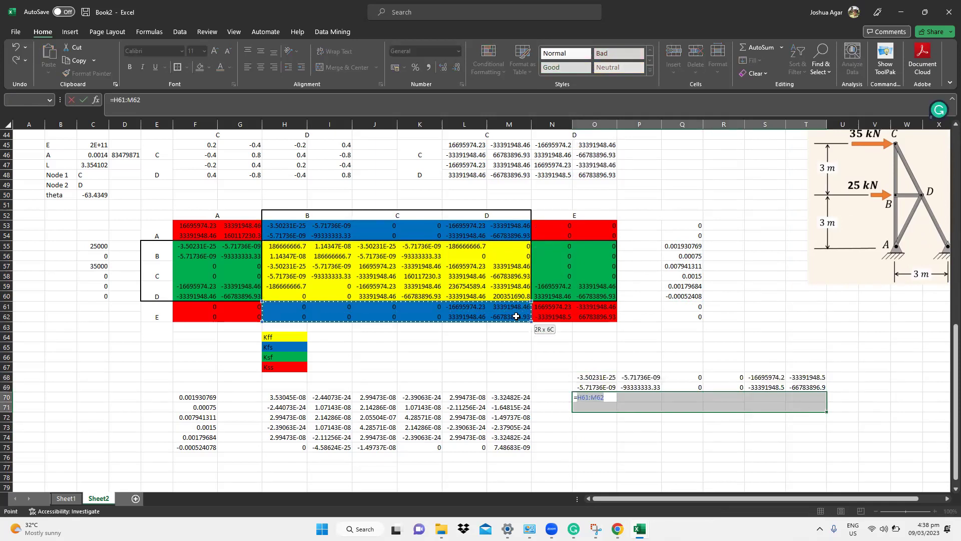
key(ctrl+shift+Return)
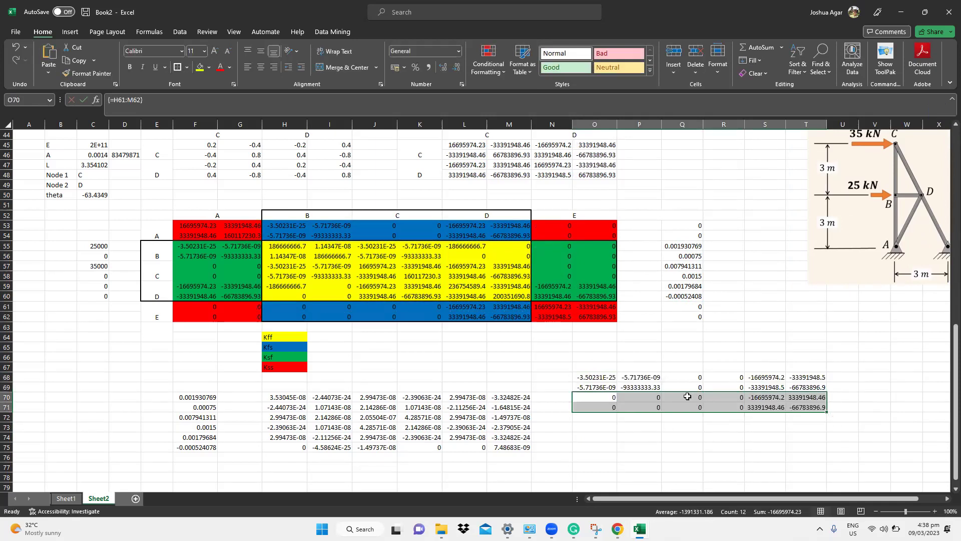
Try to calculate the support reactions in O74:O78 with the array formula =MMULT(O68:T71,F70:F75).
mouse_move(592, 433)
mouse_down()
mouse_move(597, 485)
mouse_move(598, 452)
mouse_up()
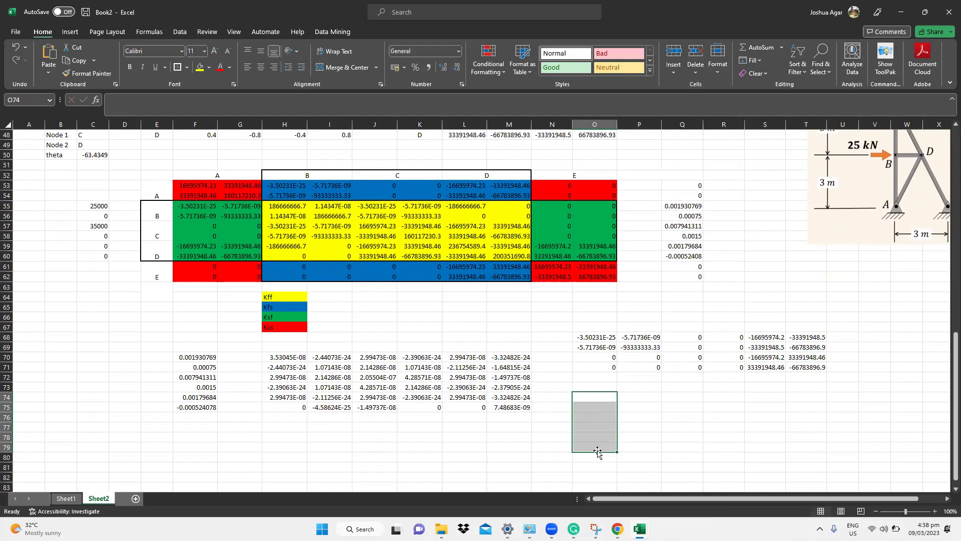
drag(595, 398, 598, 440)
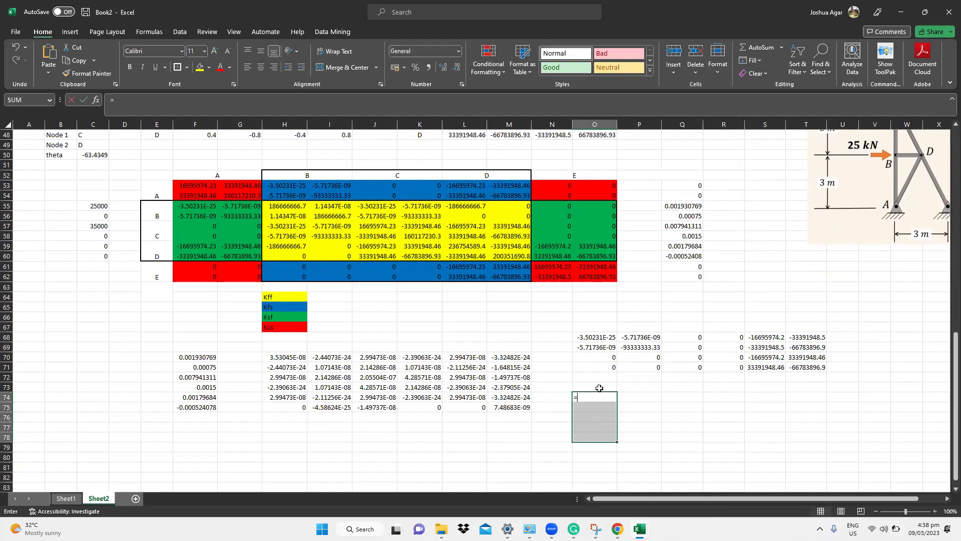
text(=mmult()
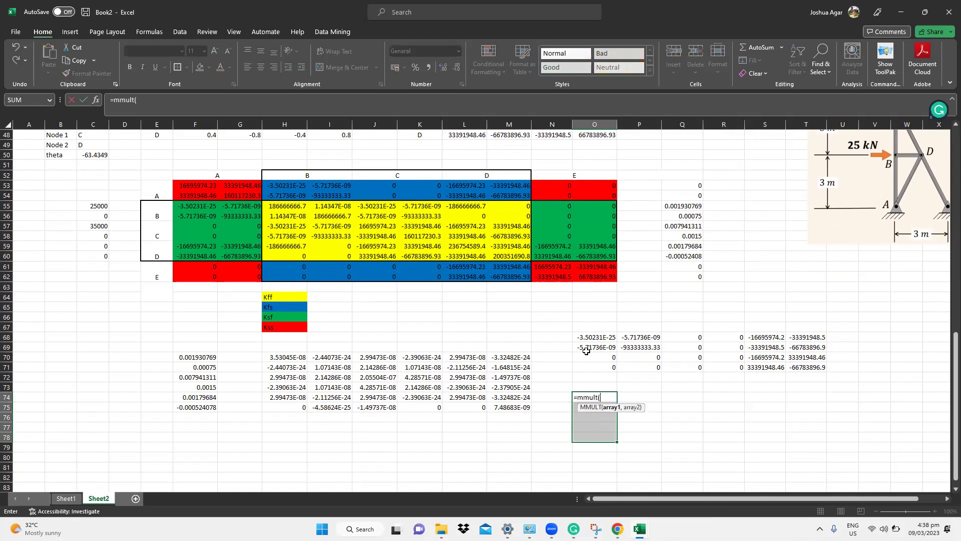
drag(600, 336, 801, 373)
text(,)
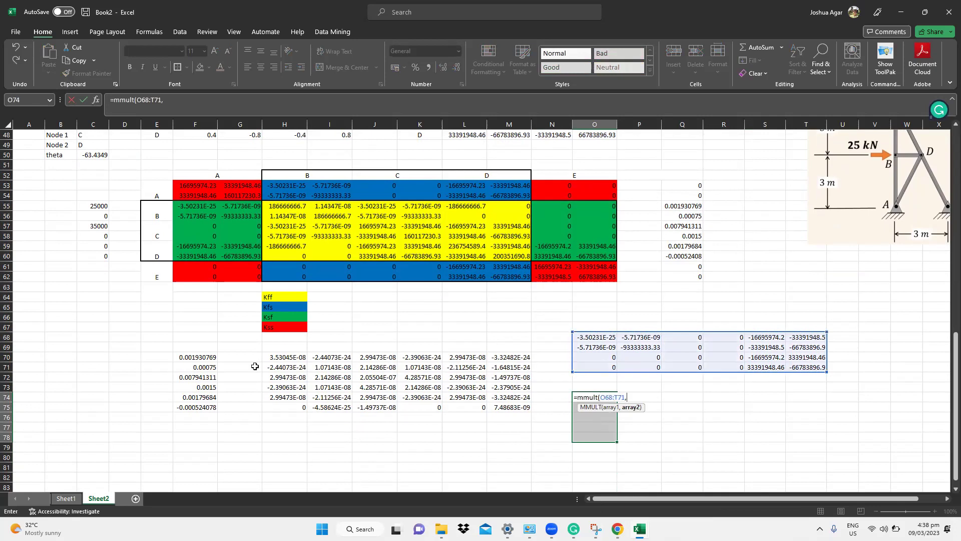
drag(195, 357, 202, 407)
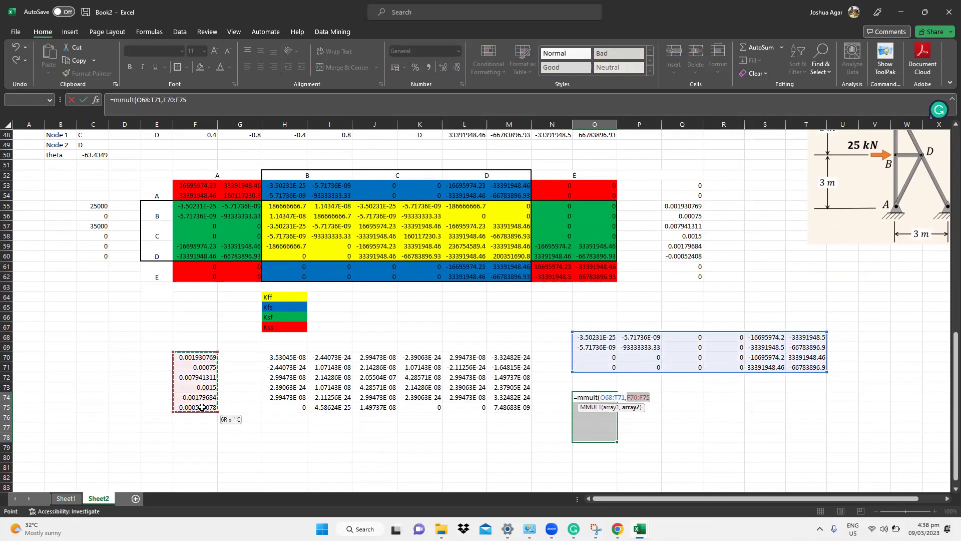
text())
key(ctrl+shift+Return)
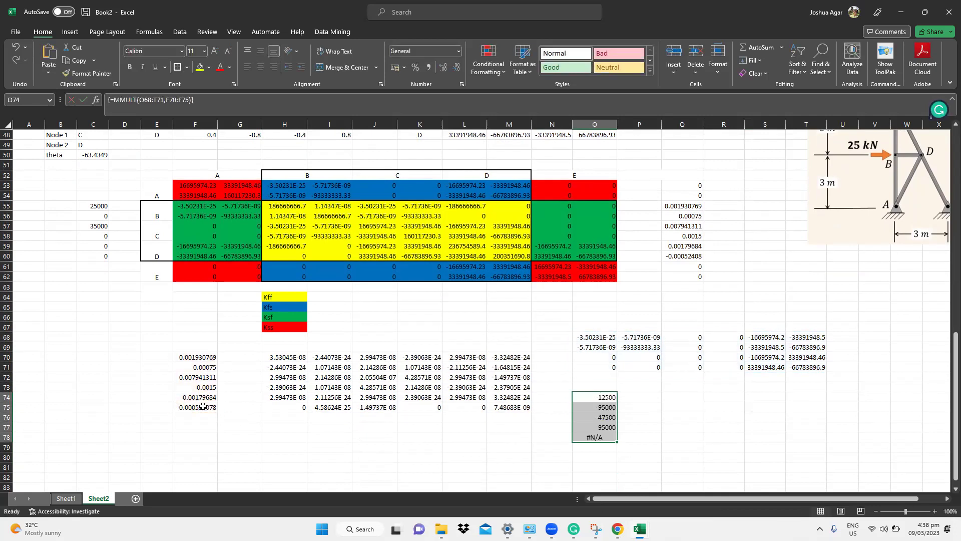
key(Delete)
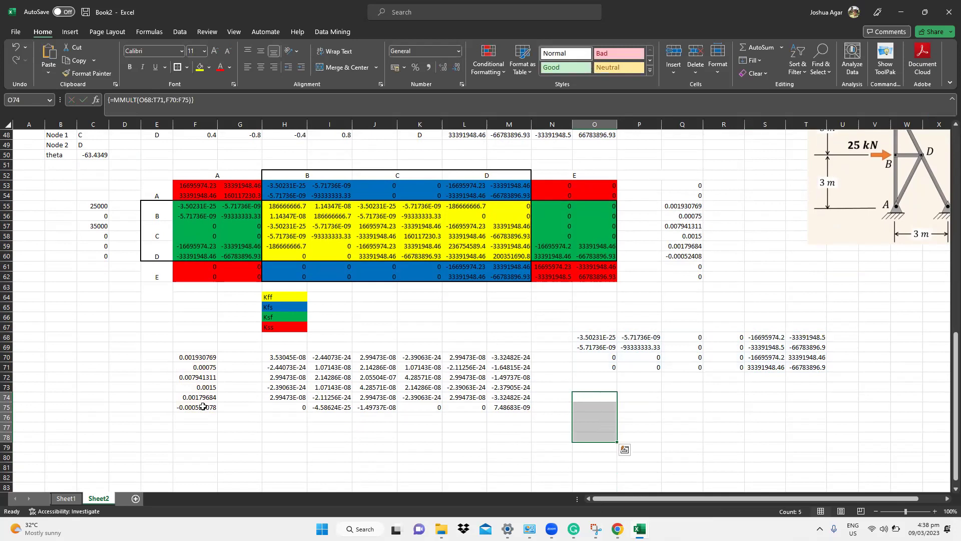
Calculate the support reactions in O74:O77 by multiplying the copied blue blocks by the displacements with the array formula =MMULT(O68:T71,F70:F75).
drag(582, 398, 590, 424)
text(=mmult()
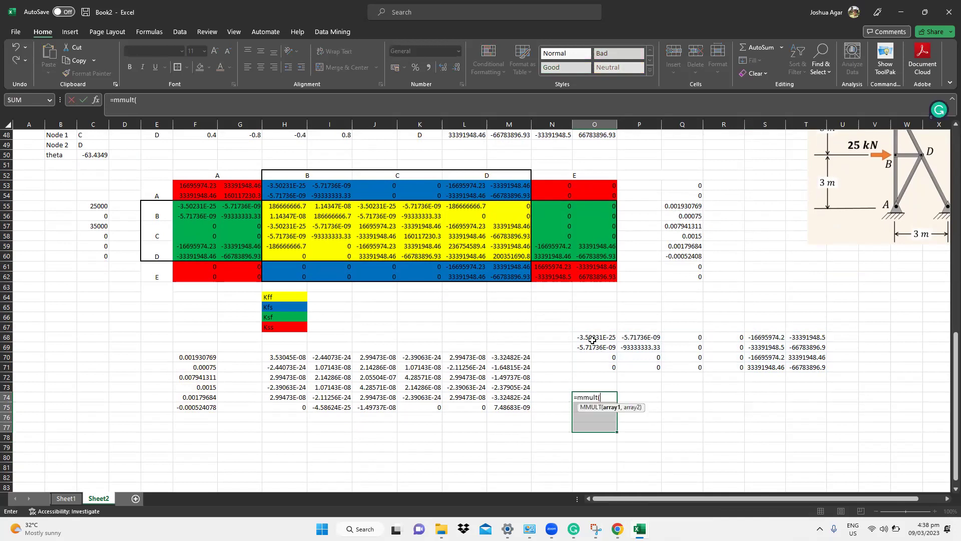
drag(591, 340, 794, 362)
text(,)
drag(194, 358, 180, 411)
text())
key(Return)
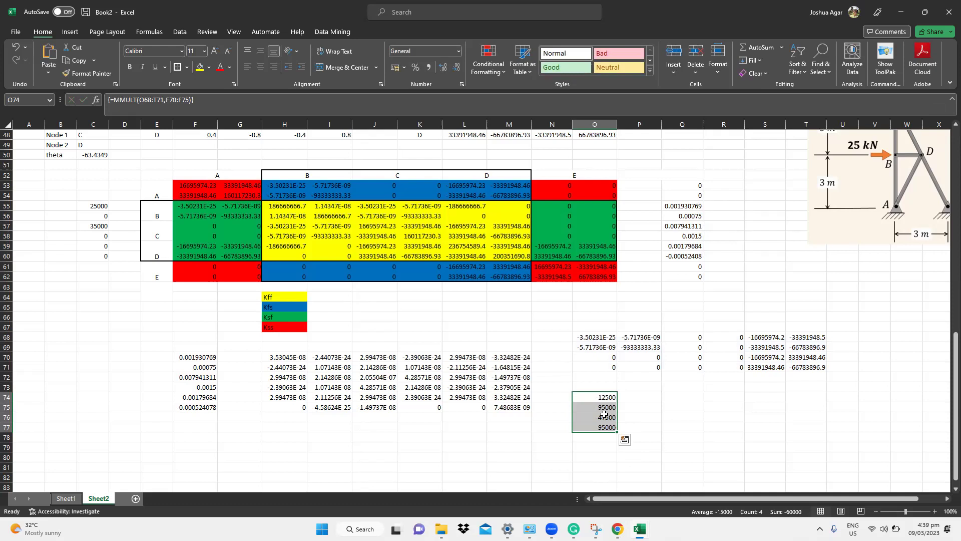
Review the reactions against the truss diagram and move the diagram closer to the displacement vector so it shows completely.
scroll(607, 415, up, 1)
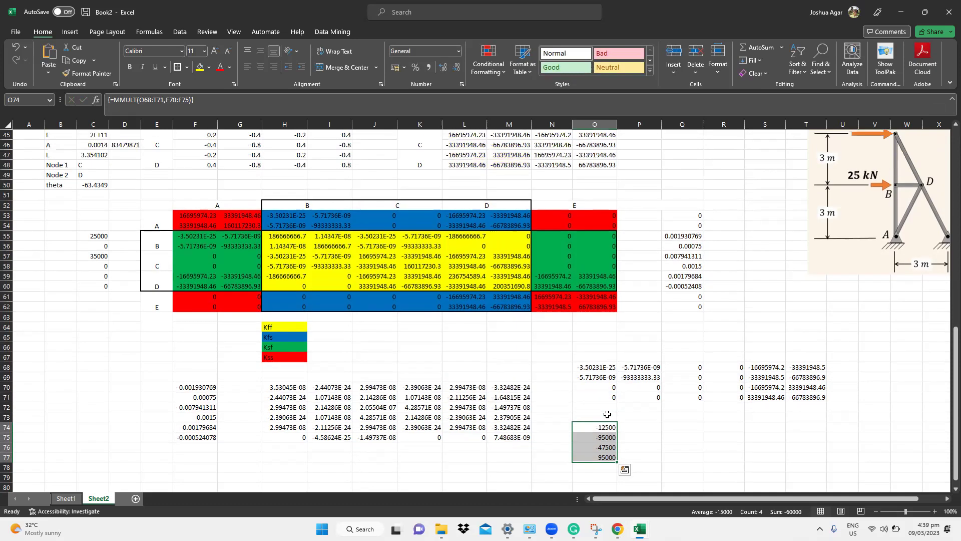
scroll(608, 415, up, 1)
scroll(820, 287, up, 1)
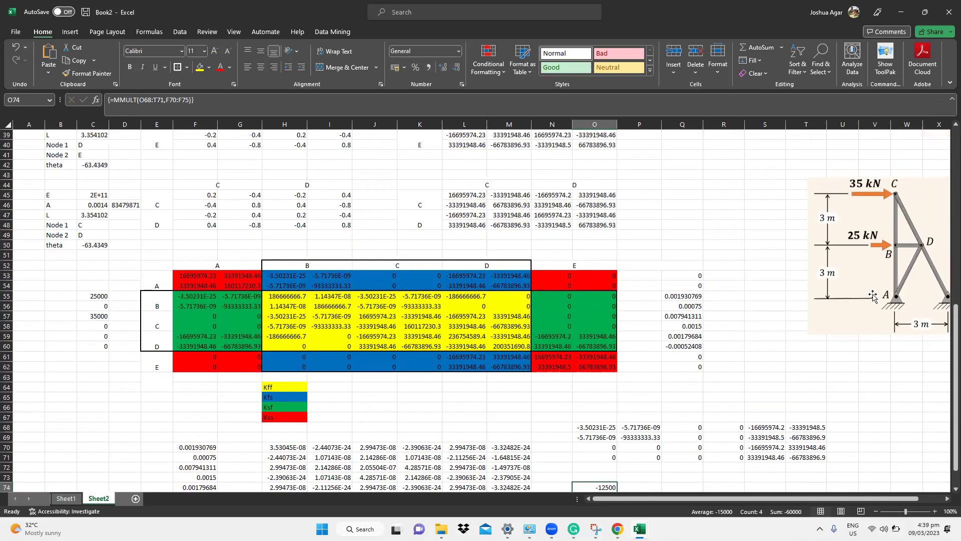
scroll(725, 364, down, 1)
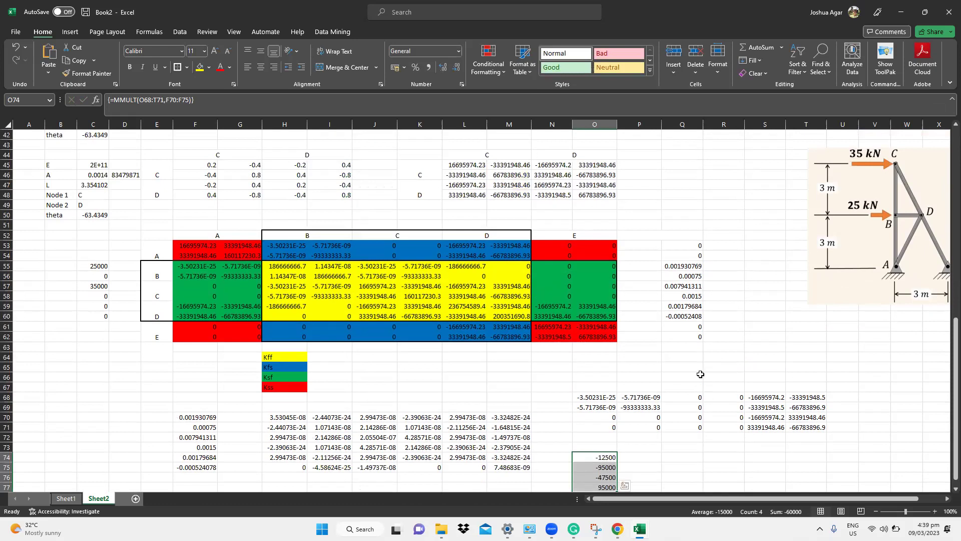
scroll(639, 355, down, 1)
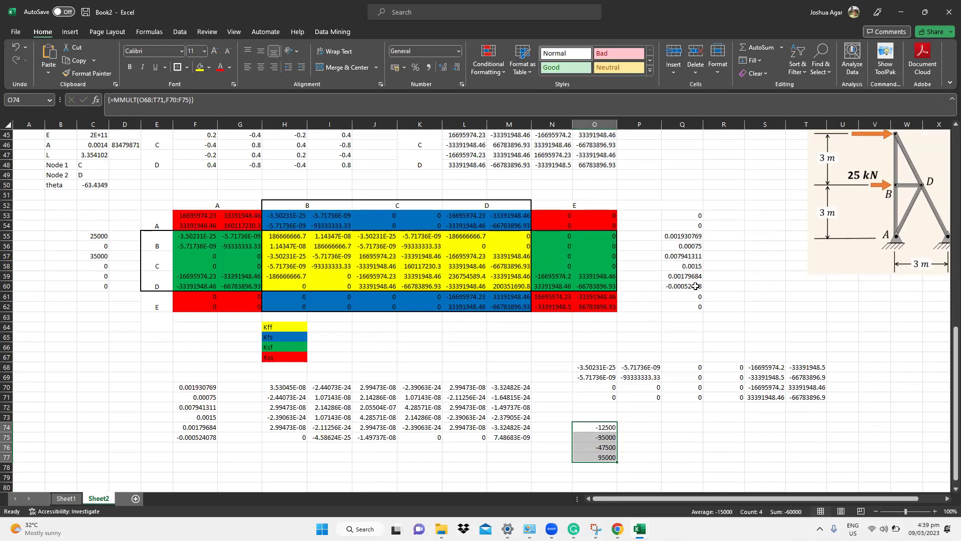
scroll(696, 286, up, 2)
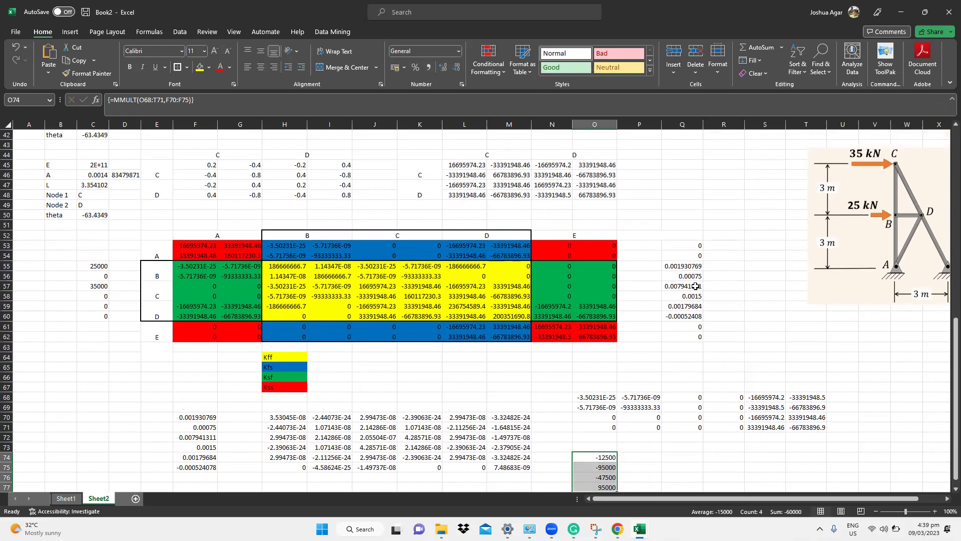
drag(906, 246, 825, 230)
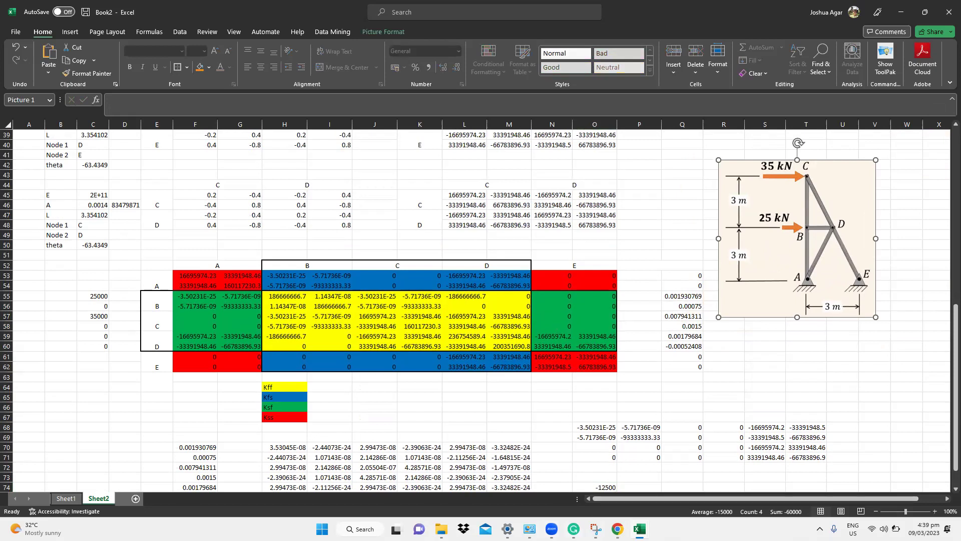
Check the allowable stress, the allowable deflection of point C and the section table in the Chrome question preview, and return to Excel.
mouse_move(529, 529)
mouse_move(617, 529)
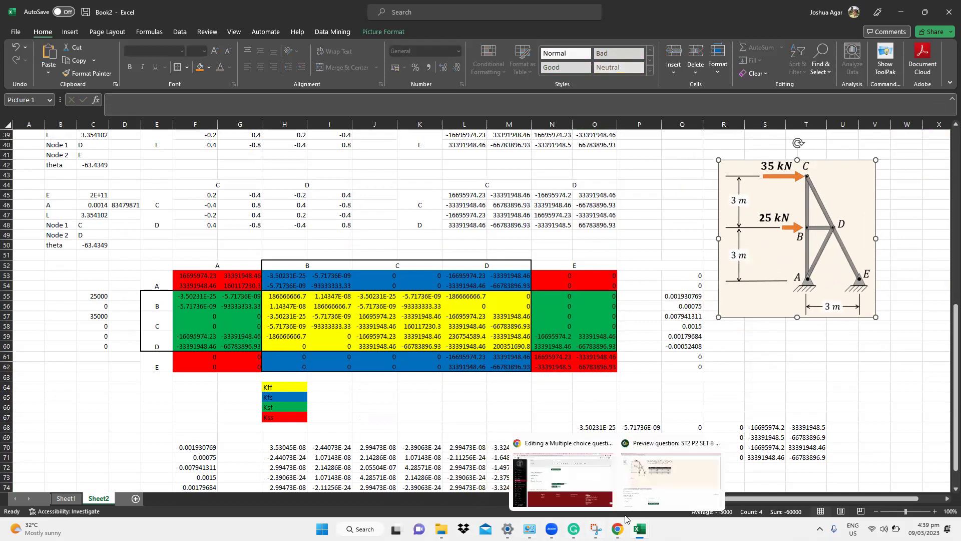
click(653, 497)
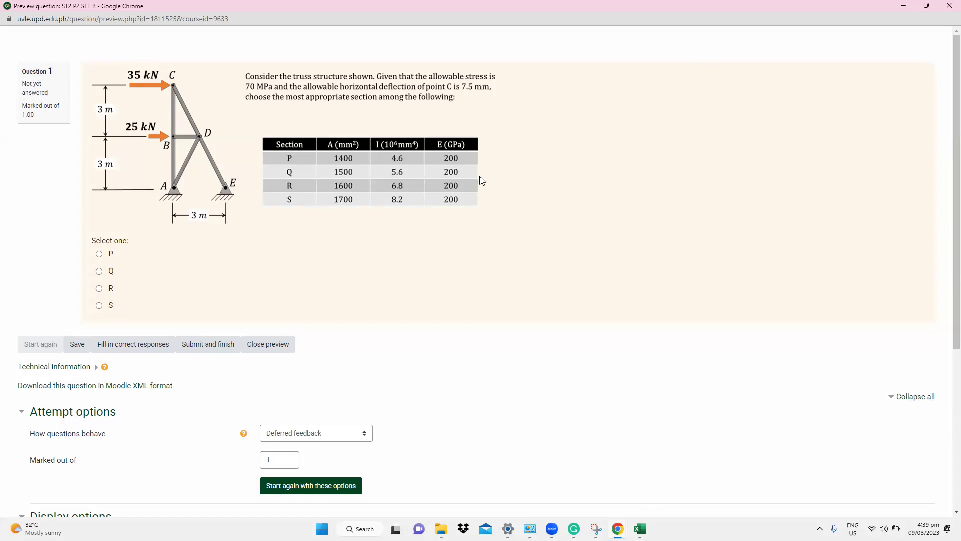
key(alt+Tab)
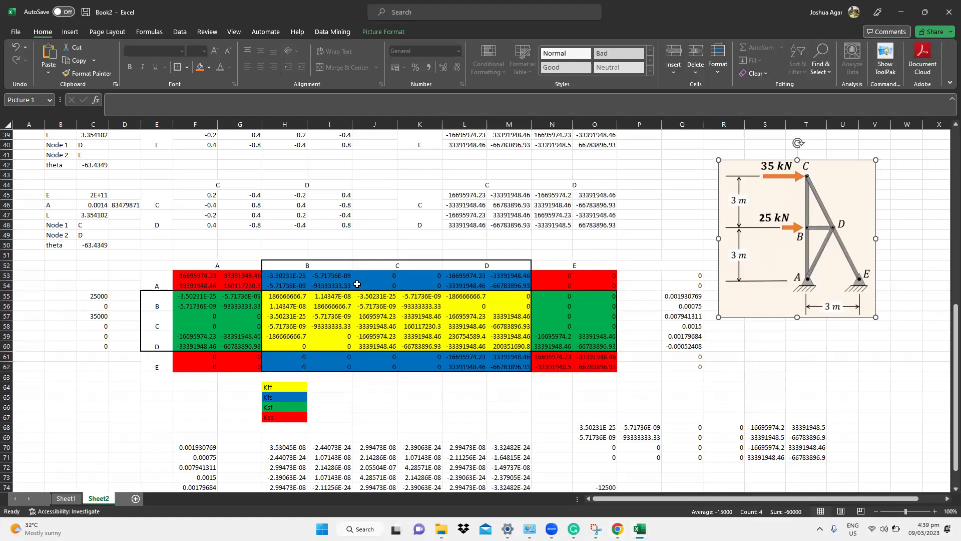
Move the truss diagram aside and convert the nodal displacements to millimetres in S53:S62 with the array formula =Q53:Q62*1000.
scroll(351, 285, up, 1)
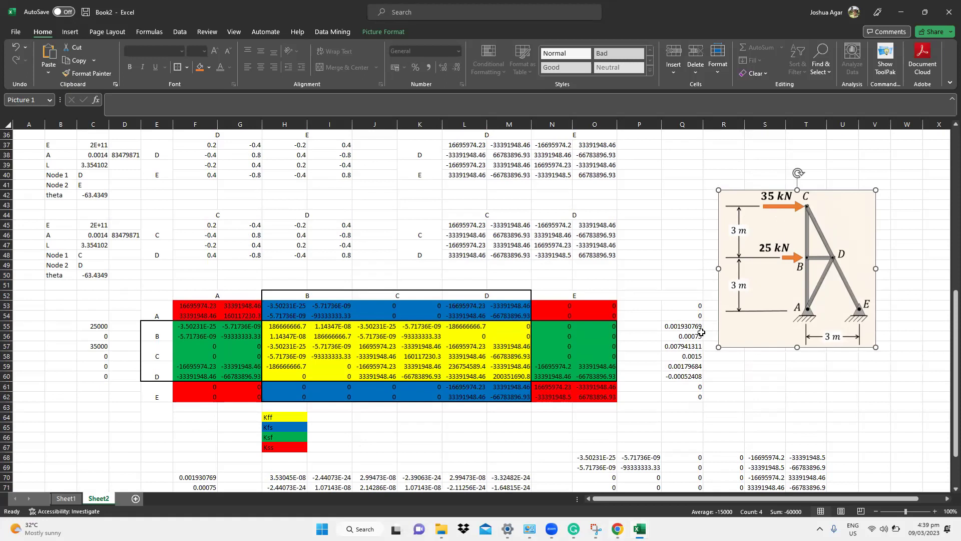
drag(753, 246, 797, 222)
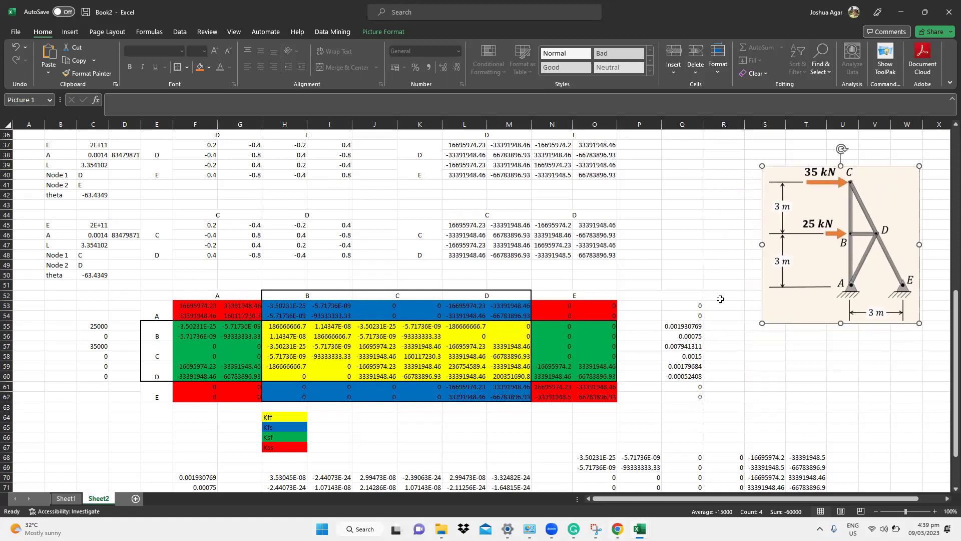
click(719, 326)
drag(724, 314, 721, 377)
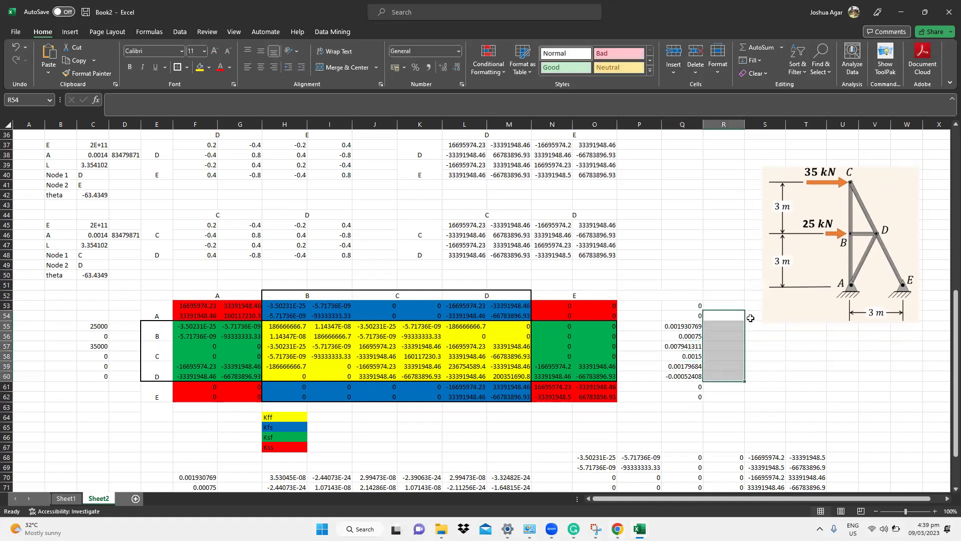
drag(756, 304, 751, 396)
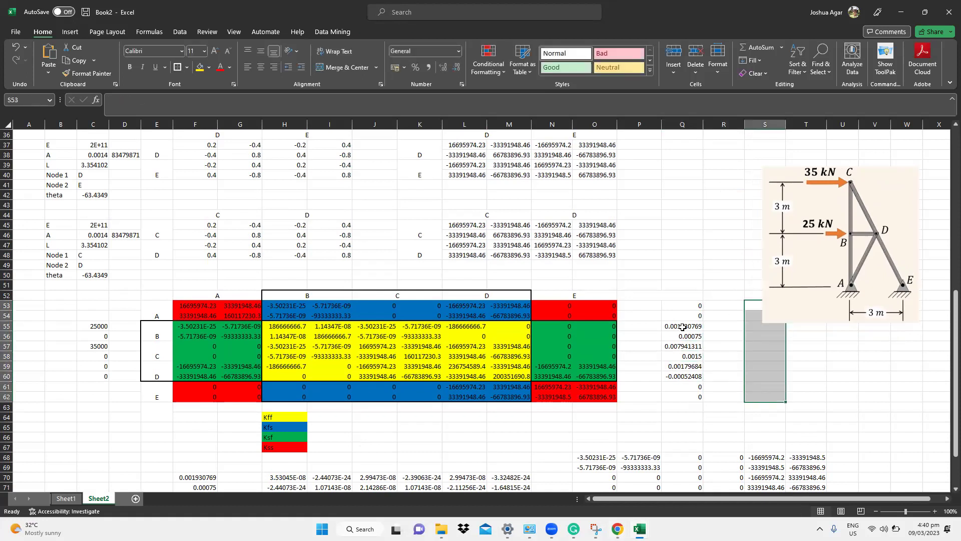
text(=)
drag(683, 305, 683, 402)
text(*1000)
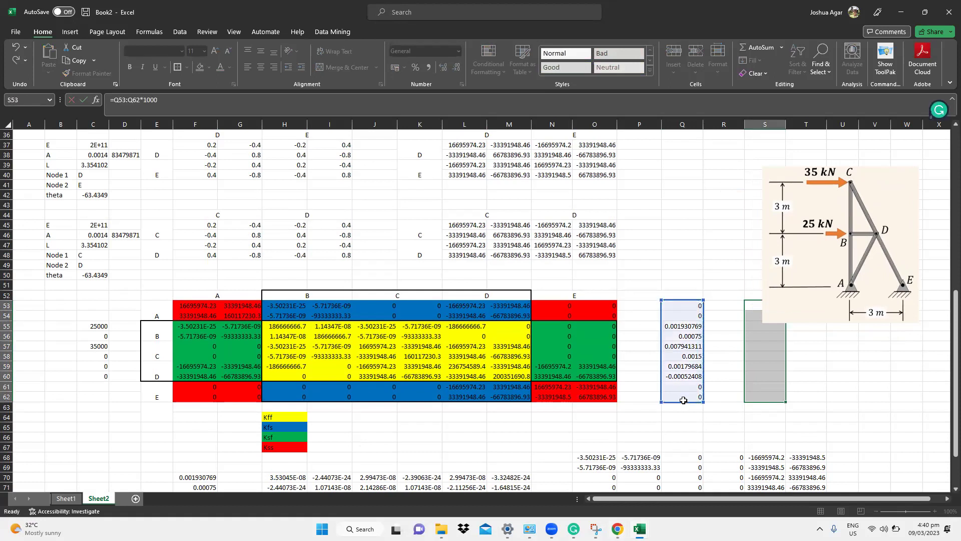
key(ctrl+shift+Return)
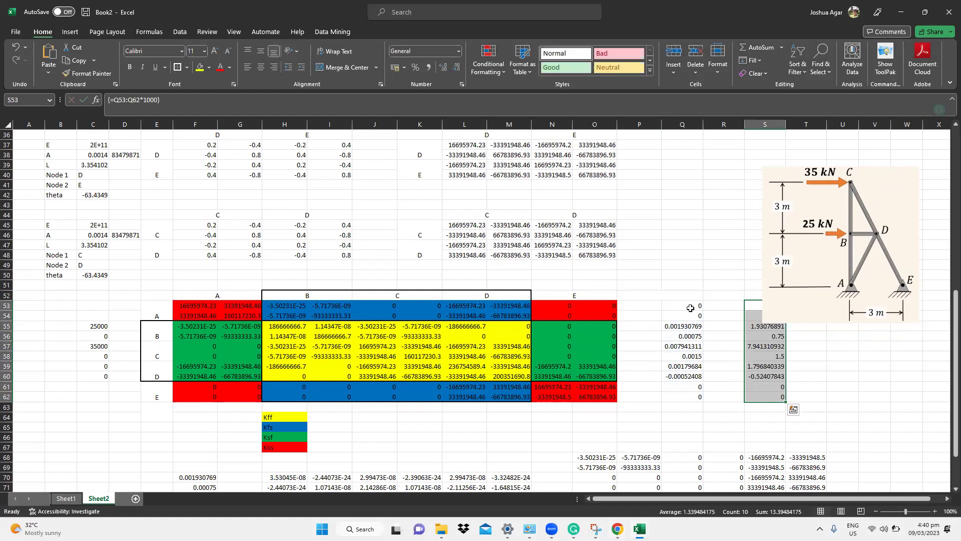
Bold point C's horizontal displacement in S57 and compare it with the allowable deflection in the Chrome question preview.
key(alt+Tab)
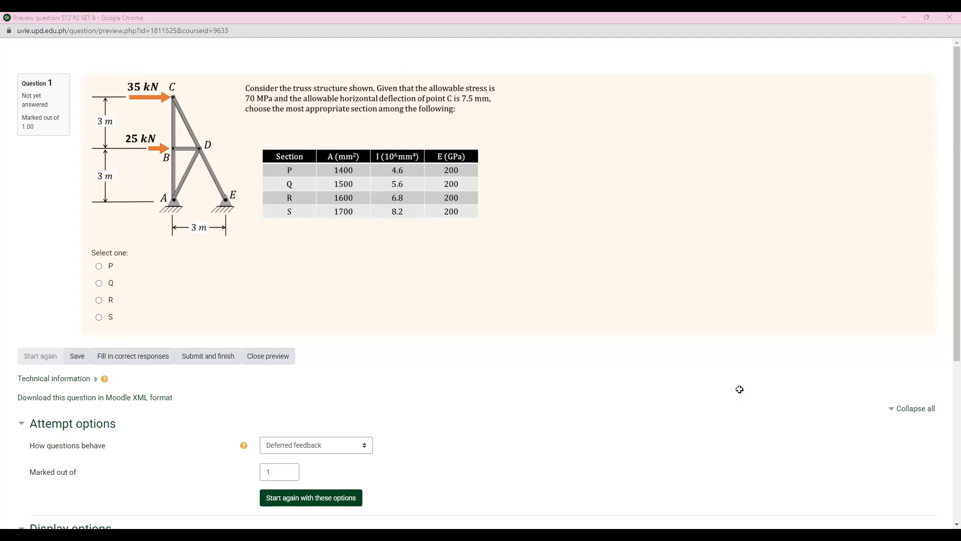
key(alt+Tab)
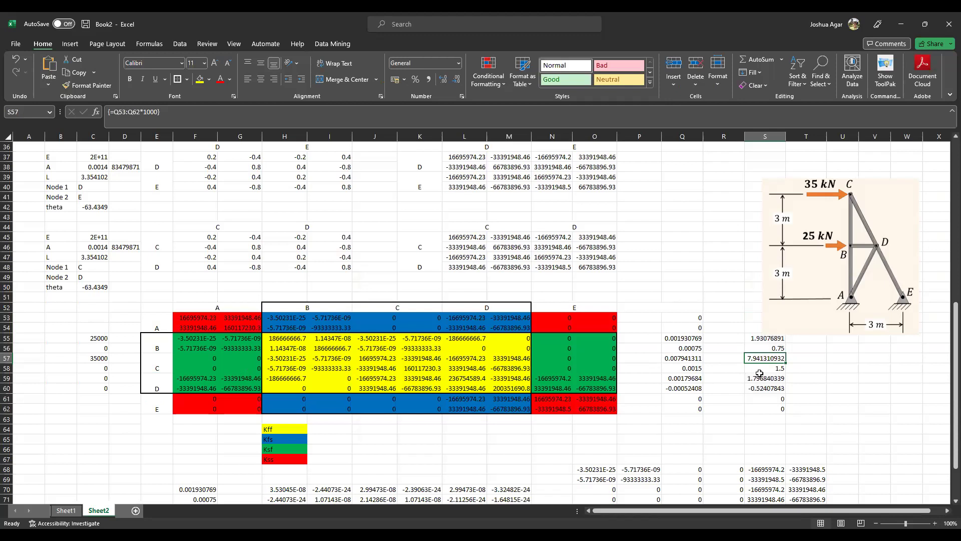
key(ctrl+b)
click(651, 80)
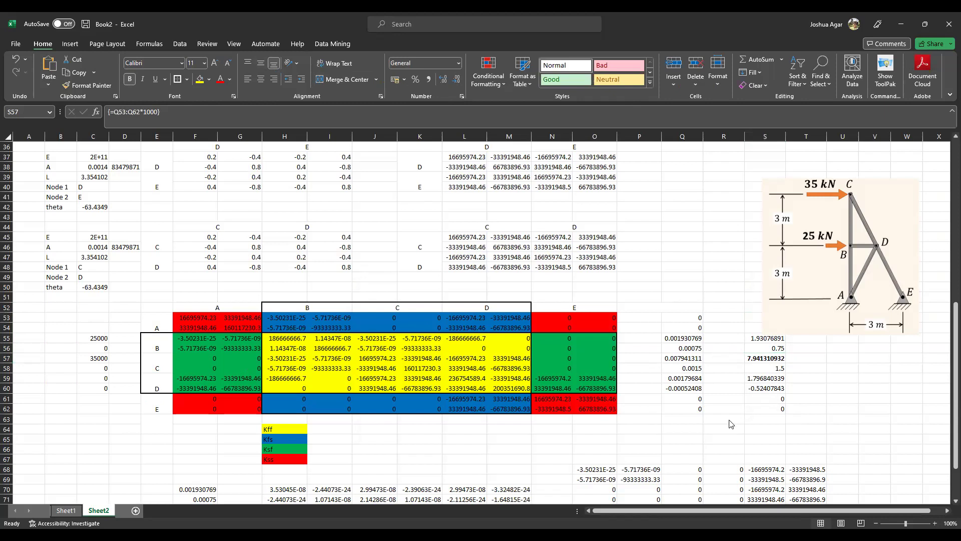
key(alt+Tab)
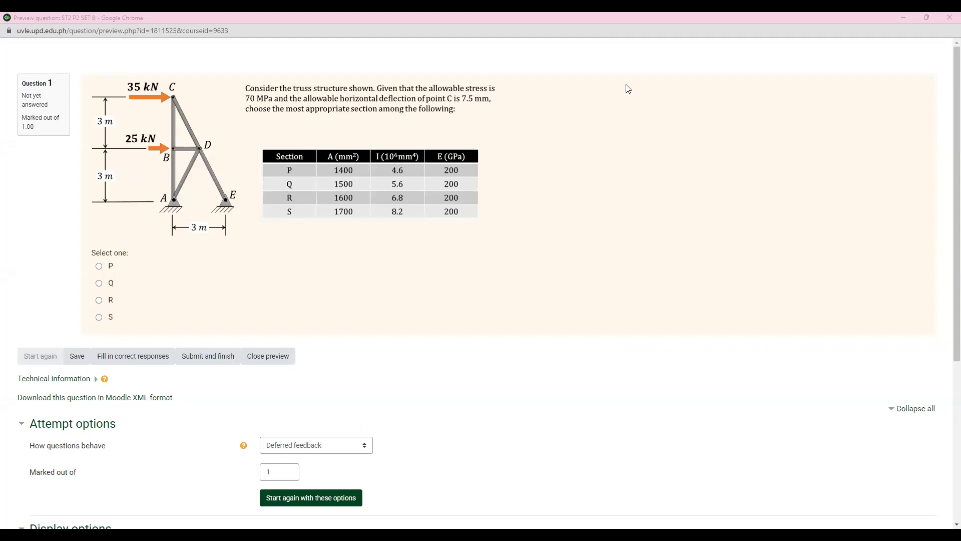
Return to Excel and change the areas of members CD and DE in C46 and C38 to =1500/(10^6).
key(alt+Tab)
click(120, 110)
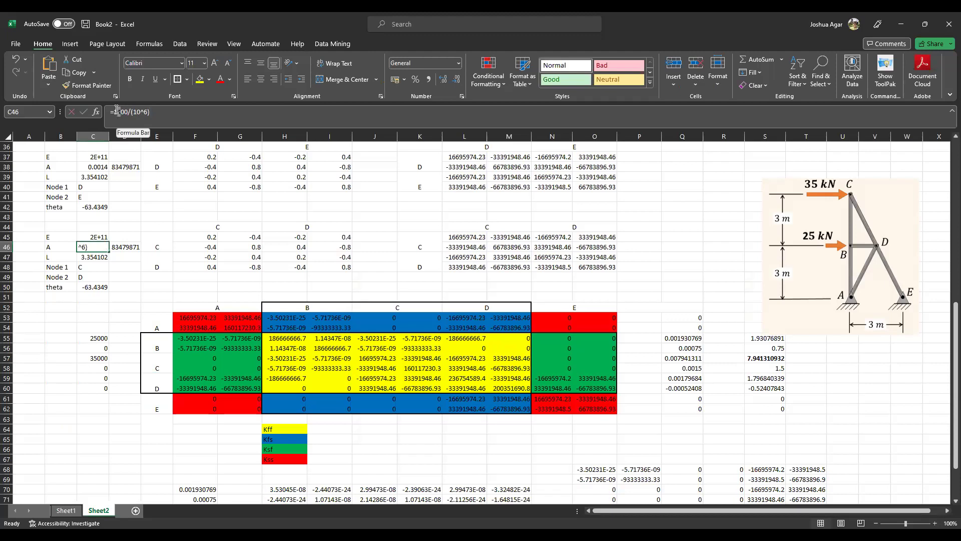
text(5)
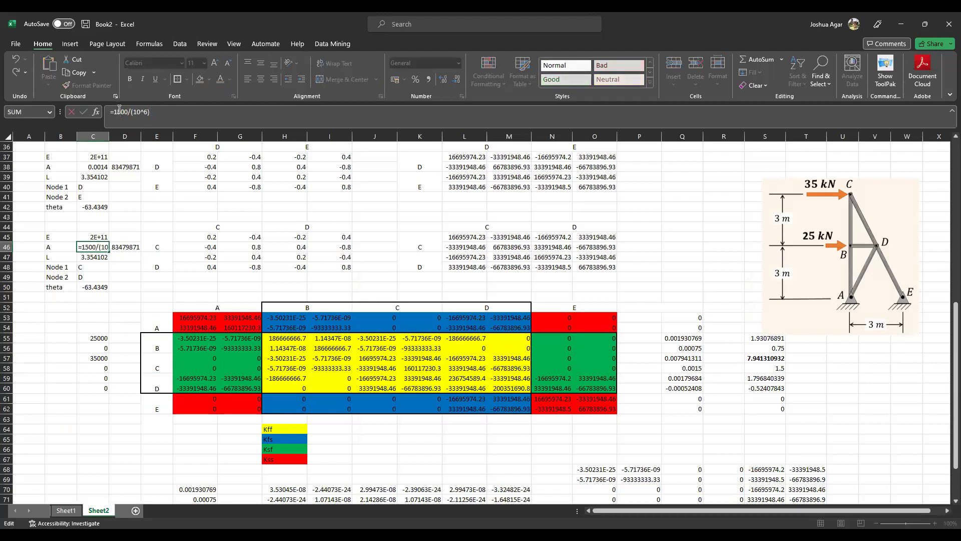
key(Return)
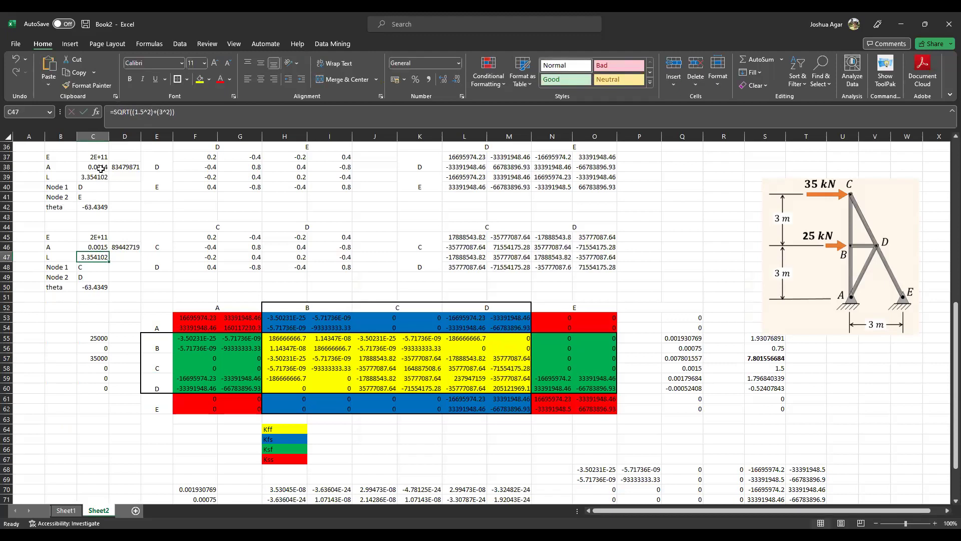
click(100, 168)
drag(120, 113, 117, 113)
text(500/(10^6)
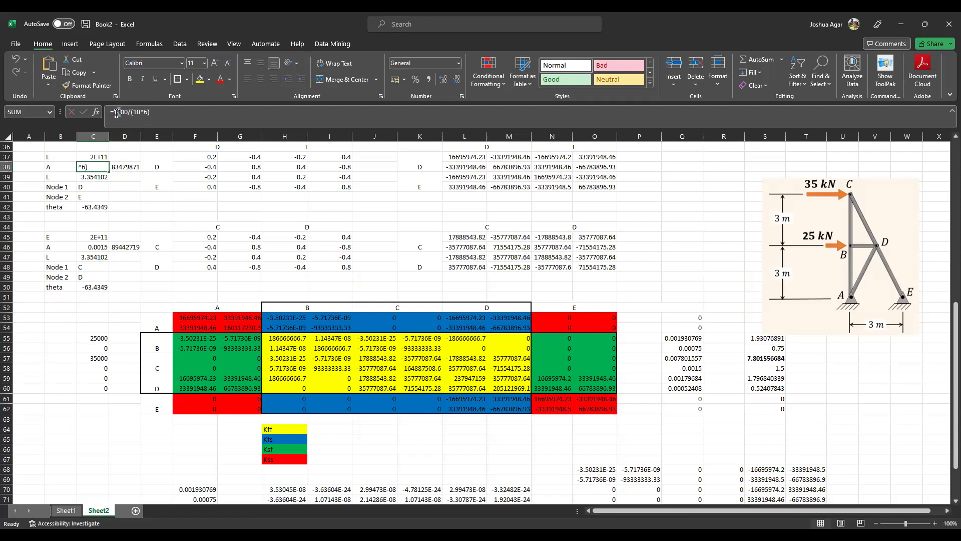
key(Return)
Change the area of member BD in C29 to =1500/(10^6).
scroll(96, 221, up, 4)
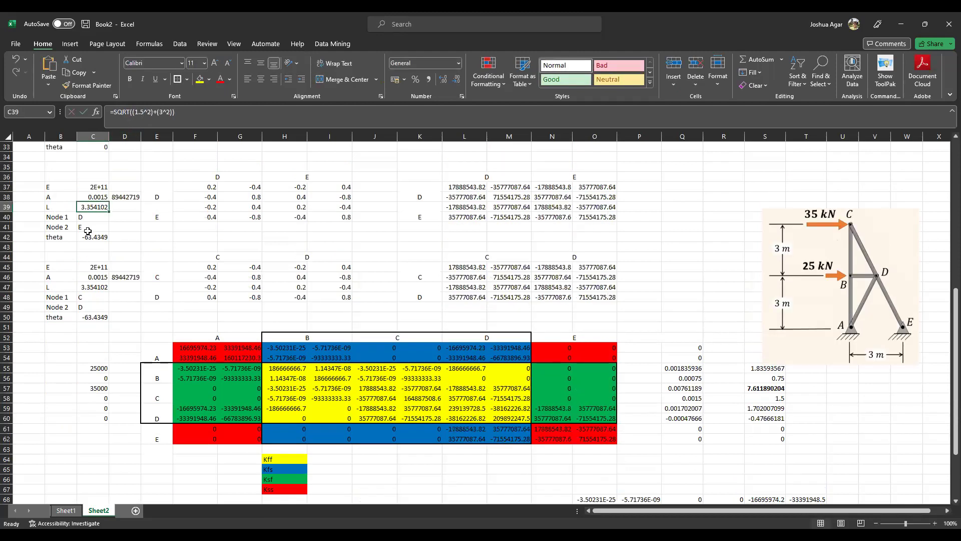
click(98, 198)
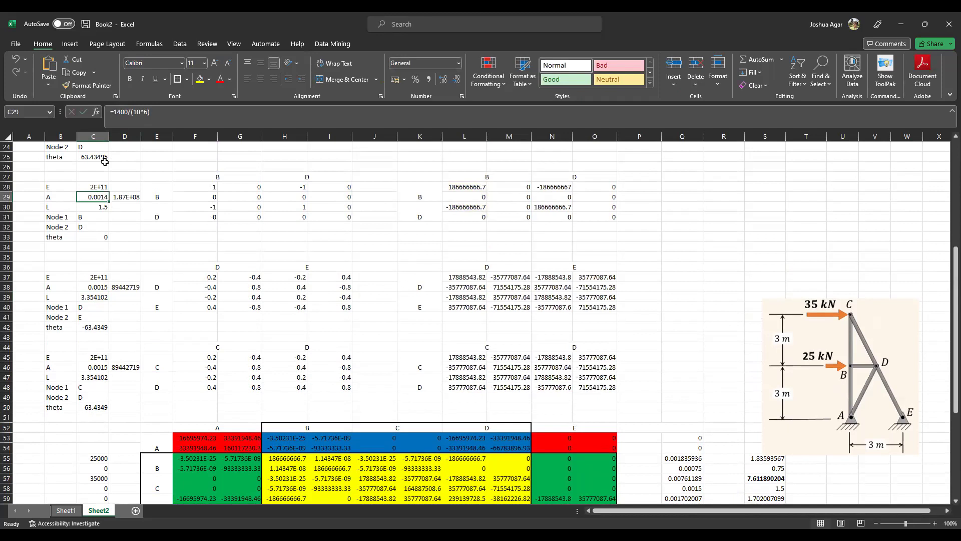
drag(120, 112, 116, 112)
text(5)
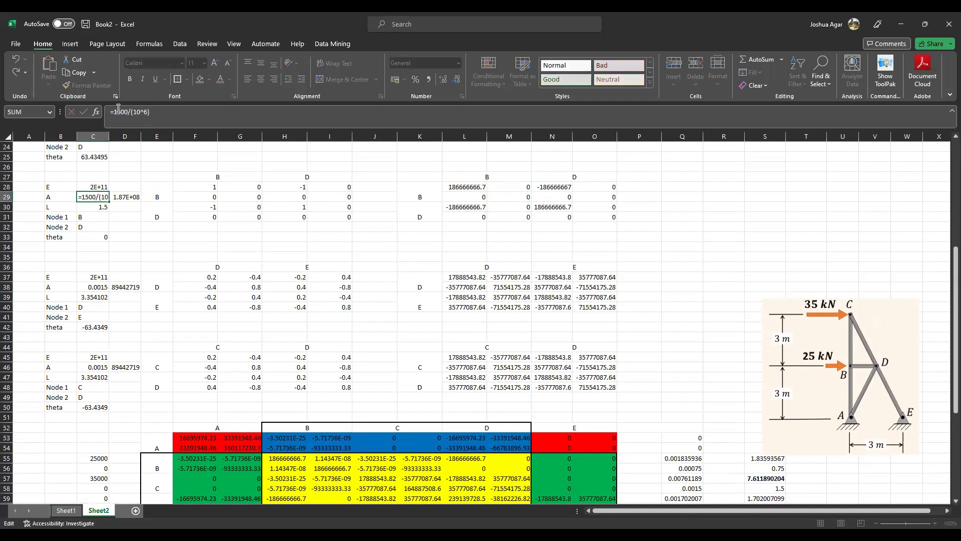
key(Return)
Change the area of member AD in C21 to =1500/(10^6).
scroll(120, 148, up, 2)
key(Up)
key(Up)
key(Up)
key(Up)
key(Up)
key(Up)
key(Up)
key(Up)
key(Up)
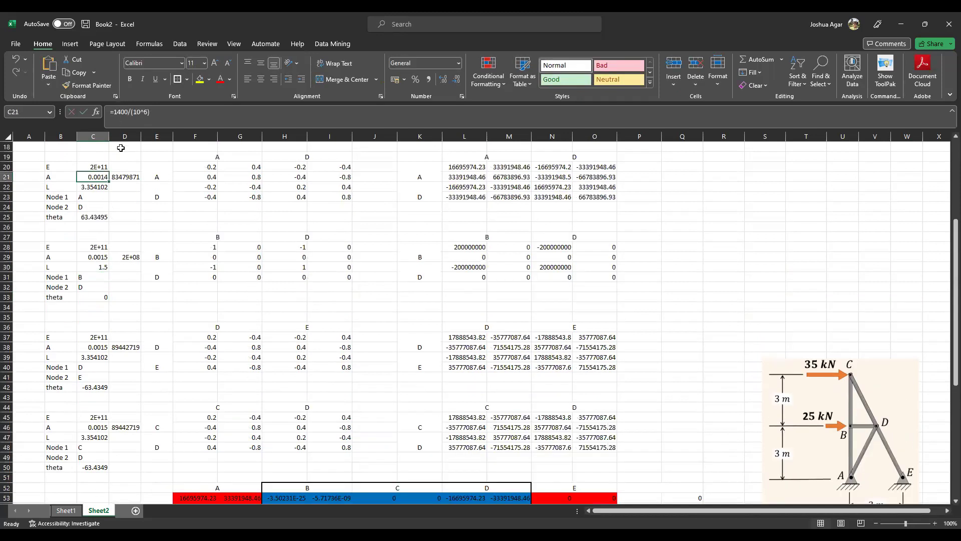
drag(120, 113, 117, 112)
text(5)
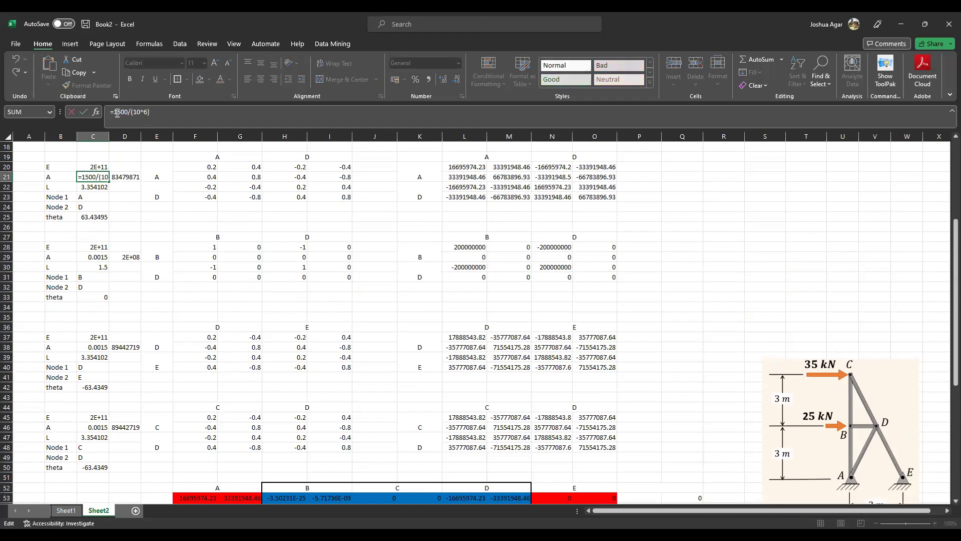
scroll(120, 193, up, 2)
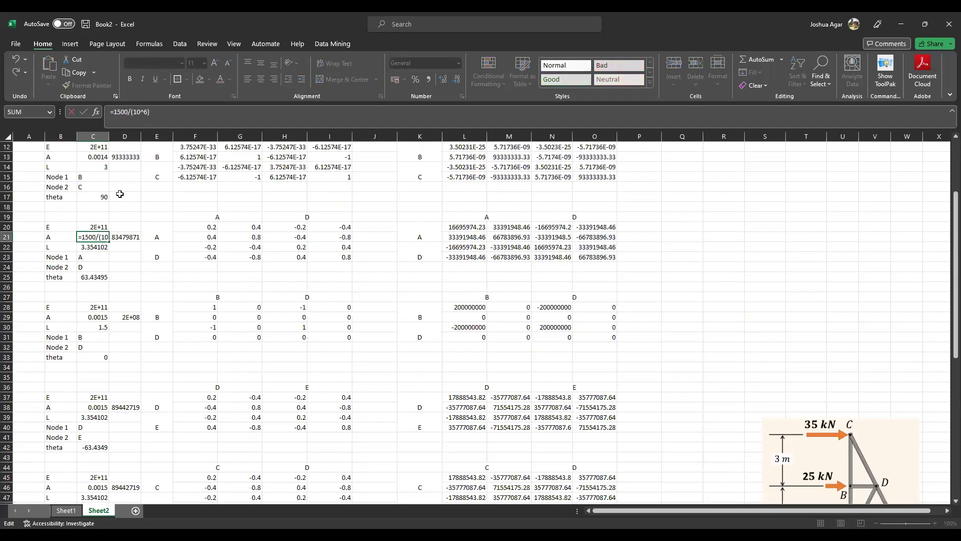
key(Return)
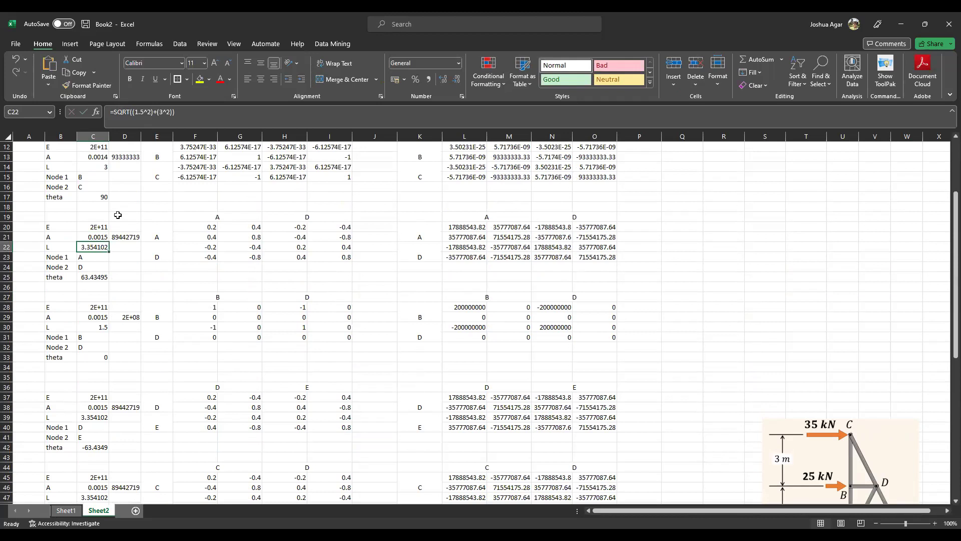
Change the areas of members BC and AB in C13 and C5 to =1500/(10^6).
scroll(118, 215, up, 2)
click(105, 218)
click(118, 113)
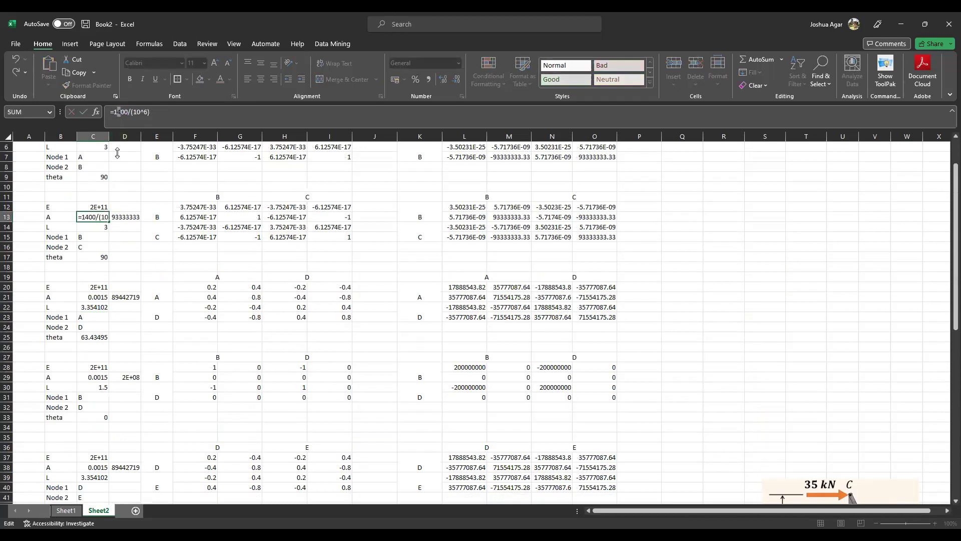
text(5)
key(Return)
scroll(100, 200, up, 2)
click(92, 186)
click(118, 111)
text(5)
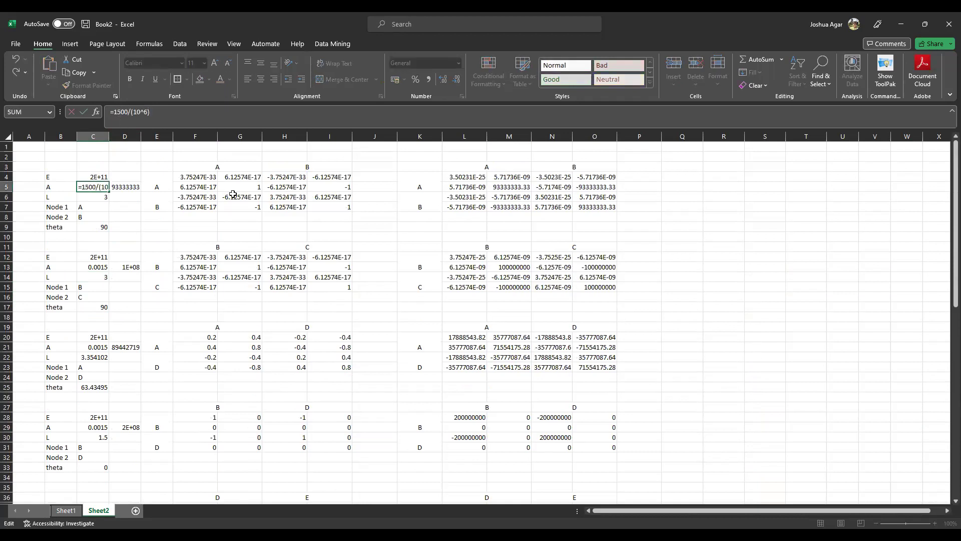
key(Return)
Check point C's horizontal displacement in S57 against the allowable deflection in the Chrome question preview, and return to Excel.
scroll(557, 338, down, 9)
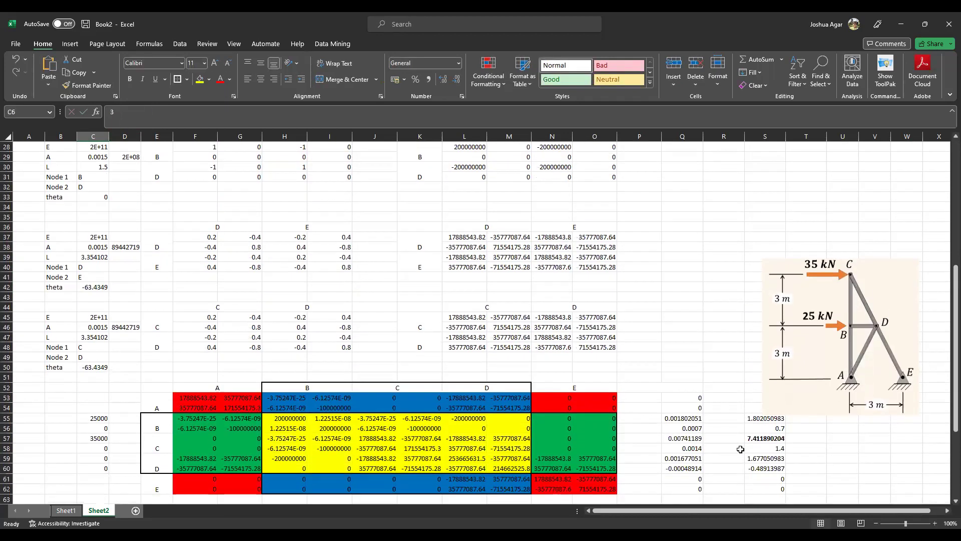
click(759, 447)
click(764, 436)
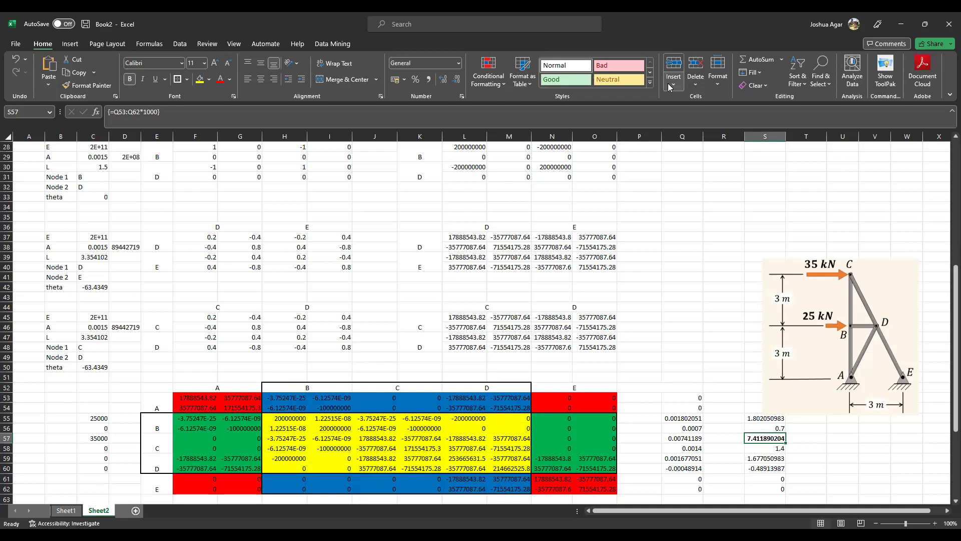
key(alt+Tab)
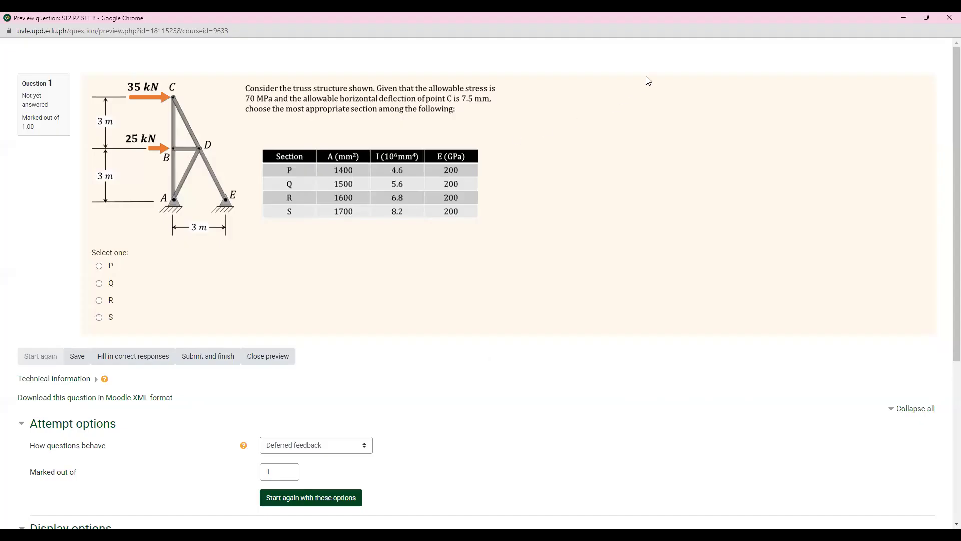
key(alt+Tab)
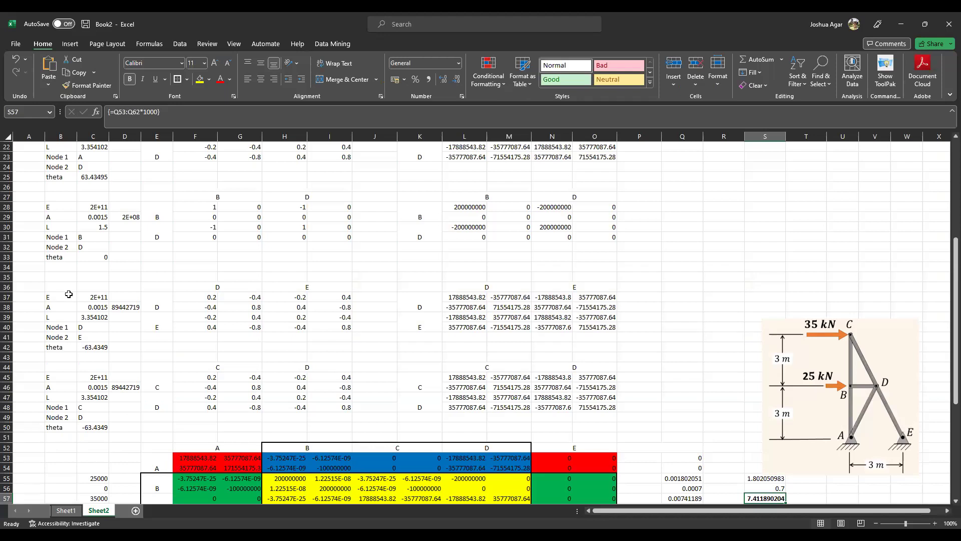
Recheck the member areas, point C's horizontal displacement in S57 and the area formula in C46.
scroll(68, 294, up, 3)
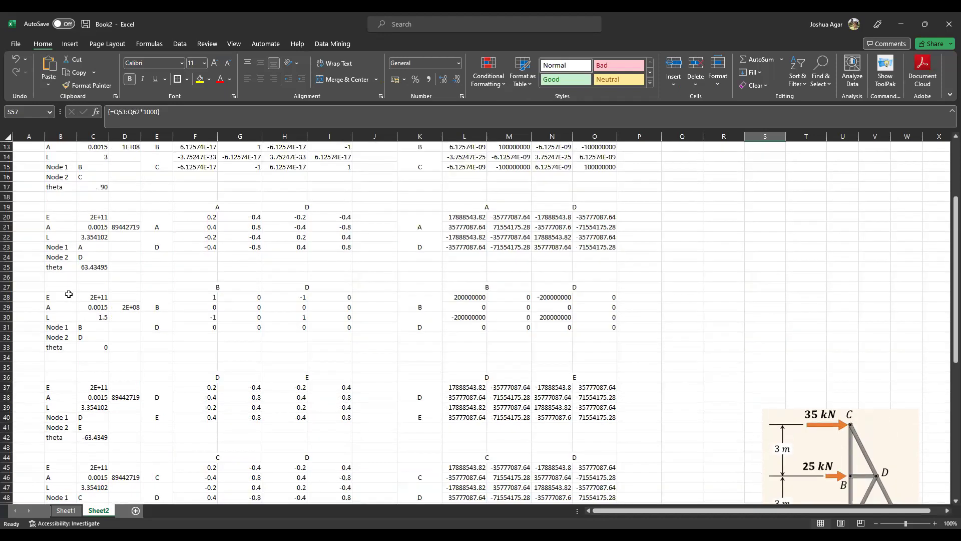
click(92, 477)
scroll(788, 467, down, 4)
click(782, 469)
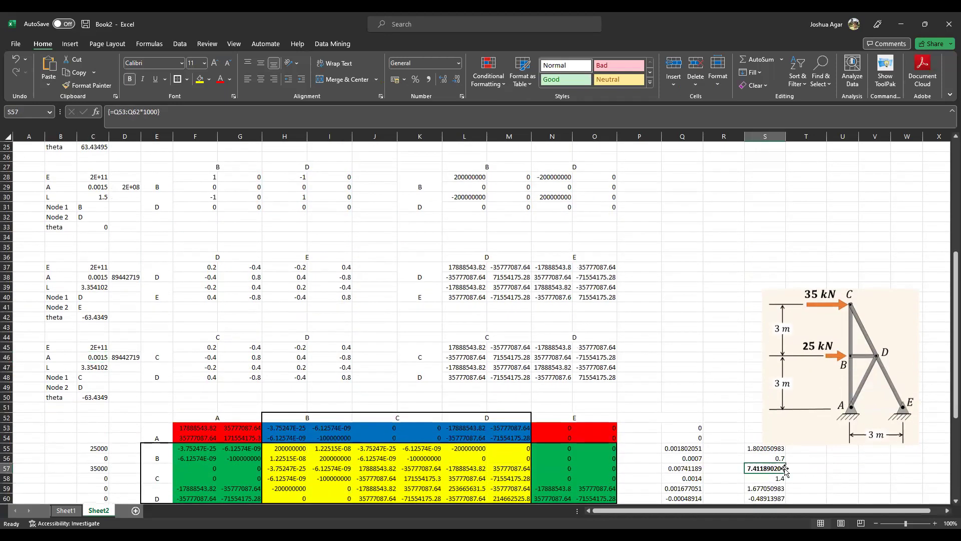
click(104, 358)
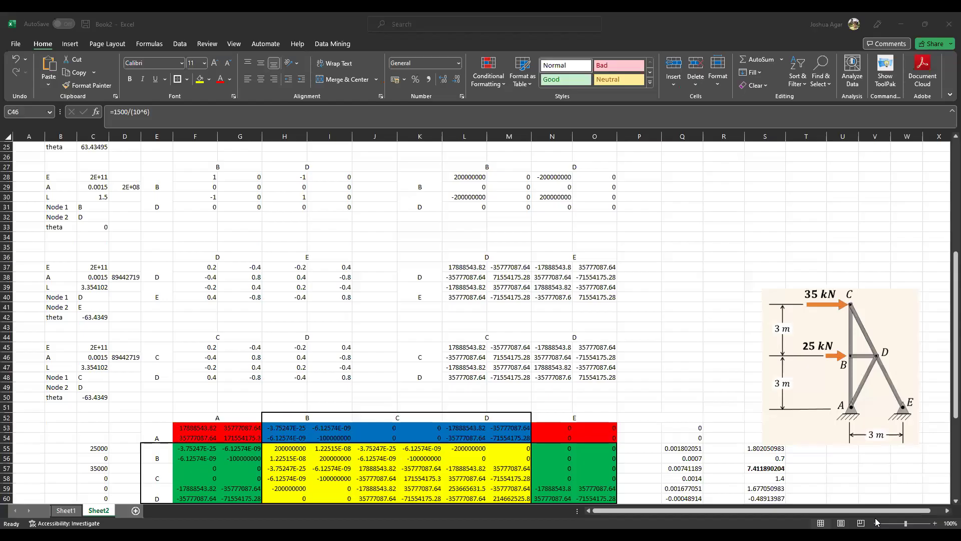
Zoom the sheet out to 60% and review the member stiffness matrices, the global matrix and the displacement vector.
click(876, 523)
click(876, 523)
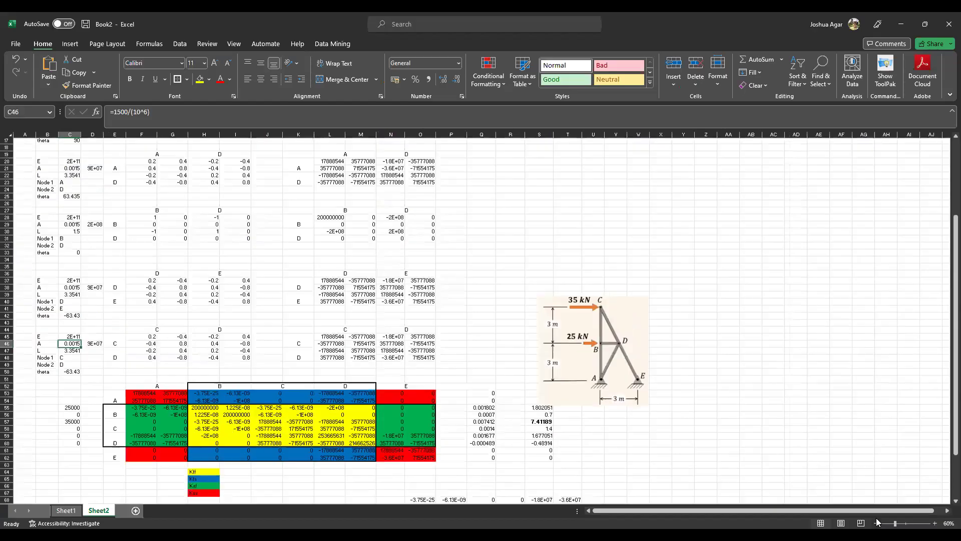
click(876, 523)
click(876, 523)
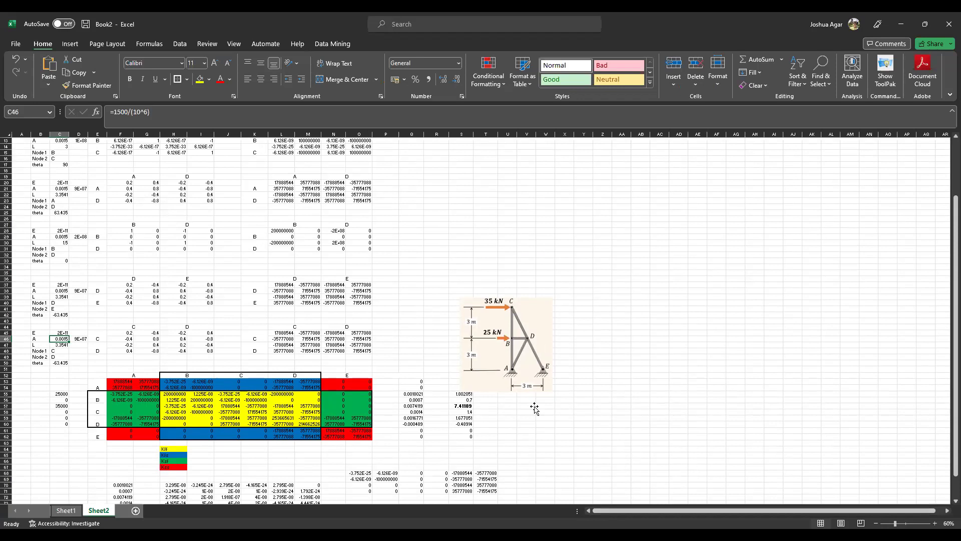
scroll(534, 408, up, 2)
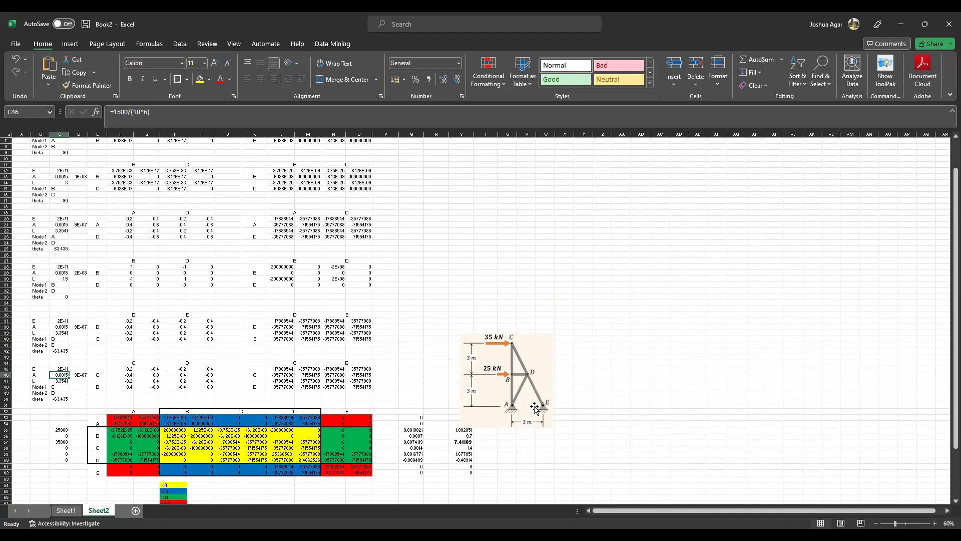
scroll(82, 352, up, 2)
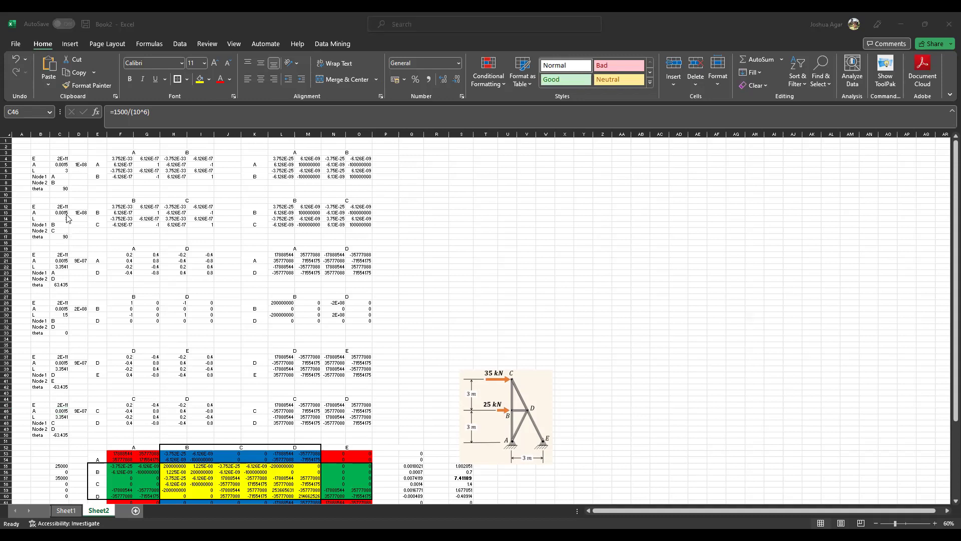
scroll(92, 394, down, 3)
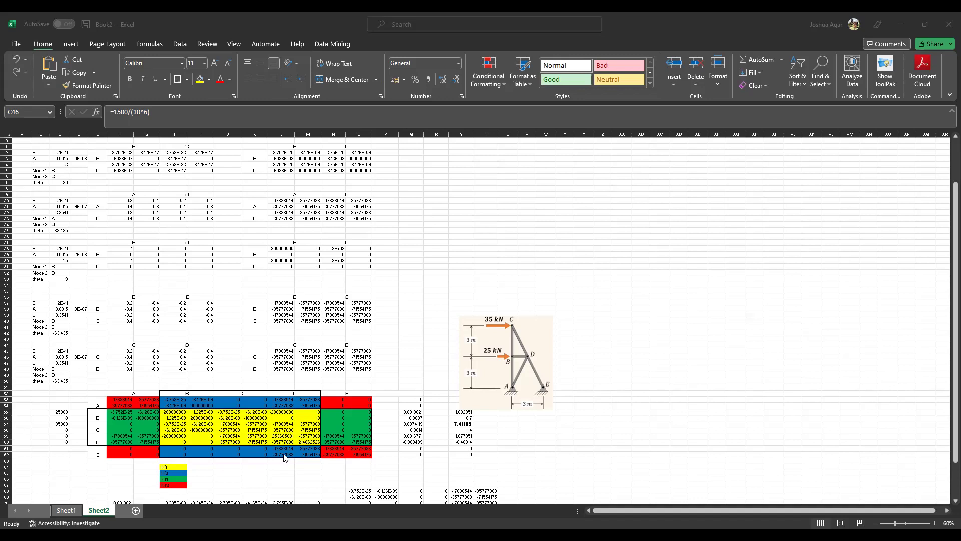
scroll(284, 456, down, 1)
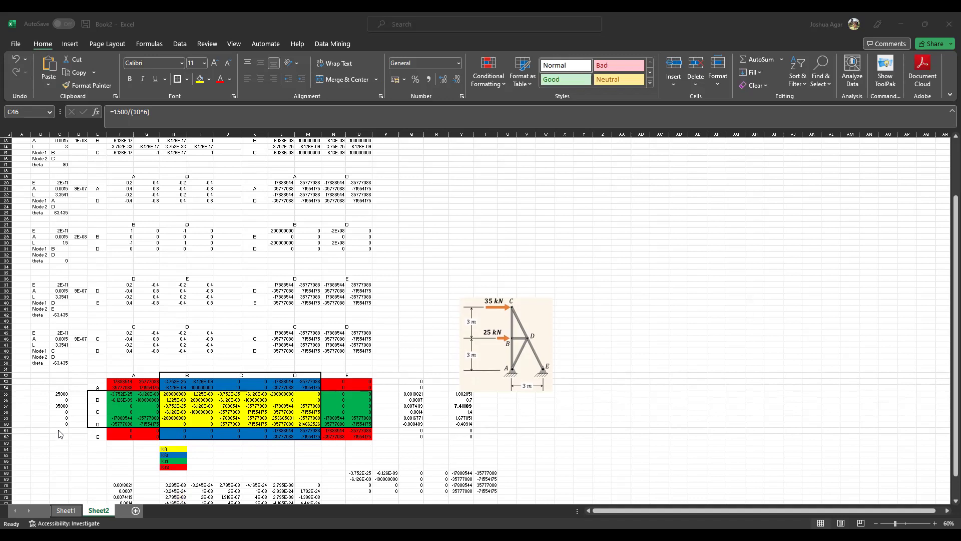
Bring the reactions at support E into the force vector, entering the array formula =O76:O77 in C61:C62.
scroll(60, 434, down, 2)
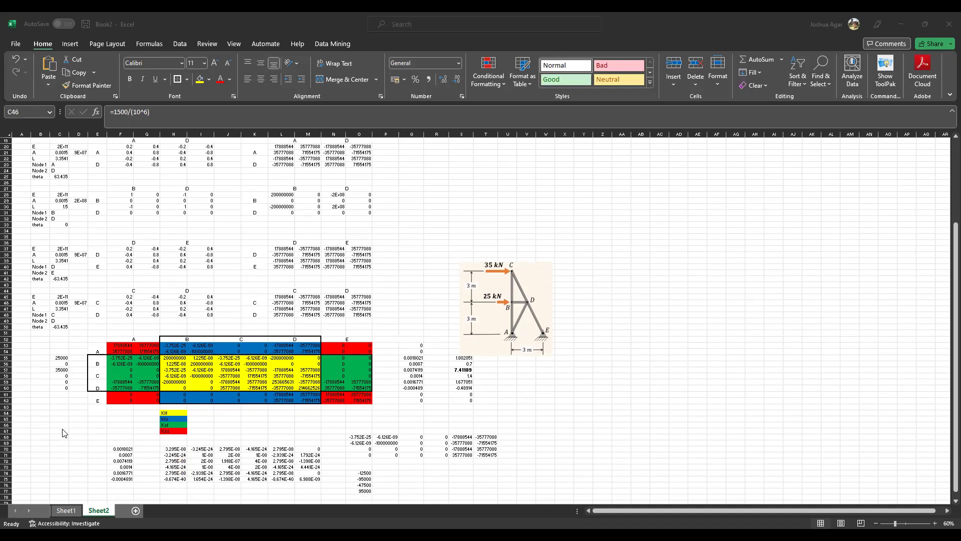
click(55, 394)
text(=)
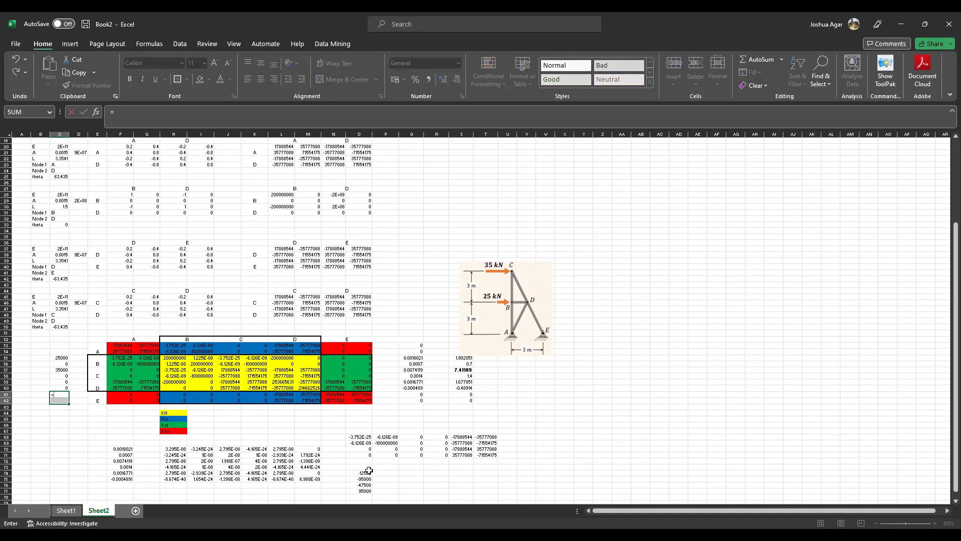
drag(359, 485, 357, 500)
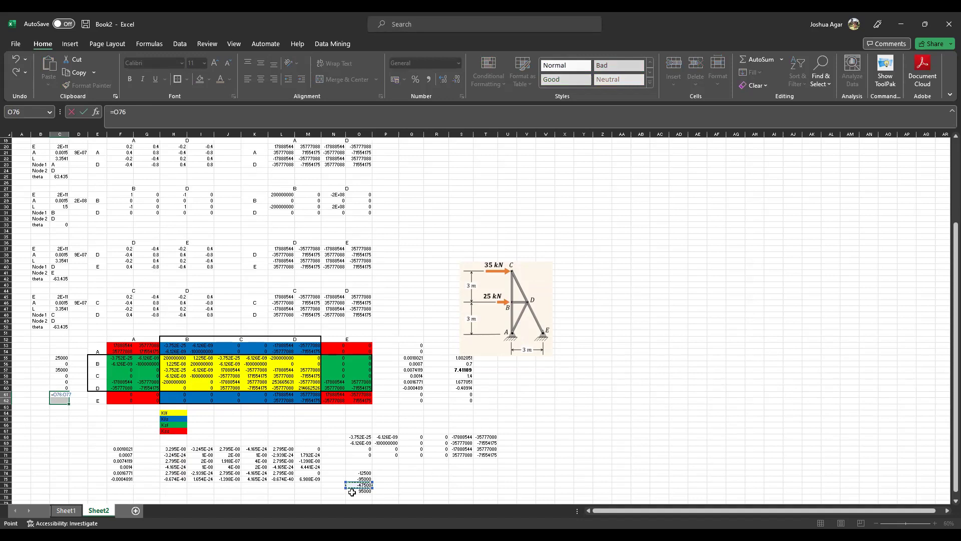
key(ctrl+shift+Return)
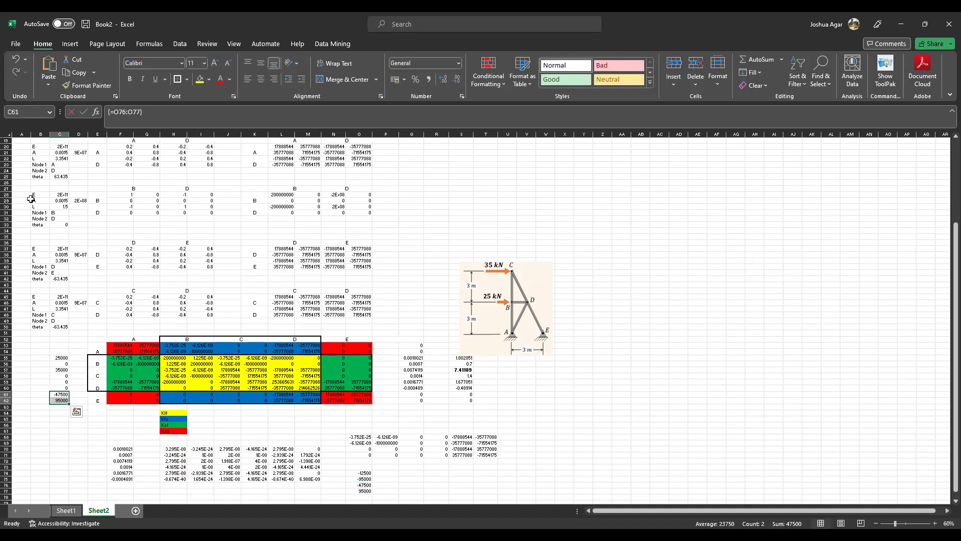
Bring the reactions at support A into the force vector, entering the array formula =O74:O75 in C53:C54.
click(56, 348)
text(=)
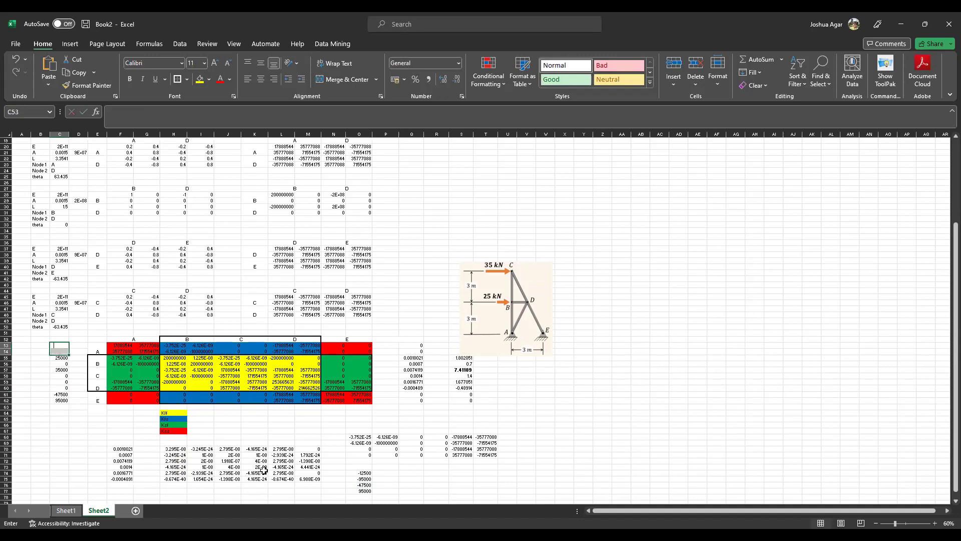
drag(365, 479, 365, 473)
key(ctrl+shift+Return)
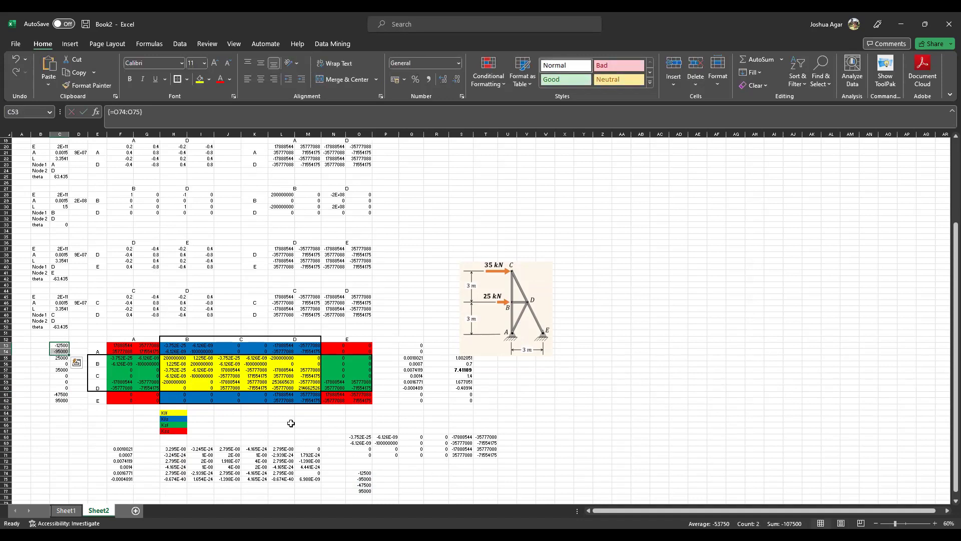
Sum the horizontal forces in C65 with the formula =C53+C55+C57+C59+C61.
click(57, 417)
text(=)
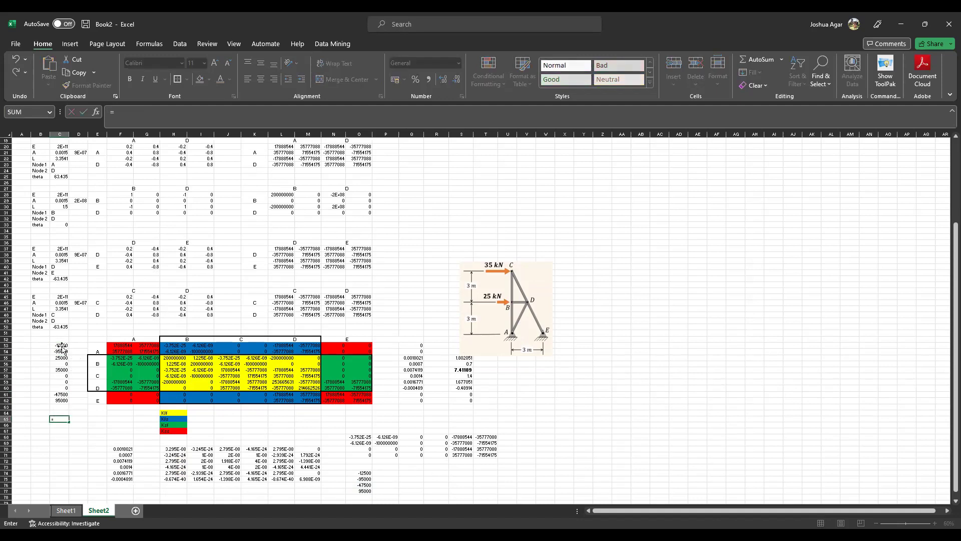
click(61, 345)
text(+)
click(62, 357)
text(+)
click(65, 370)
text(+)
click(67, 382)
text(+)
click(65, 394)
key(Return)
Copy the horizontal force sum from C65 into C66 to sum the vertical forces, and check both equilibrium sums.
click(66, 419)
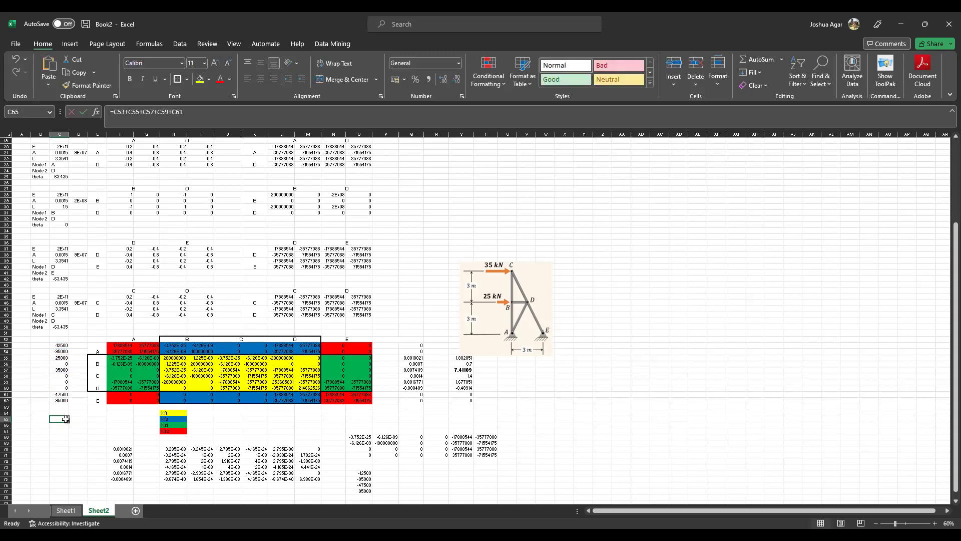
key(ctrl+c)
click(63, 424)
key(ctrl+v)
click(62, 449)
click(58, 420)
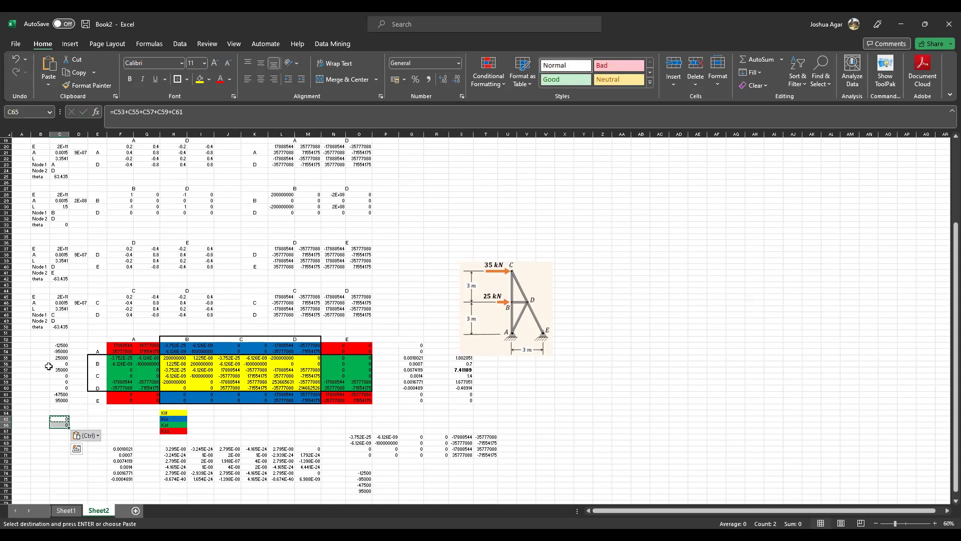
Review the complete force vector in C53:C62 and move the truss diagram beside the millimetre displacements.
drag(62, 345, 55, 401)
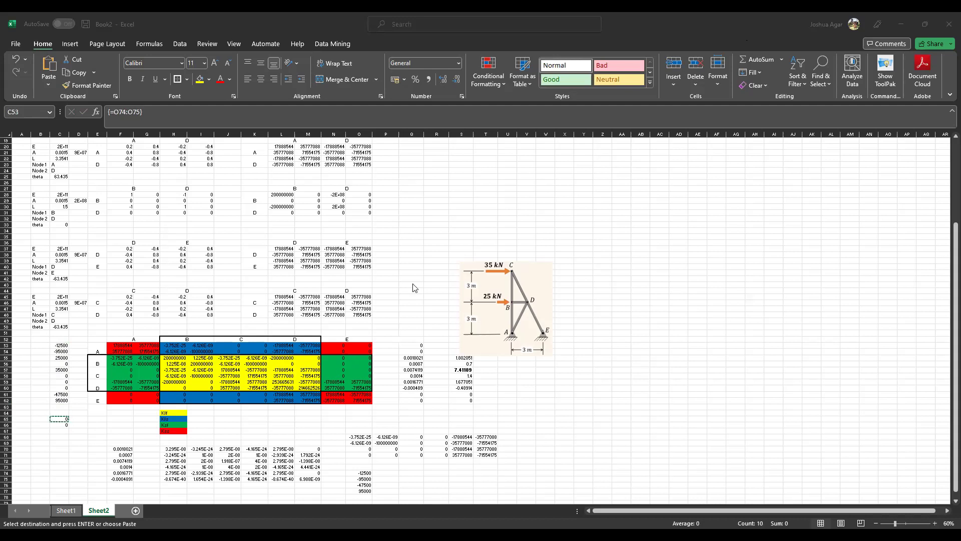
scroll(401, 289, up, 1)
scroll(401, 289, up, 4)
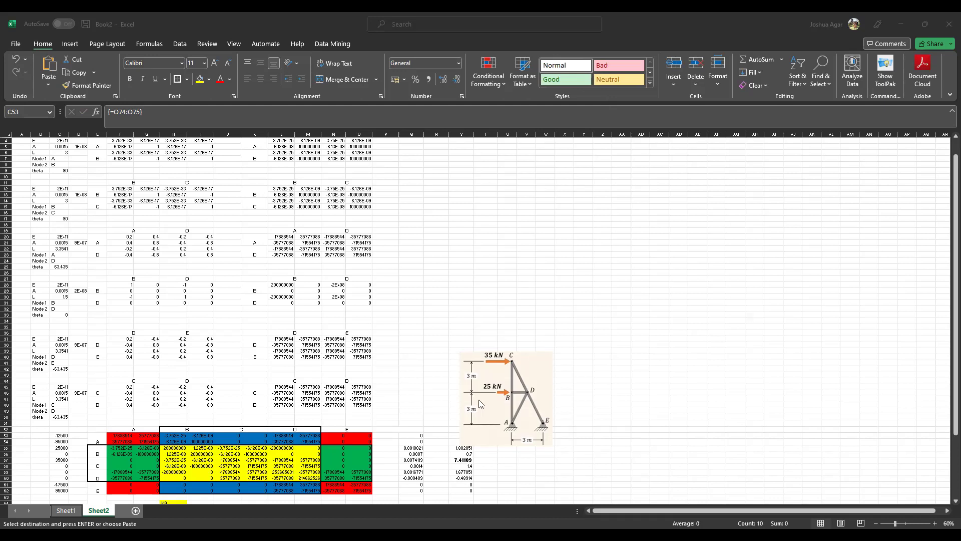
drag(505, 408, 535, 438)
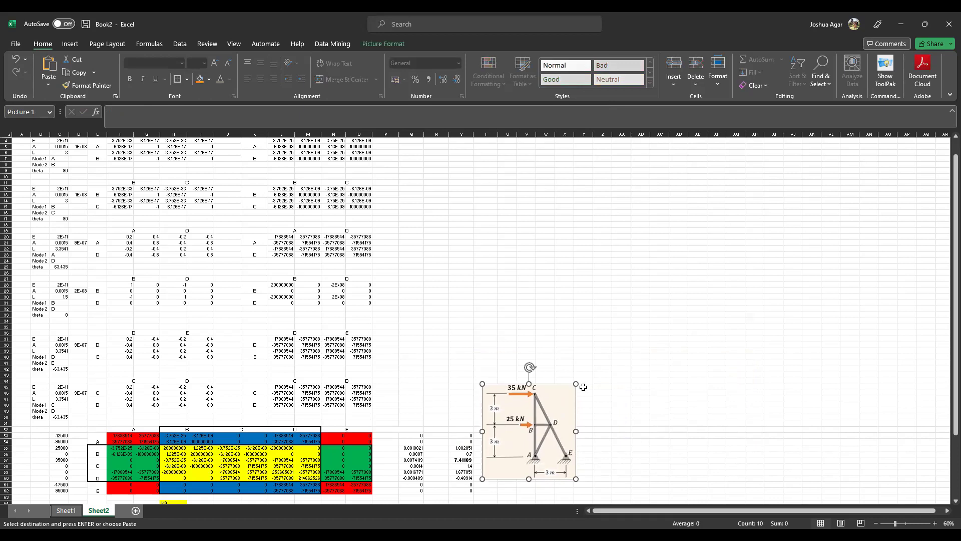